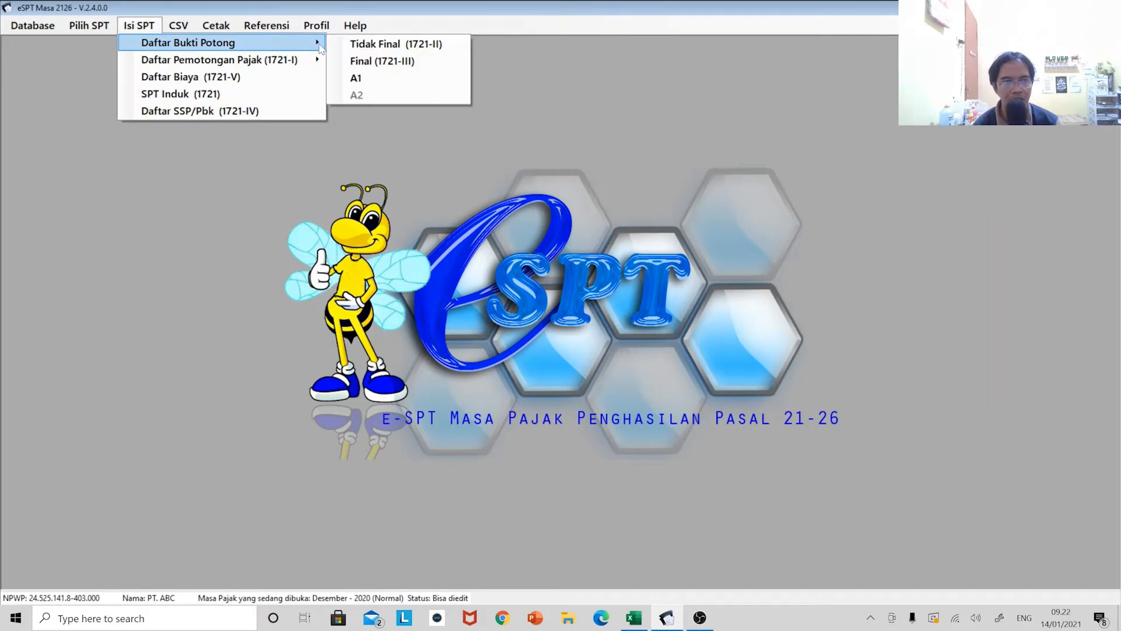
Browse the e-SPT A1 slip list, a new slip form and the CSV import options without saving anything.
{"action": "left_click", "coordinate": [350, 77]}
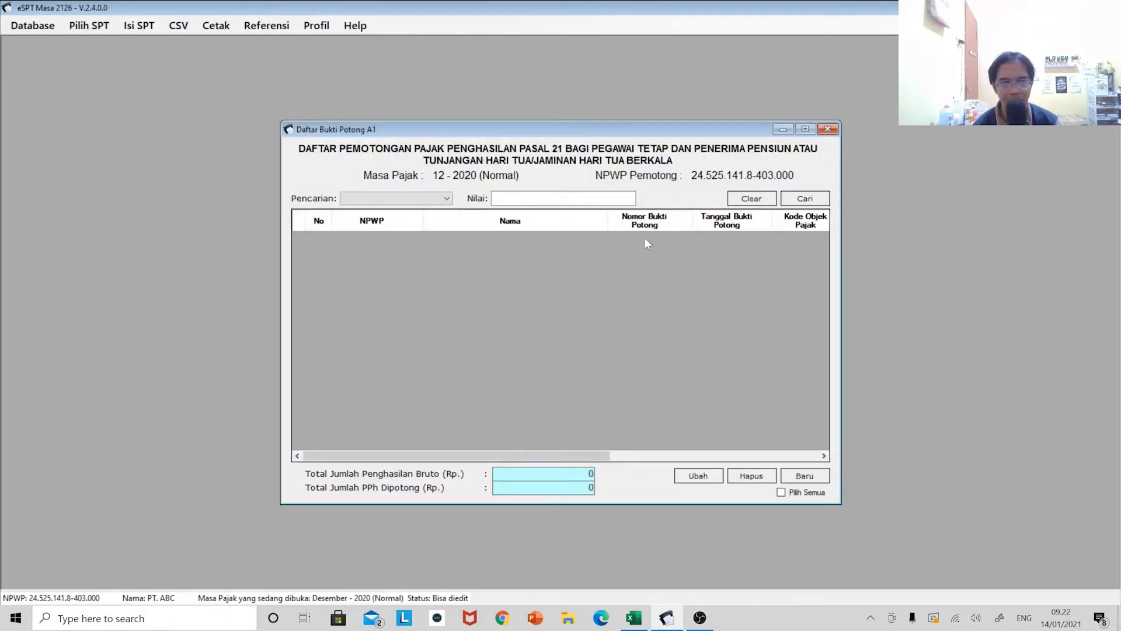
{"action": "left_click", "coordinate": [804, 476]}
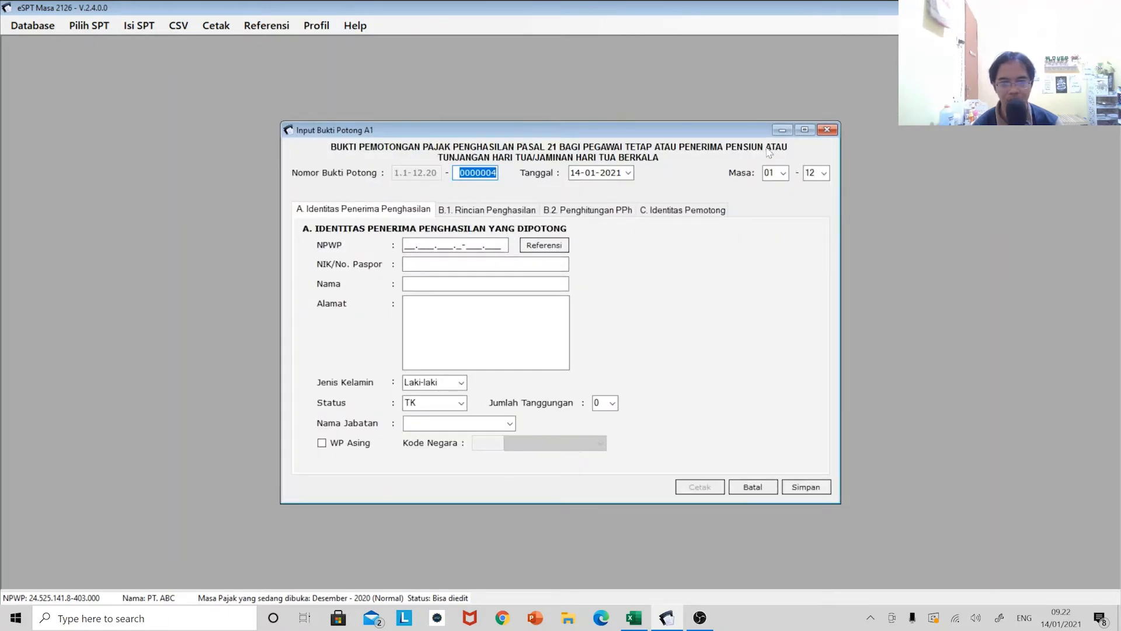
{"action": "left_click", "coordinate": [827, 130]}
{"action": "left_click", "coordinate": [179, 26]}
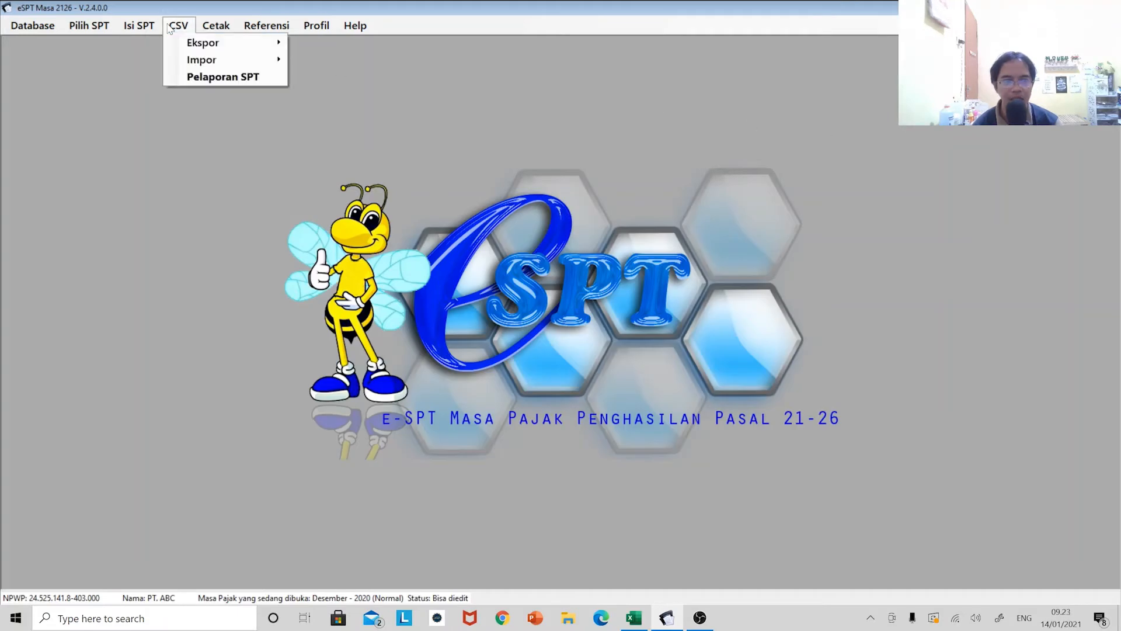
{"action": "mouse_move", "coordinate": [202, 60]}
{"action": "mouse_move", "coordinate": [334, 77]}
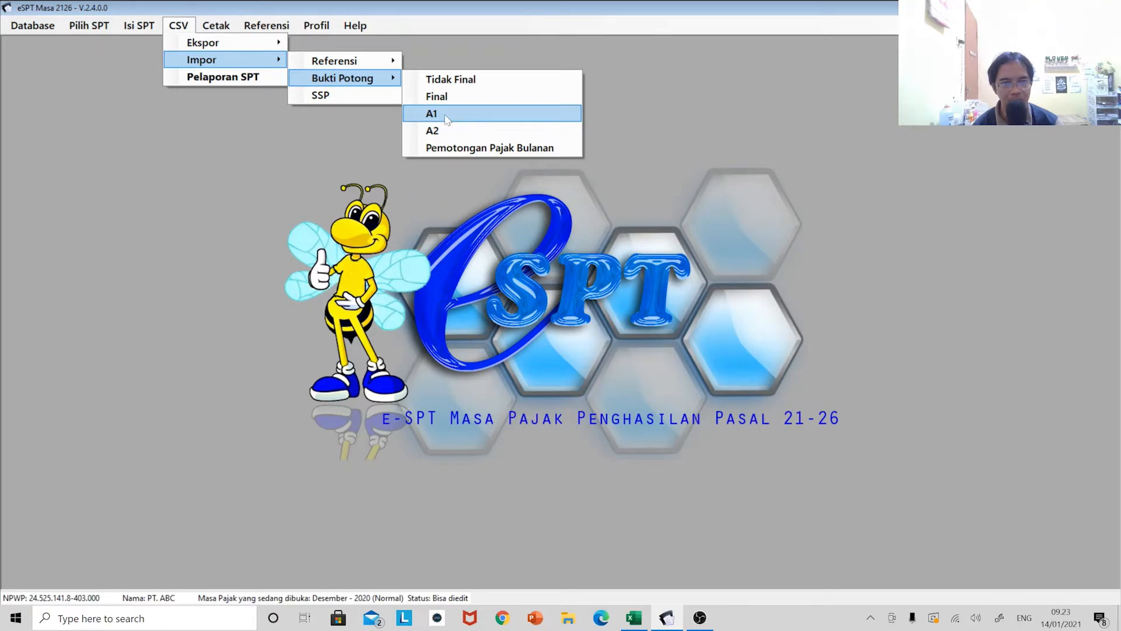
{"action": "left_click", "coordinate": [660, 58]}
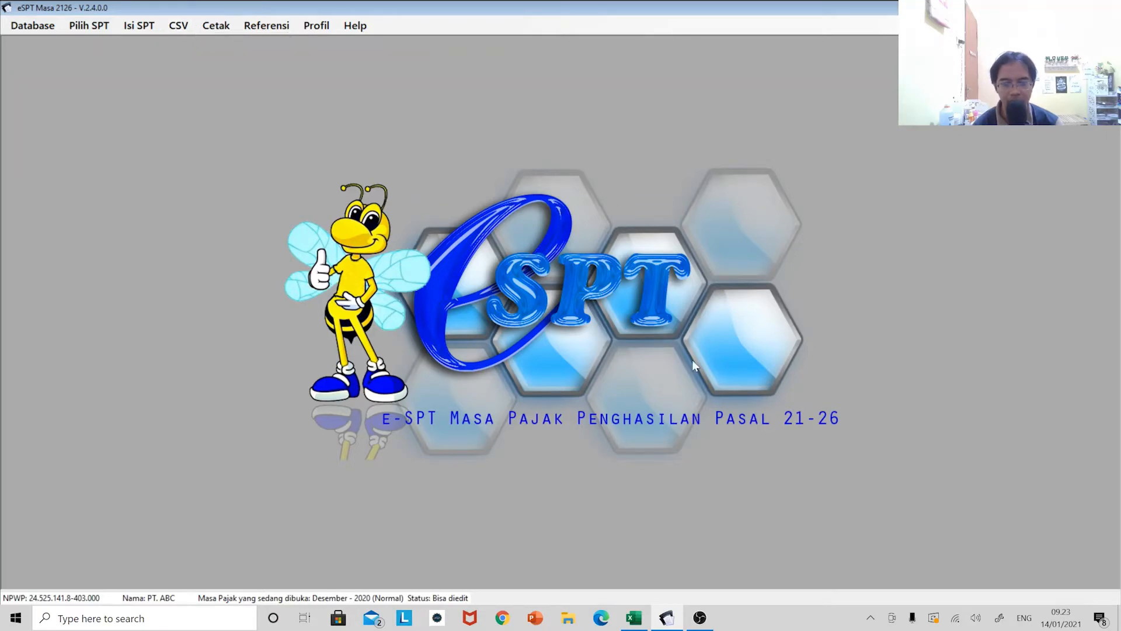
In PPh 21 kompilasi, inspect the Total sheet's N6 monthly-sum formula, then go to the csv sheet.
{"action": "left_click", "coordinate": [634, 618]}
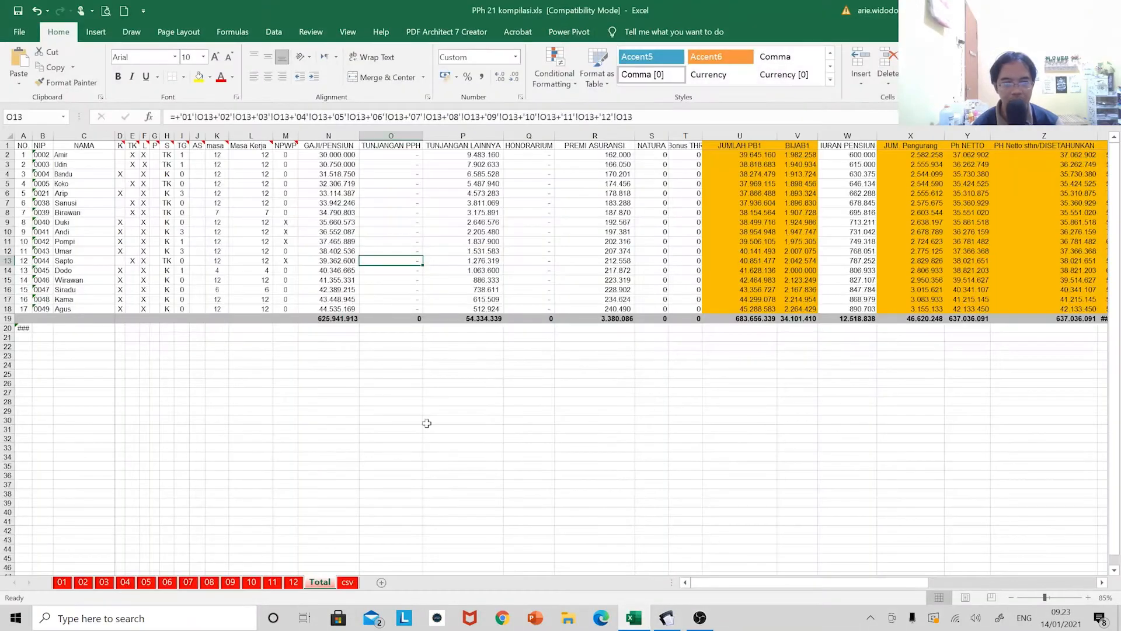
{"action": "left_click", "coordinate": [419, 458]}
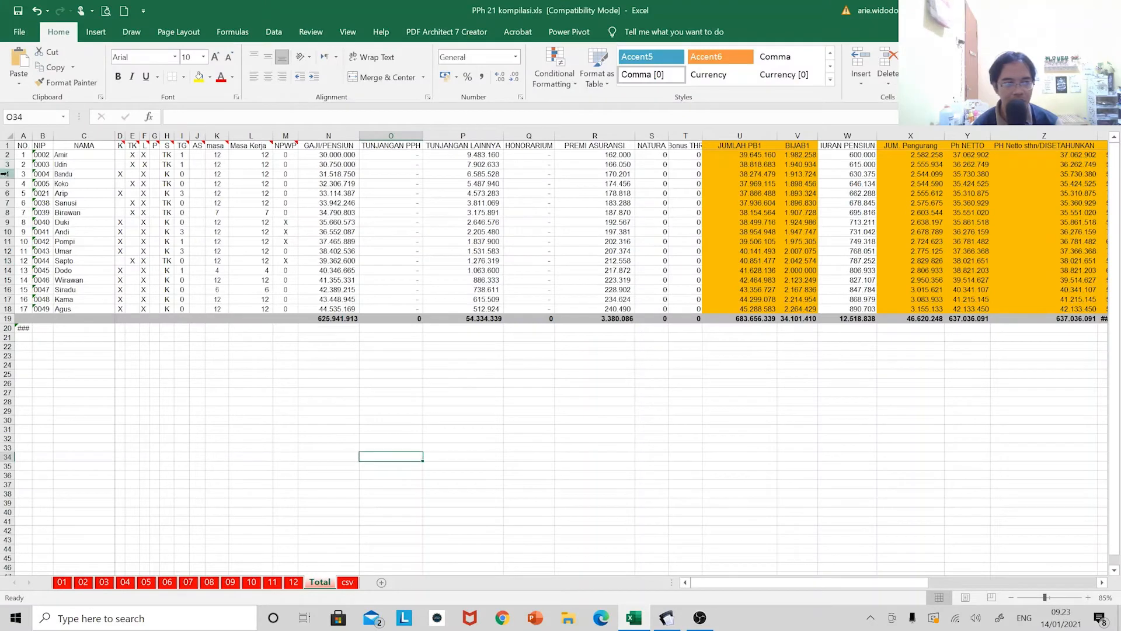
{"action": "left_click", "coordinate": [10, 137]}
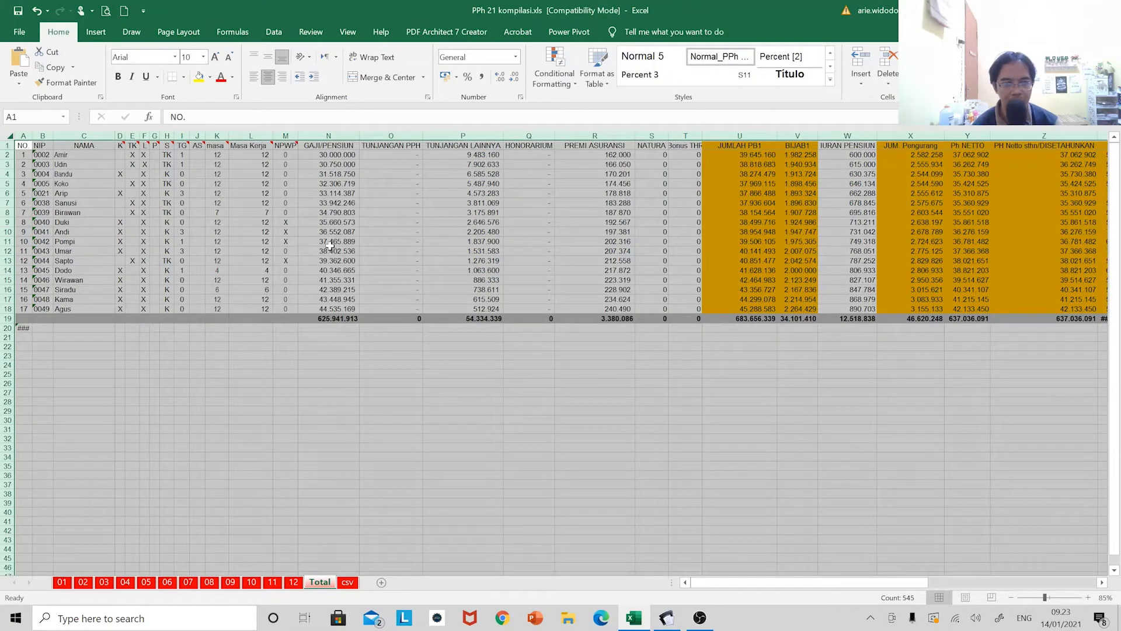
{"action": "left_click", "coordinate": [301, 192]}
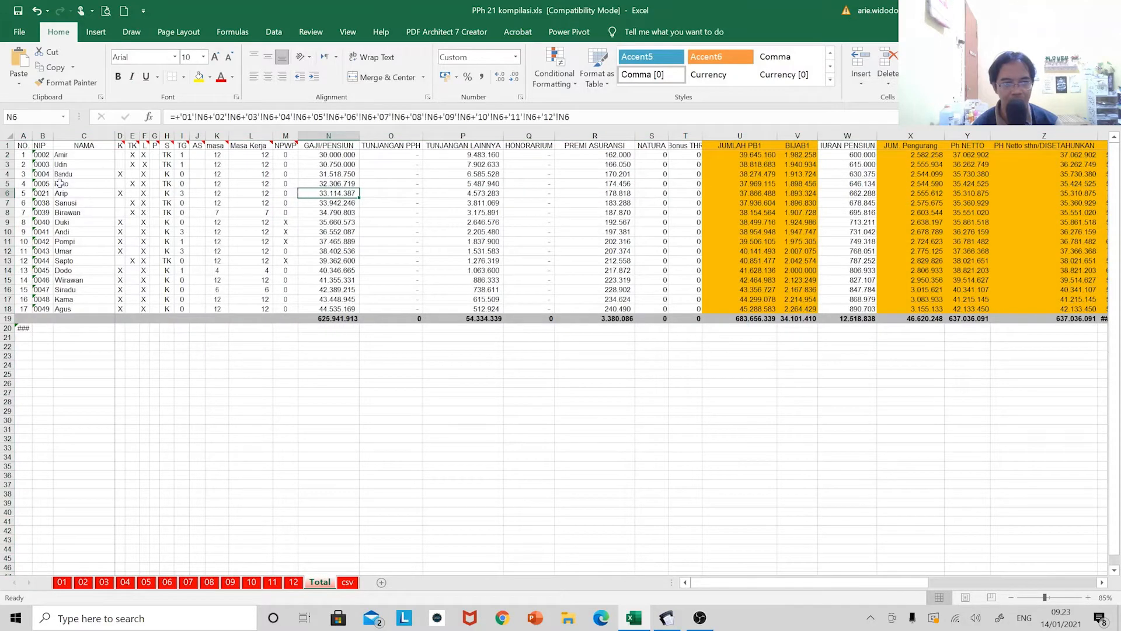
{"action": "left_click", "coordinate": [348, 582]}
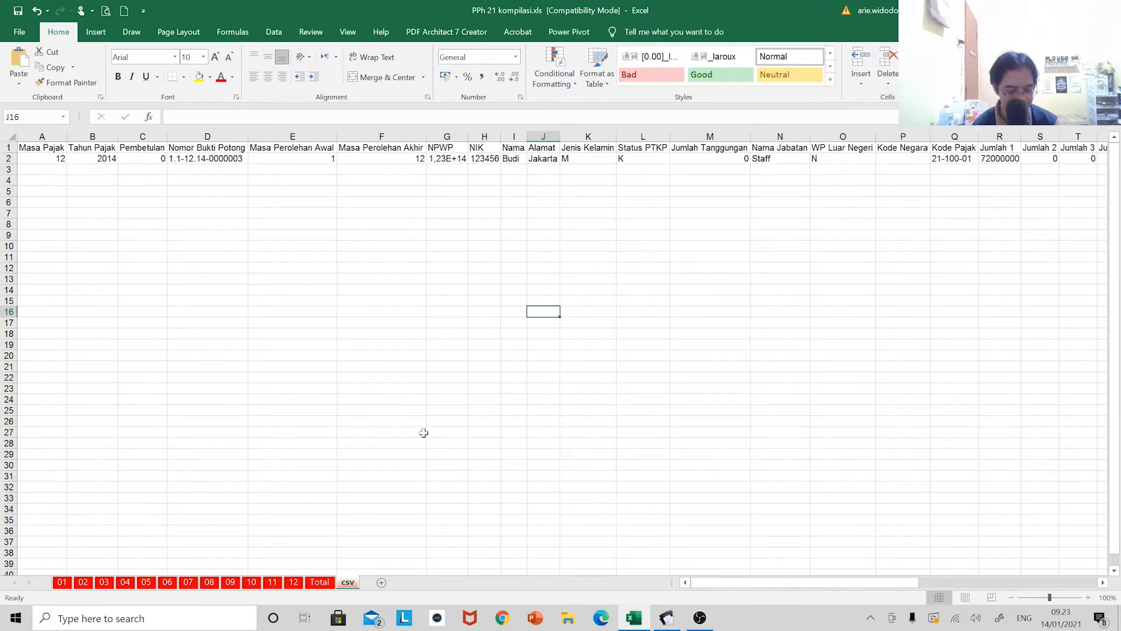
Browse to C:\Program Files (x86)\DJP\e-SPT Masa 21-26 2014\dokumentasi\csv format\contoh csv.
{"action": "key", "text": "super+e"}
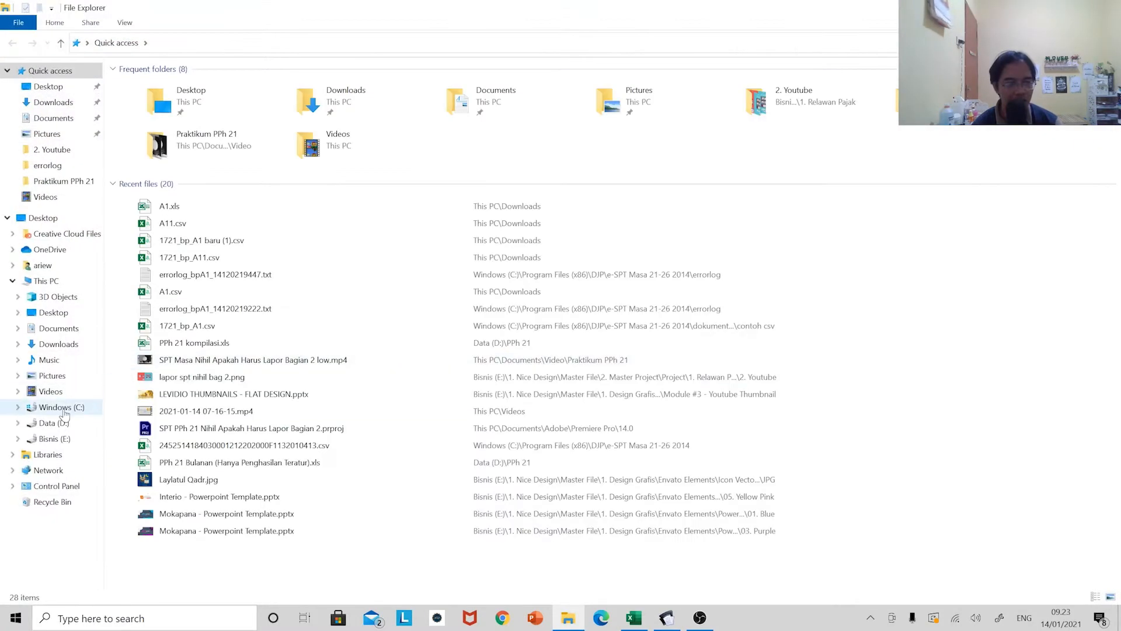
{"action": "left_click", "coordinate": [62, 408]}
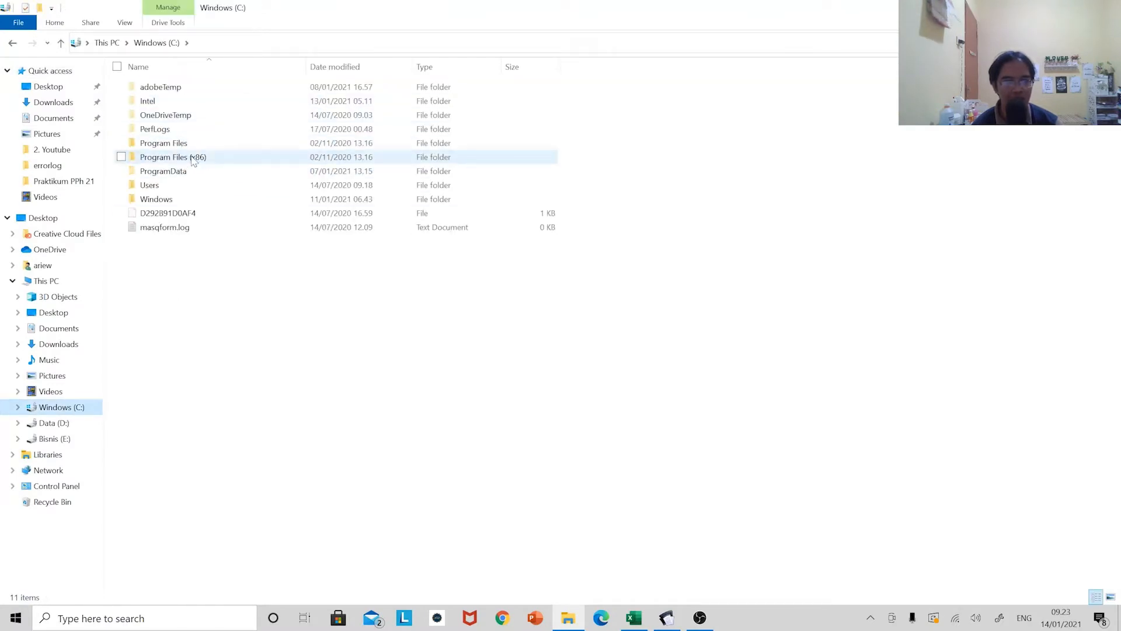
{"action": "double_click", "coordinate": [182, 163]}
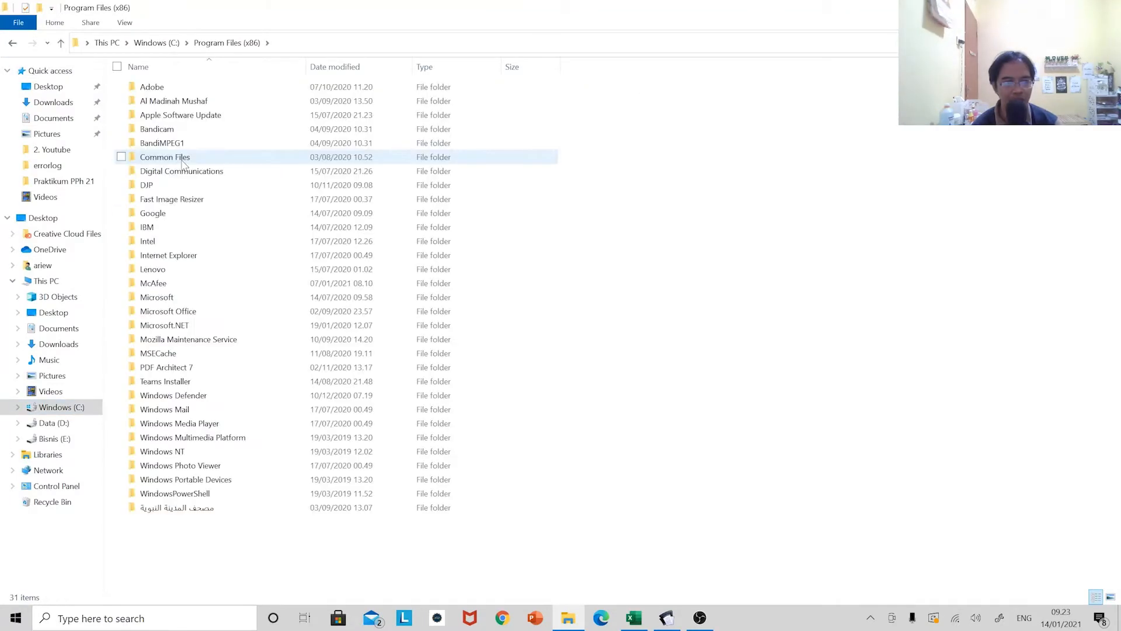
{"action": "double_click", "coordinate": [162, 185]}
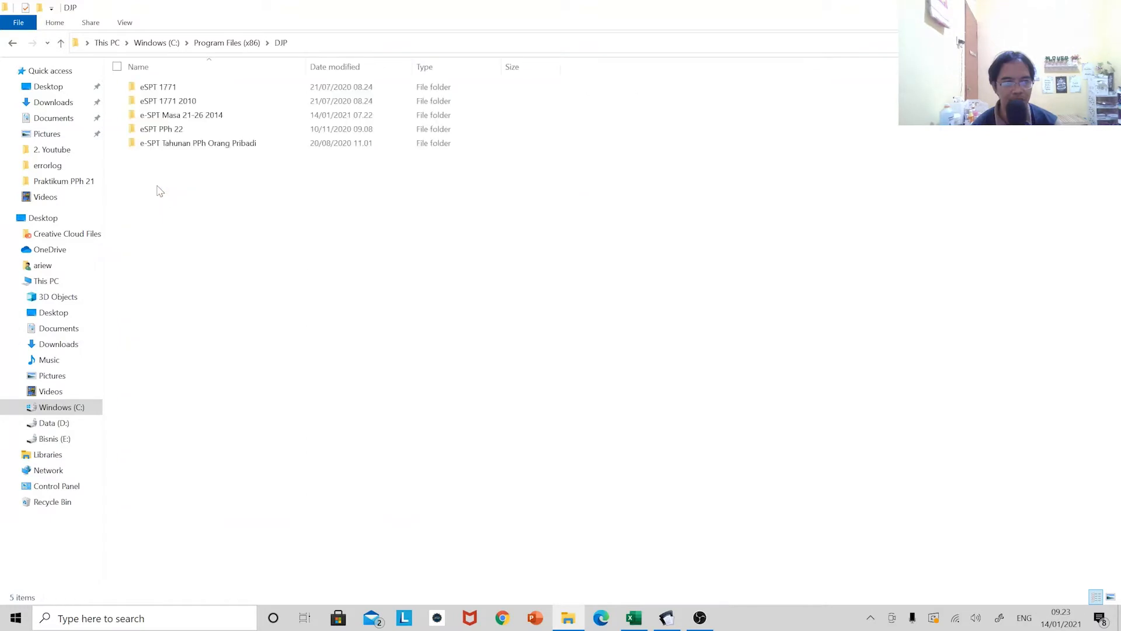
{"action": "left_click", "coordinate": [183, 118]}
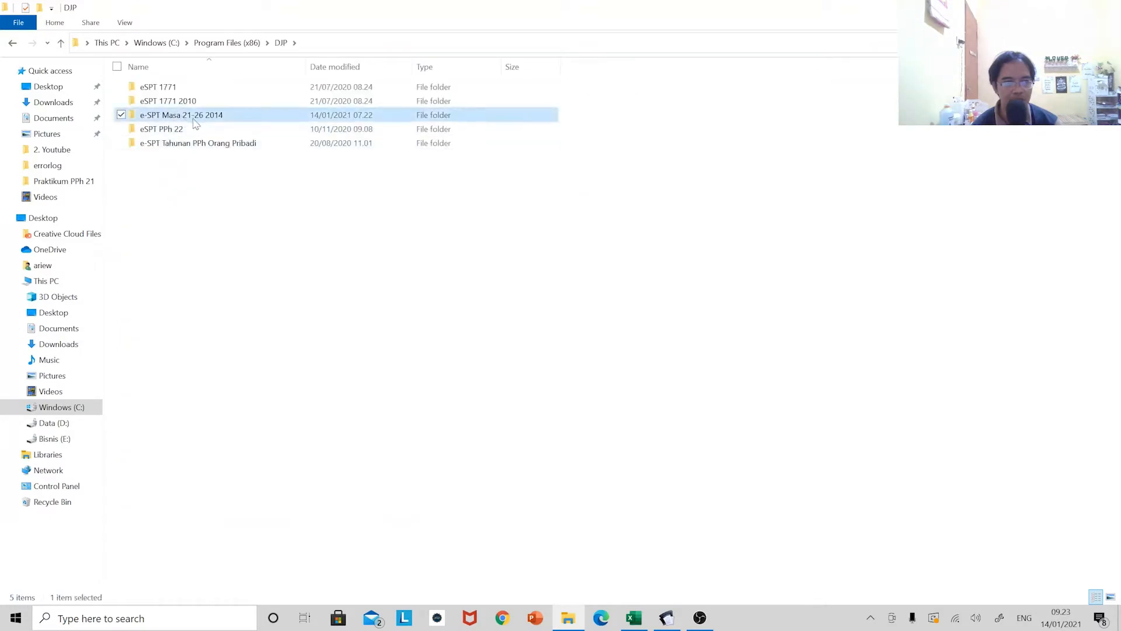
{"action": "double_click", "coordinate": [193, 120]}
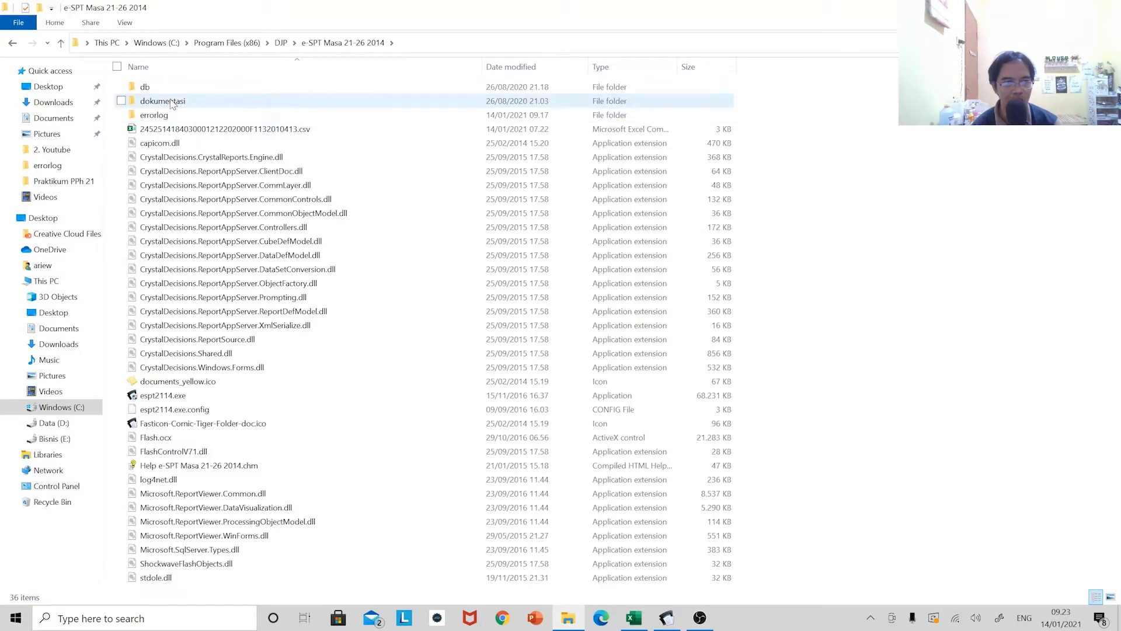
{"action": "double_click", "coordinate": [172, 102]}
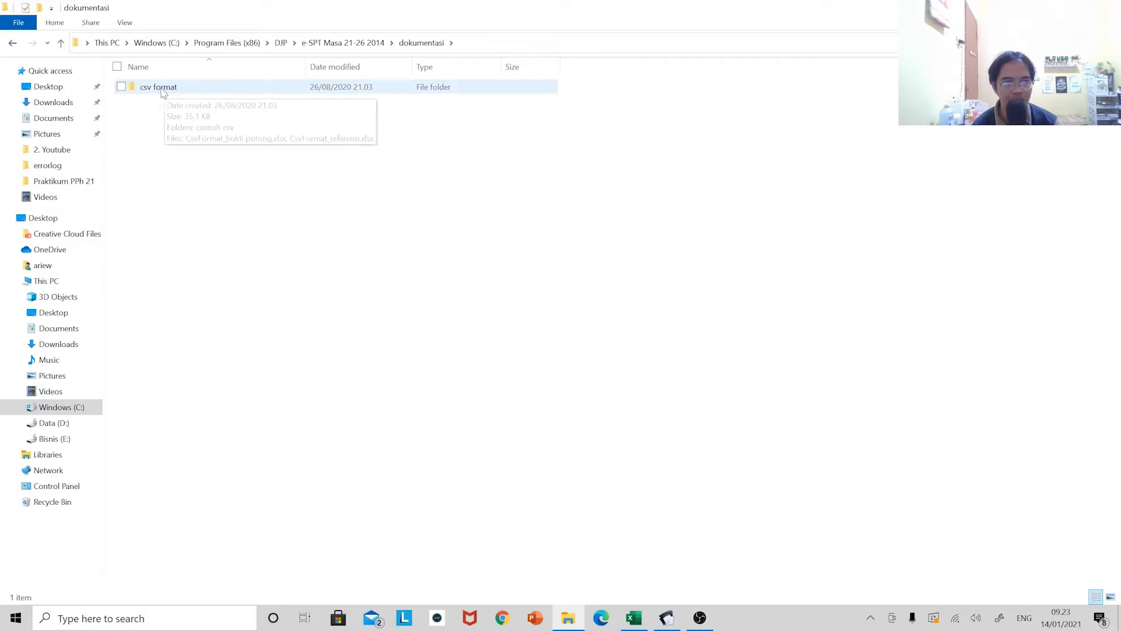
{"action": "double_click", "coordinate": [159, 91]}
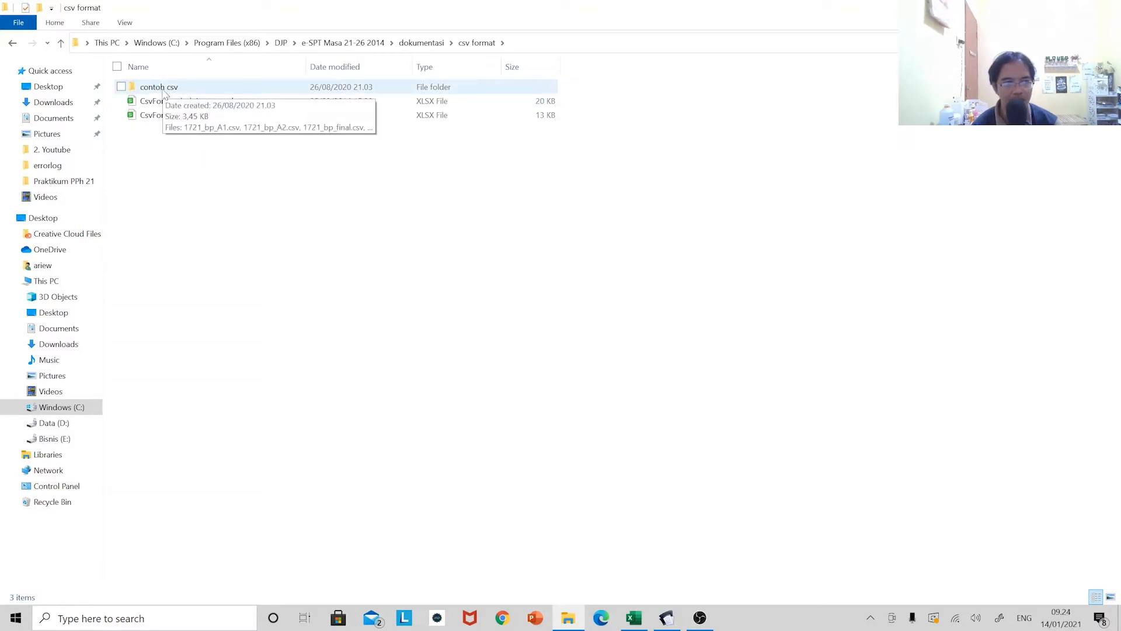
{"action": "double_click", "coordinate": [163, 92]}
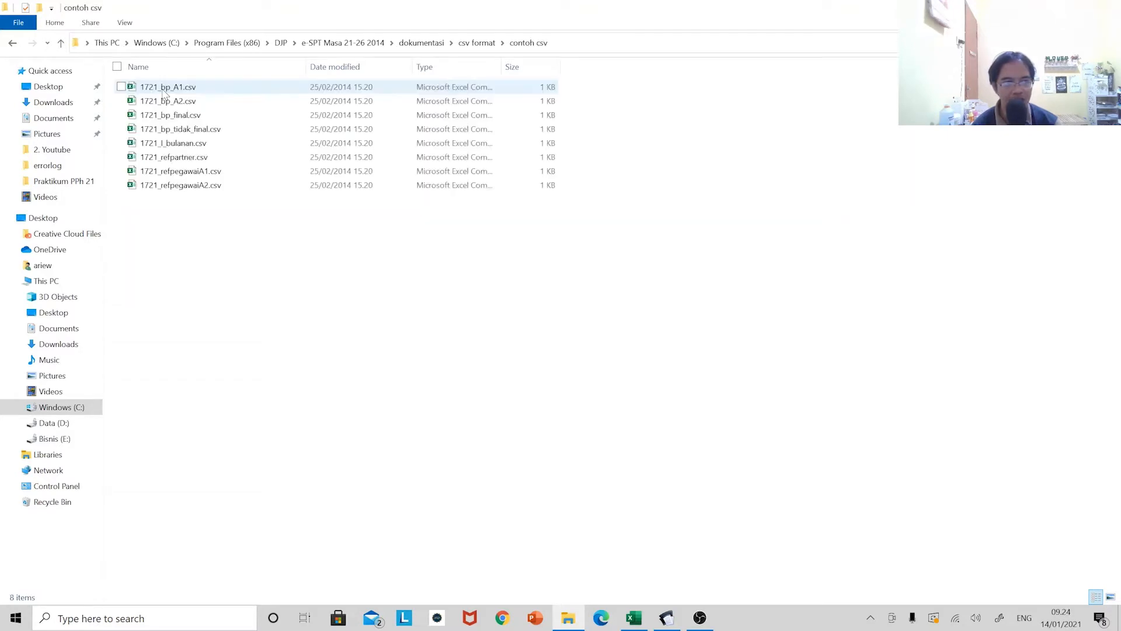
Widen the Type column and open the sample file 1721_bp_A1.csv.
{"action": "double_click", "coordinate": [503, 63]}
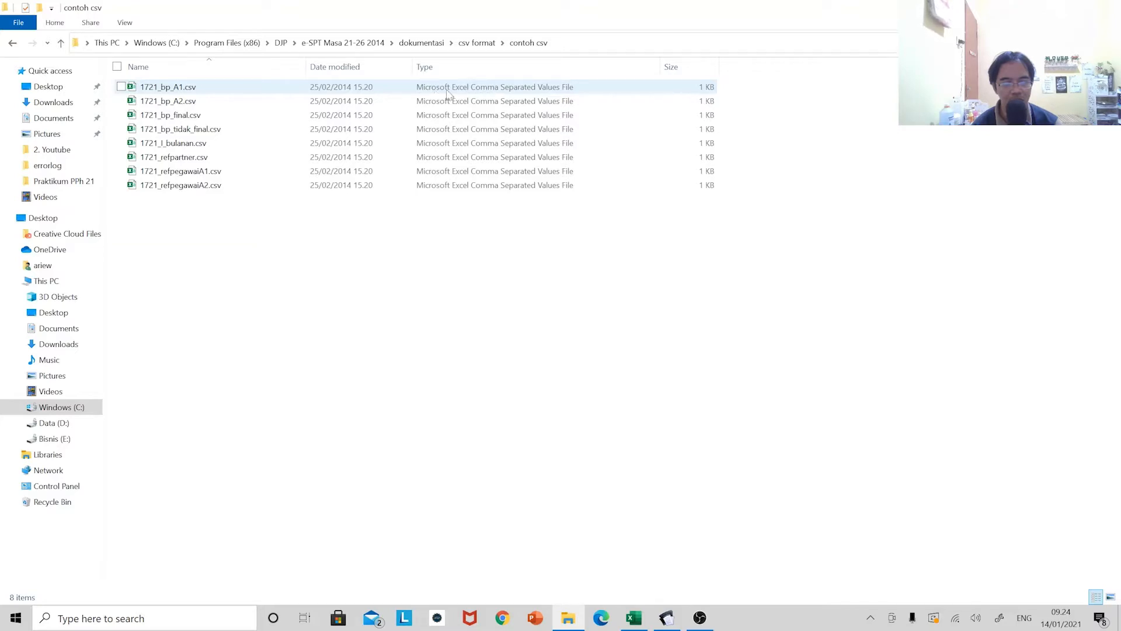
{"action": "left_click", "coordinate": [190, 92]}
{"action": "key", "text": "alt+Tab"}
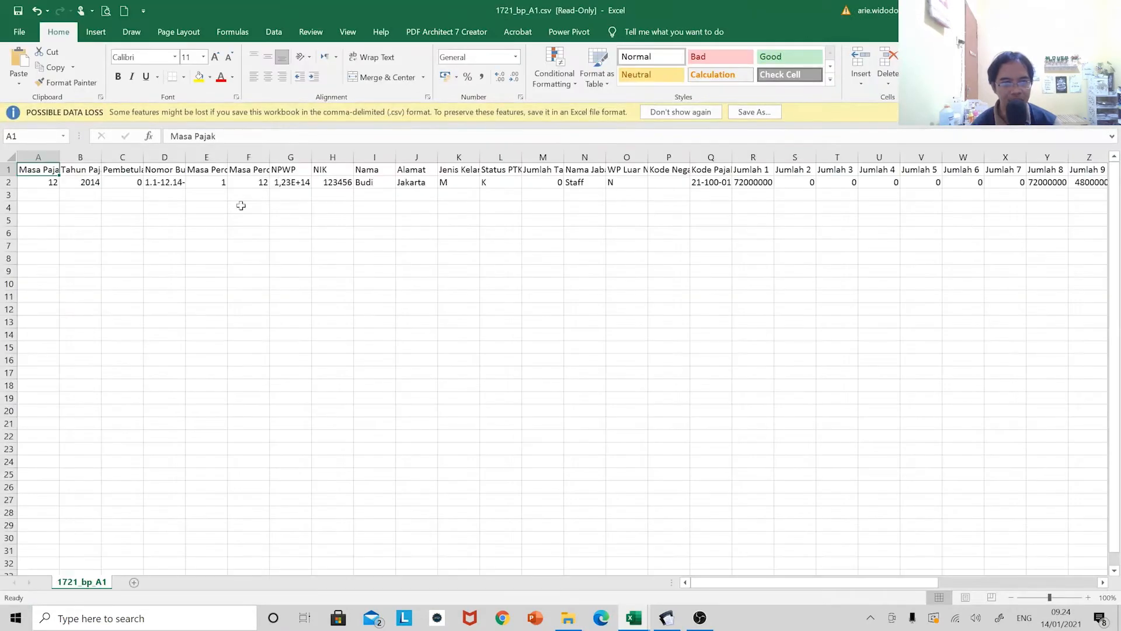
Copy the whole 1721_bp_A1 sample sheet into the csv sheet and autofit its columns.
{"action": "left_click", "coordinate": [222, 204]}
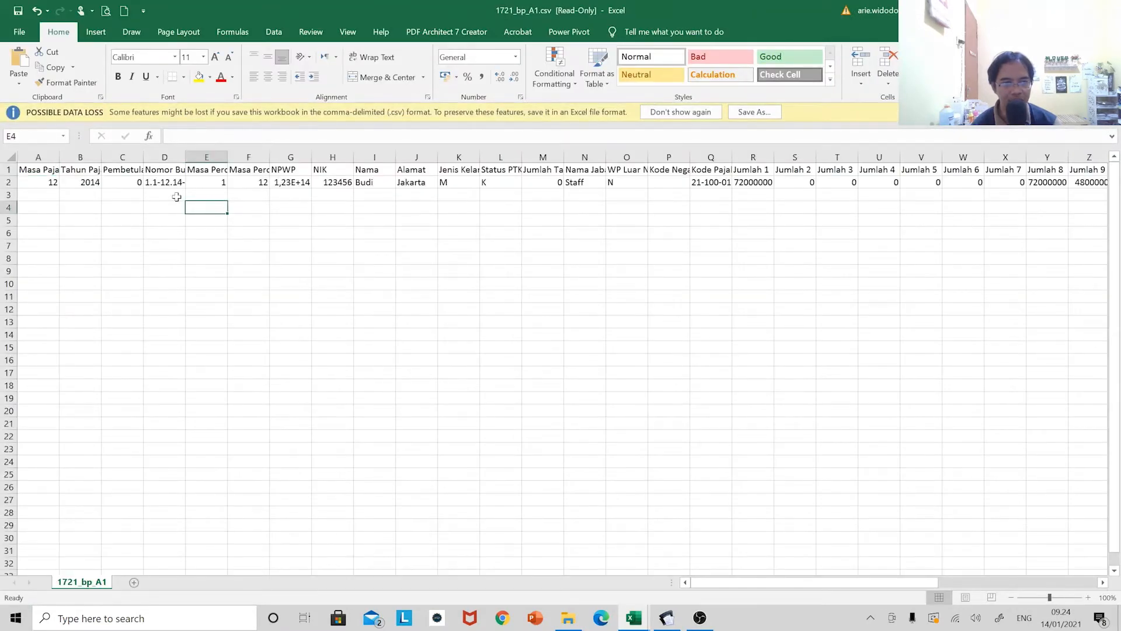
{"action": "left_click", "coordinate": [11, 157]}
{"action": "key", "text": "ctrl+c"}
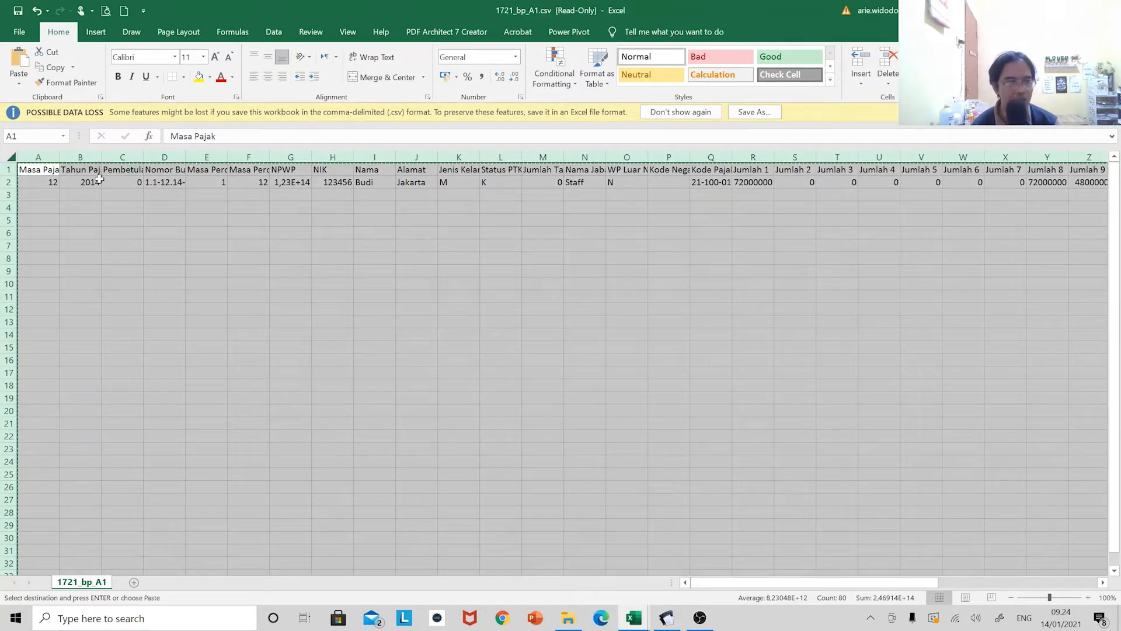
{"action": "key", "text": "alt+Tab"}
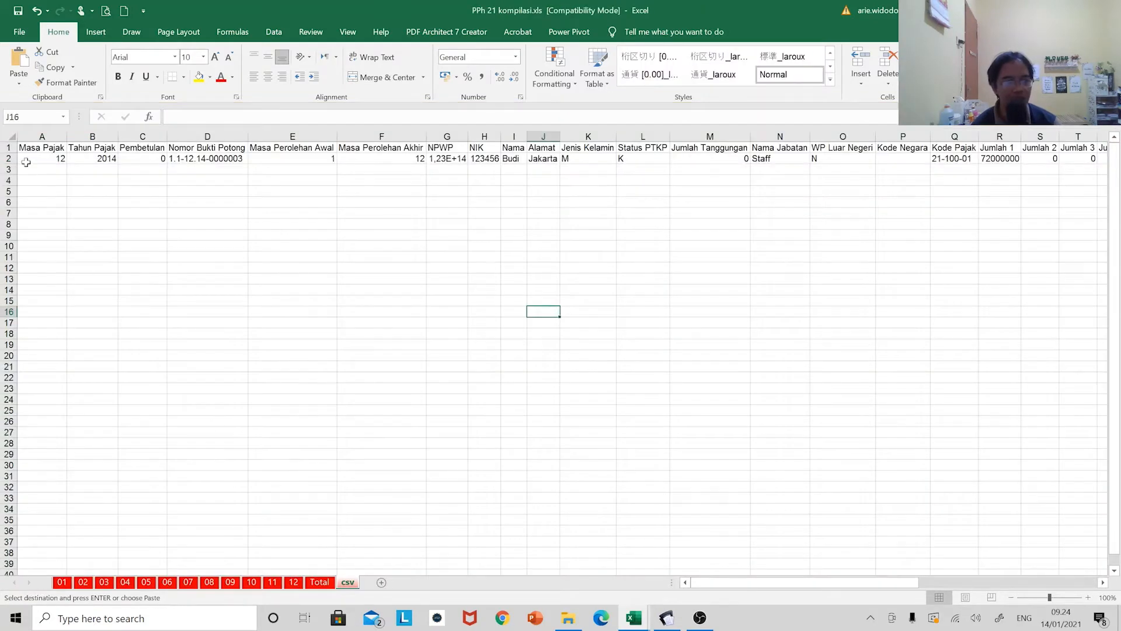
{"action": "left_click", "coordinate": [12, 134]}
{"action": "key", "text": "ctrl+v"}
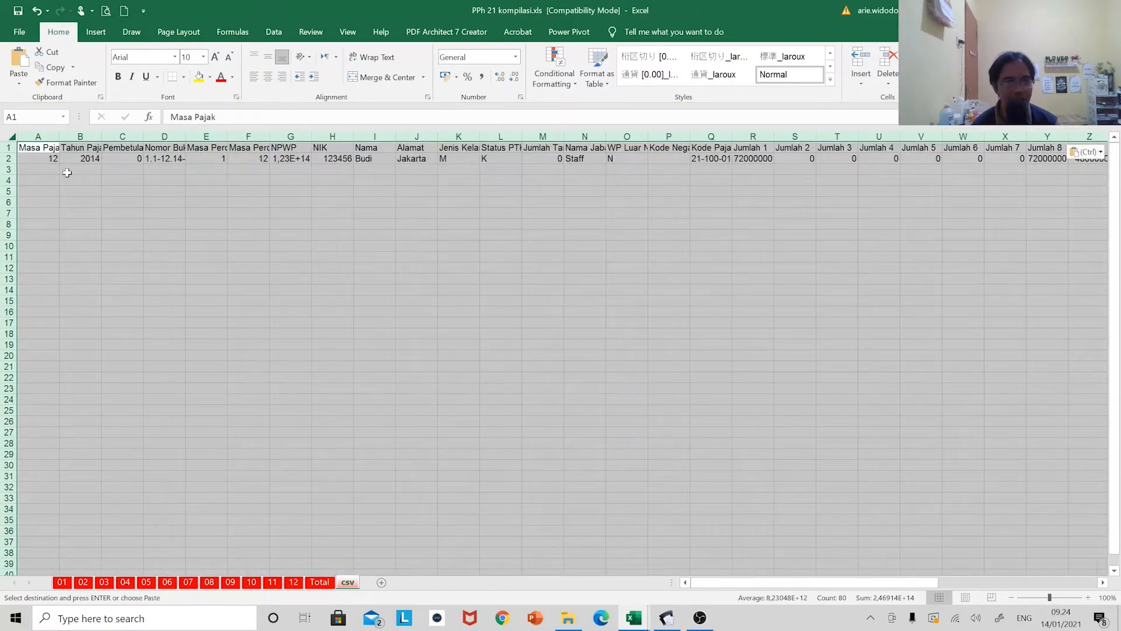
{"action": "left_click", "coordinate": [64, 170]}
{"action": "left_click", "coordinate": [12, 138]}
{"action": "double_click", "coordinate": [59, 136]}
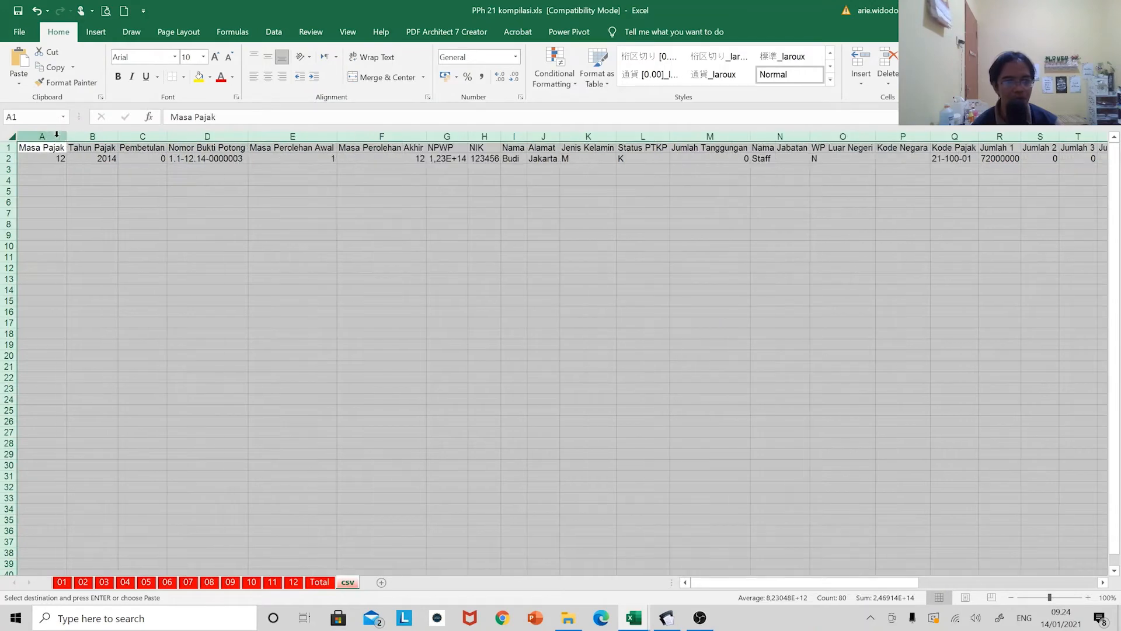
{"action": "left_click", "coordinate": [155, 213]}
{"action": "key", "text": "Escape"}
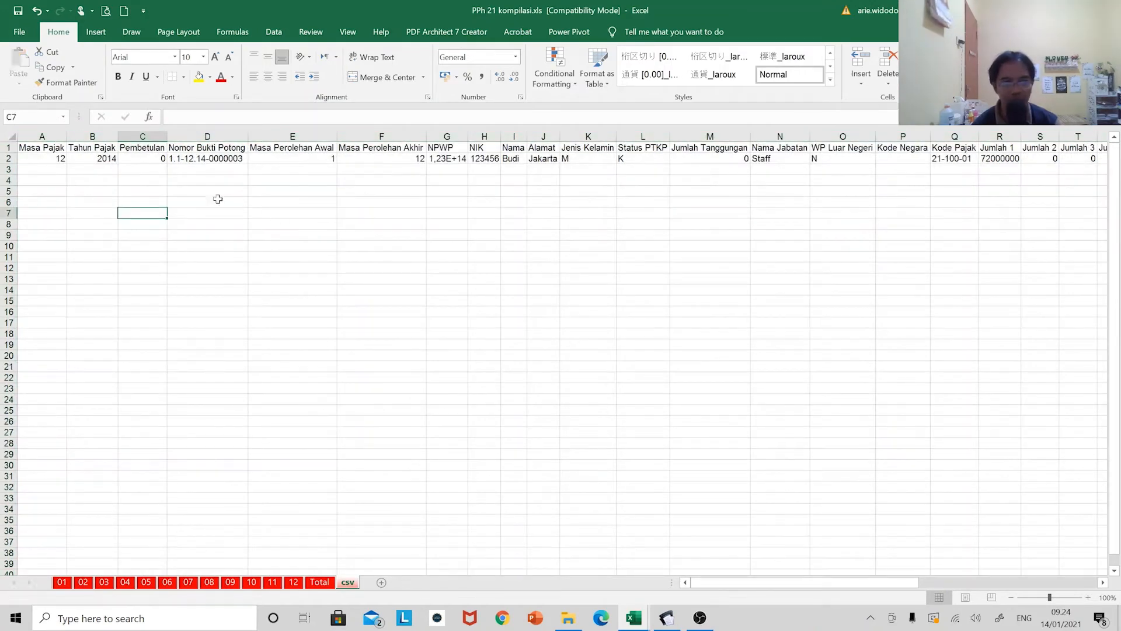
Set the tax year to 2020 and fill period 12, year 2020 and Pembetulan 0 down to row 31.
{"action": "left_click", "coordinate": [46, 161]}
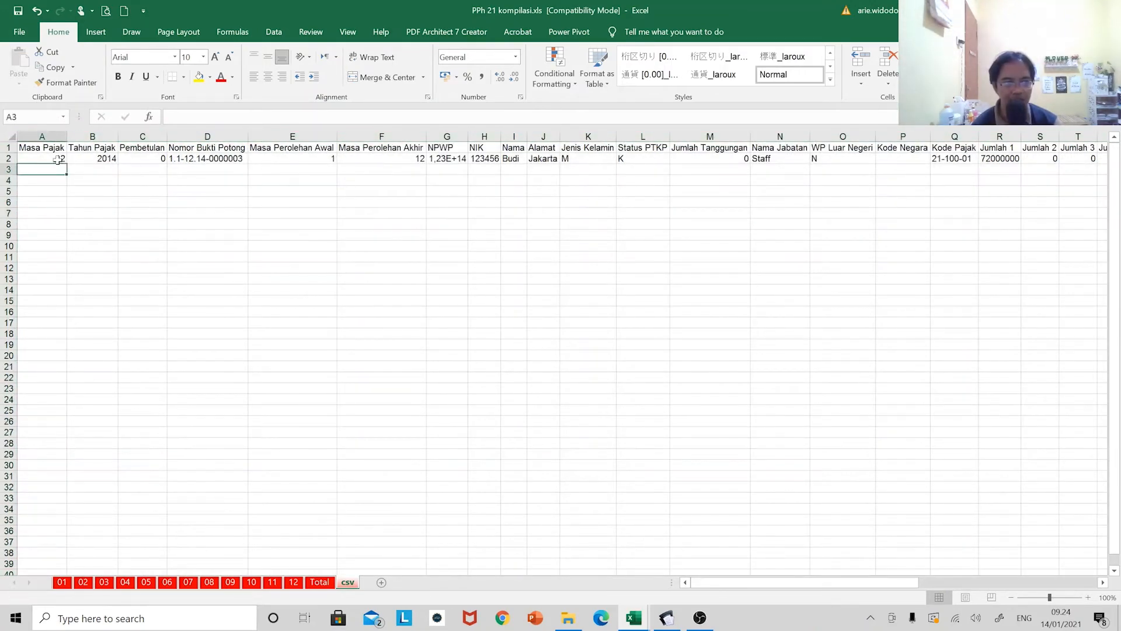
{"action": "left_click", "coordinate": [106, 160]}
{"action": "type", "text": "2020"}
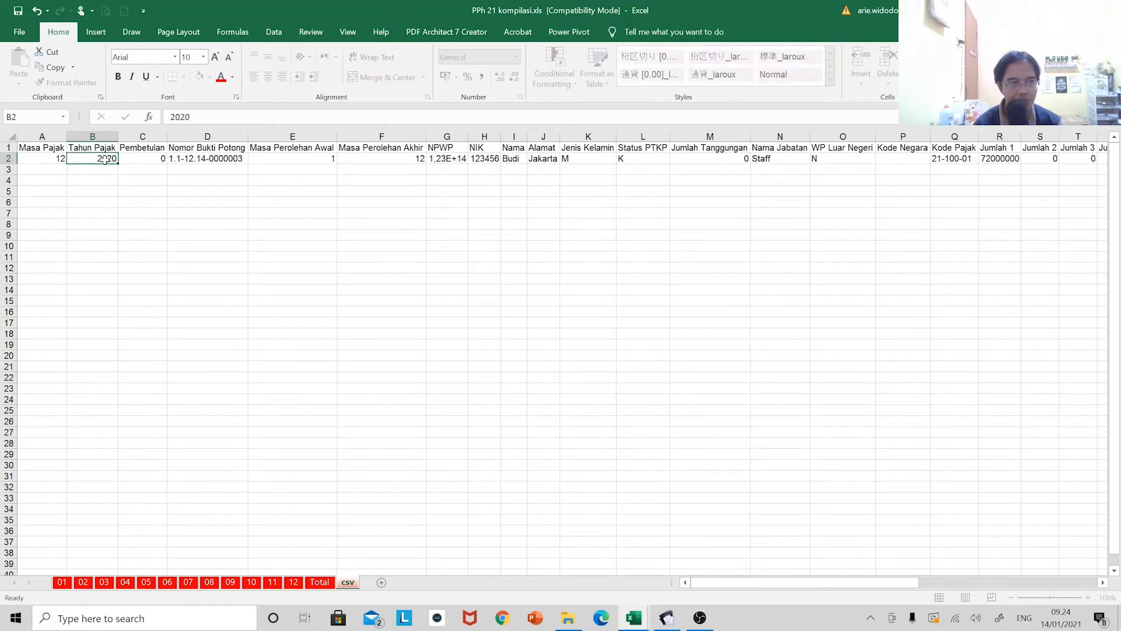
{"action": "key", "text": "Return"}
{"action": "left_click_drag", "start_coordinate": [54, 161], "coordinate": [106, 485]}
{"action": "left_click", "coordinate": [195, 356]}
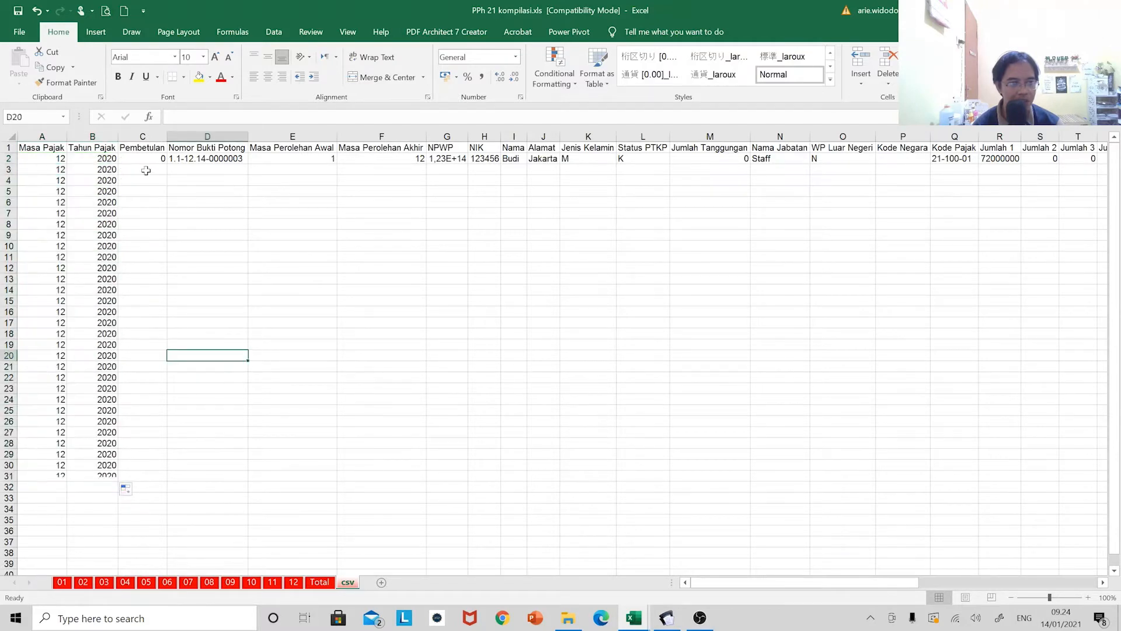
{"action": "left_click", "coordinate": [150, 159]}
{"action": "left_click_drag", "start_coordinate": [165, 163], "coordinate": [170, 485]}
Change D2 to 1.1-12.20-0000001 and fill slip numbers down to 1.1-12.20-0000030.
{"action": "left_click", "coordinate": [222, 164]}
{"action": "left_click", "coordinate": [209, 117]}
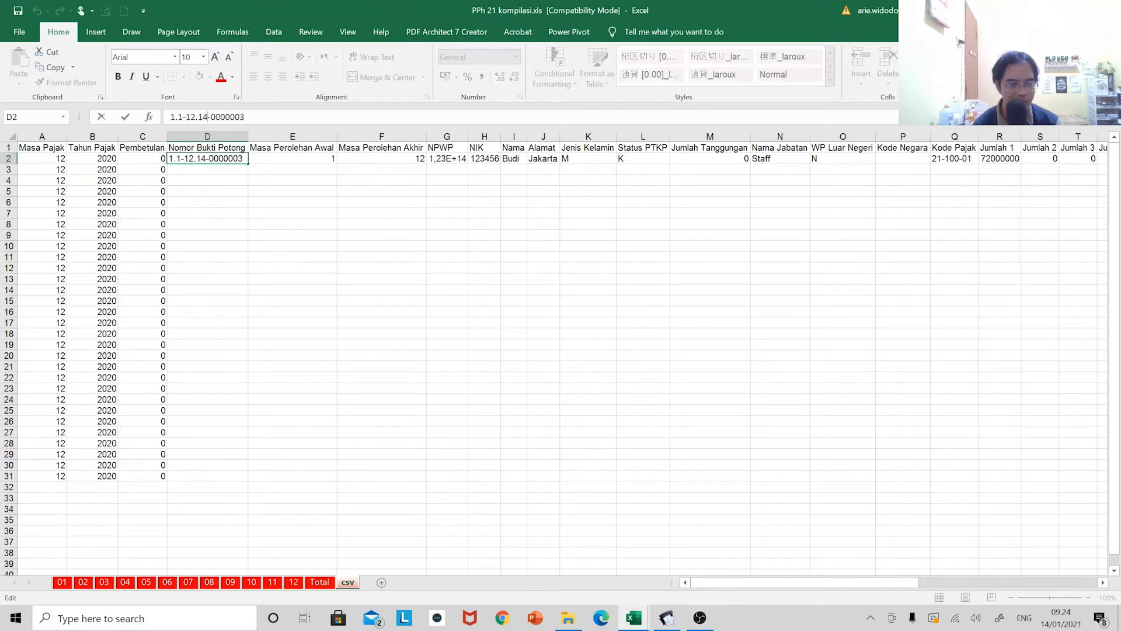
{"action": "key", "text": "BackSpace"}
{"action": "key", "text": "BackSpace"}
{"action": "type", "text": "20"}
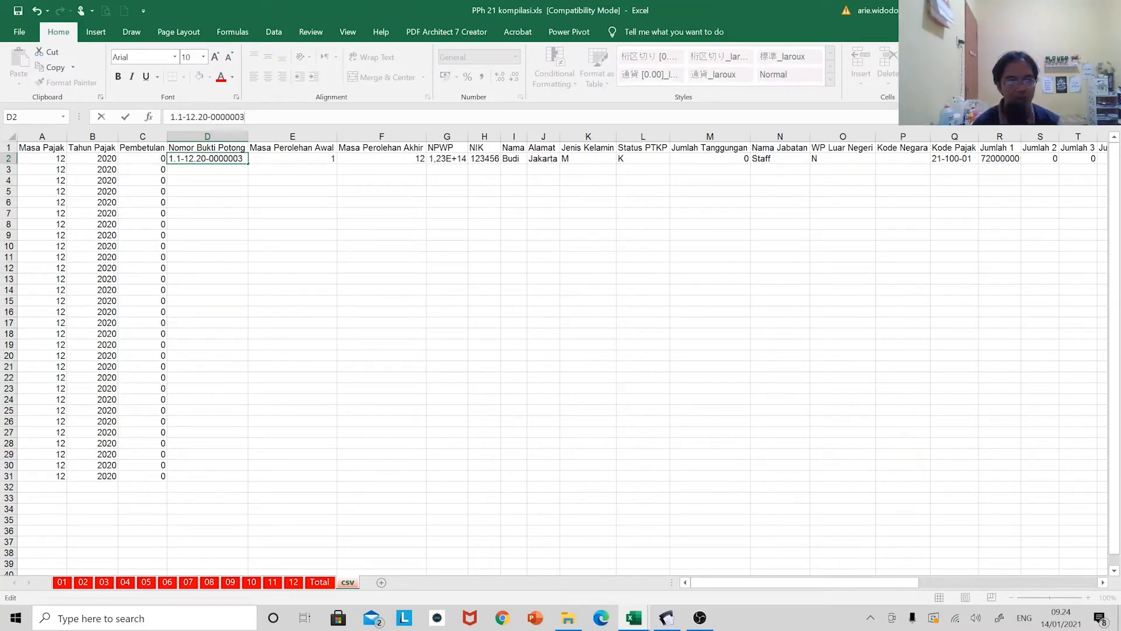
{"action": "type", "text": "1"}
{"action": "key", "text": "Return"}
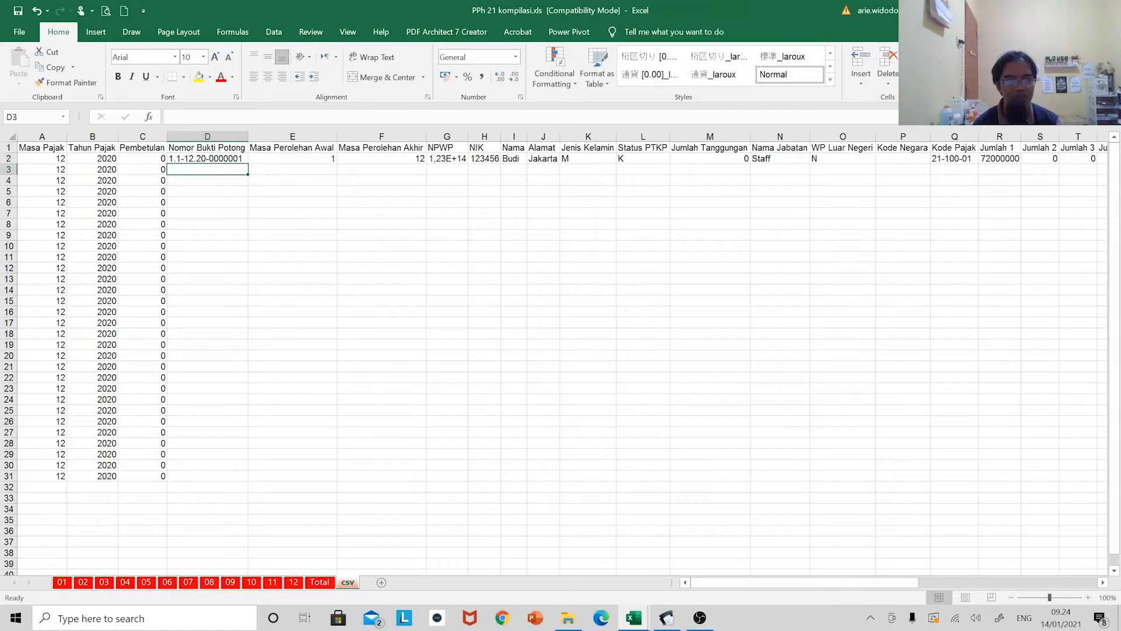
{"action": "left_click", "coordinate": [215, 158]}
{"action": "left_click_drag", "start_coordinate": [248, 163], "coordinate": [252, 485]}
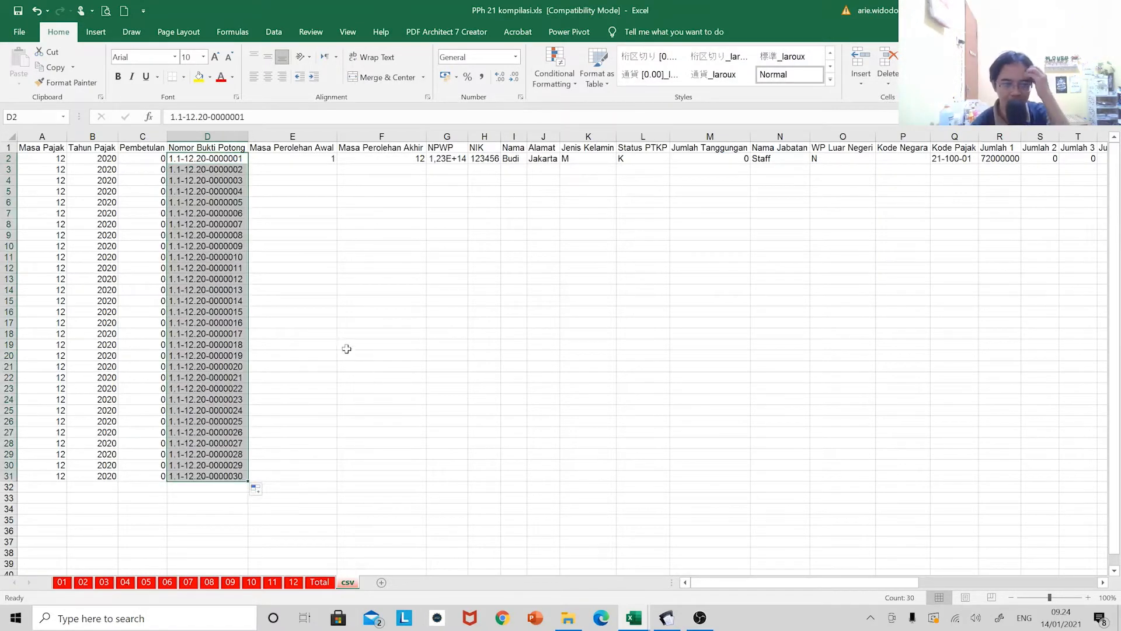
{"action": "left_click", "coordinate": [326, 333]}
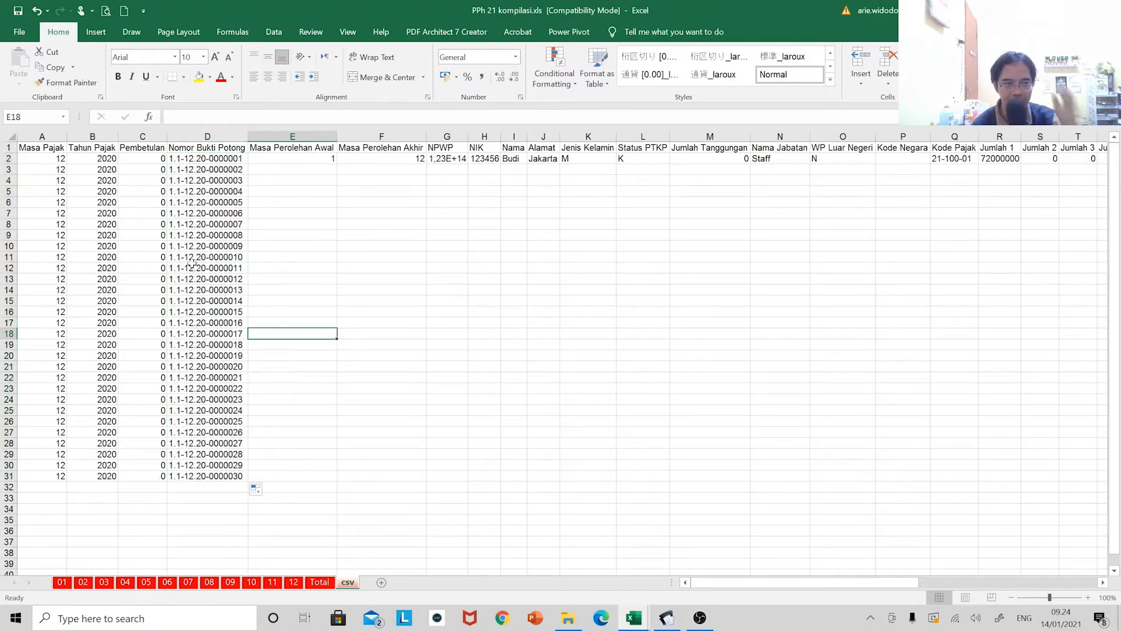
Paste the 17 employee names from Total into the csv sheet's Nama column.
{"action": "left_click", "coordinate": [320, 582]}
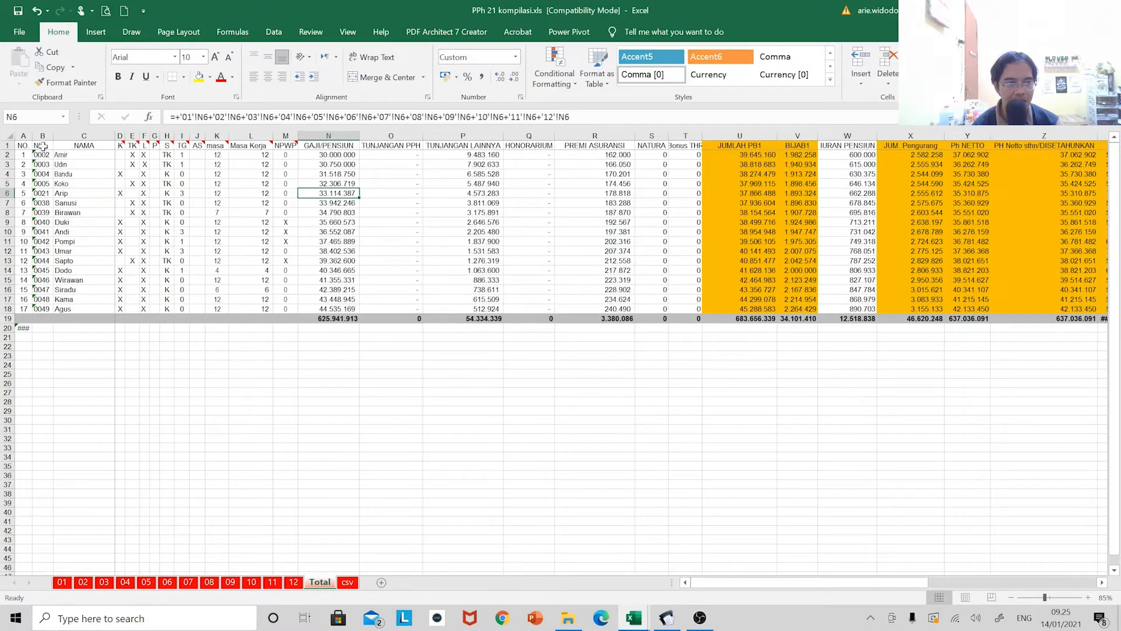
{"action": "left_click", "coordinate": [67, 156]}
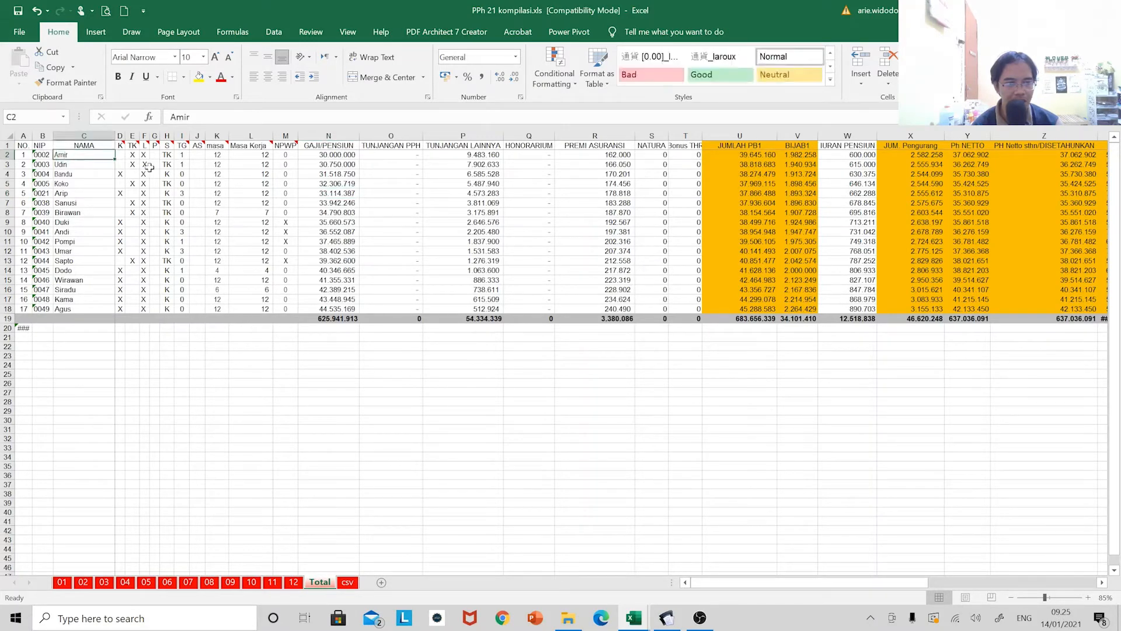
{"action": "left_click", "coordinate": [93, 305], "text": "shift"}
{"action": "key", "text": "ctrl+c"}
{"action": "left_click", "coordinate": [348, 582]}
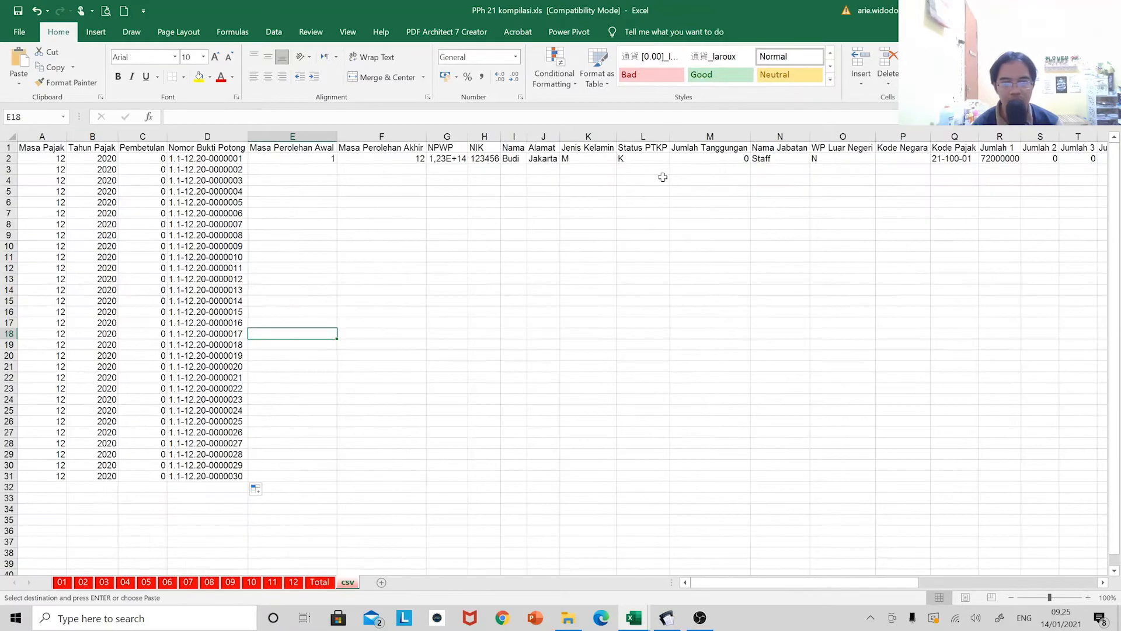
{"action": "left_click", "coordinate": [517, 158]}
{"action": "left_click", "coordinate": [19, 78]}
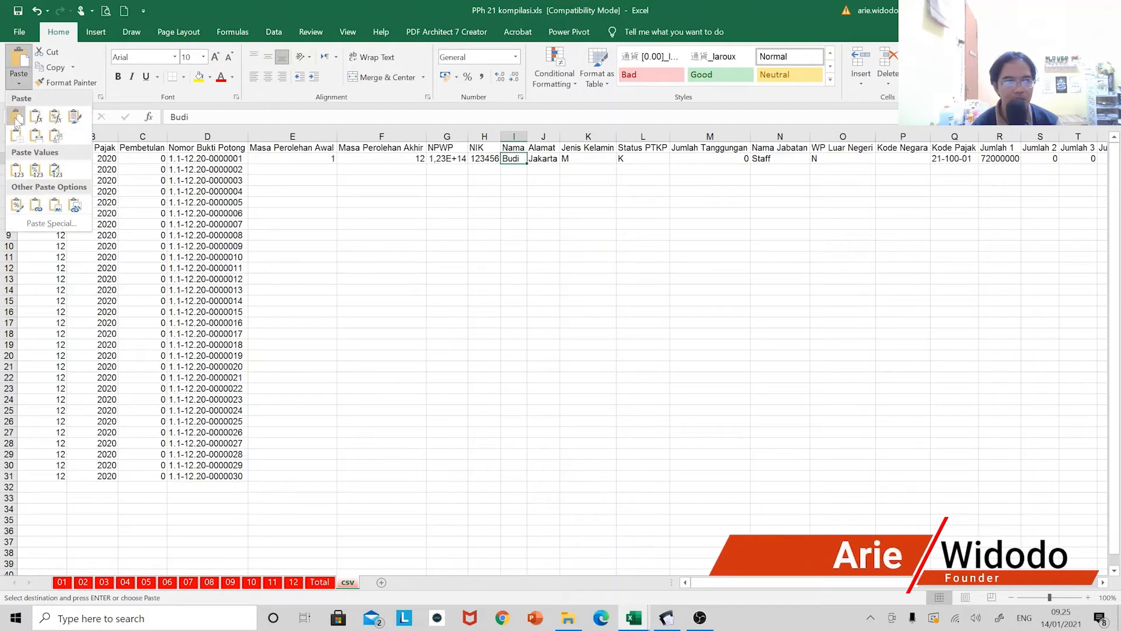
{"action": "left_click", "coordinate": [17, 170]}
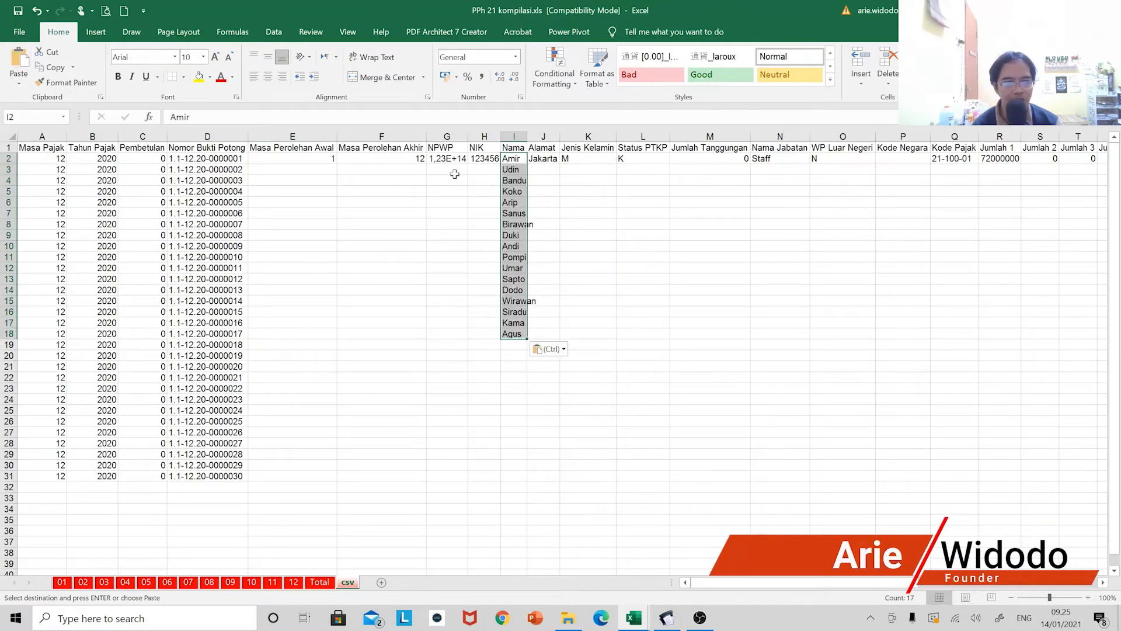
{"action": "left_click", "coordinate": [272, 354]}
Delete the unused rows 19–32 from the csv sheet.
{"action": "left_click_drag", "start_coordinate": [9, 345], "coordinate": [16, 485]}
{"action": "right_click", "coordinate": [67, 456]}
{"action": "left_click", "coordinate": [138, 349]}
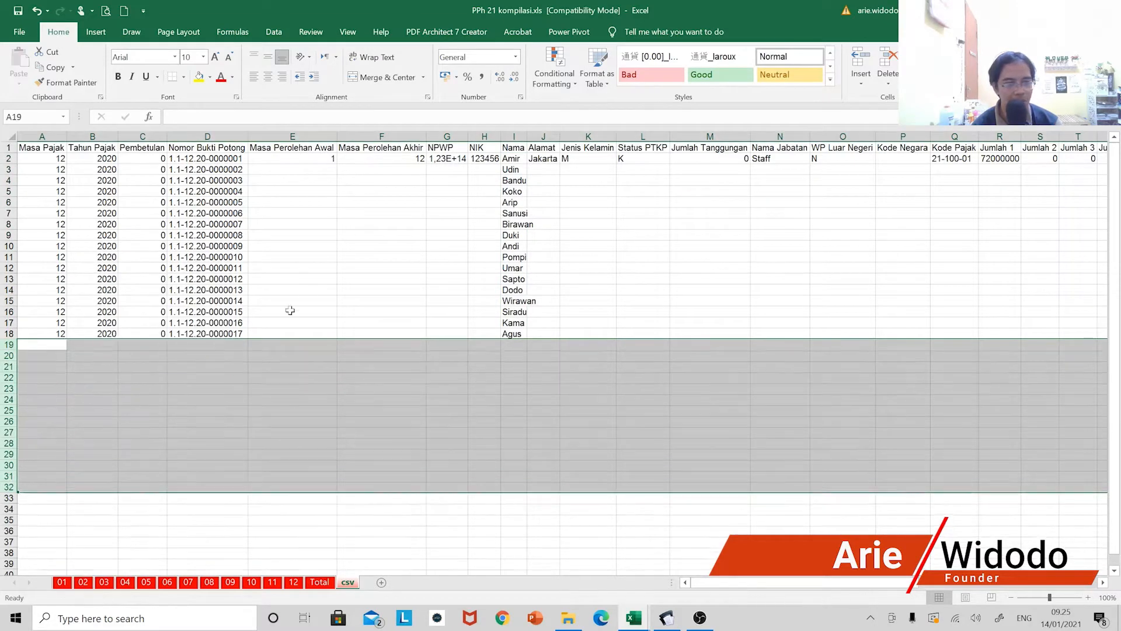
{"action": "left_click", "coordinate": [292, 301]}
Fill Masa Perolehan to row 18, number NIK 1–17, and copy Jakarta and gender M down.
{"action": "left_click_drag", "start_coordinate": [316, 154], "coordinate": [428, 334]}
{"action": "left_click", "coordinate": [462, 158]}
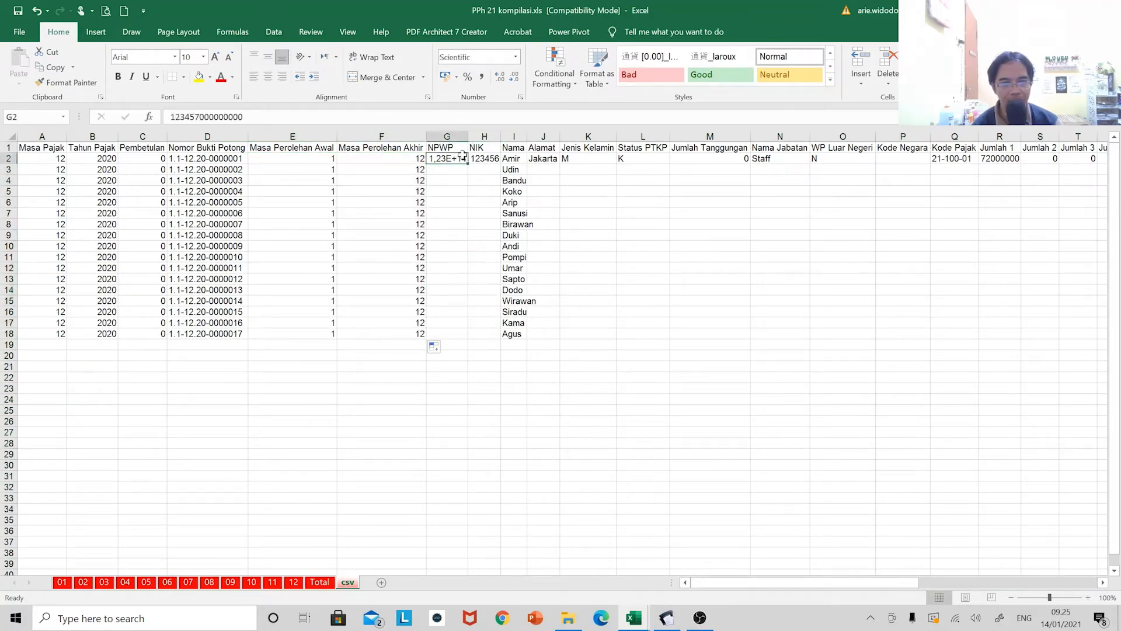
{"action": "left_click", "coordinate": [483, 160]}
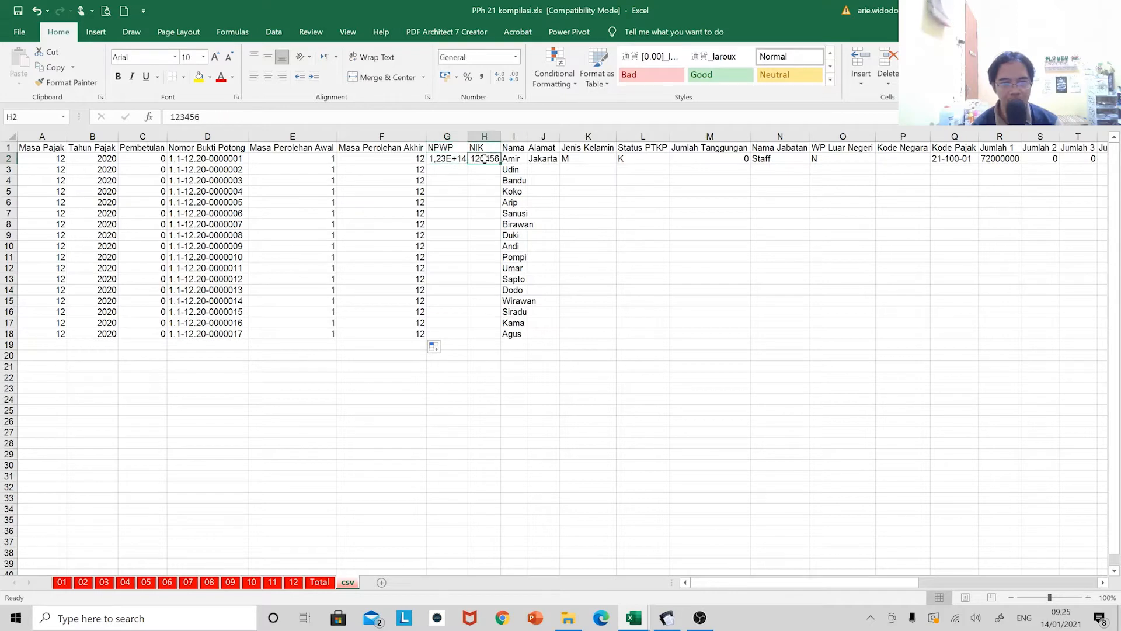
{"action": "type", "text": "1"}
{"action": "left_click", "coordinate": [484, 188]}
{"action": "left_click", "coordinate": [483, 161]}
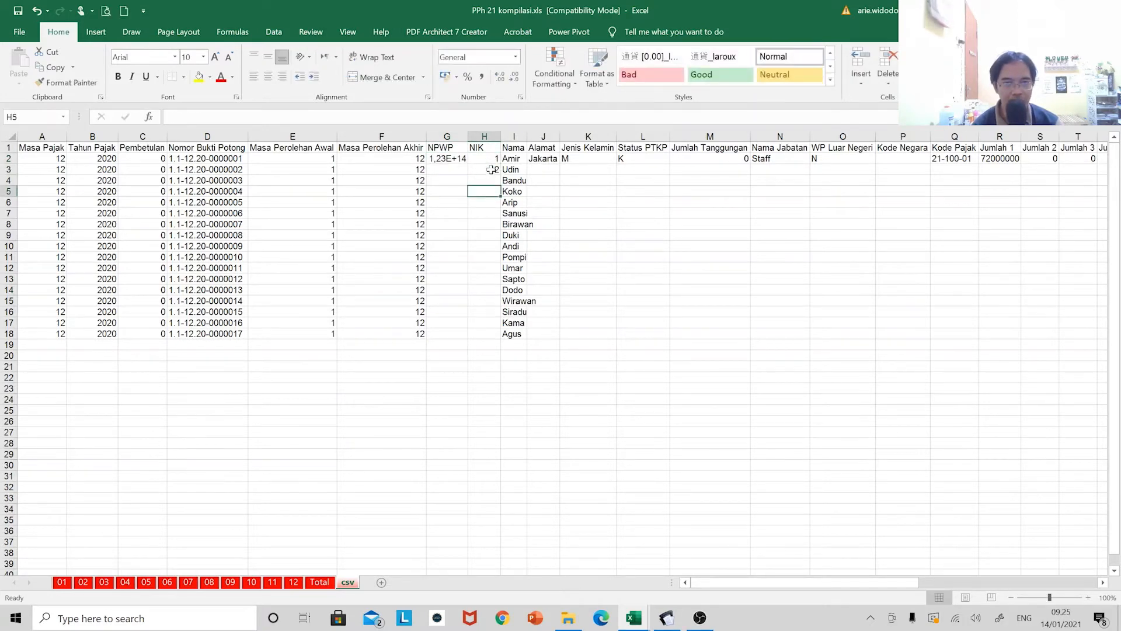
{"action": "left_click_drag", "start_coordinate": [500, 163], "coordinate": [500, 336]}
{"action": "left_click", "coordinate": [553, 162]}
{"action": "left_click_drag", "start_coordinate": [558, 164], "coordinate": [559, 338]}
{"action": "left_click", "coordinate": [587, 159]}
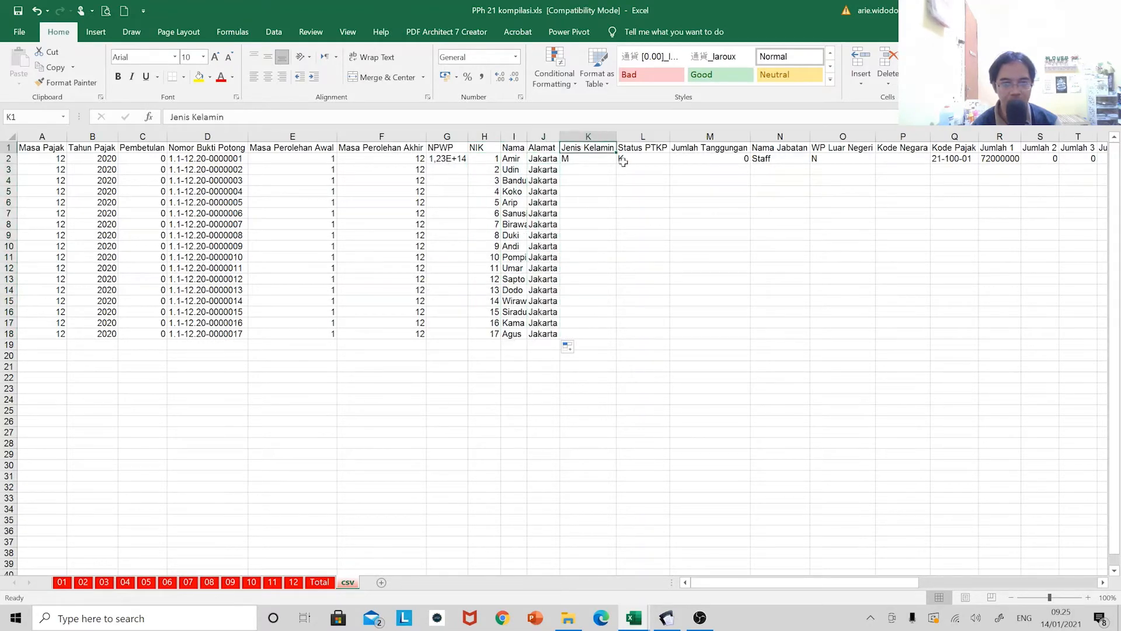
{"action": "left_click_drag", "start_coordinate": [616, 164], "coordinate": [618, 339]}
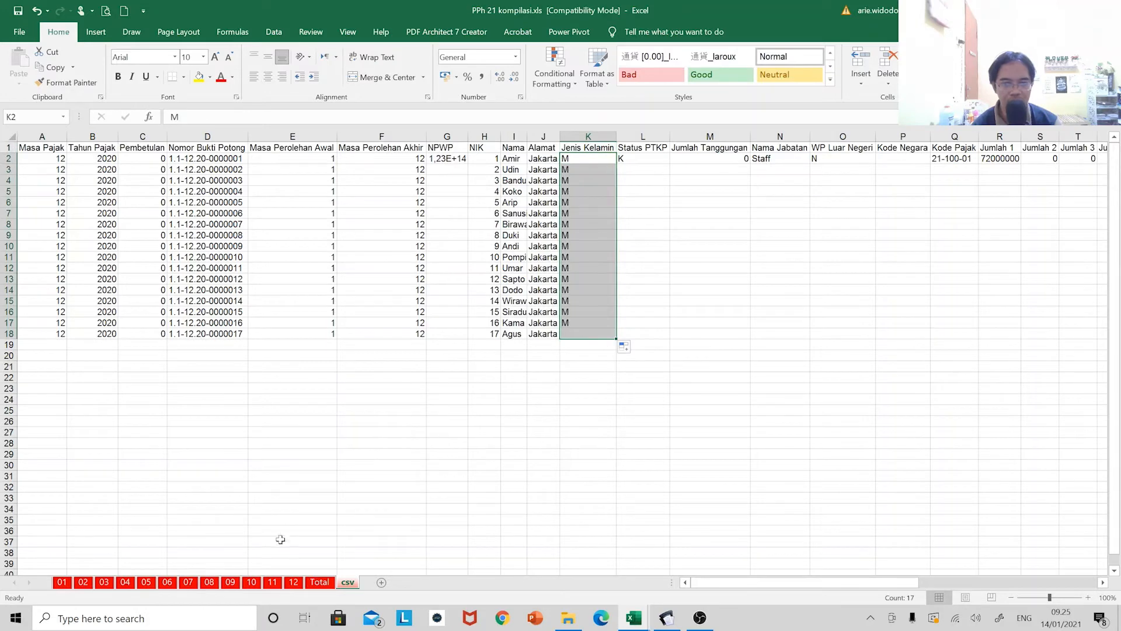
Paste the employees' TK/K PTKP statuses from Total into the Status PTKP column.
{"action": "left_click", "coordinate": [316, 582]}
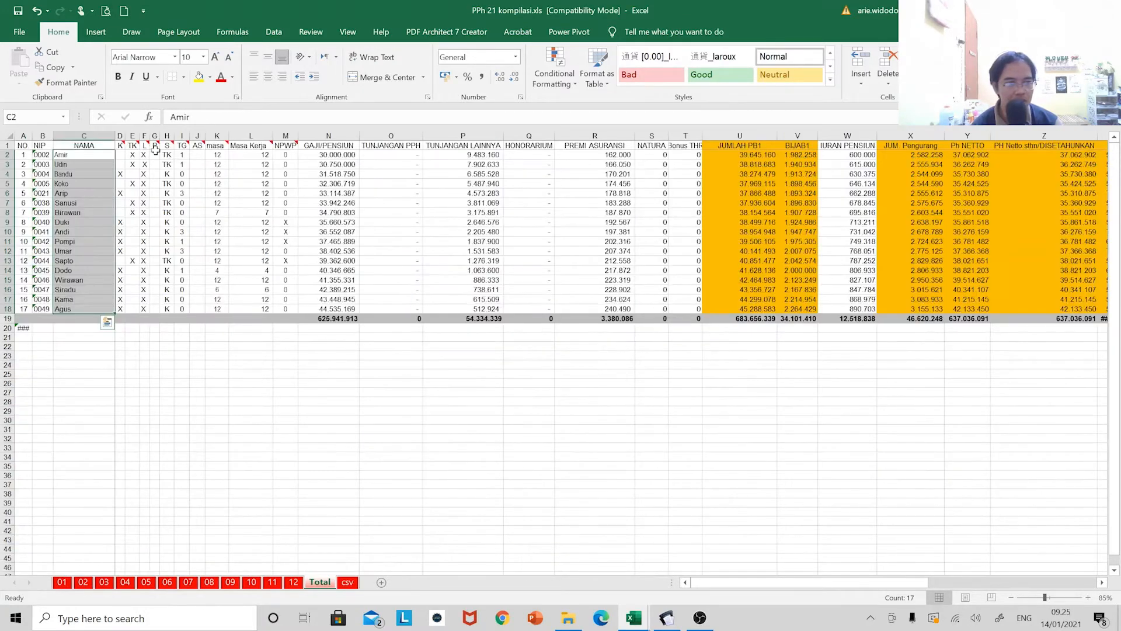
{"action": "left_click_drag", "start_coordinate": [167, 154], "coordinate": [167, 308]}
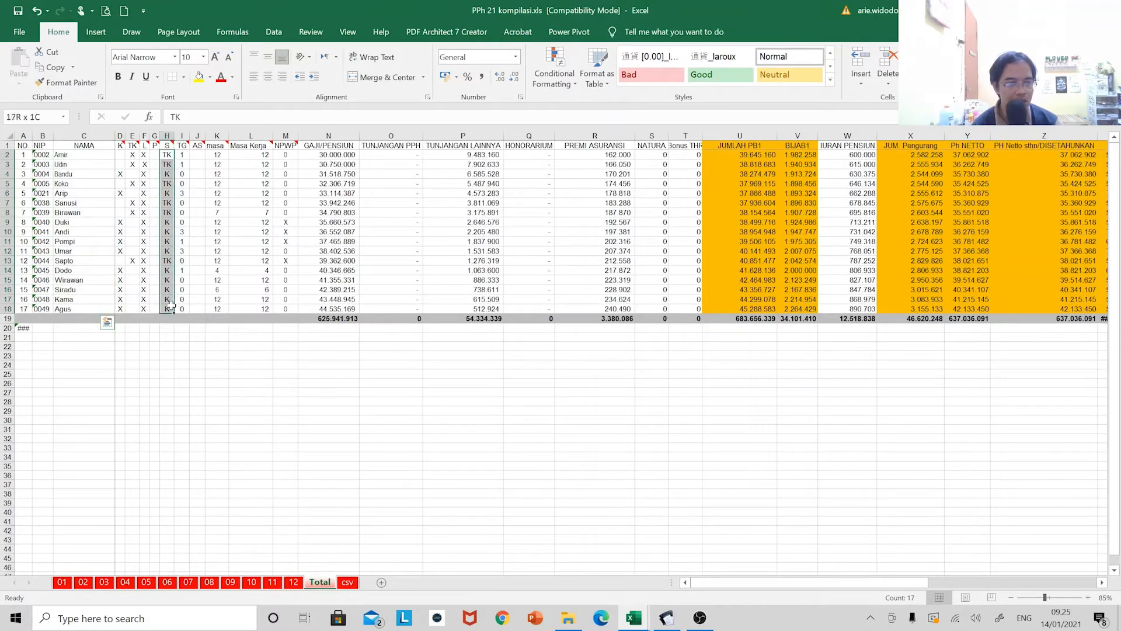
{"action": "key", "text": "ctrl+c"}
{"action": "left_click", "coordinate": [348, 583]}
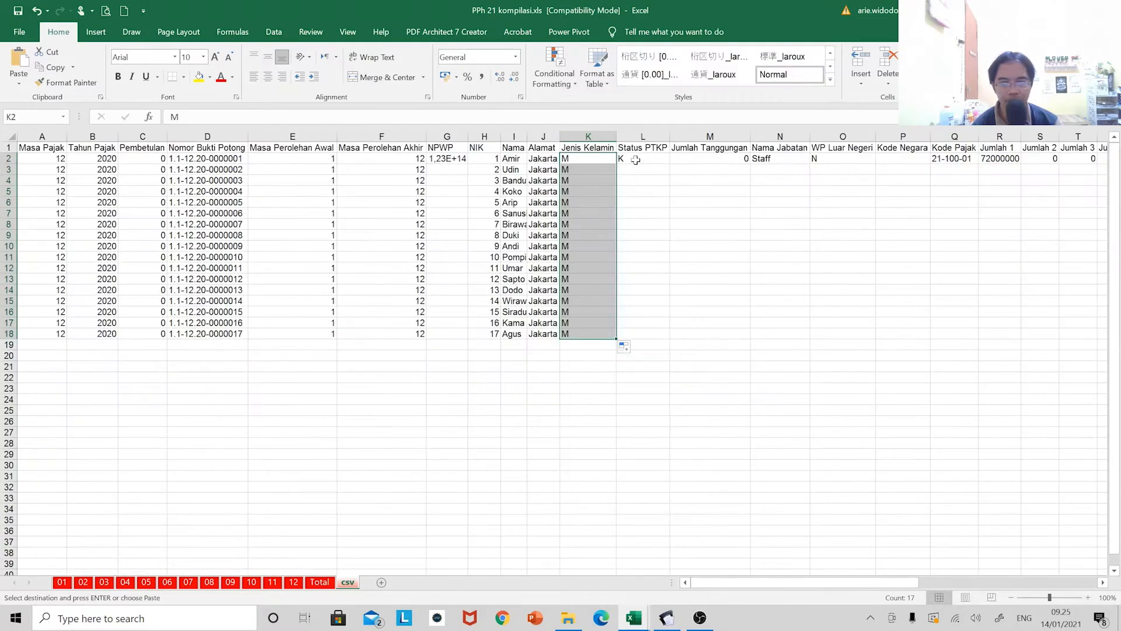
{"action": "key", "text": "Right"}
{"action": "key", "text": "ctrl+v"}
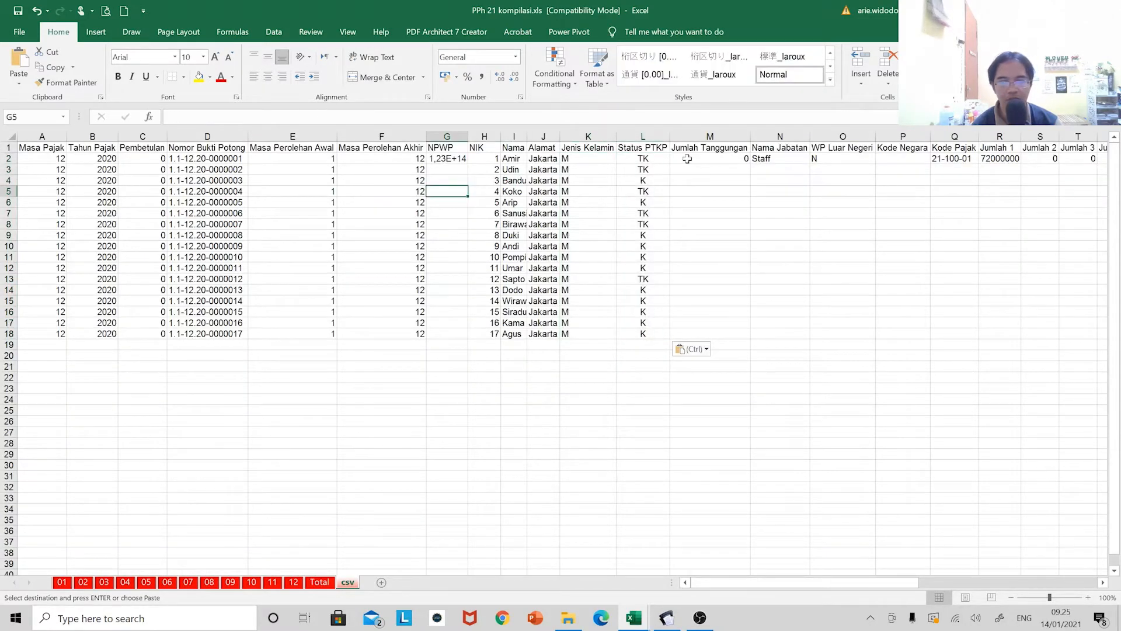
{"action": "key", "text": "Right"}
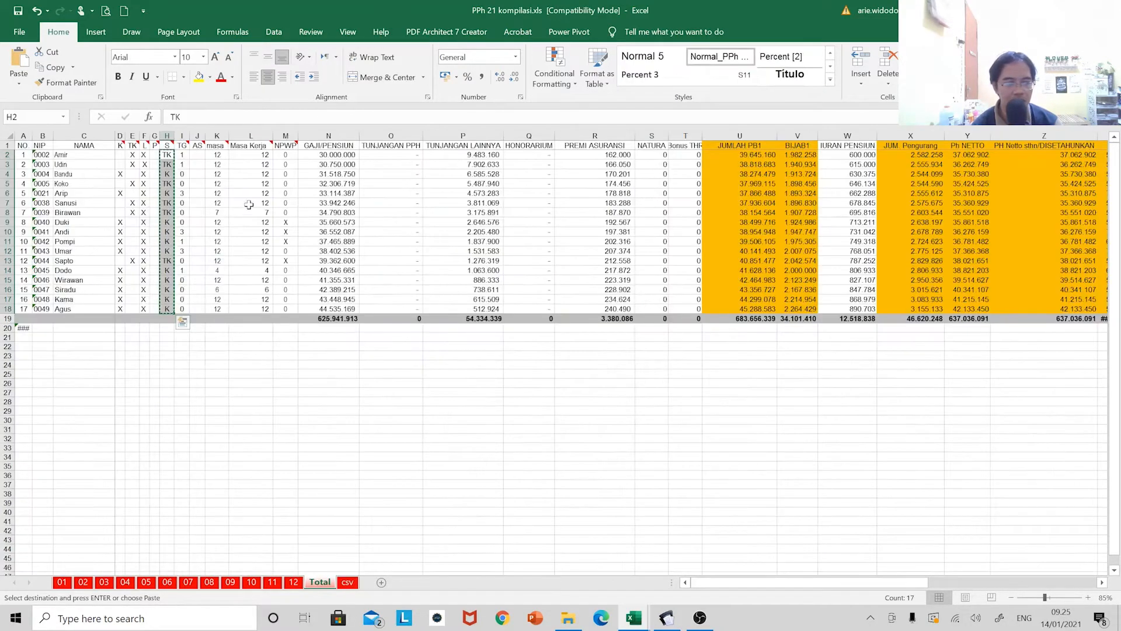
Paste dependant counts into Jumlah Tanggungan and fill job title Staff, status and tax code down.
{"action": "left_click", "coordinate": [320, 583]}
{"action": "left_click_drag", "start_coordinate": [184, 155], "coordinate": [181, 309]}
{"action": "key", "text": "ctrl+c"}
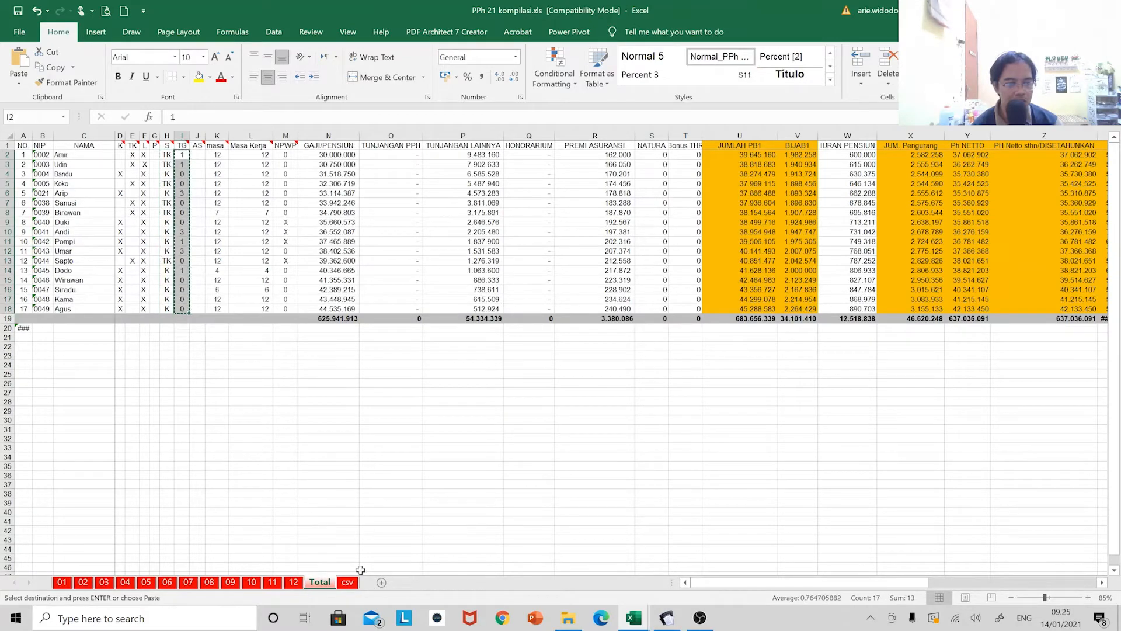
{"action": "left_click", "coordinate": [344, 583]}
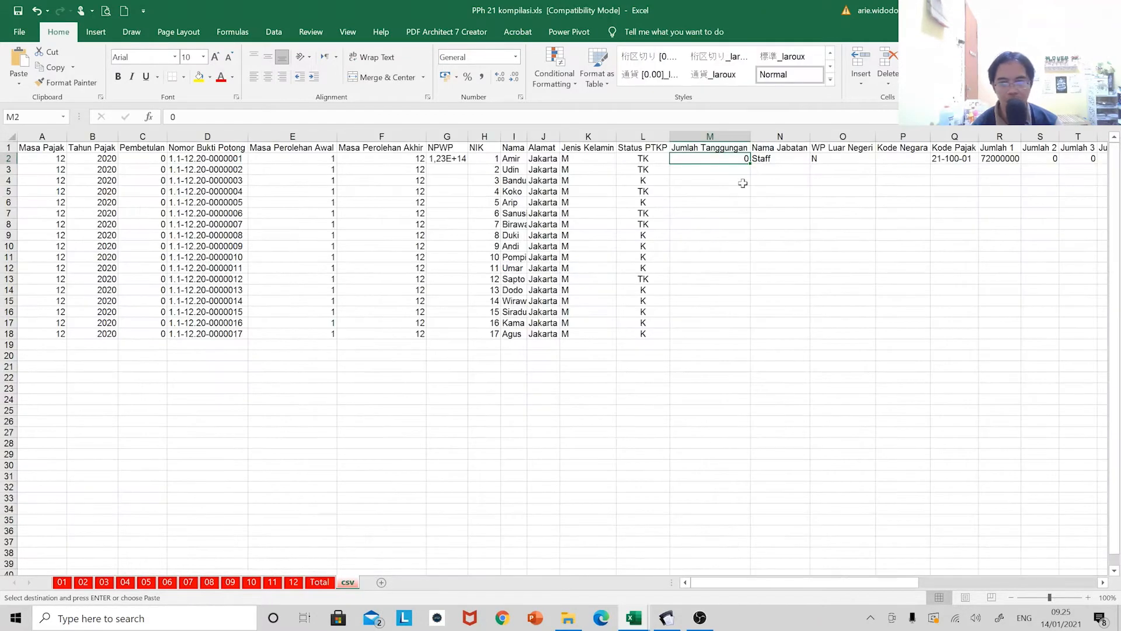
{"action": "key", "text": "ctrl+v"}
{"action": "left_click", "coordinate": [794, 158]}
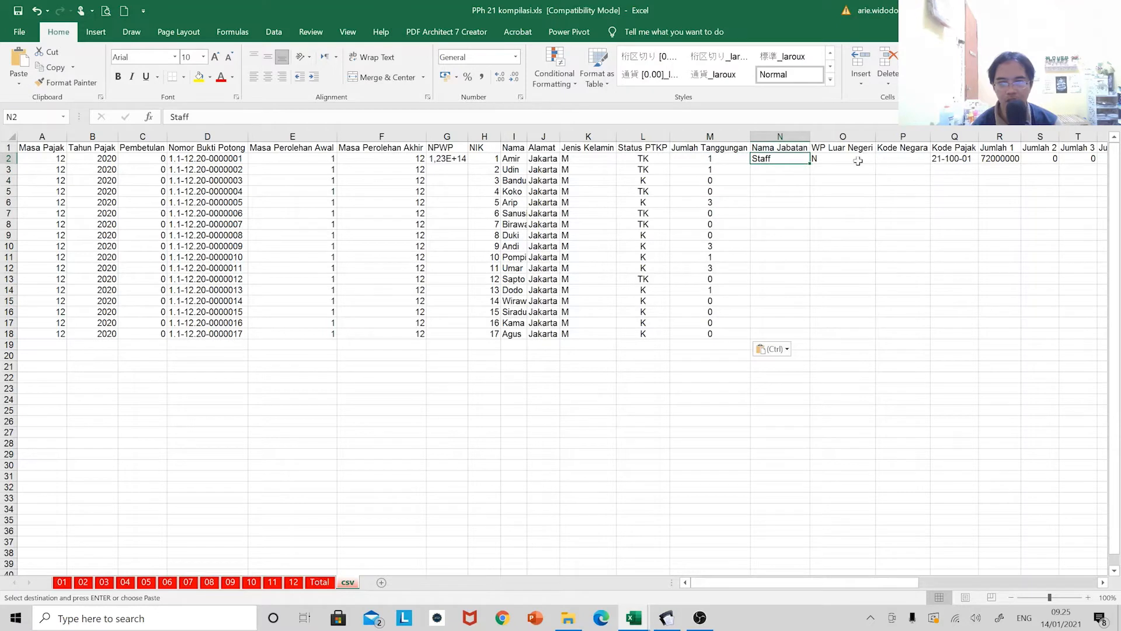
{"action": "left_click_drag", "start_coordinate": [858, 160], "coordinate": [982, 345]}
{"action": "left_click", "coordinate": [710, 301]}
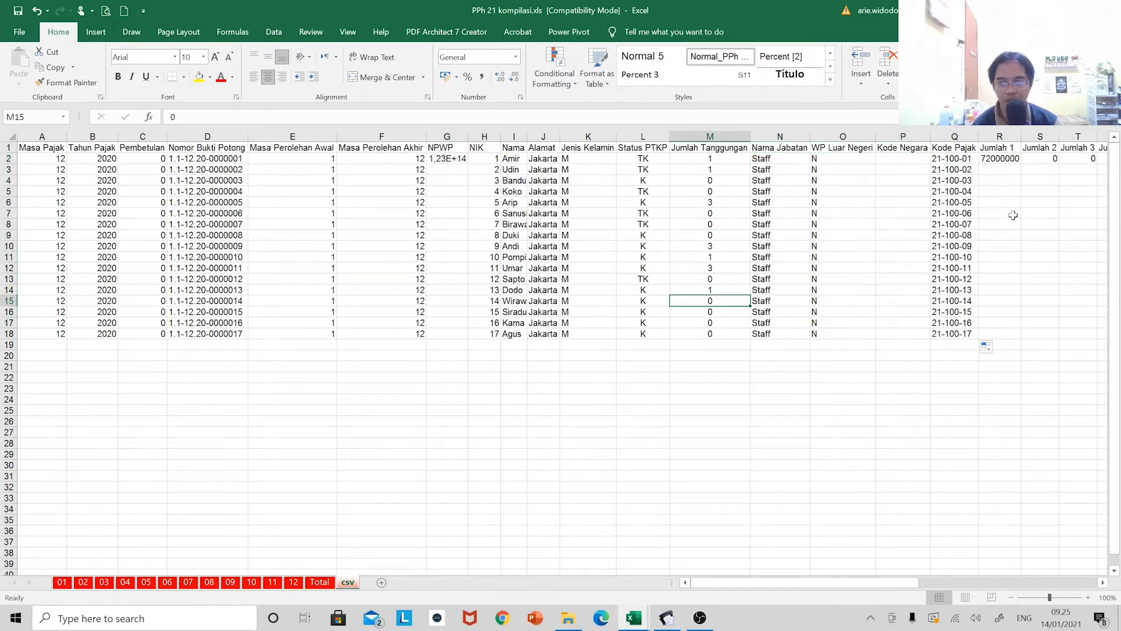
{"action": "left_click", "coordinate": [960, 158]}
{"action": "key", "text": "ctrl+c"}
{"action": "left_click_drag", "start_coordinate": [952, 170], "coordinate": [952, 333]}
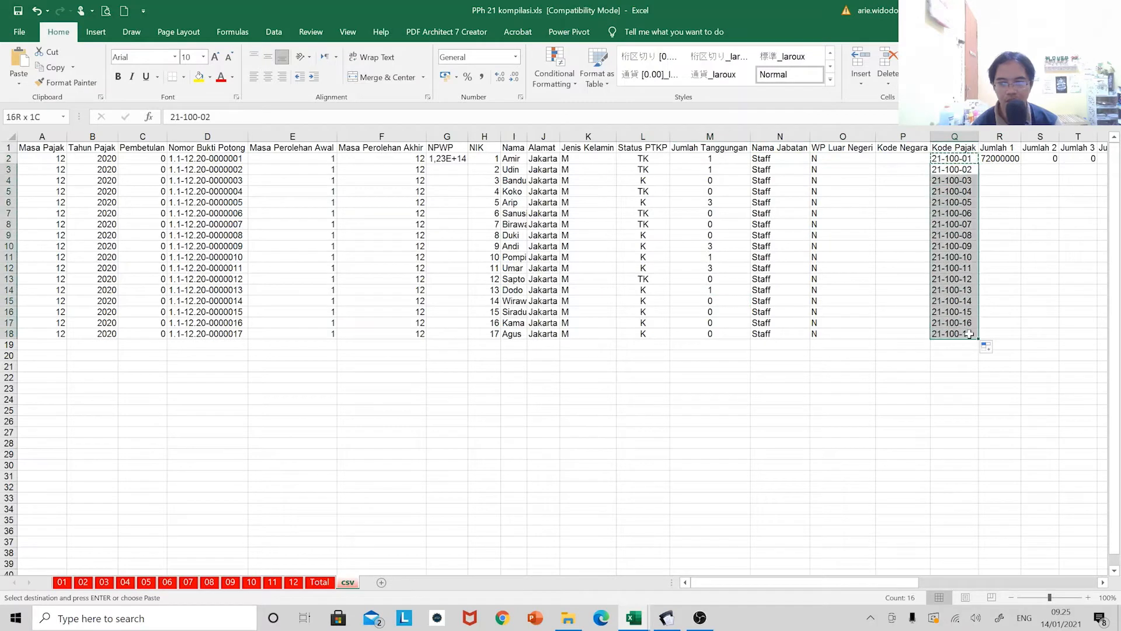
{"action": "key", "text": "ctrl+v"}
{"action": "left_click", "coordinate": [829, 291]}
{"action": "key", "text": "Escape"}
{"action": "left_click", "coordinate": [458, 158]}
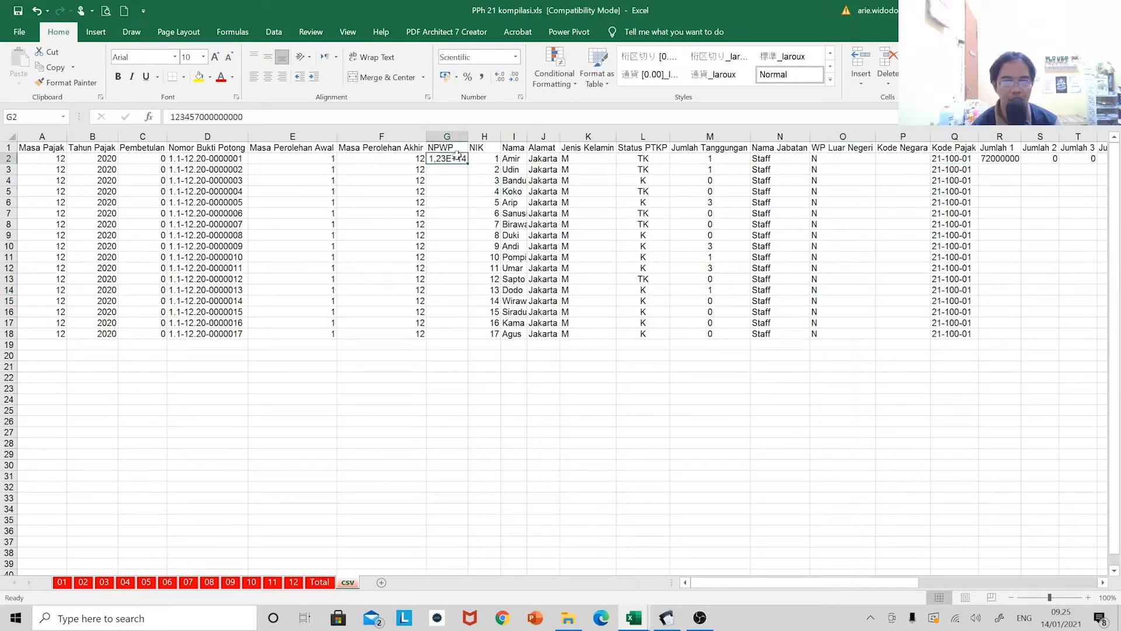
{"action": "type", "text": "0"}
{"action": "key", "text": "Return"}
{"action": "key", "text": "Up"}
{"action": "key", "text": "ctrl+c"}
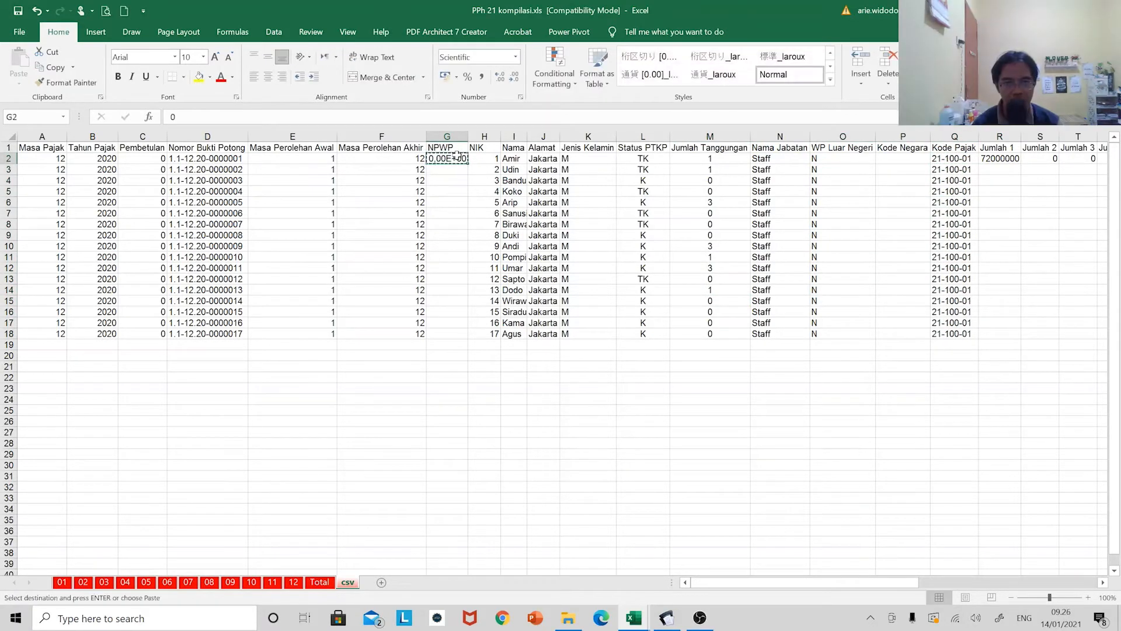
{"action": "key", "text": "Down"}
{"action": "key", "text": "shift+Down"}
{"action": "key", "text": "shift+Down"}
{"action": "key", "text": "shift+Down"}
{"action": "key", "text": "shift+Down"}
{"action": "key", "text": "shift+Down"}
{"action": "key", "text": "shift+Down"}
{"action": "key", "text": "shift+Down"}
{"action": "key", "text": "shift+Down"}
{"action": "key", "text": "shift+Down"}
{"action": "key", "text": "shift+Down"}
{"action": "key", "text": "shift+Down"}
{"action": "key", "text": "shift+Down"}
{"action": "key", "text": "shift+Down"}
{"action": "key", "text": "shift+Down"}
{"action": "key", "text": "shift+Down"}
{"action": "key", "text": "shift+Down"}
{"action": "key", "text": "shift+Up"}
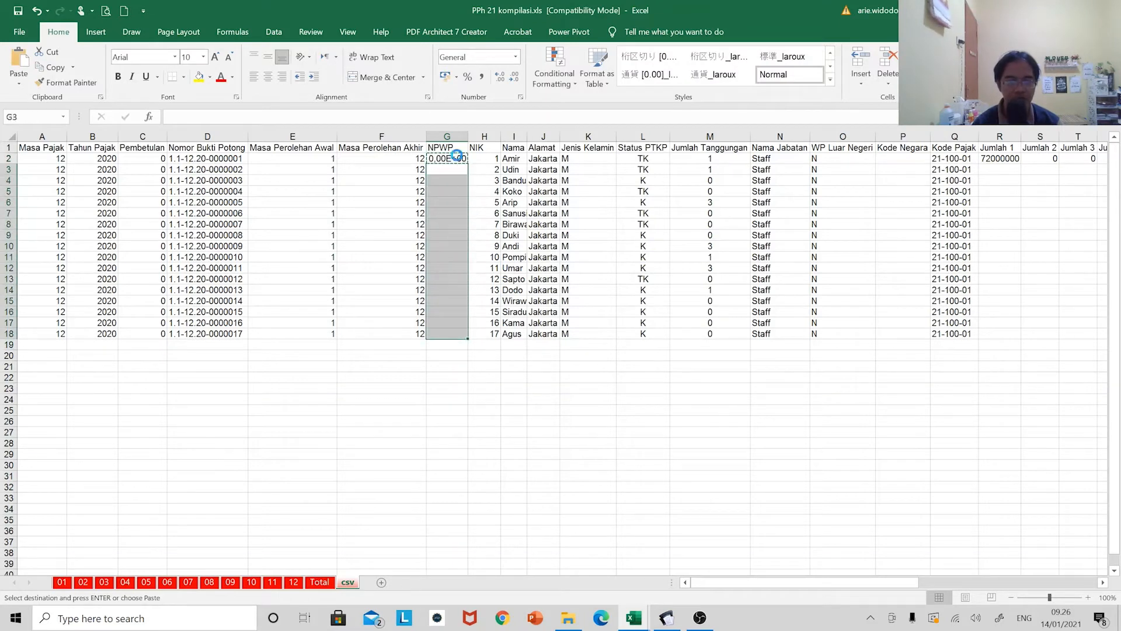
{"action": "key", "text": "Return"}
{"action": "left_click", "coordinate": [379, 225]}
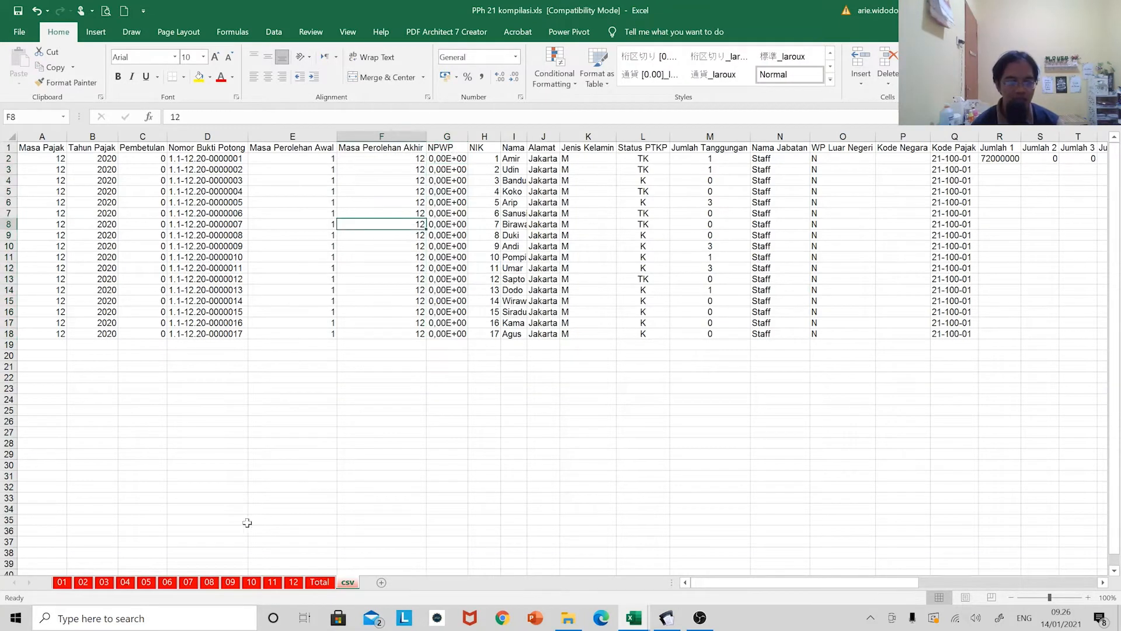
{"action": "left_click", "coordinate": [293, 160]}
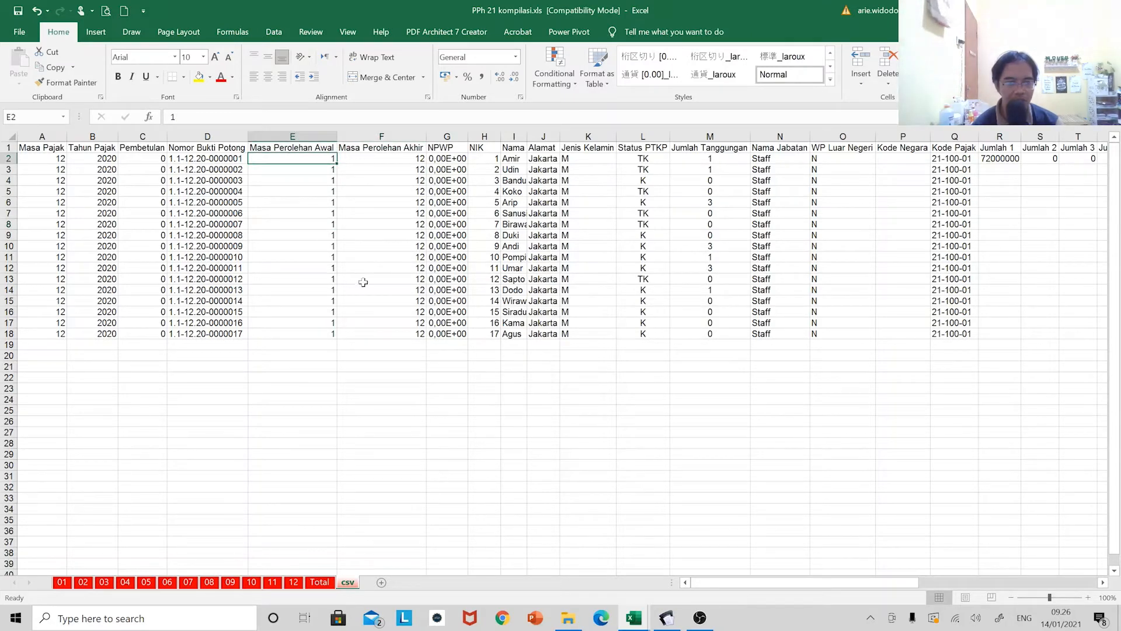
Paste the Total sheet's period values as values into Masa Perolehan columns E and F.
{"action": "left_click", "coordinate": [322, 583]}
{"action": "left_click", "coordinate": [348, 582]}
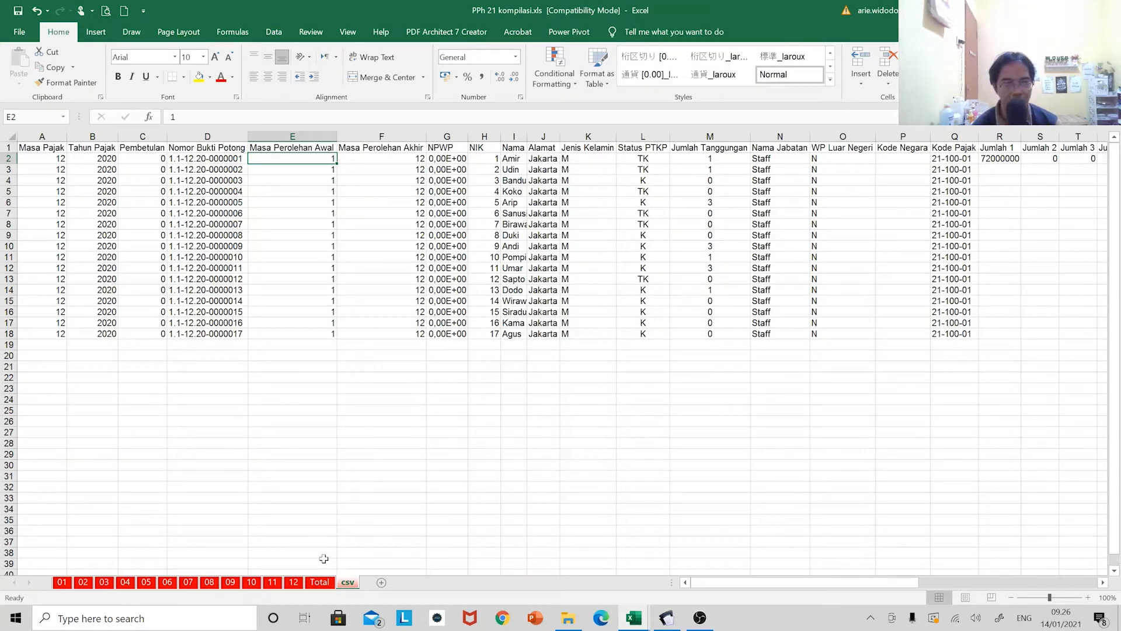
{"action": "left_click", "coordinate": [324, 583]}
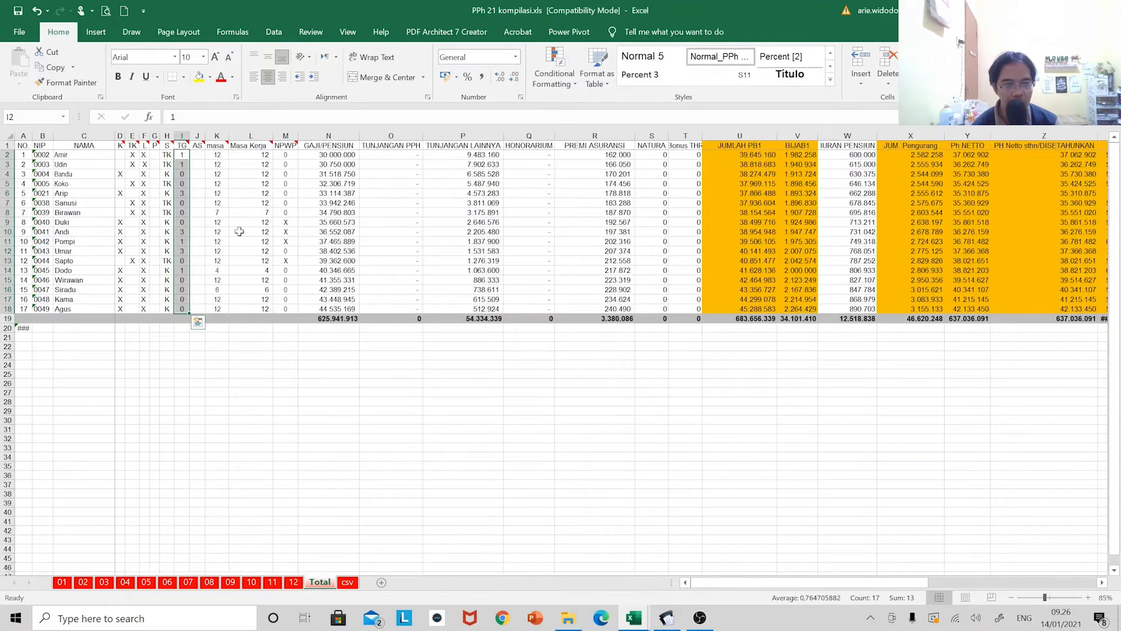
{"action": "left_click_drag", "start_coordinate": [216, 155], "coordinate": [266, 303]}
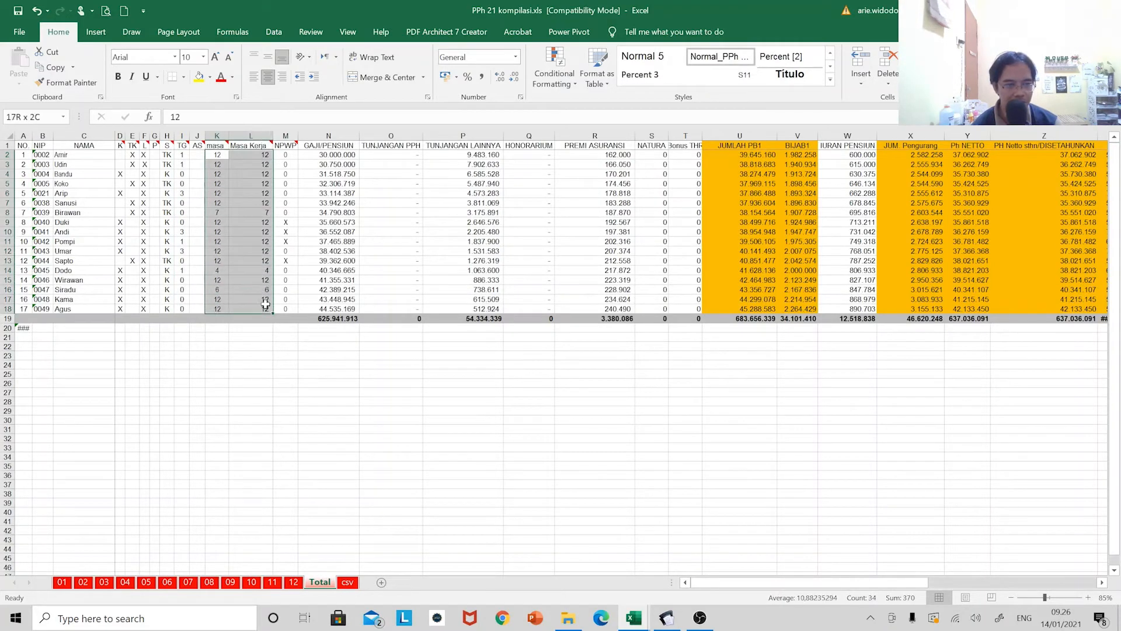
{"action": "key", "text": "ctrl+c"}
{"action": "left_click", "coordinate": [347, 582]}
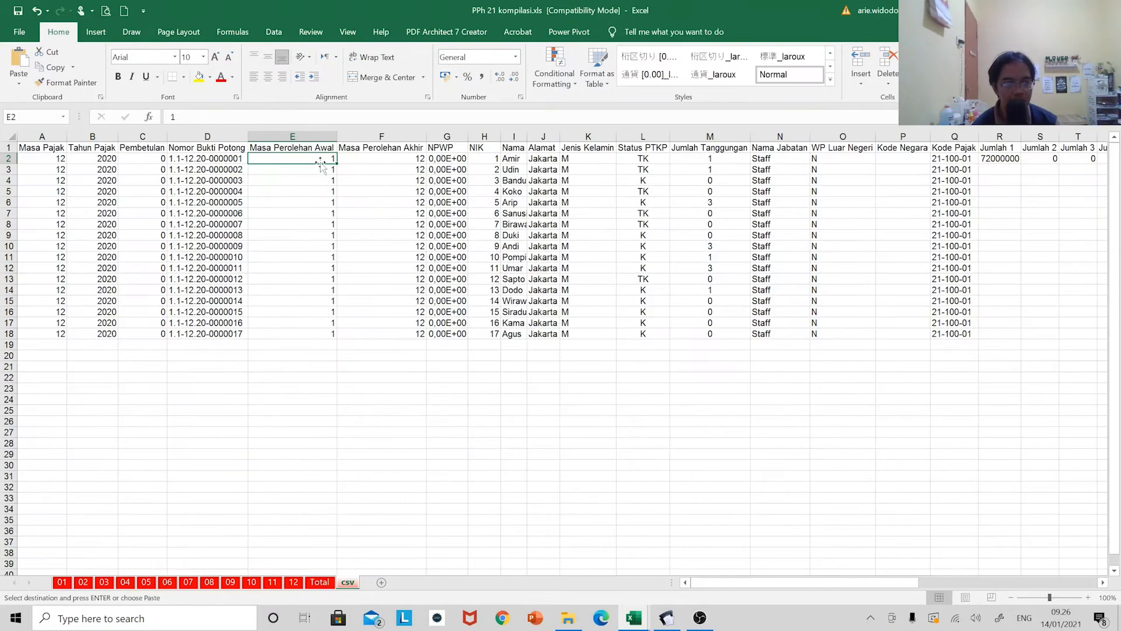
{"action": "key", "text": "ctrl+v"}
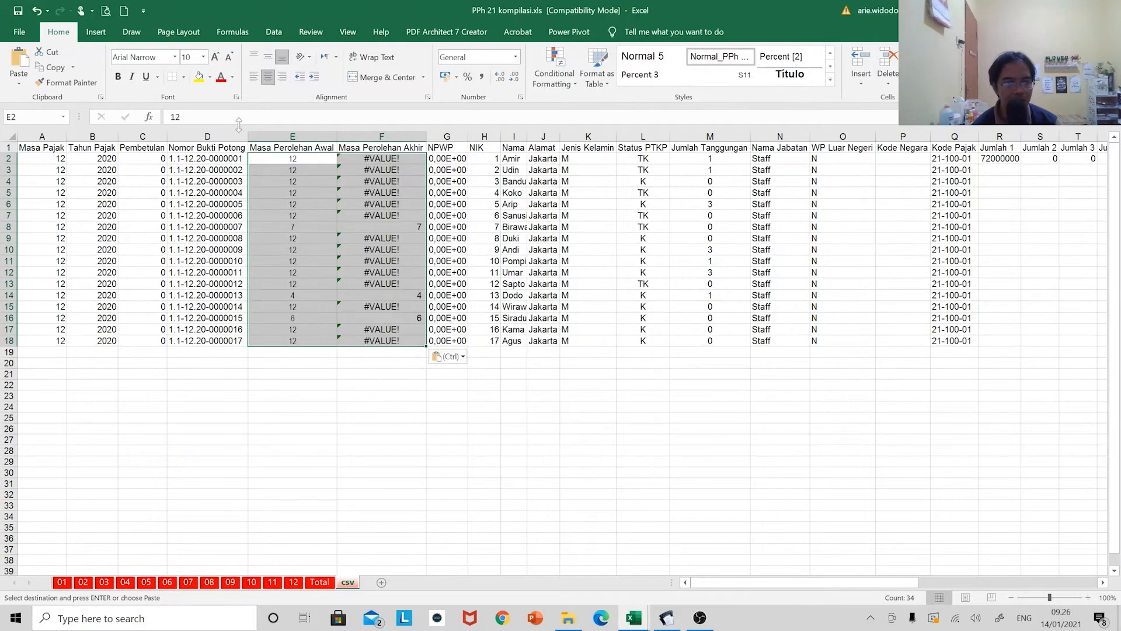
{"action": "key", "text": "ctrl+z"}
{"action": "left_click", "coordinate": [18, 80]}
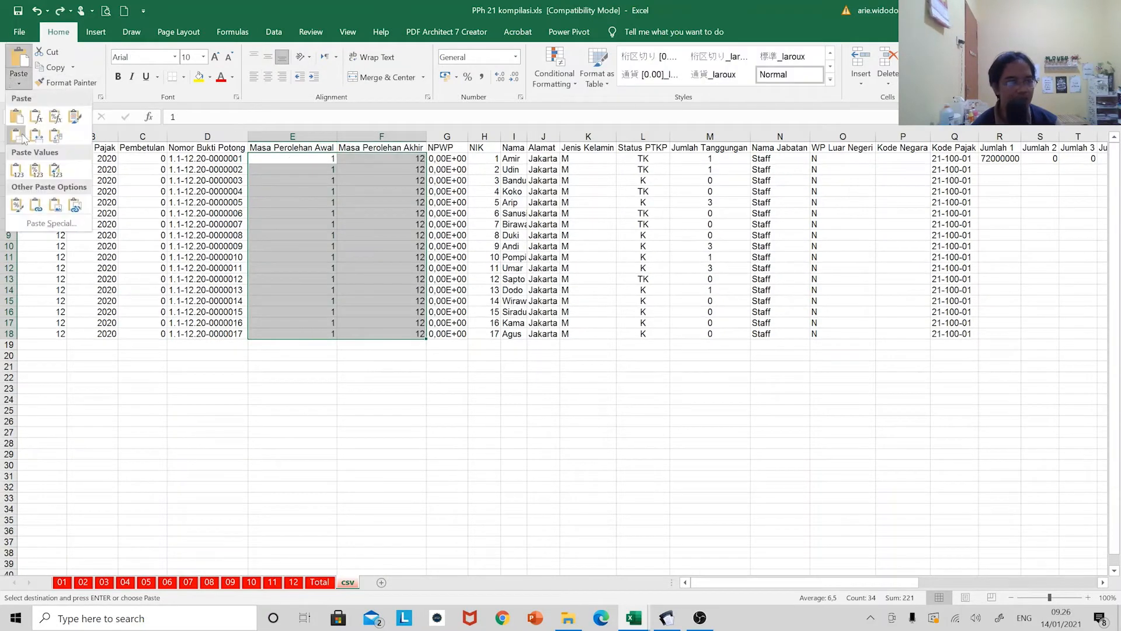
{"action": "left_click", "coordinate": [16, 170]}
Set E8's start month to 1 and row 14's period to months 9–12.
{"action": "left_click", "coordinate": [330, 223]}
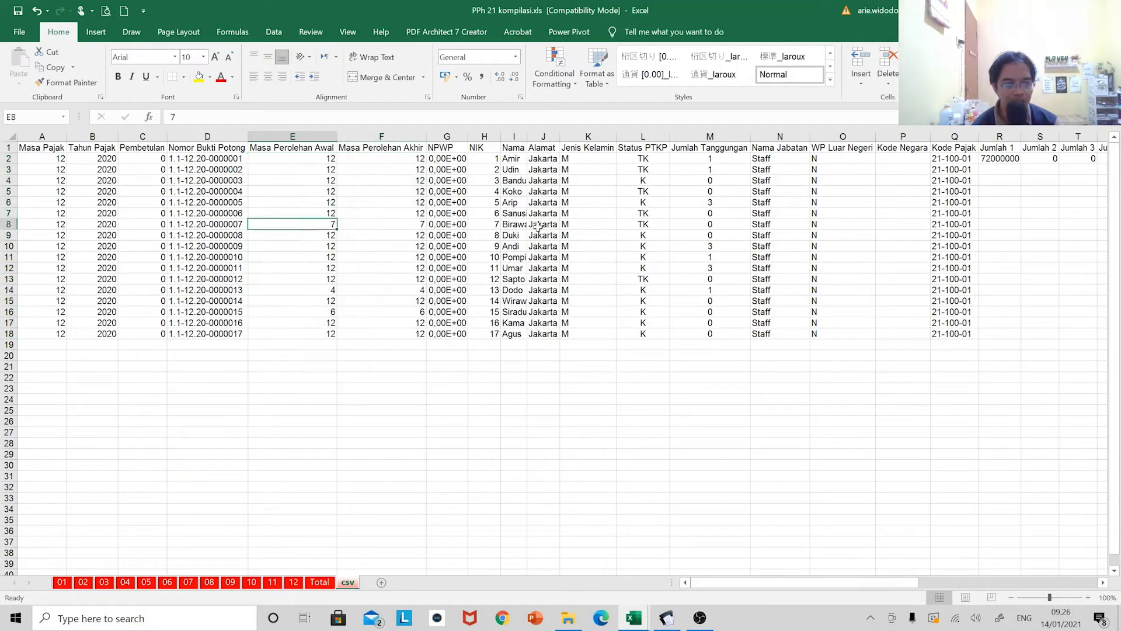
{"action": "type", "text": "1"}
{"action": "key", "text": "Right"}
{"action": "key", "text": "Right"}
{"action": "key", "text": "Down"}
{"action": "key", "text": "Down"}
{"action": "key", "text": "Down"}
{"action": "key", "text": "Down"}
{"action": "key", "text": "Down"}
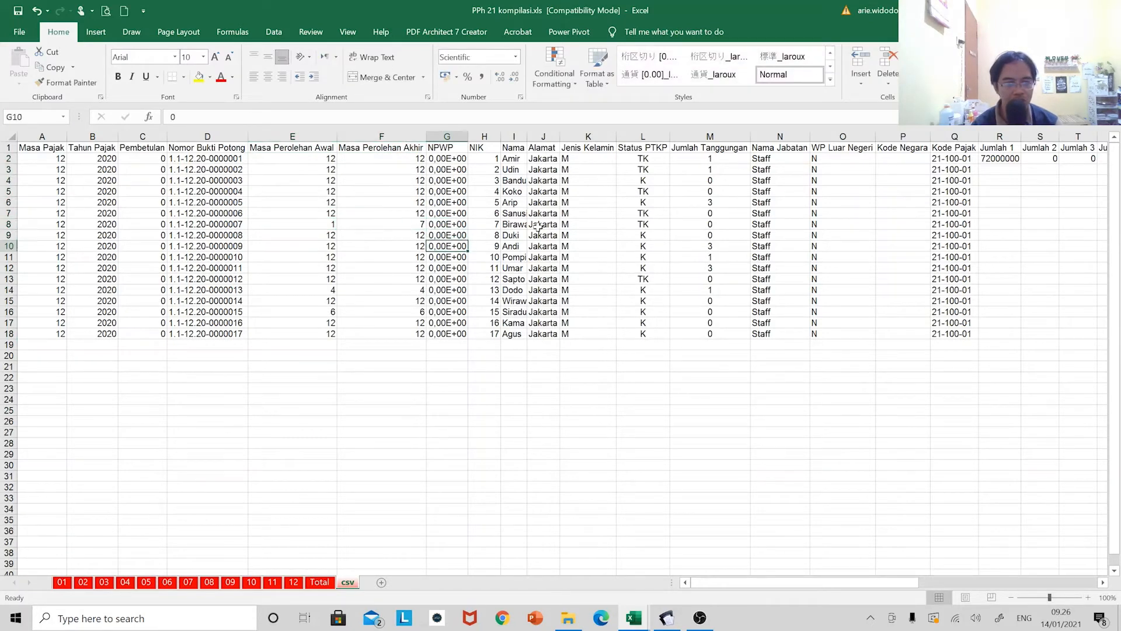
{"action": "key", "text": "Down"}
{"action": "key", "text": "Left"}
{"action": "key", "text": "Left"}
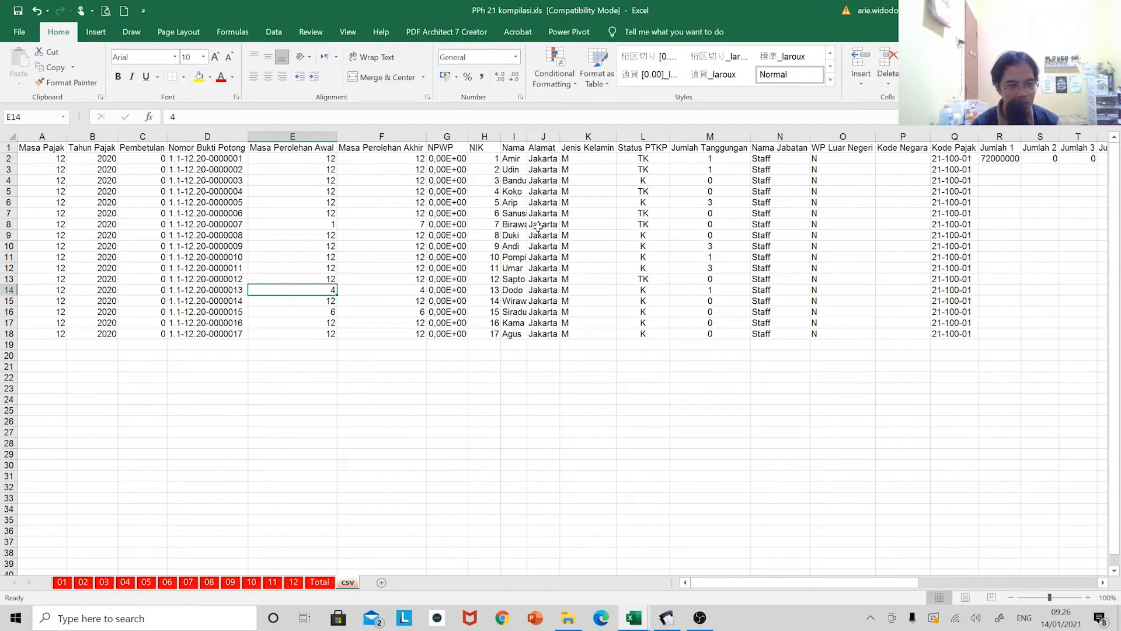
{"action": "type", "text": "1"}
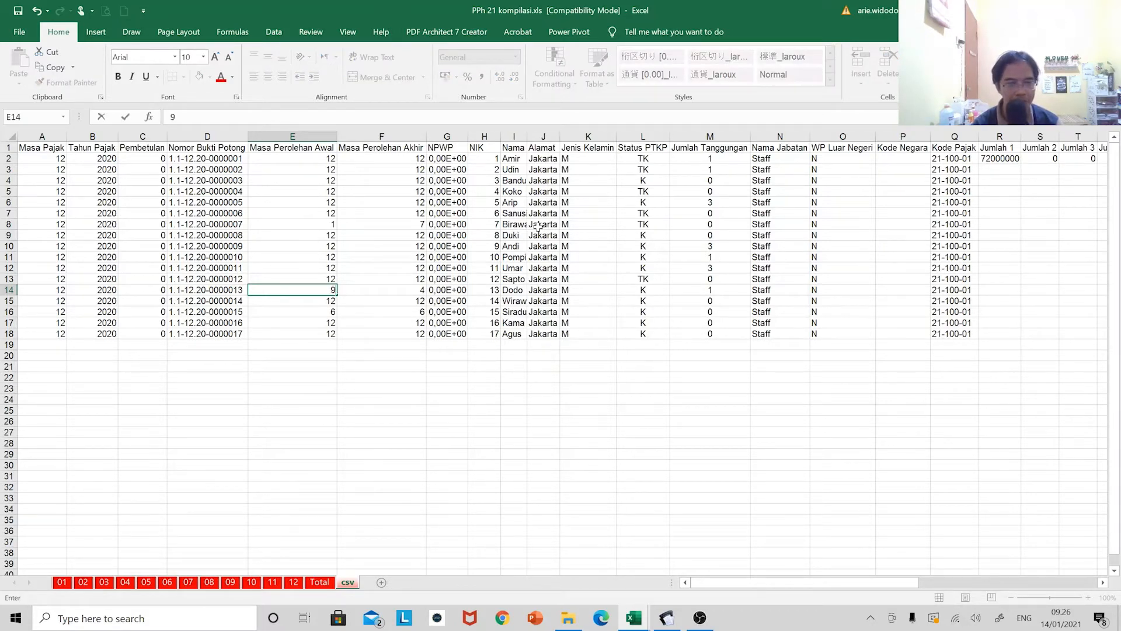
{"action": "key", "text": "Right"}
{"action": "key", "text": "Down"}
{"action": "key", "text": "Down"}
{"action": "key", "text": "Down"}
Set row 16's Masa Perolehan period to months 4–9 and review the row.
{"action": "key", "text": "Left"}
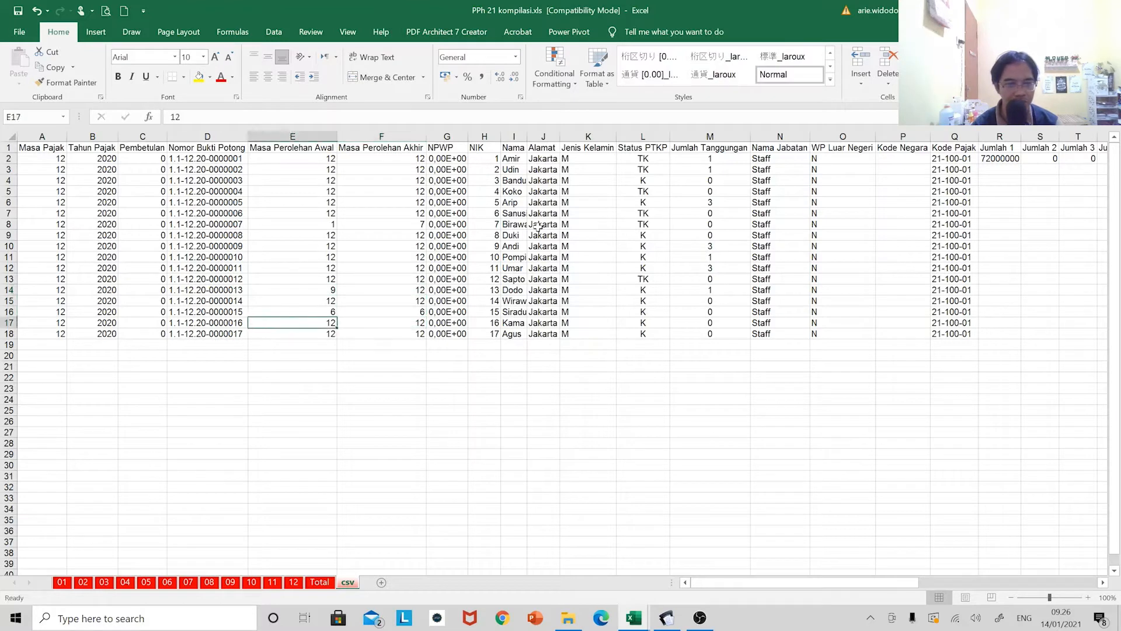
{"action": "key", "text": "Up"}
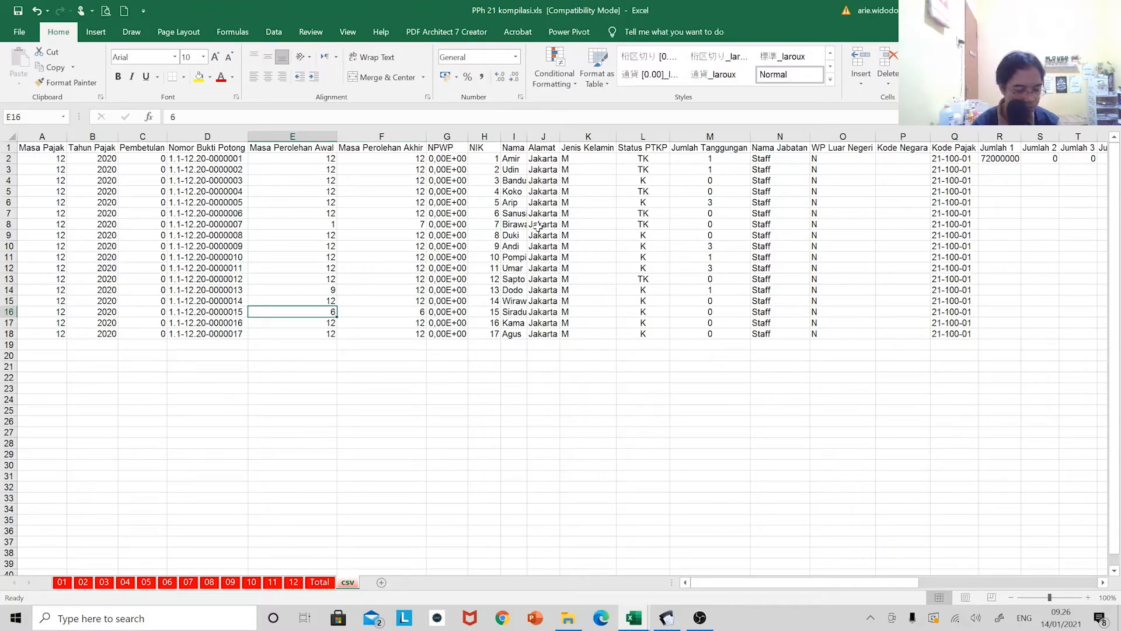
{"action": "type", "text": "4"}
{"action": "key", "text": "Right"}
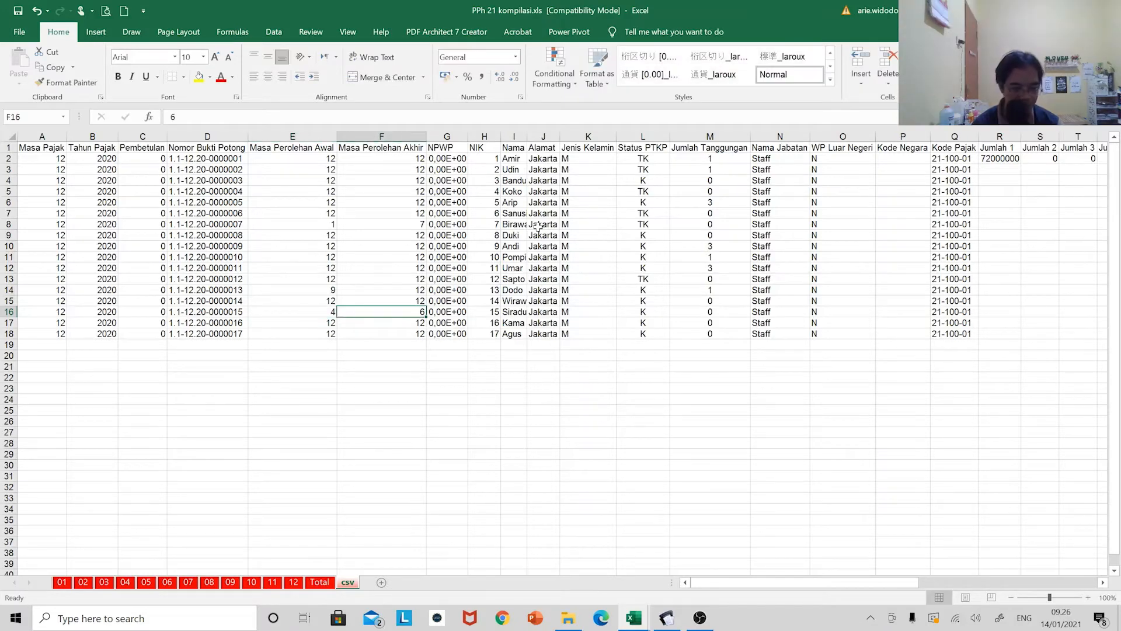
{"action": "type", "text": "10"}
{"action": "key", "text": "Return"}
{"action": "key", "text": "Up"}
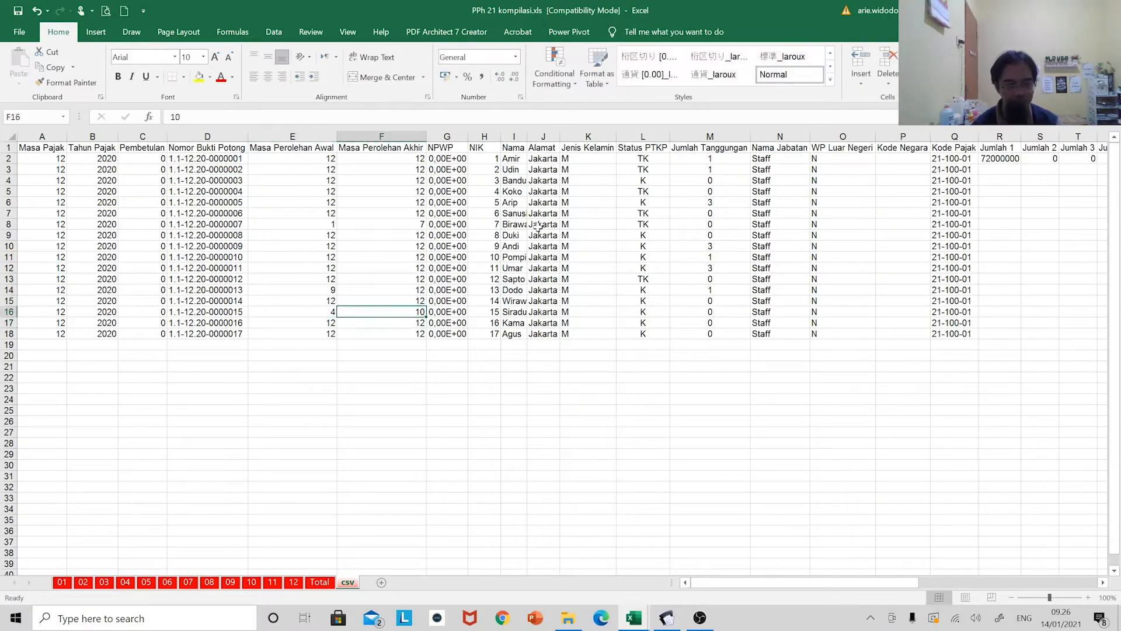
{"action": "type", "text": "9"}
{"action": "key", "text": "Return"}
{"action": "key", "text": "Up"}
{"action": "key", "text": "Right"}
{"action": "key", "text": "Right"}
{"action": "key", "text": "Right"}
{"action": "key", "text": "Right"}
{"action": "key", "text": "Right"}
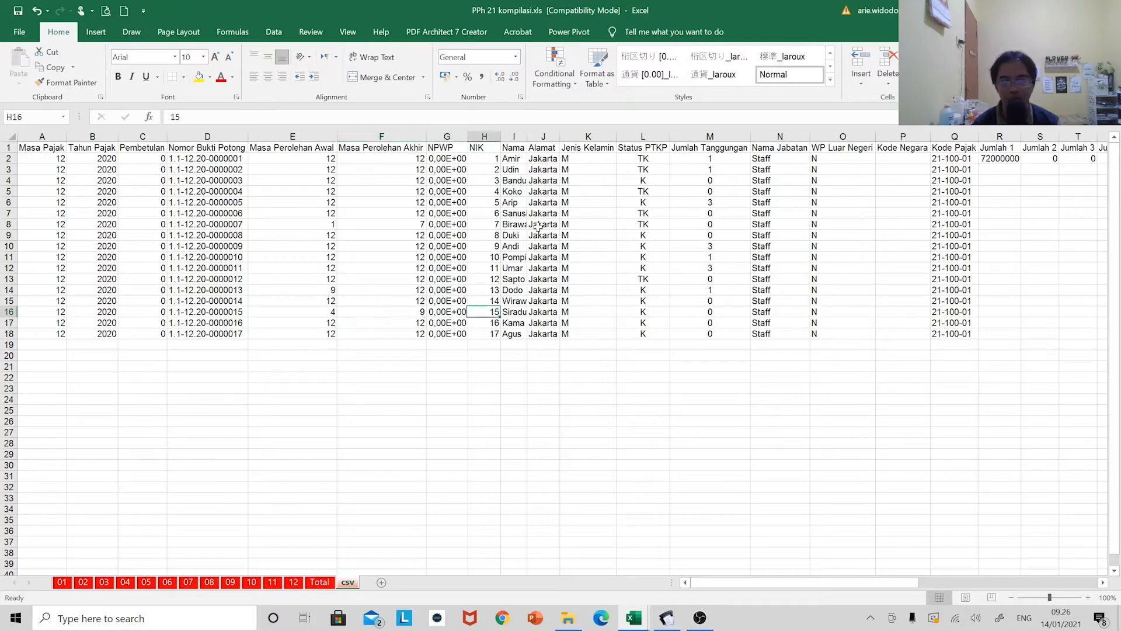
{"action": "key", "text": "Right"}
{"action": "key", "text": "Left"}
{"action": "key", "text": "Left"}
{"action": "key", "text": "Left"}
{"action": "key", "text": "Right"}
{"action": "key", "text": "Right"}
{"action": "key", "text": "Right"}
{"action": "key", "text": "Right"}
{"action": "key", "text": "Right"}
{"action": "key", "text": "Right"}
{"action": "key", "text": "Right"}
{"action": "key", "text": "Right"}
{"action": "key", "text": "Right"}
{"action": "key", "text": "Right"}
{"action": "key", "text": "Right"}
{"action": "key", "text": "Right"}
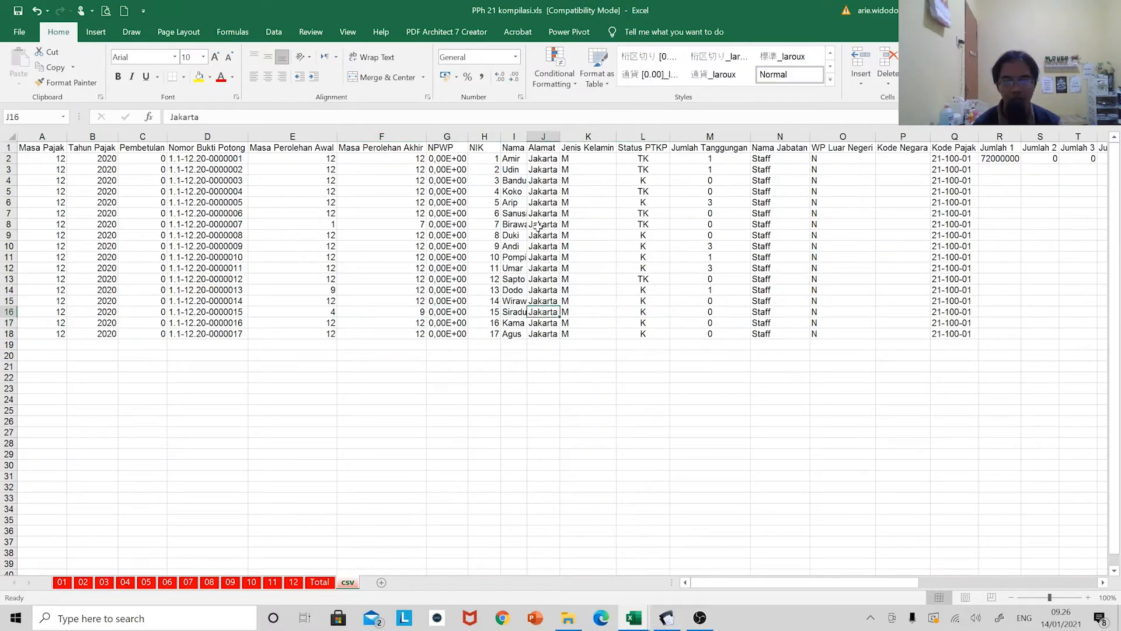
{"action": "key", "text": "Right"}
{"action": "key", "text": "Right"}
{"action": "key", "text": "Right"}
{"action": "key", "text": "Right"}
{"action": "key", "text": "Right"}
{"action": "key", "text": "Right"}
{"action": "key", "text": "Right"}
{"action": "key", "text": "Right"}
{"action": "key", "text": "Right"}
{"action": "key", "text": "Right"}
{"action": "key", "text": "Right"}
{"action": "key", "text": "Right"}
{"action": "key", "text": "Right"}
{"action": "key", "text": "Right"}
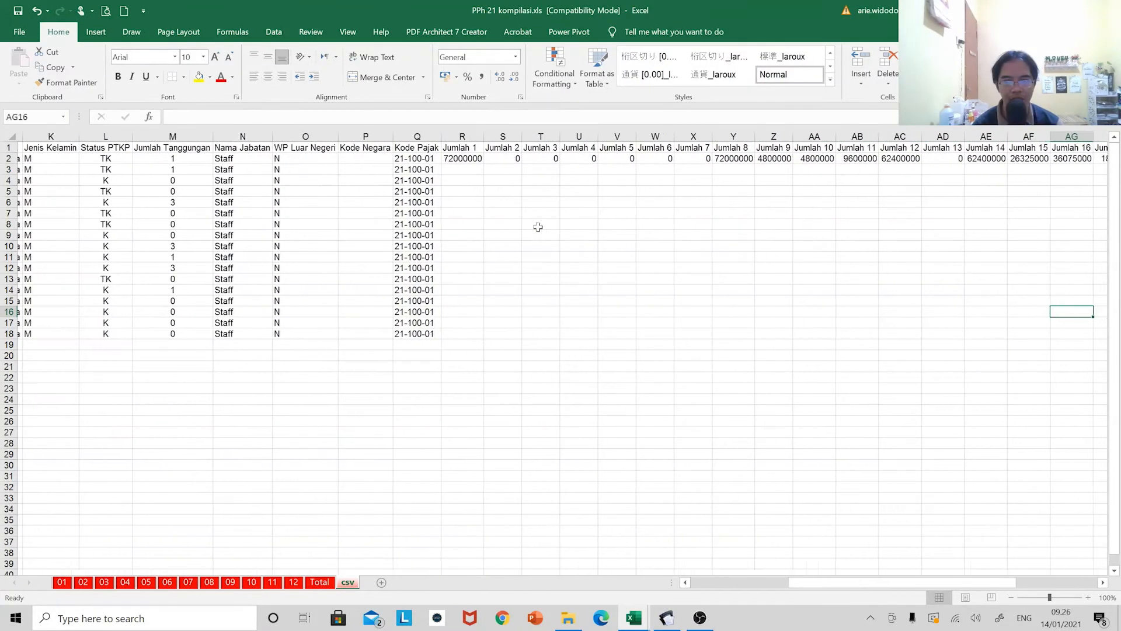
Paste Total's income and deduction amounts as values into csv columns from R2 (Jumlah 1–11).
{"action": "key", "text": "Right"}
{"action": "key", "text": "Right"}
{"action": "key", "text": "Right"}
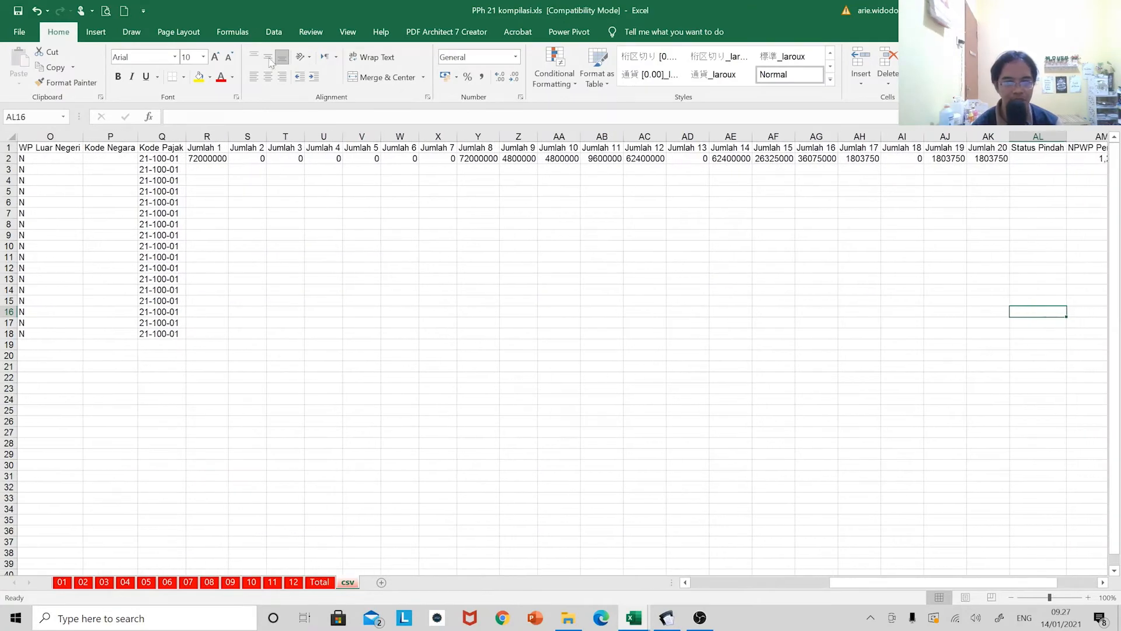
{"action": "left_click", "coordinate": [320, 581]}
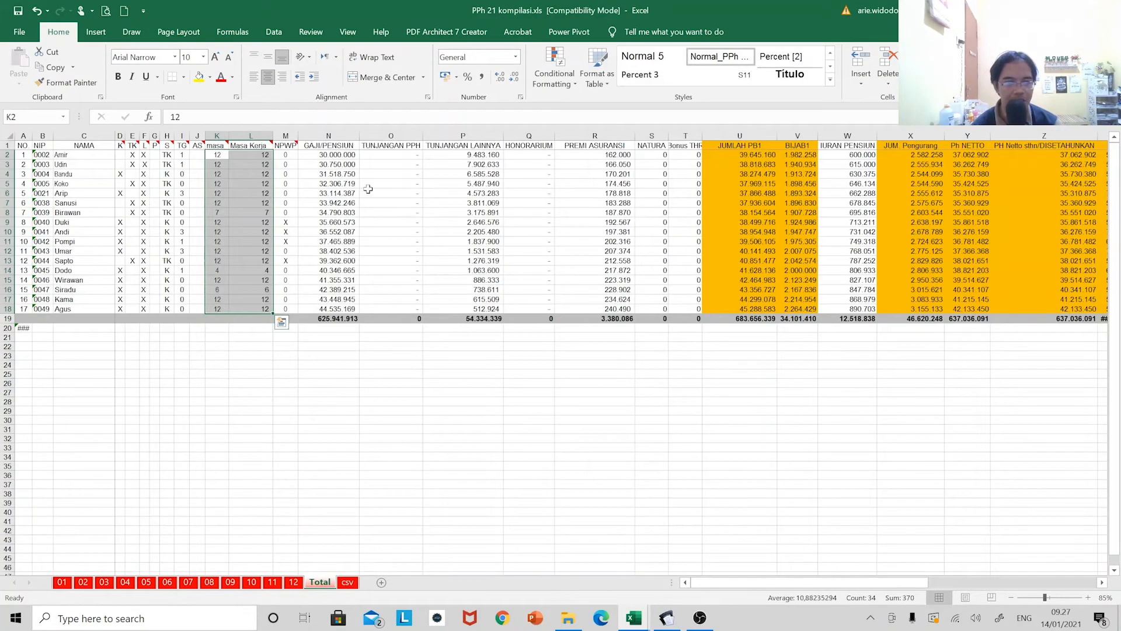
{"action": "left_click_drag", "start_coordinate": [340, 155], "coordinate": [884, 309]}
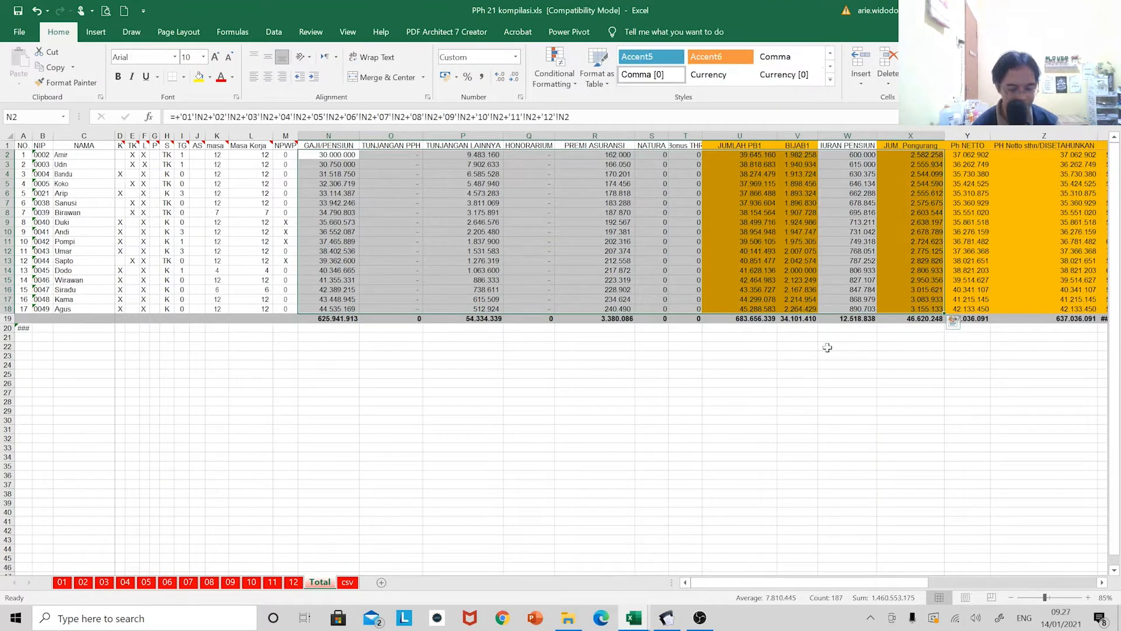
{"action": "key", "text": "ctrl+c"}
{"action": "left_click", "coordinate": [347, 583]}
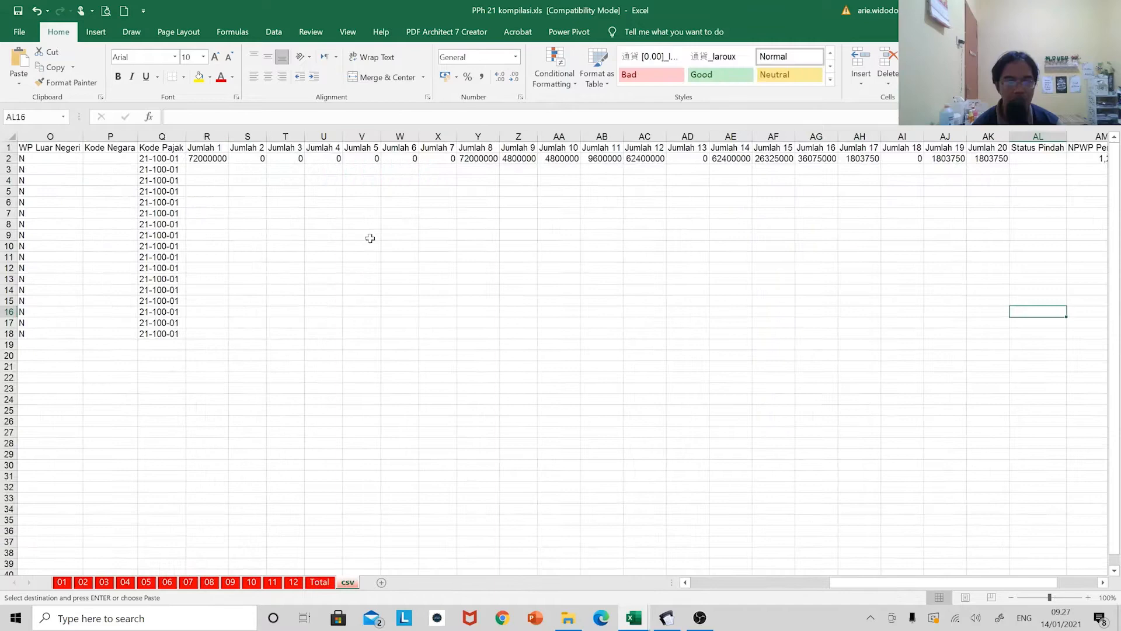
{"action": "left_click", "coordinate": [219, 155]}
{"action": "left_click", "coordinate": [19, 83]}
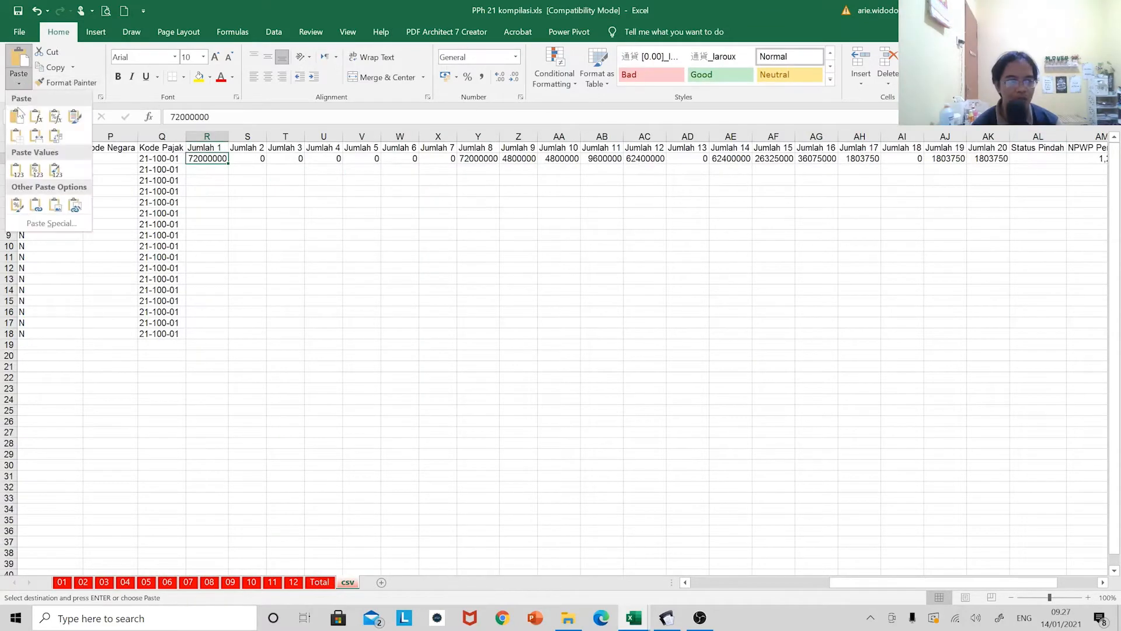
{"action": "left_click", "coordinate": [16, 169]}
Review the Jumlah 1, 3, 4 and 20 column headers against the pasted amounts.
{"action": "left_click", "coordinate": [220, 149]}
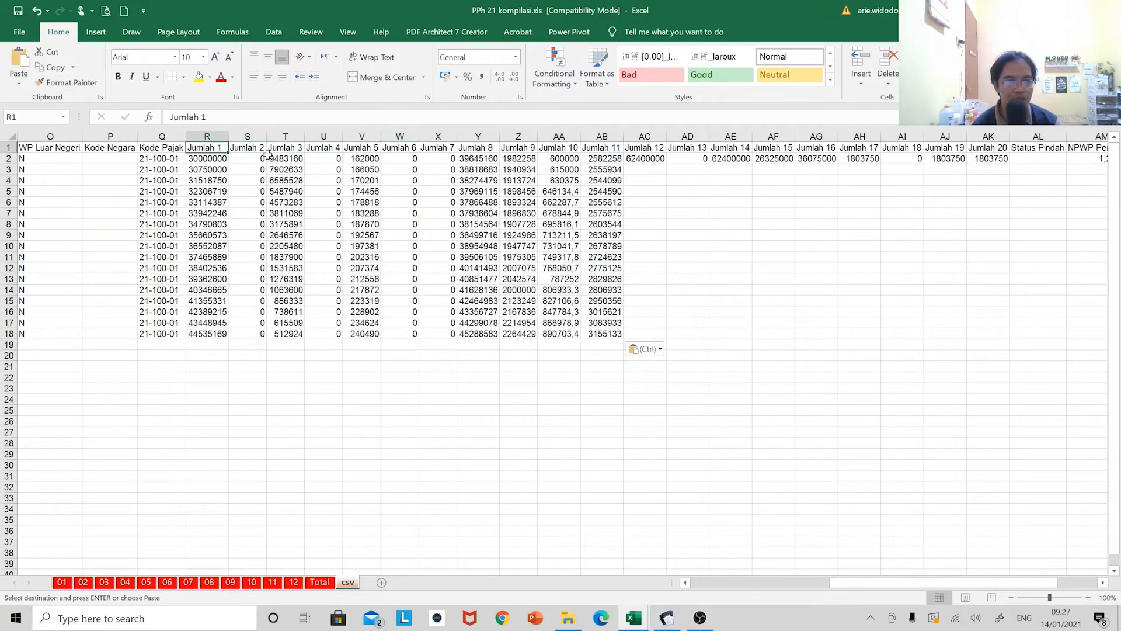
{"action": "left_click", "coordinate": [285, 148]}
{"action": "left_click", "coordinate": [324, 148]}
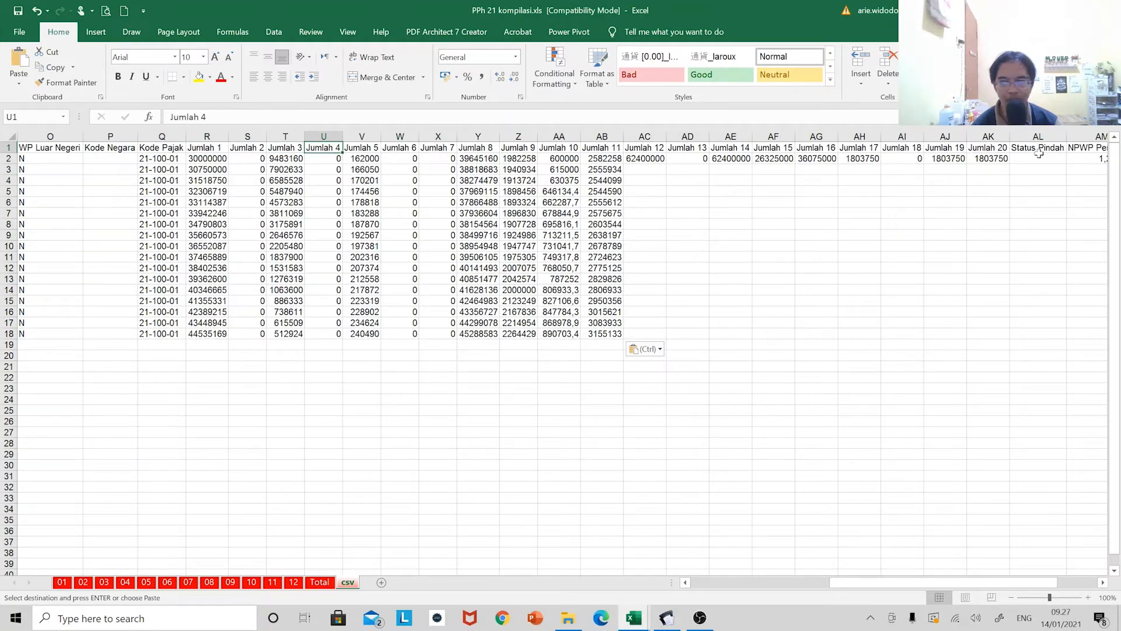
{"action": "left_click", "coordinate": [986, 147]}
{"action": "key", "text": "alt+Tab"}
{"action": "key", "text": "alt+Tab"}
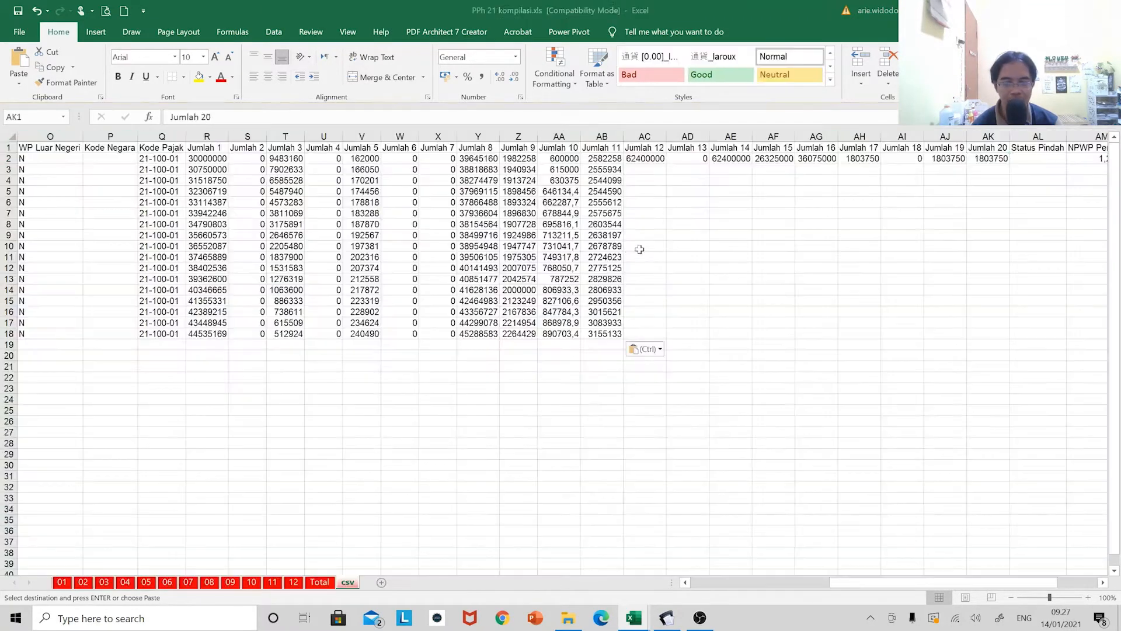
In e-SPT Masa PPh 21/26, start a new A1 withholding slip from the SPT form list.
{"action": "left_click", "coordinate": [666, 618]}
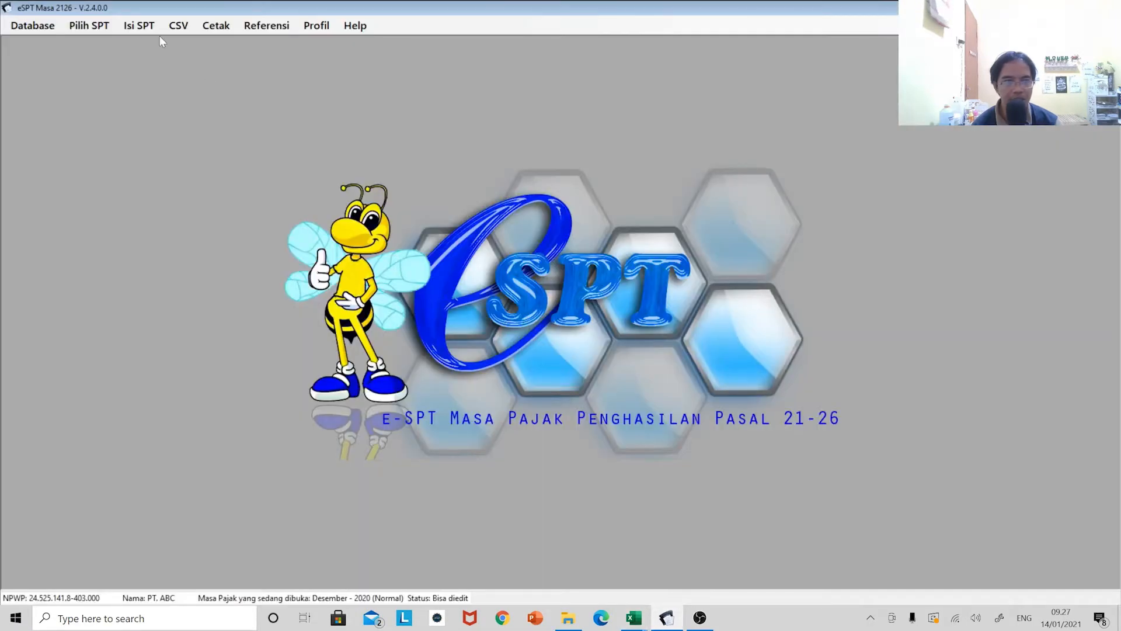
{"action": "left_click", "coordinate": [140, 26]}
{"action": "mouse_move", "coordinate": [300, 42]}
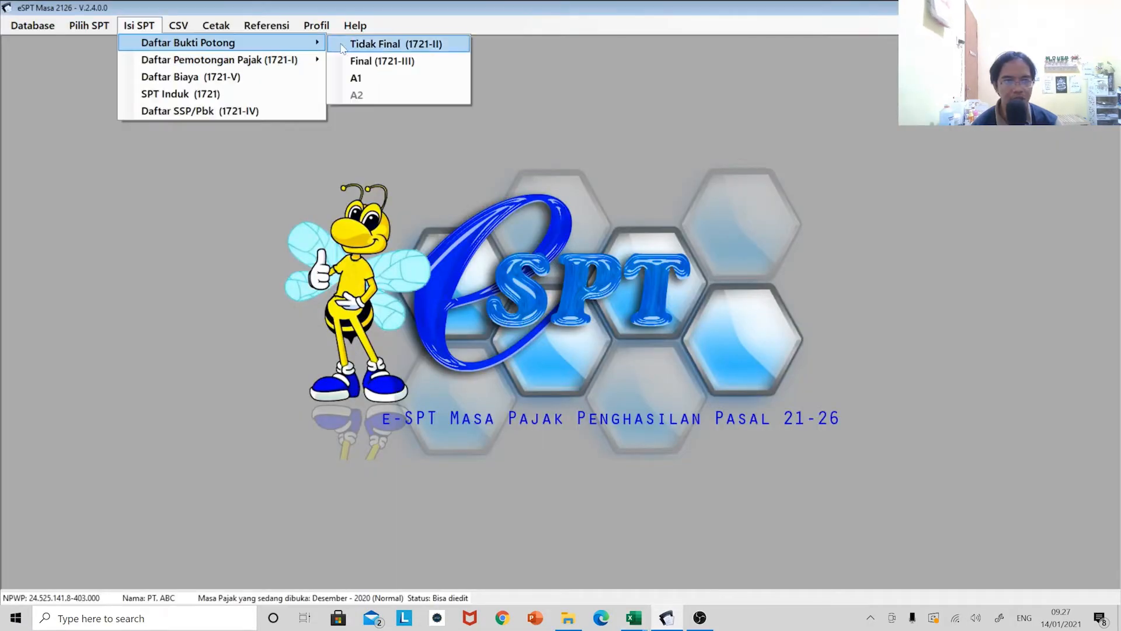
{"action": "left_click", "coordinate": [347, 78]}
{"action": "left_click", "coordinate": [789, 478]}
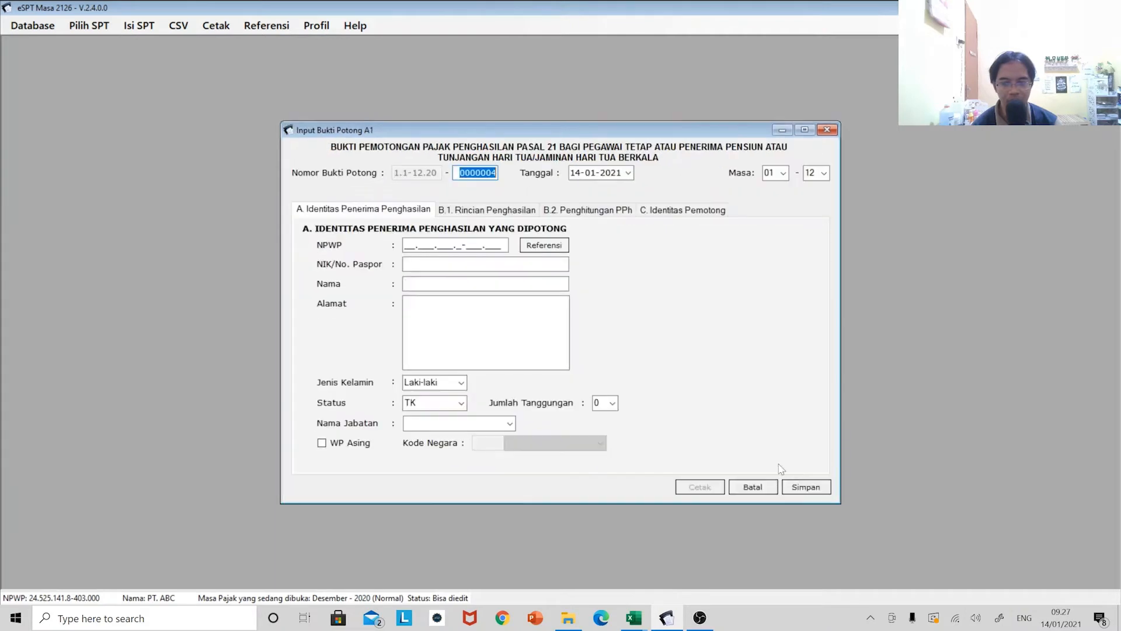
Show the slip's B.2 PPh calculation section, then bring the PPh 21 kompilasi workbook forward.
{"action": "left_click", "coordinate": [471, 211]}
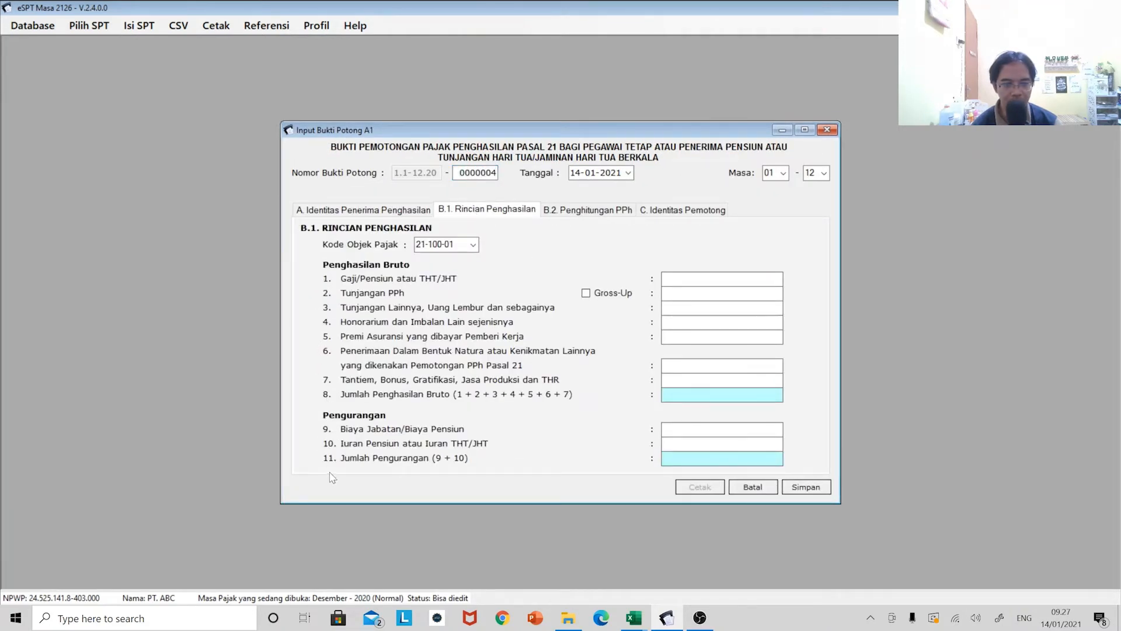
{"action": "left_click", "coordinate": [594, 211]}
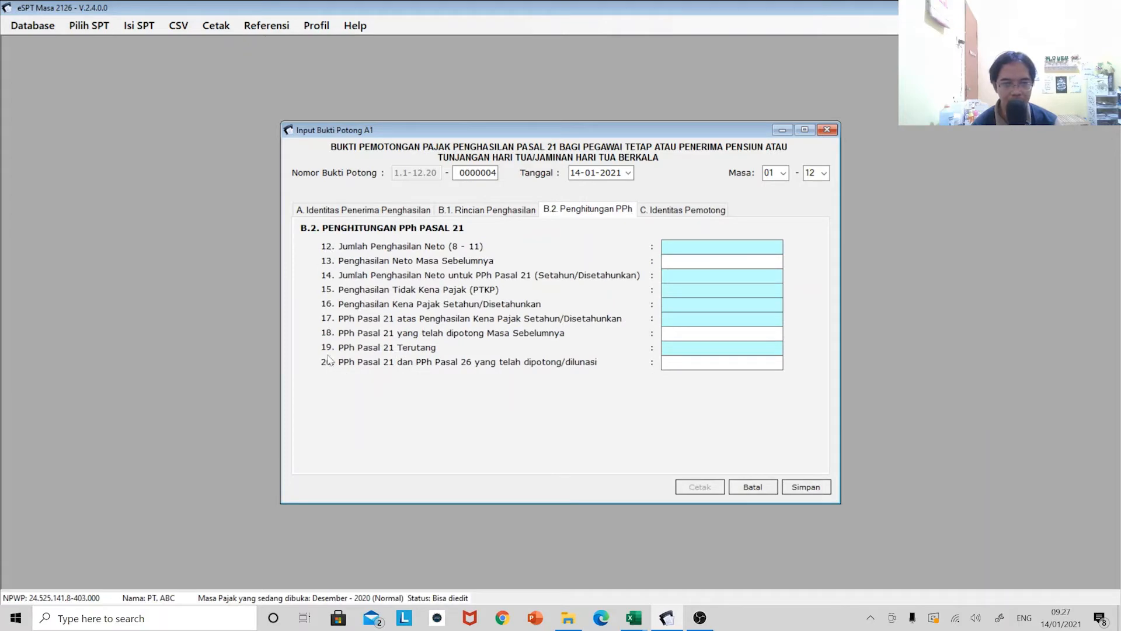
{"action": "left_click", "coordinate": [634, 618]}
{"action": "left_click", "coordinate": [614, 570]}
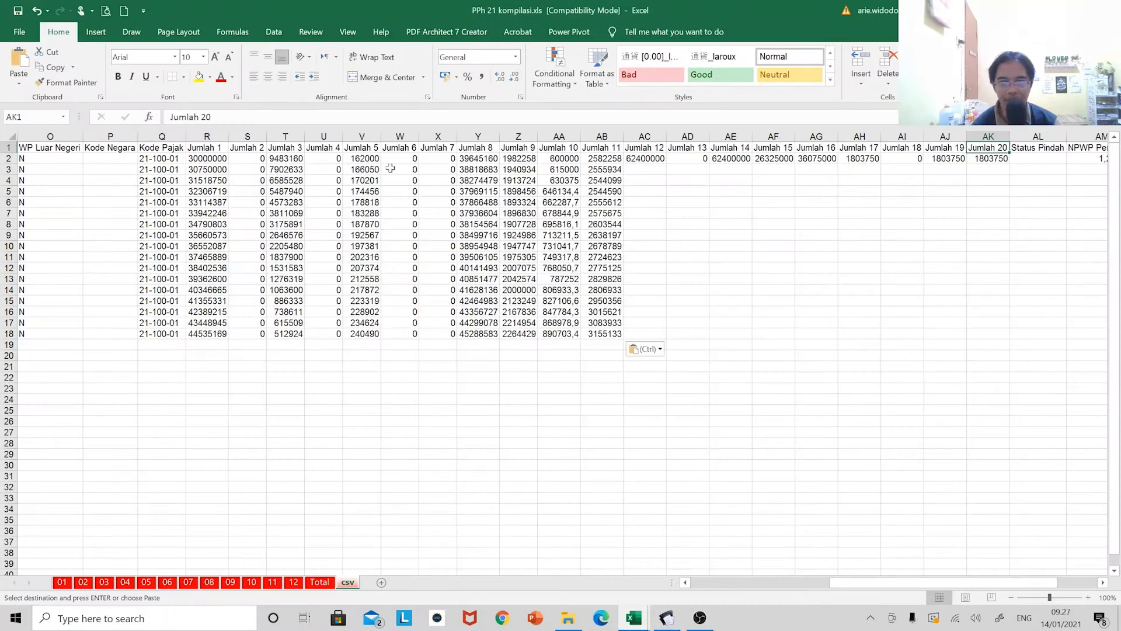
Check the Jumlah 12 value in AC2, glance at the eSPT form, then open the Total sheet.
{"action": "left_click", "coordinate": [650, 158]}
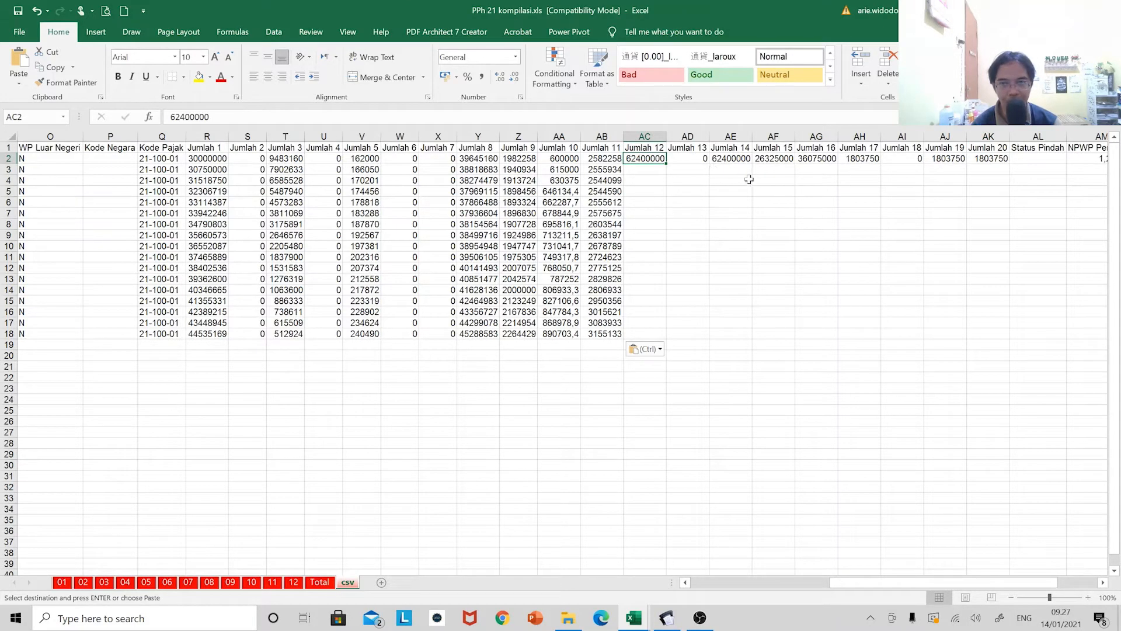
{"action": "key", "text": "alt+Tab"}
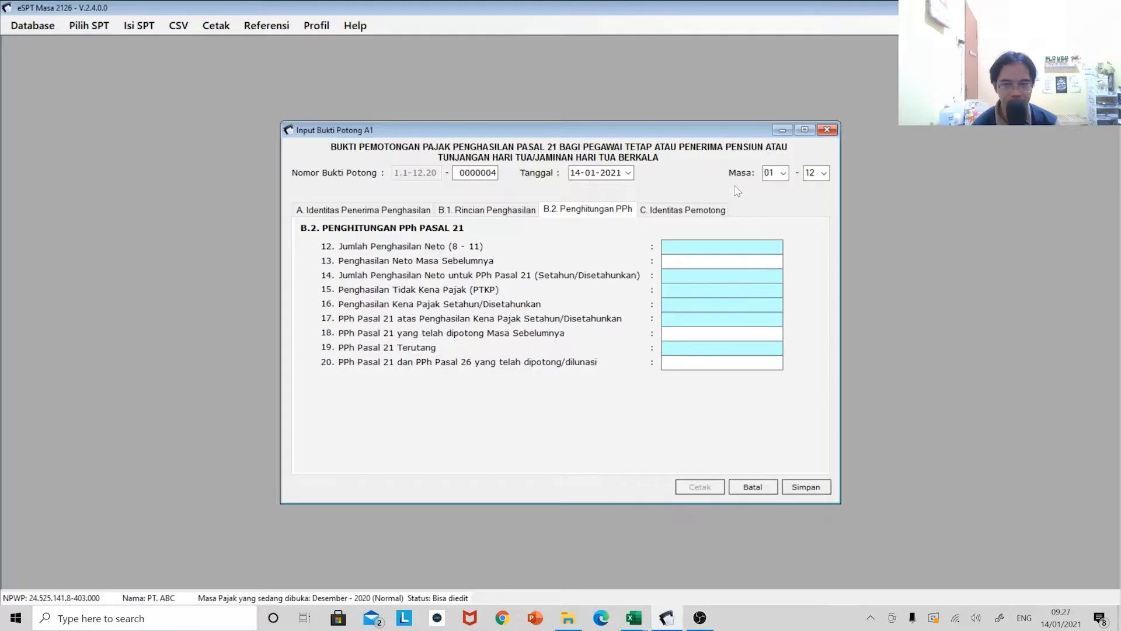
{"action": "key", "text": "alt+Tab"}
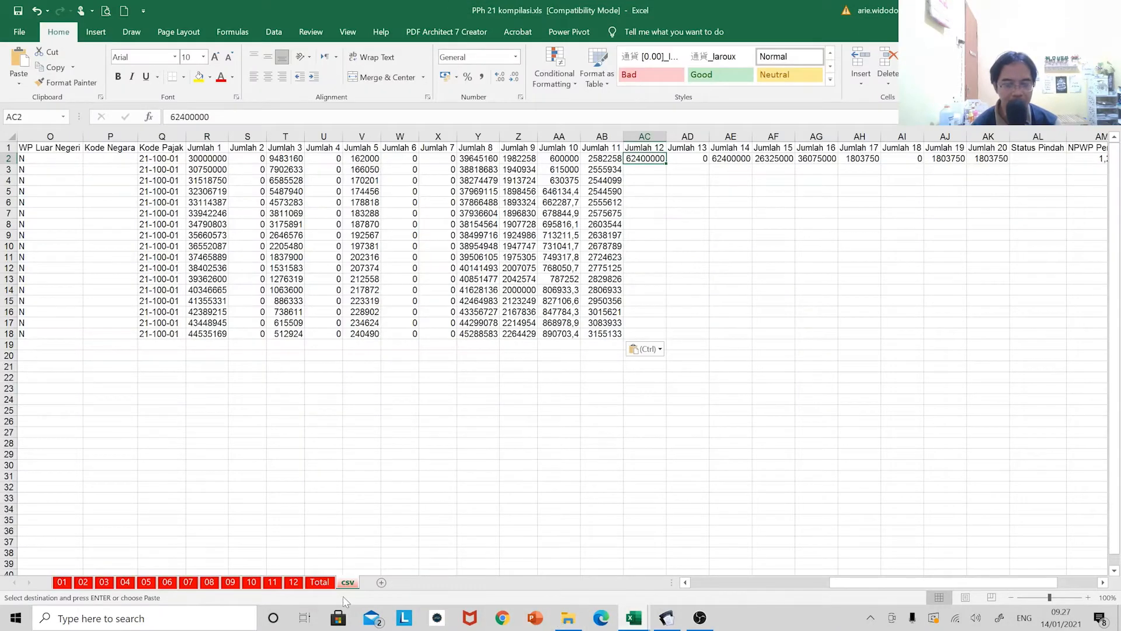
{"action": "left_click", "coordinate": [320, 582]}
{"action": "left_click", "coordinate": [860, 182]}
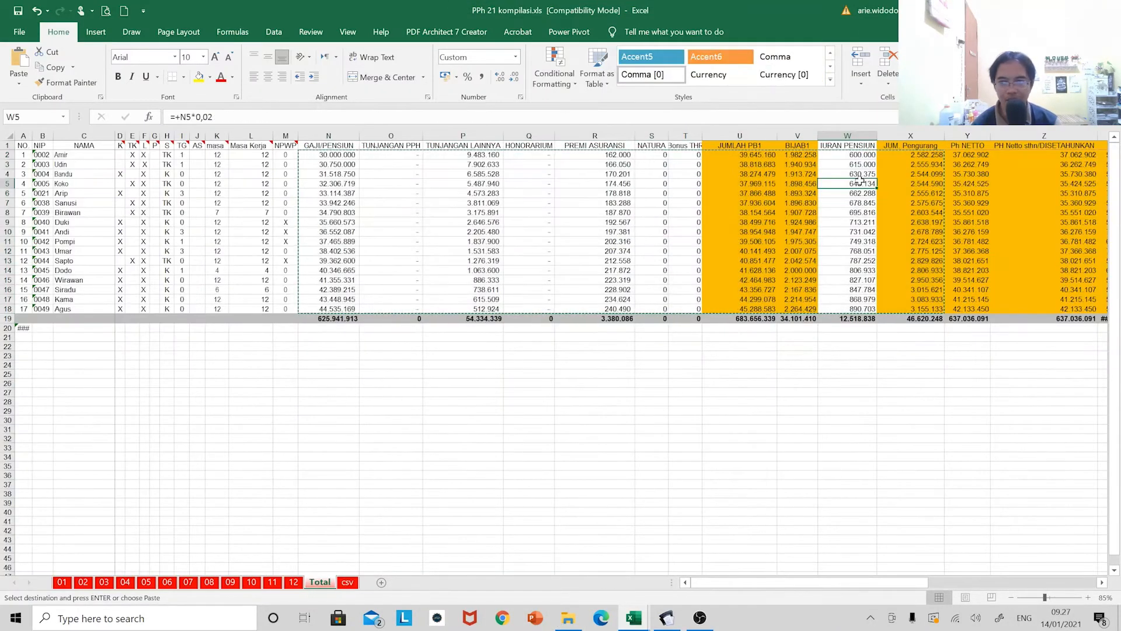
Copy the annual net income and PTKP figures Z2:AA18 from the Total sheet.
{"action": "key", "text": "Right"}
{"action": "key", "text": "Right"}
{"action": "key", "text": "Right"}
{"action": "key", "text": "Right"}
{"action": "key", "text": "Right"}
{"action": "key", "text": "Right"}
{"action": "key", "text": "Right"}
{"action": "key", "text": "Right"}
{"action": "key", "text": "Right"}
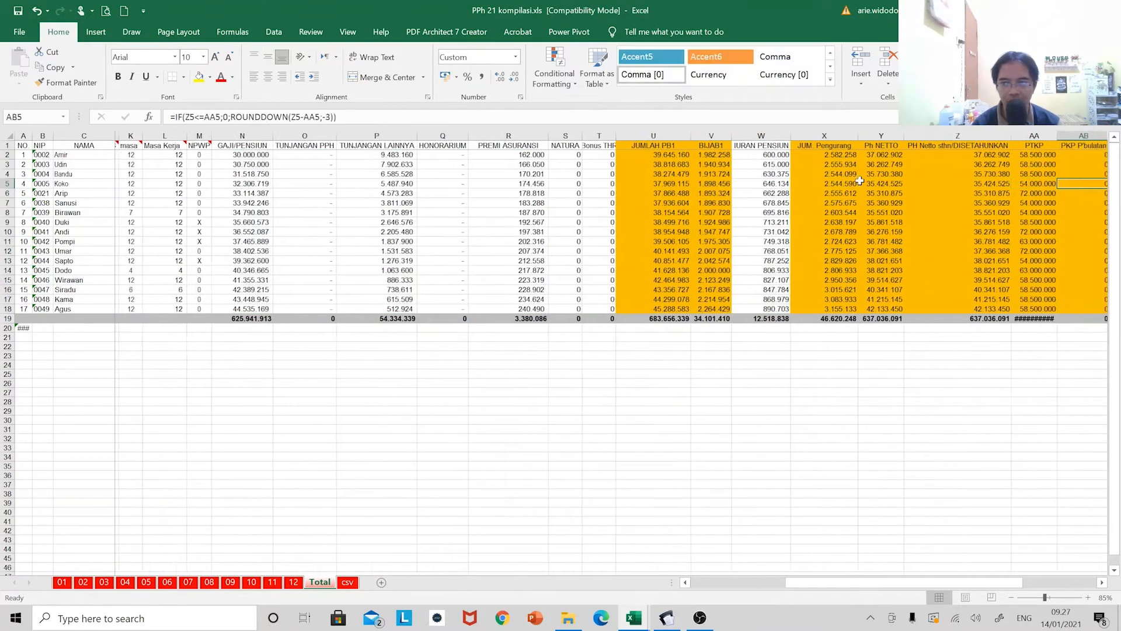
{"action": "key", "text": "Left"}
{"action": "key", "text": "Left"}
{"action": "key", "text": "Left"}
{"action": "key", "text": "Left"}
{"action": "key", "text": "Left"}
{"action": "key", "text": "Left"}
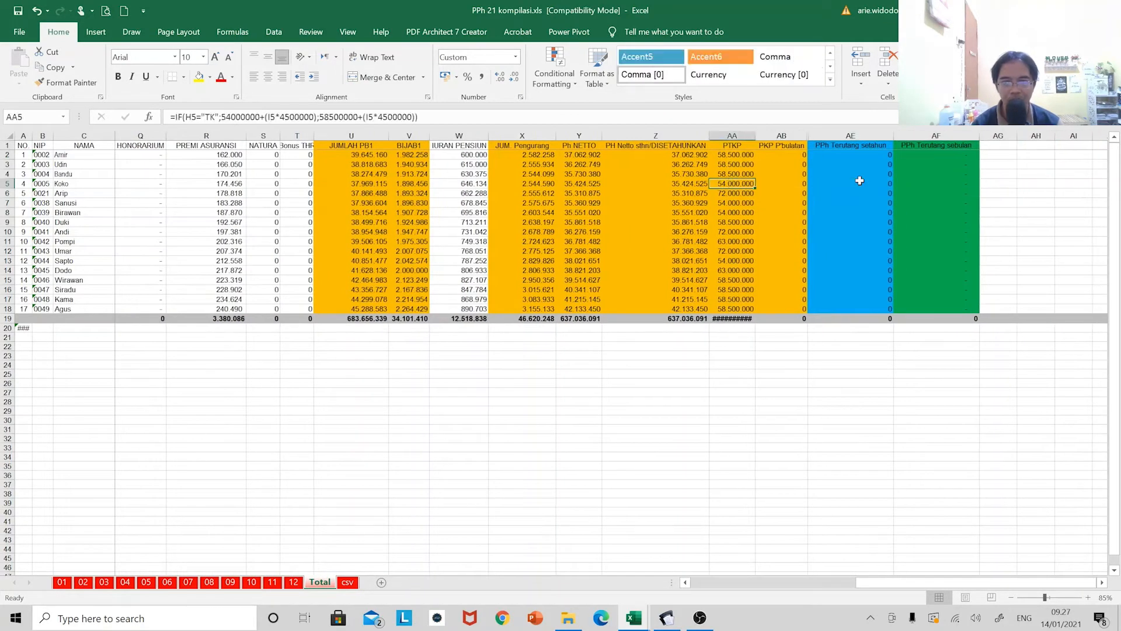
{"action": "key", "text": "Up"}
{"action": "key", "text": "Up"}
{"action": "key", "text": "Up"}
{"action": "key", "text": "shift+Right"}
{"action": "key", "text": "shift+Down"}
{"action": "key", "text": "shift+Down"}
{"action": "key", "text": "shift+Down"}
{"action": "key", "text": "shift+Down"}
{"action": "key", "text": "shift+Down"}
{"action": "key", "text": "shift+Down"}
{"action": "key", "text": "shift+Down"}
{"action": "key", "text": "shift+Down"}
{"action": "key", "text": "shift+Down"}
{"action": "key", "text": "shift+Down"}
{"action": "key", "text": "shift+Down"}
{"action": "key", "text": "shift+Down"}
{"action": "key", "text": "shift+Down"}
{"action": "key", "text": "shift+Down"}
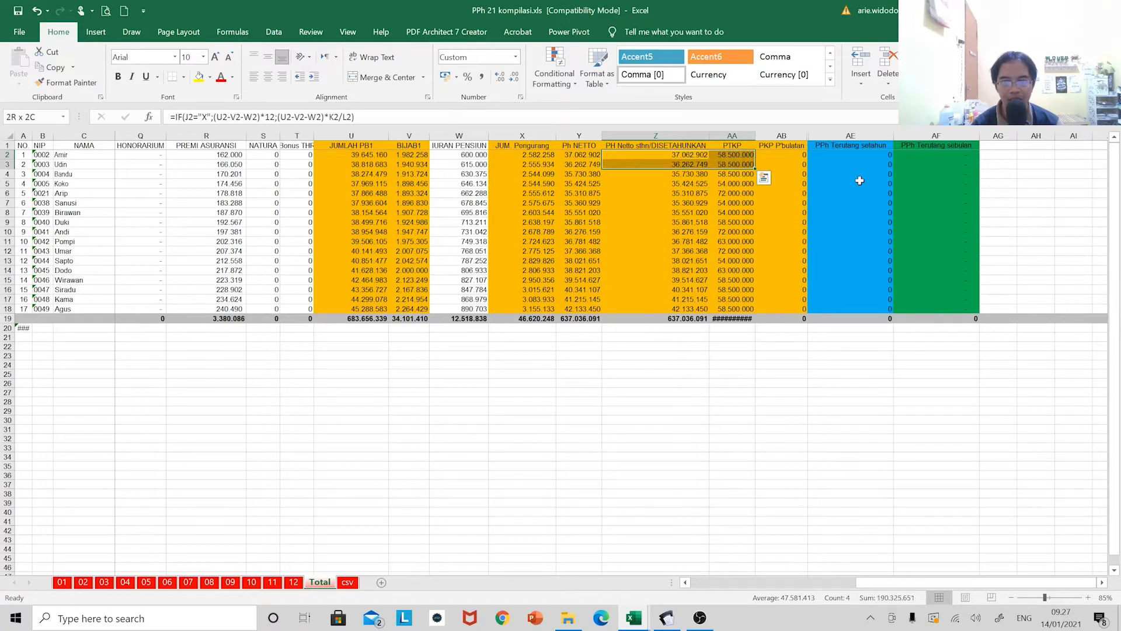
{"action": "key", "text": "shift+Down"}
{"action": "key", "text": "shift+Down"}
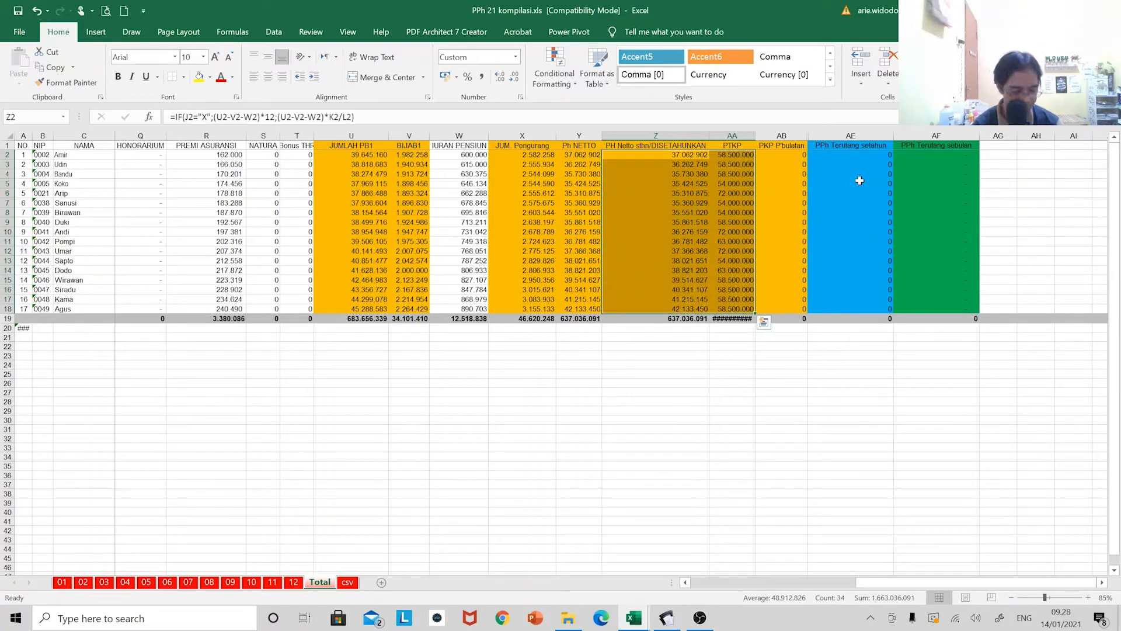
{"action": "key", "text": "ctrl+c"}
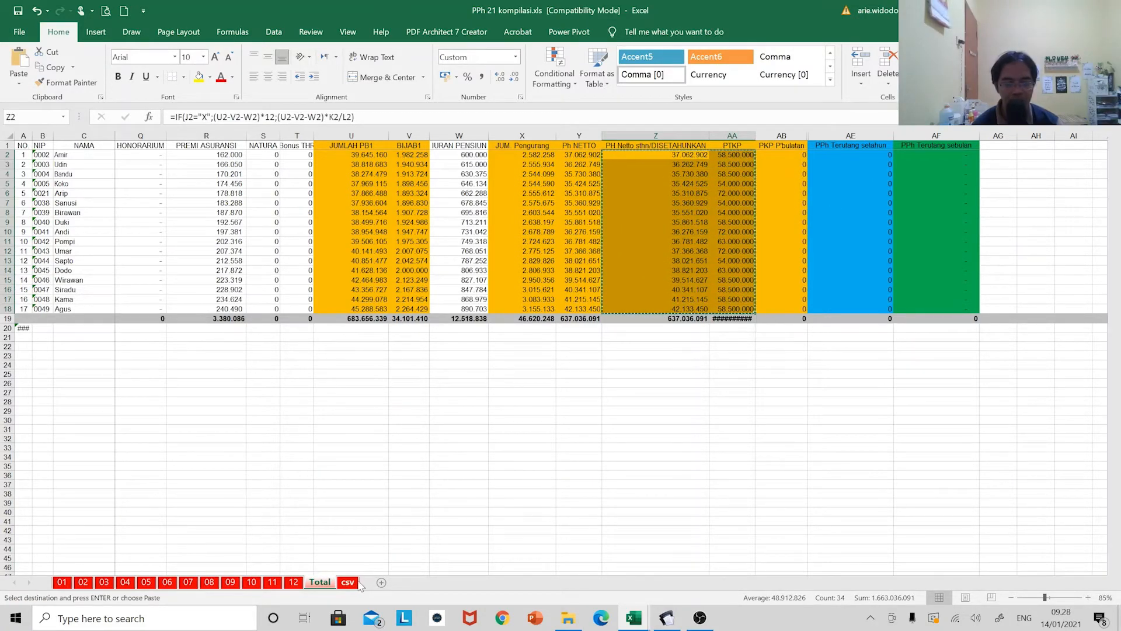
Paste the figures into csv columns Jumlah 12–13 at AC2 and return to eSPT.
{"action": "key", "text": "ctrl+Page_Down"}
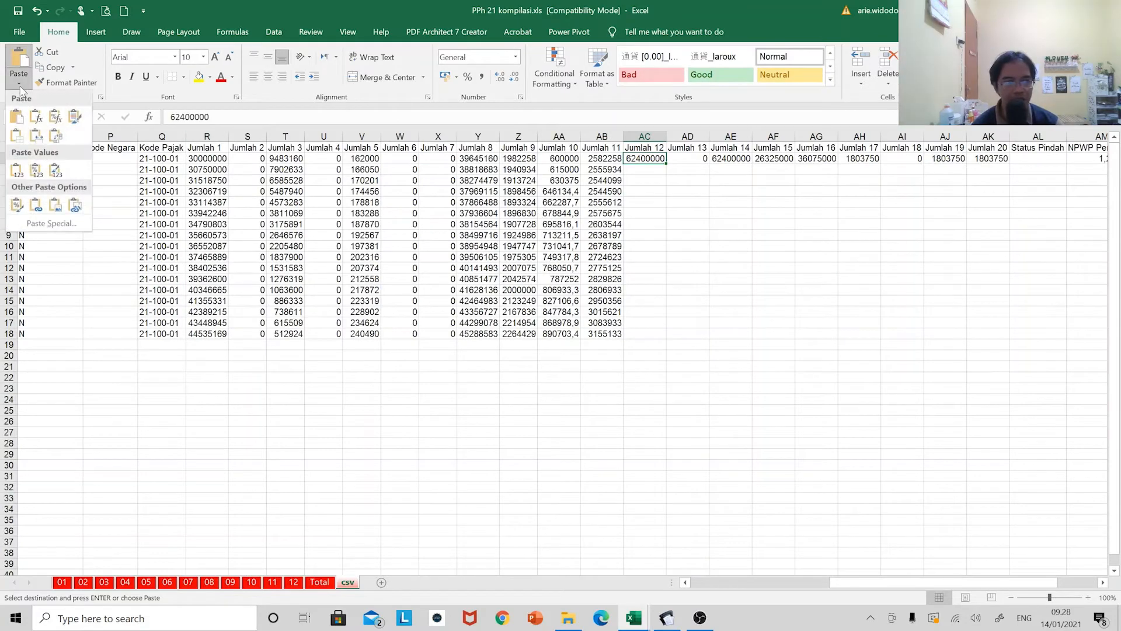
{"action": "key", "text": "ctrl+v"}
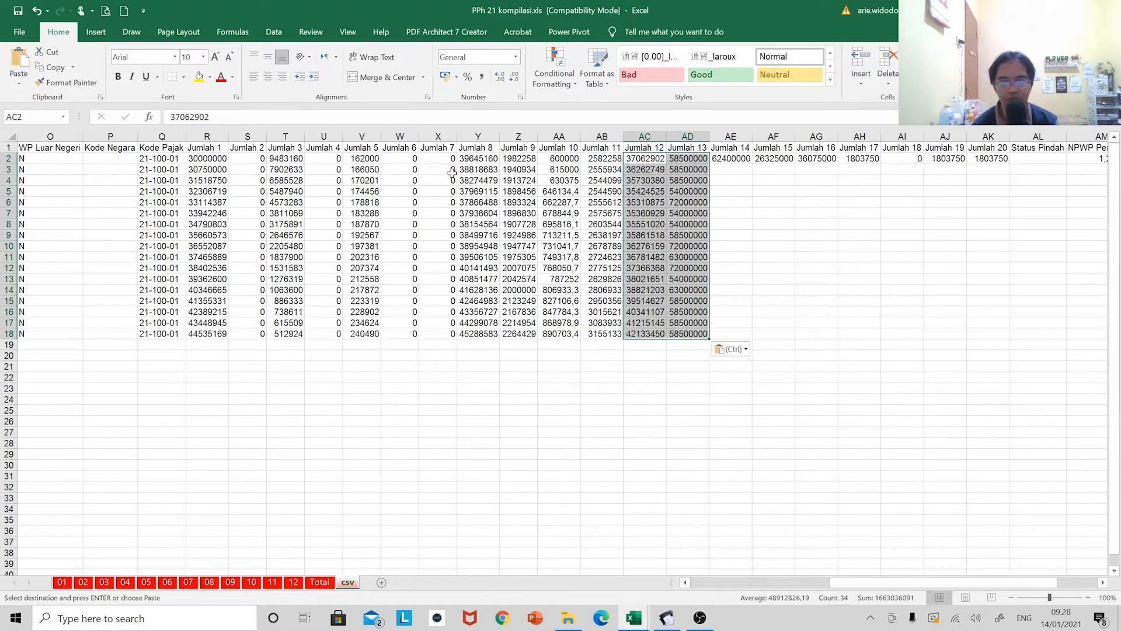
{"action": "left_click", "coordinate": [724, 160]}
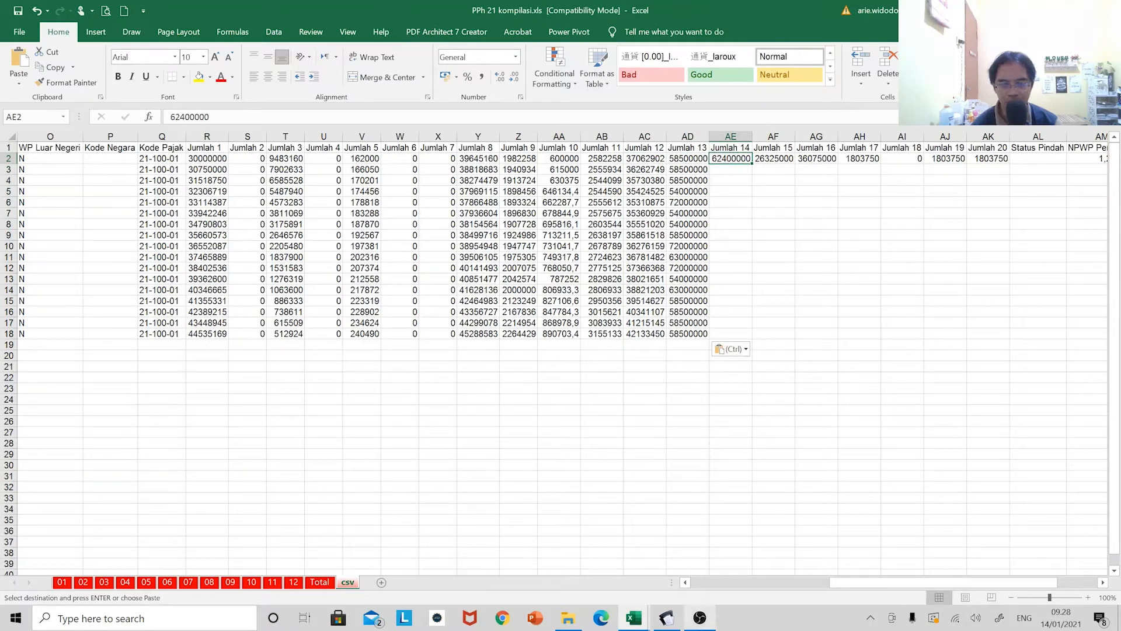
{"action": "left_click", "coordinate": [667, 618]}
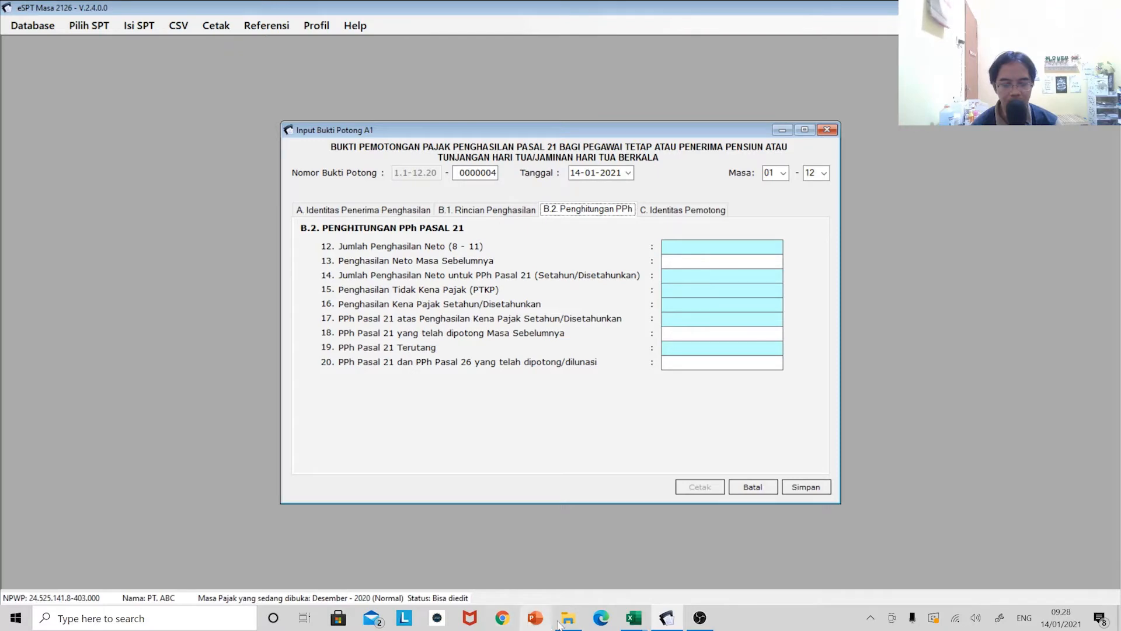
Copy the PTKP values into Jumlah 15 and the annual net income into Jumlah 14.
{"action": "mouse_move", "coordinate": [634, 618]}
{"action": "left_click", "coordinate": [561, 535]}
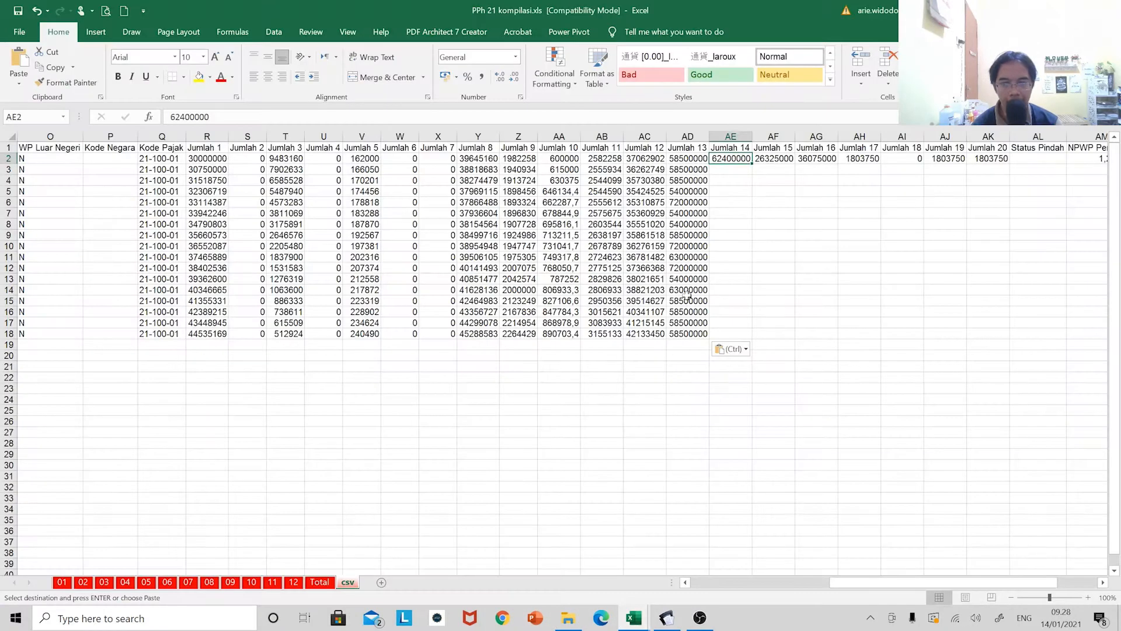
{"action": "left_click", "coordinate": [657, 158]}
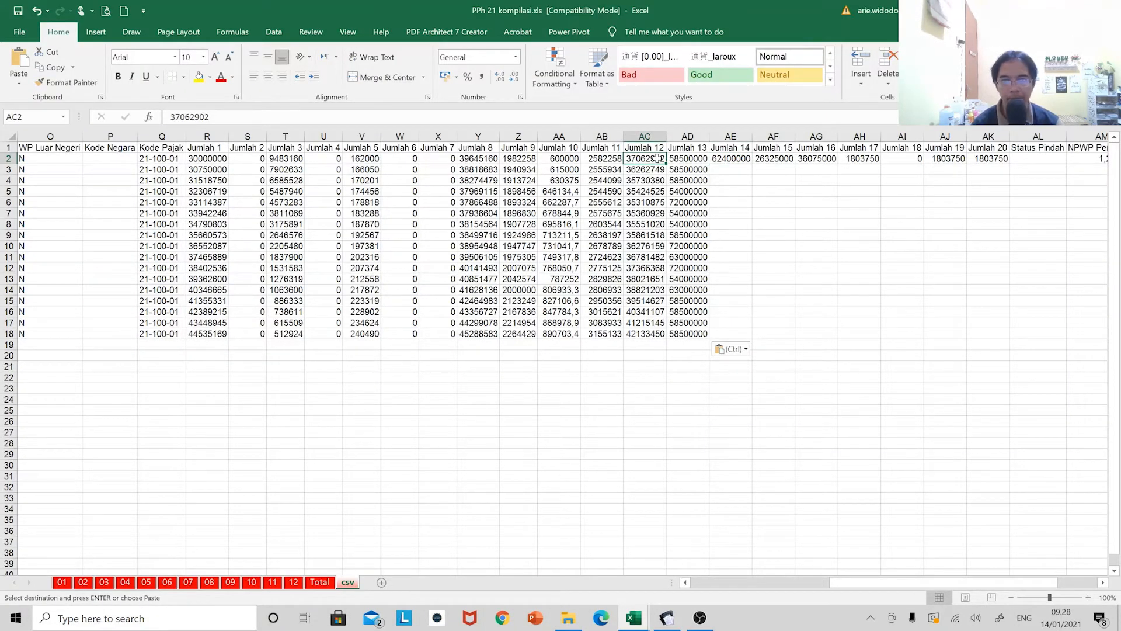
{"action": "key", "text": "Right"}
{"action": "key", "text": "shift+Down"}
{"action": "key", "text": "shift+Down"}
{"action": "key", "text": "shift+Down"}
{"action": "key", "text": "shift+Down"}
{"action": "key", "text": "shift+Down"}
{"action": "key", "text": "shift+Down"}
{"action": "key", "text": "shift+Down"}
{"action": "key", "text": "shift+Down"}
{"action": "key", "text": "shift+Down"}
{"action": "key", "text": "shift+Down"}
{"action": "key", "text": "shift+Down"}
{"action": "key", "text": "shift+Down"}
{"action": "key", "text": "shift+Down"}
{"action": "key", "text": "shift+Down"}
{"action": "key", "text": "shift+Down"}
{"action": "key", "text": "shift+Down"}
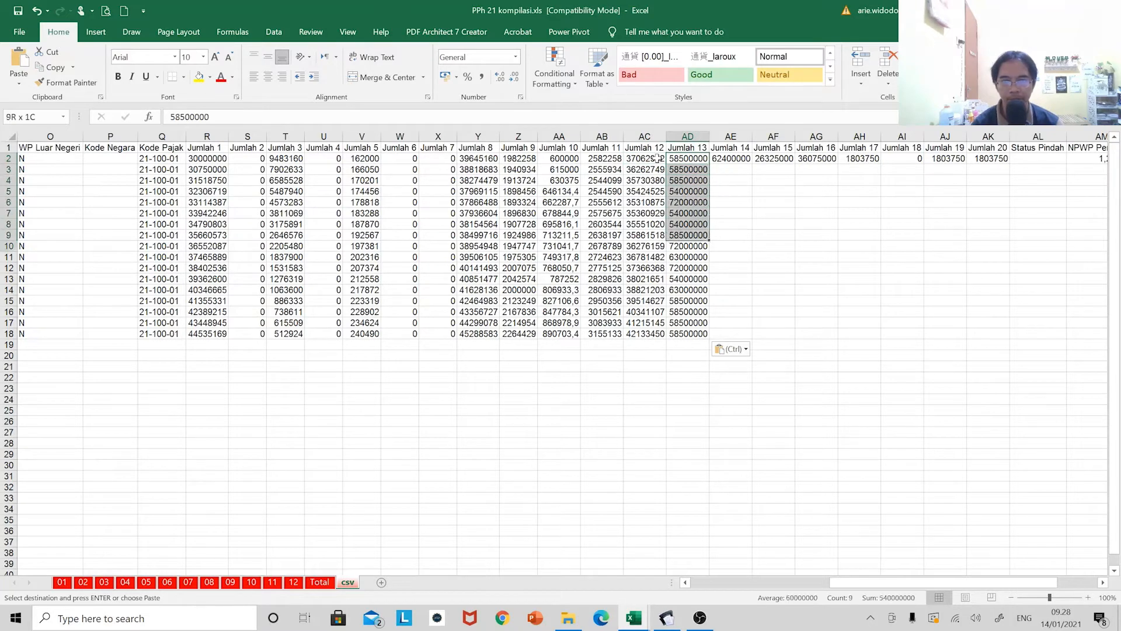
{"action": "key", "text": "Right"}
{"action": "key", "text": "Right"}
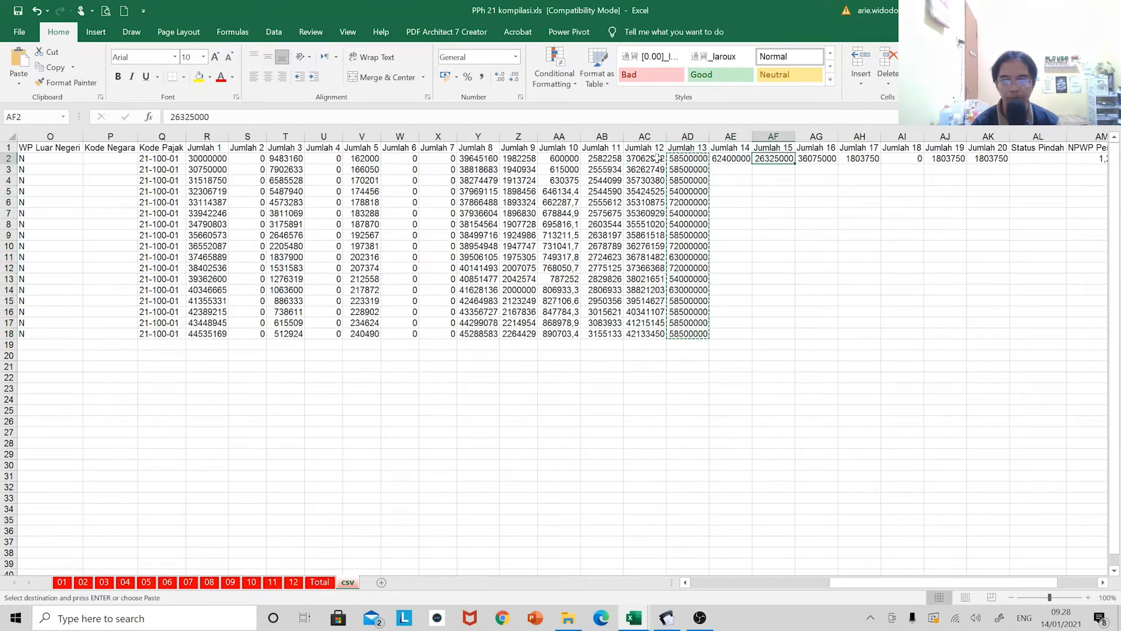
{"action": "key", "text": "Return"}
{"action": "key", "text": "Left"}
{"action": "key", "text": "Left"}
{"action": "key", "text": "Left"}
{"action": "key", "text": "shift+Down"}
{"action": "key", "text": "shift+Down"}
{"action": "key", "text": "shift+Down"}
{"action": "key", "text": "shift+Down"}
{"action": "key", "text": "shift+Down"}
{"action": "key", "text": "shift+Down"}
{"action": "key", "text": "shift+Down"}
{"action": "key", "text": "shift+Down"}
{"action": "key", "text": "shift+Down"}
{"action": "key", "text": "shift+Down"}
{"action": "key", "text": "shift+Down"}
{"action": "key", "text": "shift+Down"}
{"action": "key", "text": "shift+Down"}
{"action": "key", "text": "shift+Down"}
{"action": "key", "text": "shift+Down"}
{"action": "key", "text": "shift+Down"}
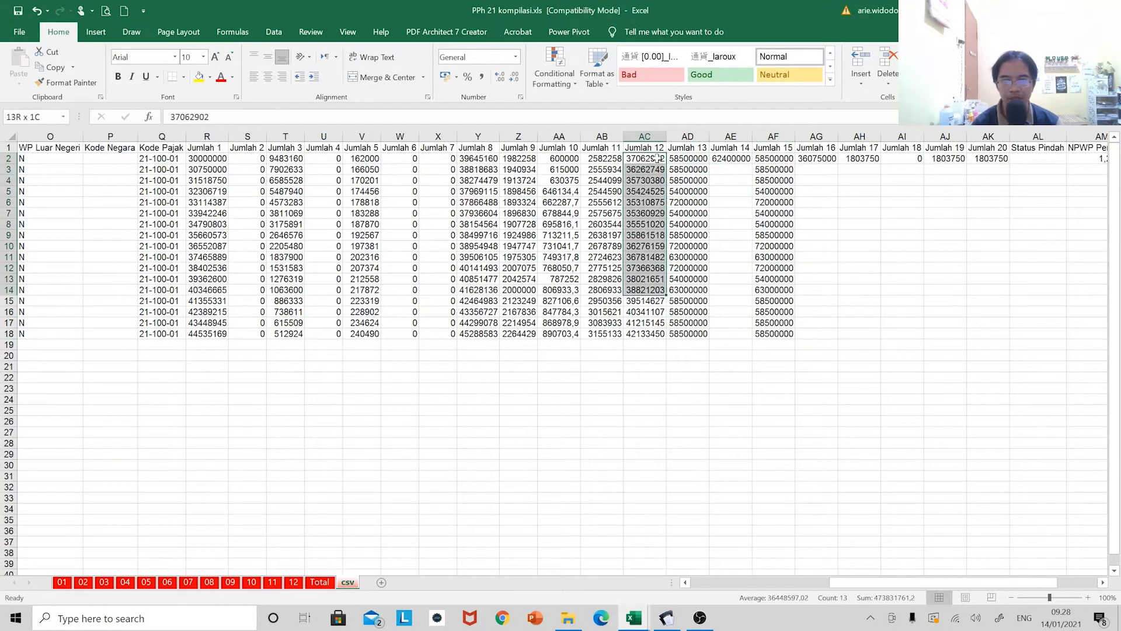
{"action": "key", "text": "ctrl+c"}
{"action": "key", "text": "Right"}
{"action": "key", "text": "Right"}
{"action": "key", "text": "Return"}
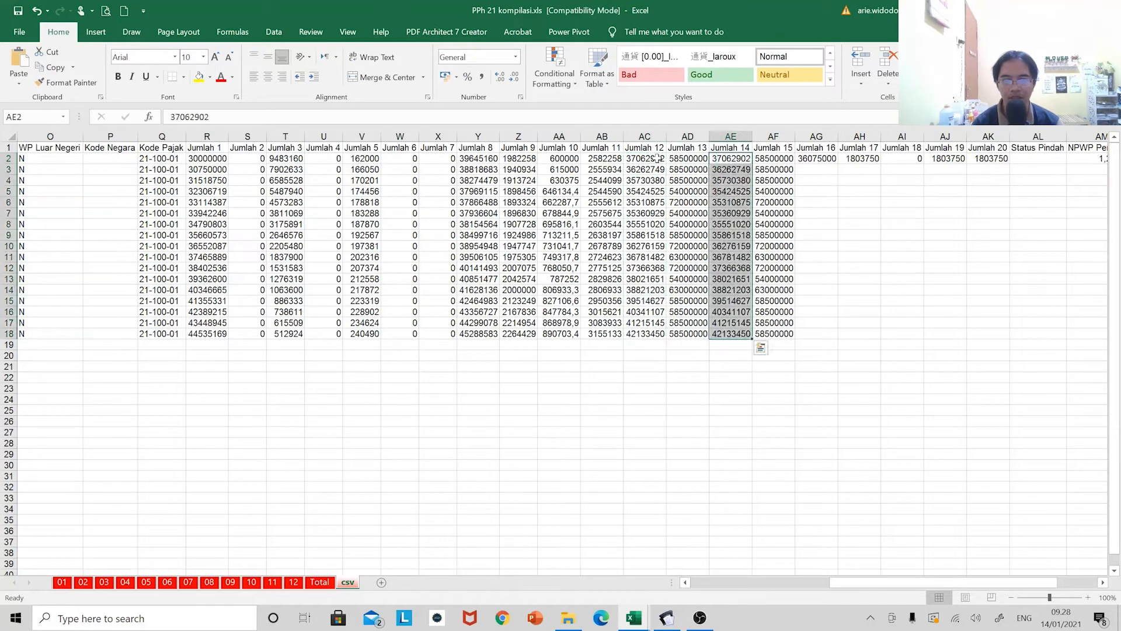
Set Jumlah 13 to 0 for all rows 2 through 18.
{"action": "key", "text": "Left"}
{"action": "type", "text": "0"}
{"action": "key", "text": "Return"}
{"action": "key", "text": "Up"}
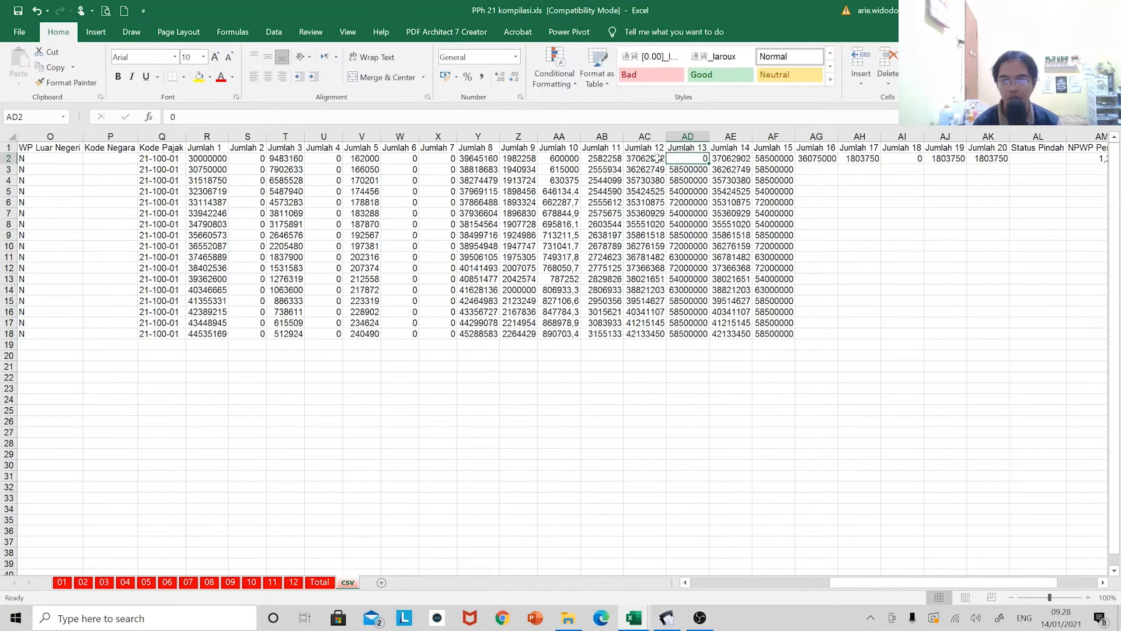
{"action": "key", "text": "ctrl+c"}
{"action": "key", "text": "Down"}
{"action": "key", "text": "shift+Down"}
{"action": "key", "text": "shift+Down"}
{"action": "key", "text": "shift+Down"}
{"action": "key", "text": "shift+Down"}
{"action": "key", "text": "shift+Down"}
{"action": "key", "text": "shift+Down"}
{"action": "key", "text": "shift+Down"}
{"action": "key", "text": "shift+Down"}
{"action": "key", "text": "shift+Down"}
{"action": "key", "text": "shift+Down"}
{"action": "key", "text": "shift+Down"}
{"action": "key", "text": "shift+Down"}
{"action": "key", "text": "shift+Down"}
{"action": "key", "text": "shift+Down"}
{"action": "key", "text": "shift+Down"}
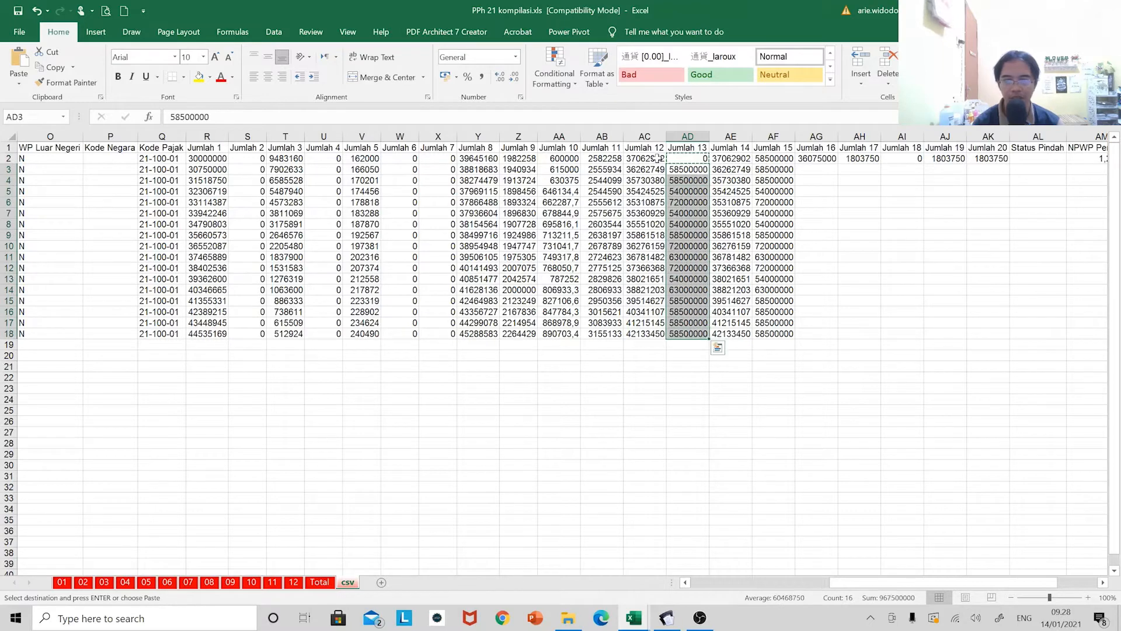
{"action": "key", "text": "Return"}
{"action": "key", "text": "Up"}
Enter 0 in row 2 for Jumlah 16, 17, 19 and 20.
{"action": "key", "text": "Right"}
{"action": "key", "text": "Right"}
{"action": "key", "text": "Right"}
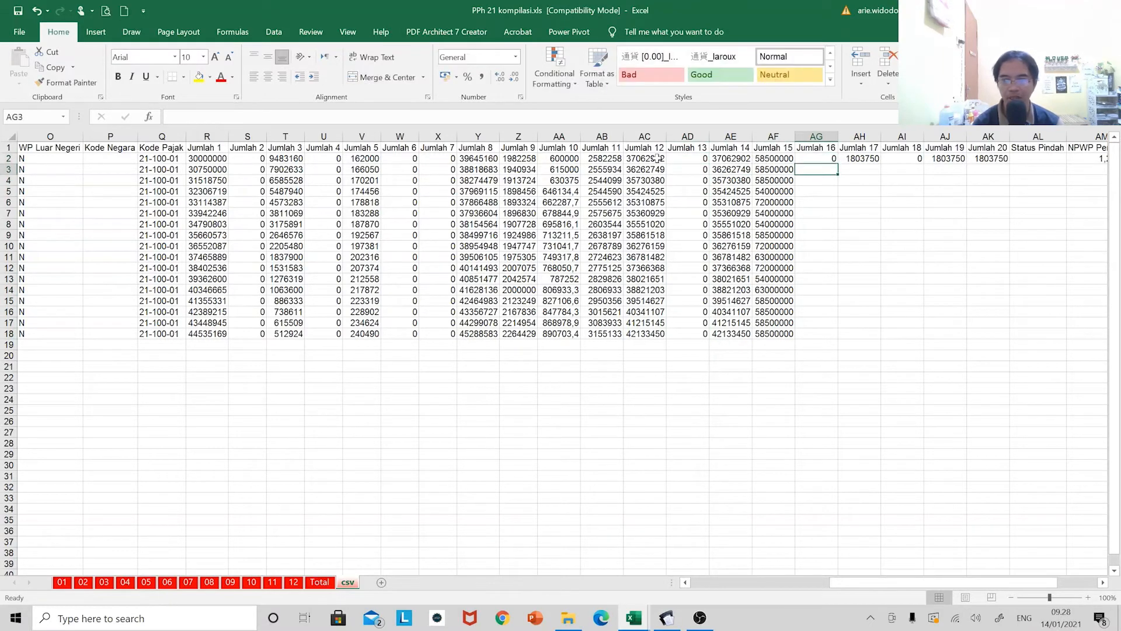
{"action": "type", "text": "0"}
{"action": "key", "text": "Return"}
{"action": "key", "text": "Up"}
{"action": "key", "text": "Right"}
{"action": "type", "text": "0"}
{"action": "key", "text": "Return"}
{"action": "key", "text": "Up"}
{"action": "key", "text": "Right"}
{"action": "key", "text": "Right"}
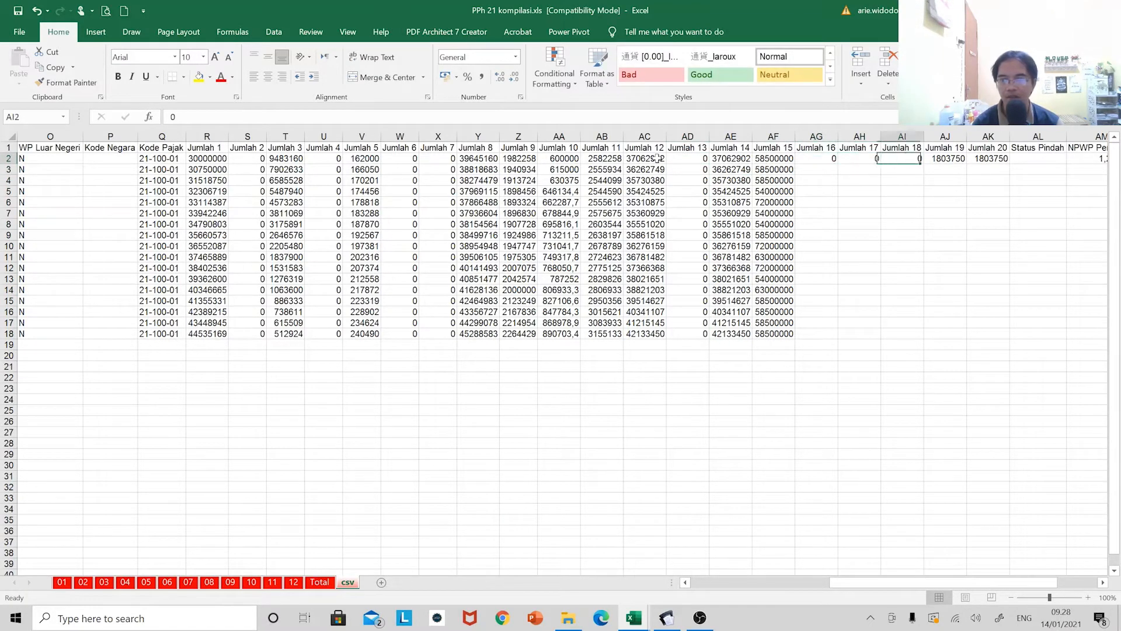
{"action": "type", "text": "0"}
{"action": "key", "text": "Return"}
{"action": "key", "text": "Up"}
{"action": "key", "text": "Right"}
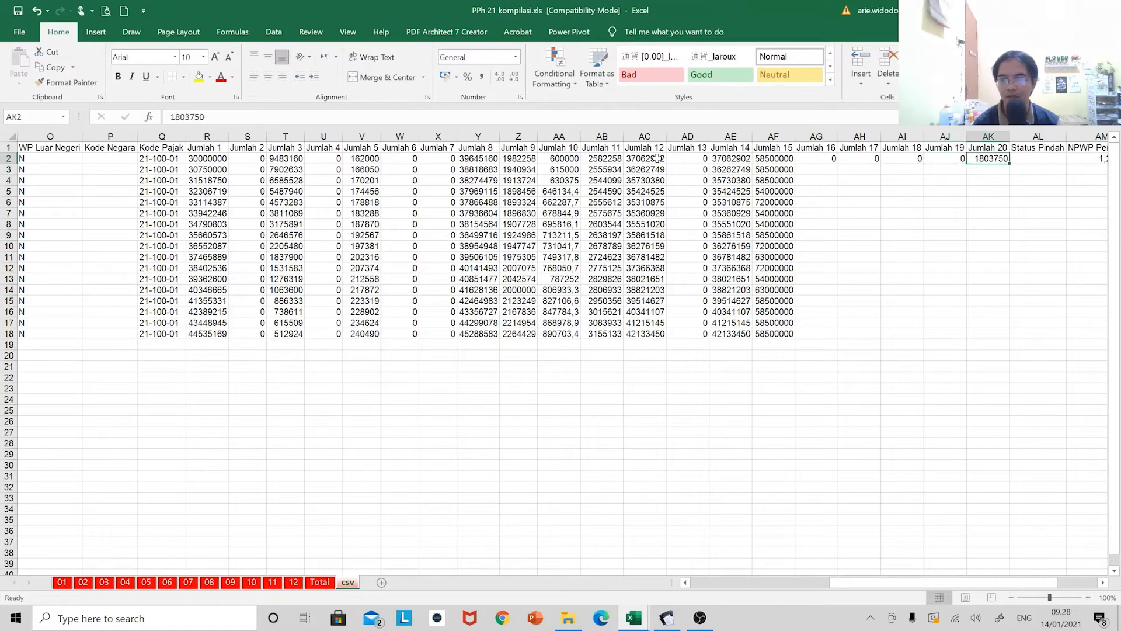
{"action": "type", "text": "0"}
{"action": "key", "text": "Return"}
{"action": "key", "text": "Up"}
Copy the row-2 zeros in Jumlah 16–20 down through row 18.
{"action": "key", "text": "Left"}
{"action": "key", "text": "shift+Left"}
{"action": "key", "text": "shift+Left"}
{"action": "key", "text": "shift+Left"}
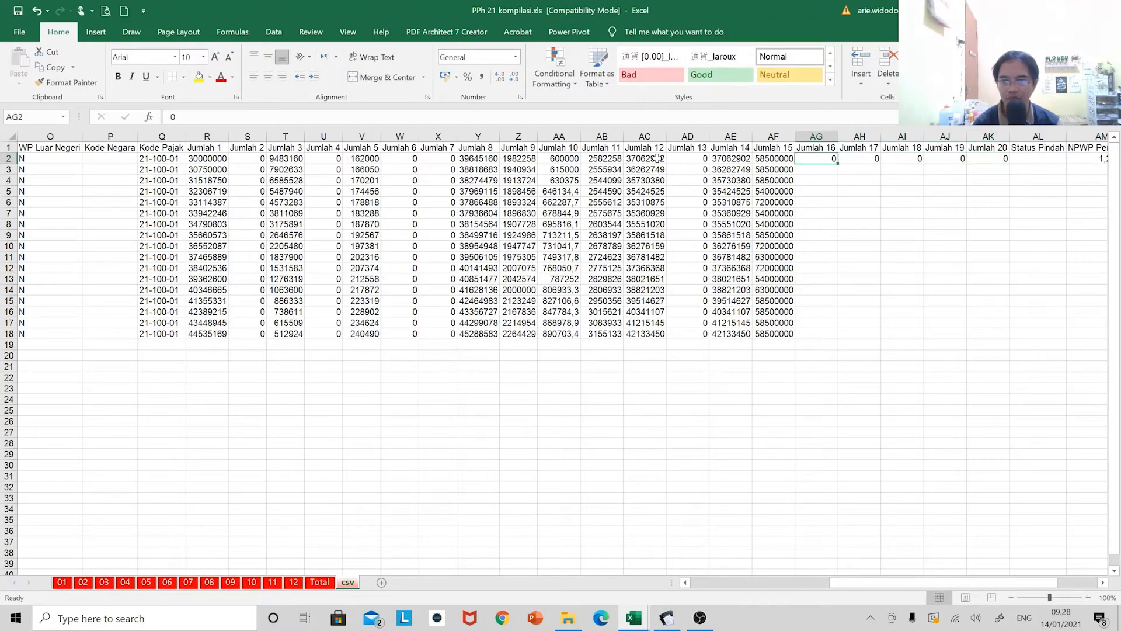
{"action": "key", "text": "shift+Right"}
{"action": "key", "text": "ctrl+c"}
{"action": "key", "text": "Down"}
{"action": "key", "text": "shift+Down"}
{"action": "key", "text": "shift+Down"}
{"action": "key", "text": "shift+Down"}
{"action": "key", "text": "shift+Down"}
{"action": "key", "text": "shift+Down"}
{"action": "key", "text": "shift+Down"}
{"action": "key", "text": "shift+Down"}
{"action": "key", "text": "shift+Down"}
{"action": "key", "text": "shift+Down"}
{"action": "key", "text": "shift+Down"}
{"action": "key", "text": "shift+Down"}
{"action": "key", "text": "shift+Down"}
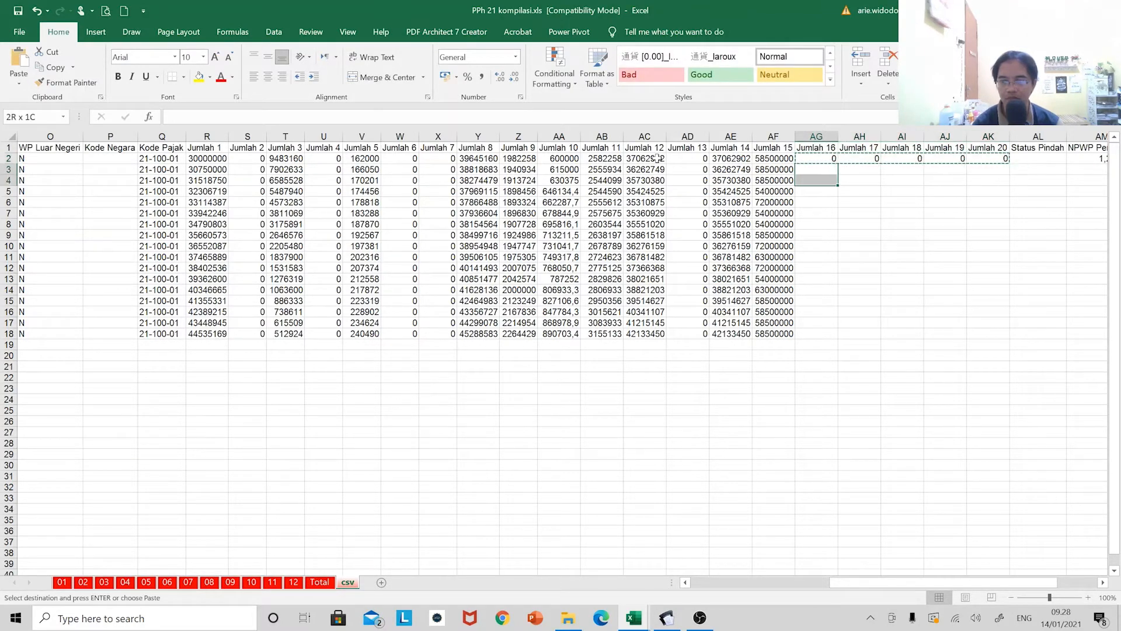
{"action": "key", "text": "shift+Down"}
{"action": "key", "text": "shift+Down"}
{"action": "key", "text": "shift+Down"}
{"action": "key", "text": "Return"}
{"action": "key", "text": "Right"}
{"action": "key", "text": "Right"}
{"action": "key", "text": "Right"}
{"action": "key", "text": "Right"}
{"action": "key", "text": "Right"}
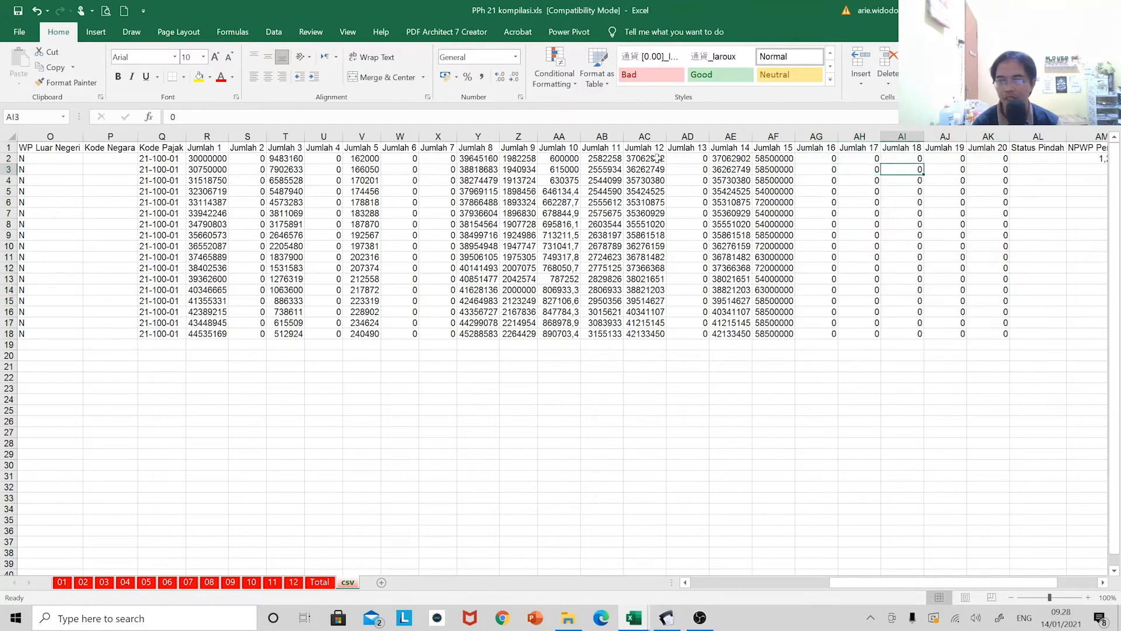
{"action": "key", "text": "Right"}
{"action": "key", "text": "Right"}
{"action": "key", "text": "Right"}
{"action": "key", "text": "Right"}
{"action": "key", "text": "Right"}
{"action": "key", "text": "Up"}
{"action": "key", "text": "Left"}
{"action": "key", "text": "Left"}
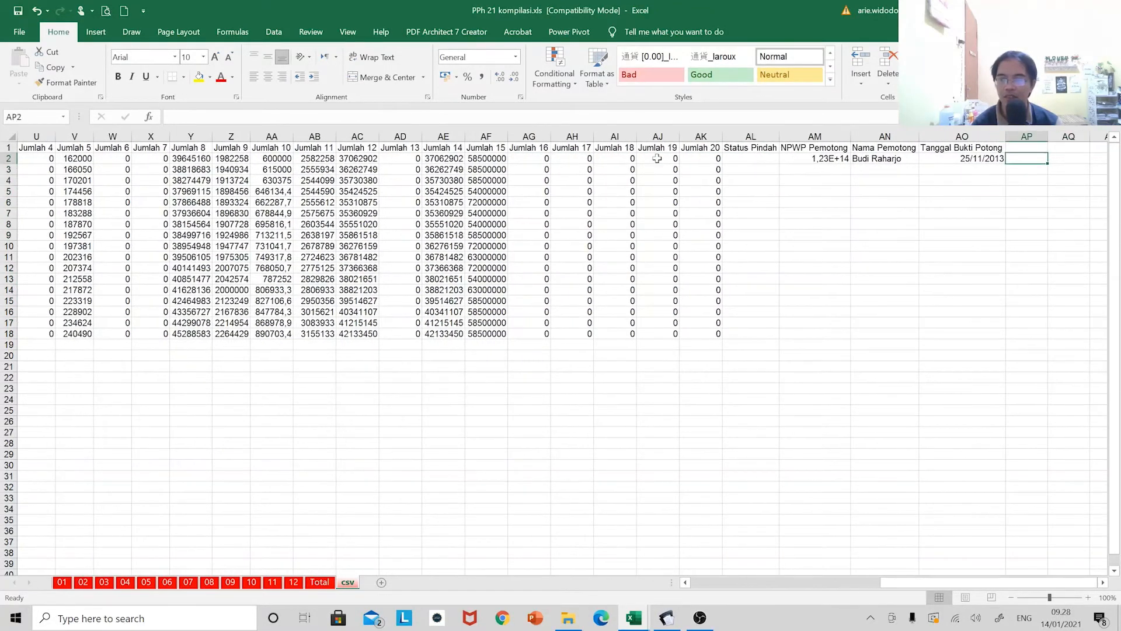
Enter slip date 31/12/20 in AO2 and copy it down to AO18.
{"action": "type", "text": "31"}
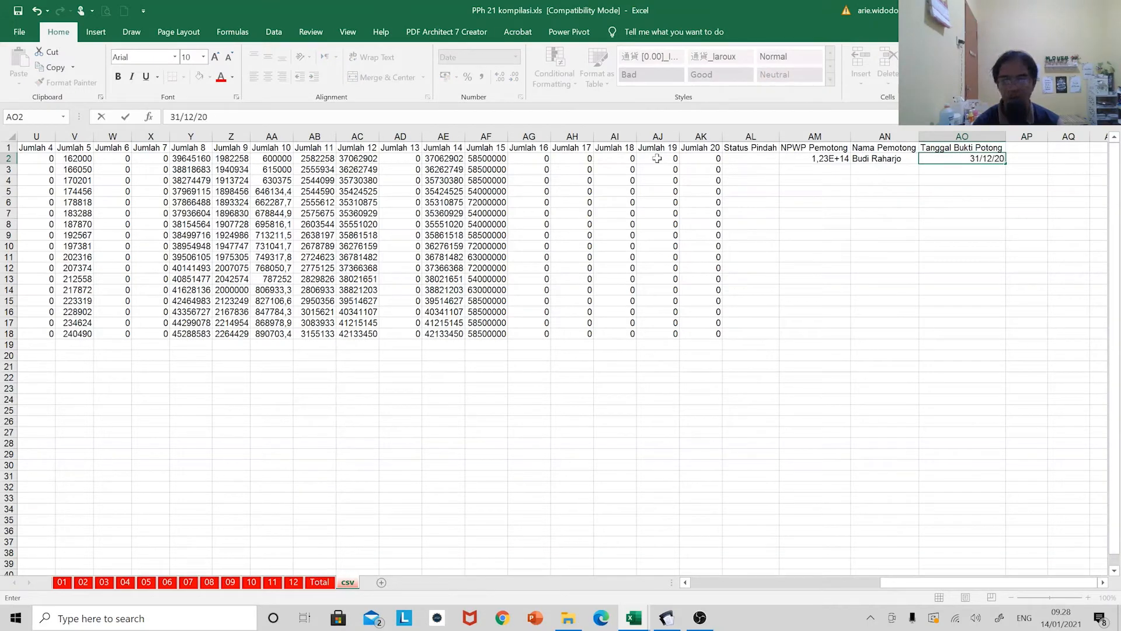
{"action": "type", "text": "/12/20"}
{"action": "key", "text": "Return"}
{"action": "key", "text": "Up"}
{"action": "key", "text": "ctrl+c"}
{"action": "key", "text": "Down"}
{"action": "key", "text": "shift+Down"}
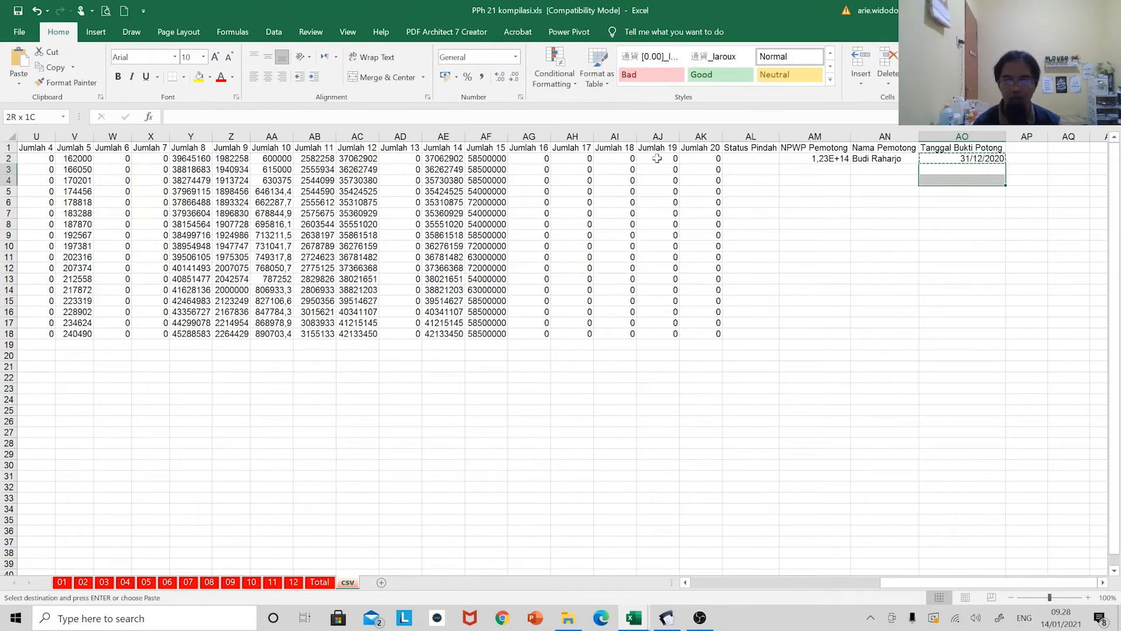
{"action": "key", "text": "shift+Down"}
{"action": "key", "text": "shift+Down"}
{"action": "key", "text": "shift+Down"}
{"action": "key", "text": "shift+Down"}
{"action": "key", "text": "shift+Down"}
{"action": "key", "text": "shift+Down"}
{"action": "key", "text": "shift+Down"}
{"action": "key", "text": "shift+Down"}
{"action": "key", "text": "shift+Down"}
{"action": "key", "text": "shift+Down"}
{"action": "key", "text": "shift+Down"}
{"action": "key", "text": "shift+Down"}
{"action": "key", "text": "shift+Down"}
{"action": "key", "text": "shift+Down"}
{"action": "key", "text": "Return"}
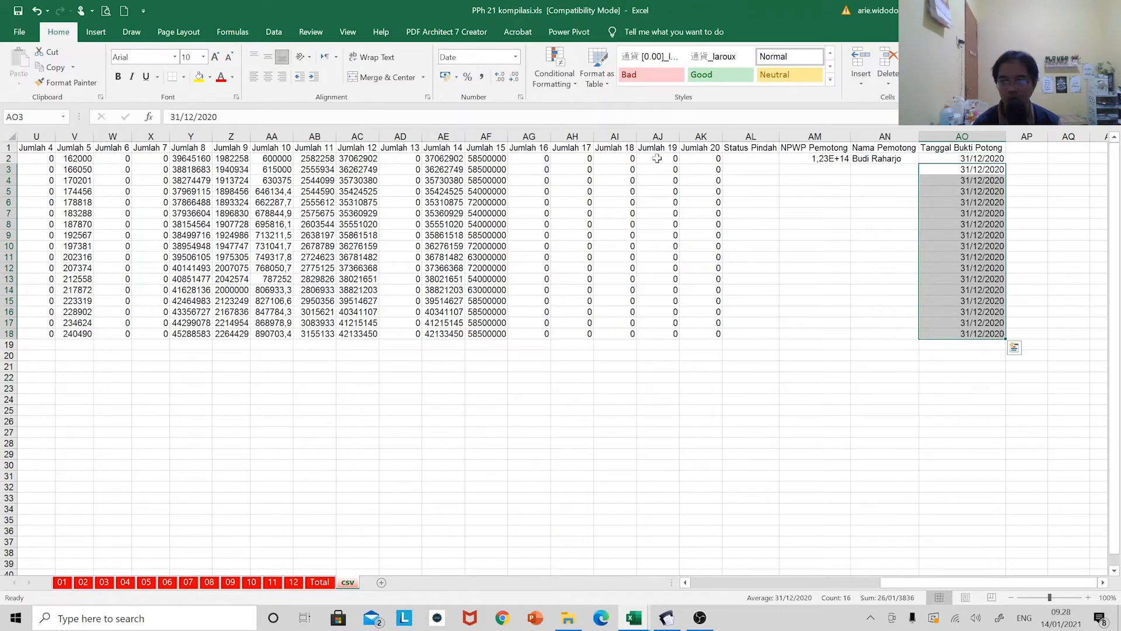
Copy the withholder's name from AN2 down to AN3:AN18.
{"action": "key", "text": "Up"}
{"action": "key", "text": "Left"}
{"action": "key", "text": "ctrl+c"}
{"action": "key", "text": "Down"}
{"action": "key", "text": "shift+Down"}
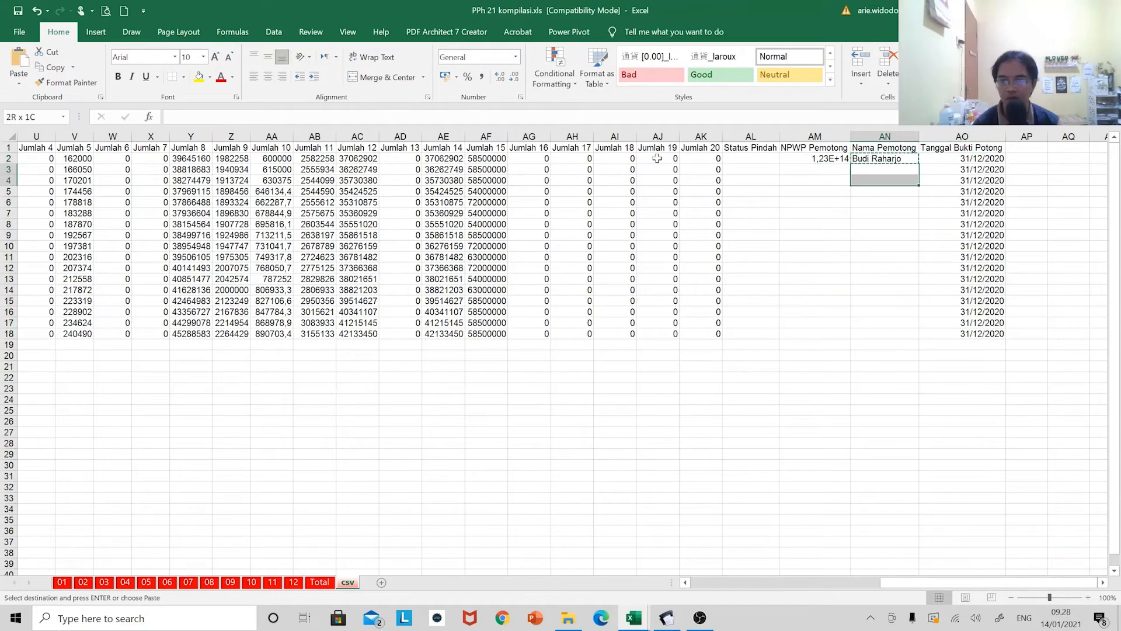
{"action": "key", "text": "shift+Down"}
{"action": "key", "text": "shift+Down"}
{"action": "key", "text": "shift+Down"}
{"action": "key", "text": "shift+Down"}
{"action": "key", "text": "shift+Down"}
{"action": "key", "text": "shift+Down"}
{"action": "key", "text": "shift+Down"}
{"action": "key", "text": "shift+Down"}
{"action": "key", "text": "shift+Down"}
{"action": "key", "text": "shift+Down"}
{"action": "key", "text": "shift+Down"}
{"action": "key", "text": "shift+Down"}
{"action": "key", "text": "shift+Down"}
{"action": "key", "text": "shift+Down"}
{"action": "key", "text": "Return"}
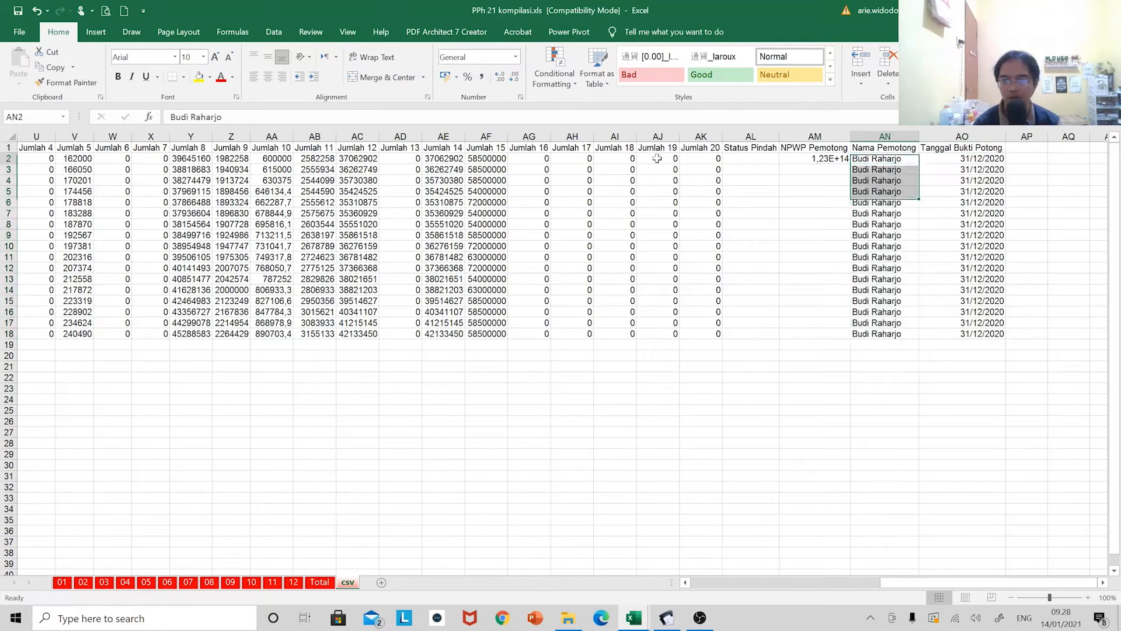
Enter the withholder's NPWP as plain digits in AM2 and copy it down to AM18.
{"action": "key", "text": "Left"}
{"action": "type", "text": "32"}
{"action": "key", "text": "Escape"}
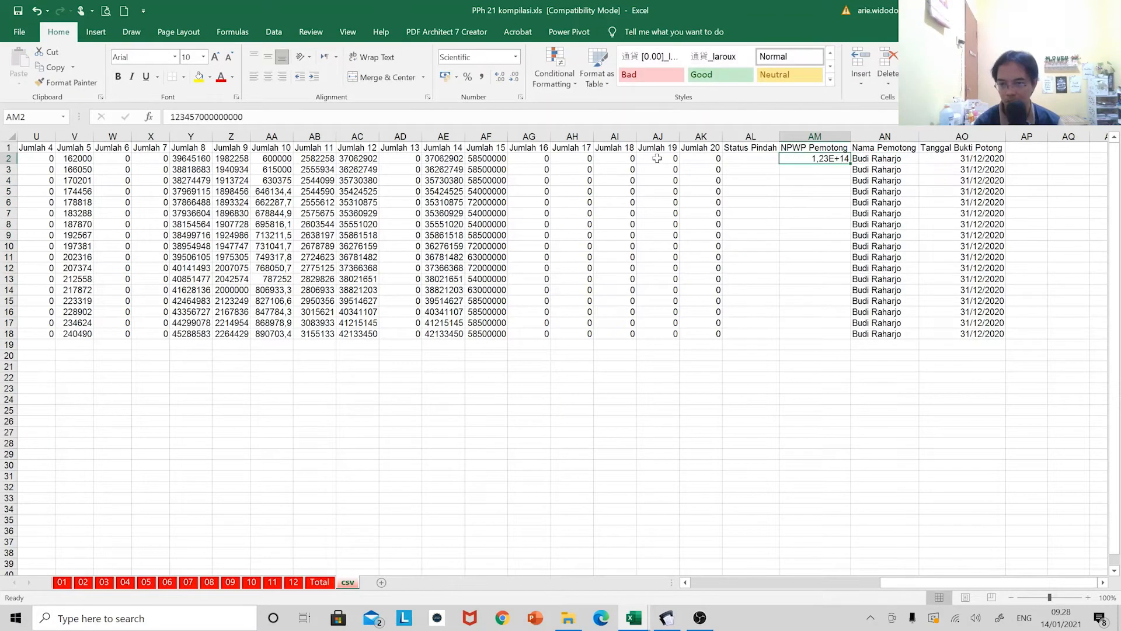
{"action": "key", "text": "Delete"}
{"action": "type", "text": "24,525"}
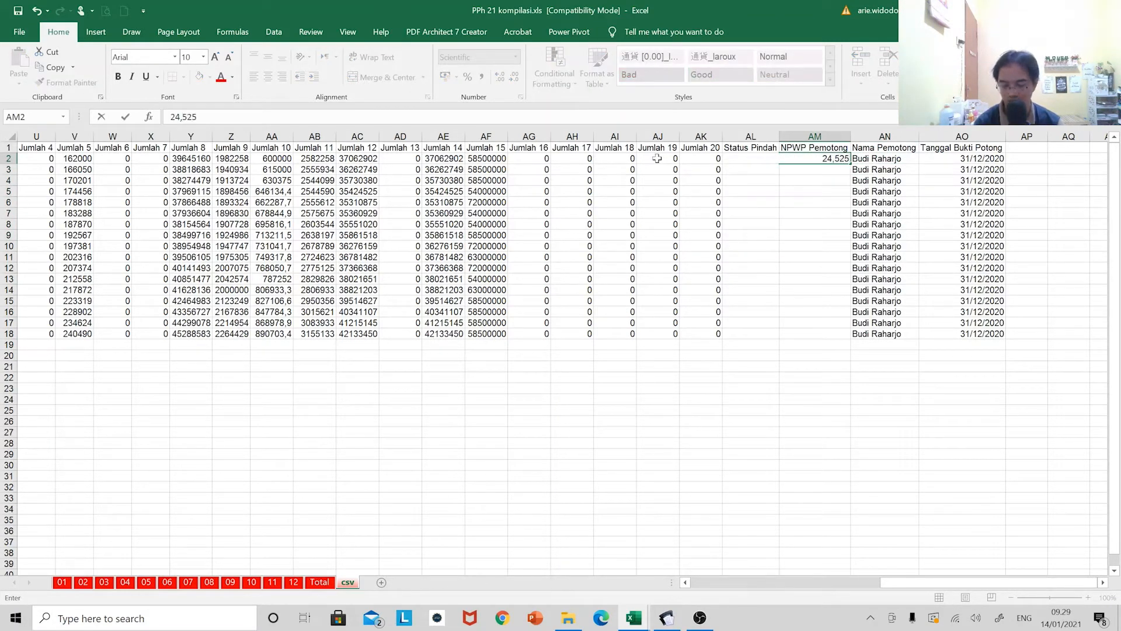
{"action": "key", "text": "Escape"}
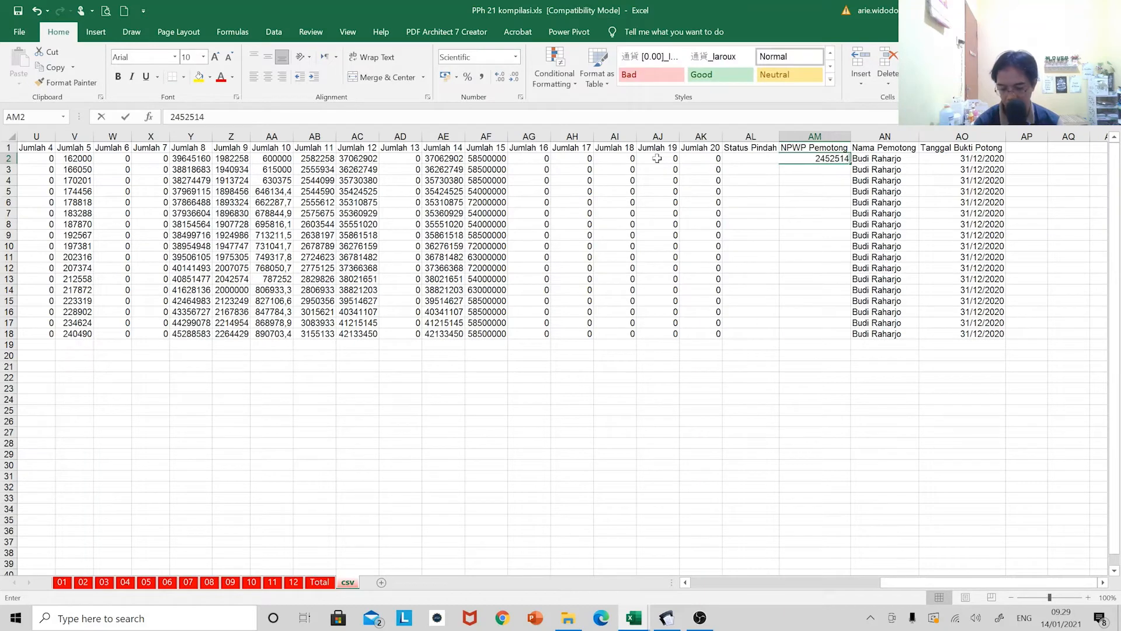
{"action": "key", "text": "Return"}
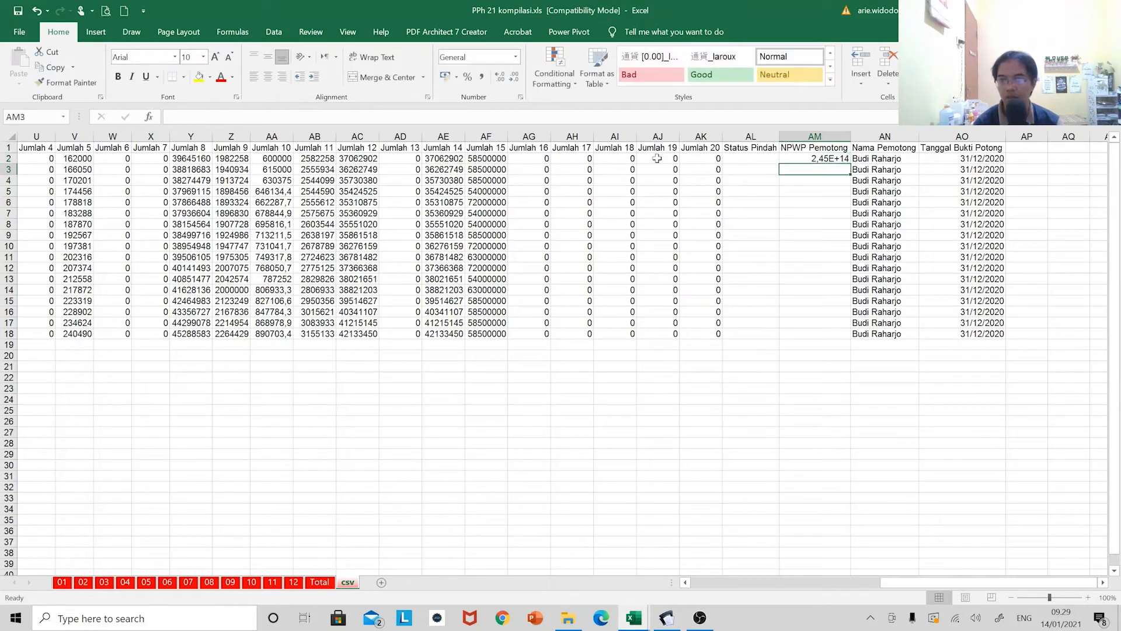
{"action": "key", "text": "ctrl+c"}
{"action": "key", "text": "Down"}
{"action": "key", "text": "shift+Down"}
{"action": "key", "text": "shift+Down"}
{"action": "key", "text": "shift+Down"}
{"action": "key", "text": "shift+Down"}
{"action": "key", "text": "shift+Down"}
{"action": "key", "text": "shift+Down"}
{"action": "key", "text": "shift+Down"}
{"action": "key", "text": "shift+Down"}
{"action": "key", "text": "shift+Down"}
{"action": "key", "text": "shift+Down"}
{"action": "key", "text": "shift+Down"}
{"action": "key", "text": "shift+Down"}
{"action": "key", "text": "shift+Down"}
{"action": "key", "text": "shift+Down"}
{"action": "key", "text": "shift+Down"}
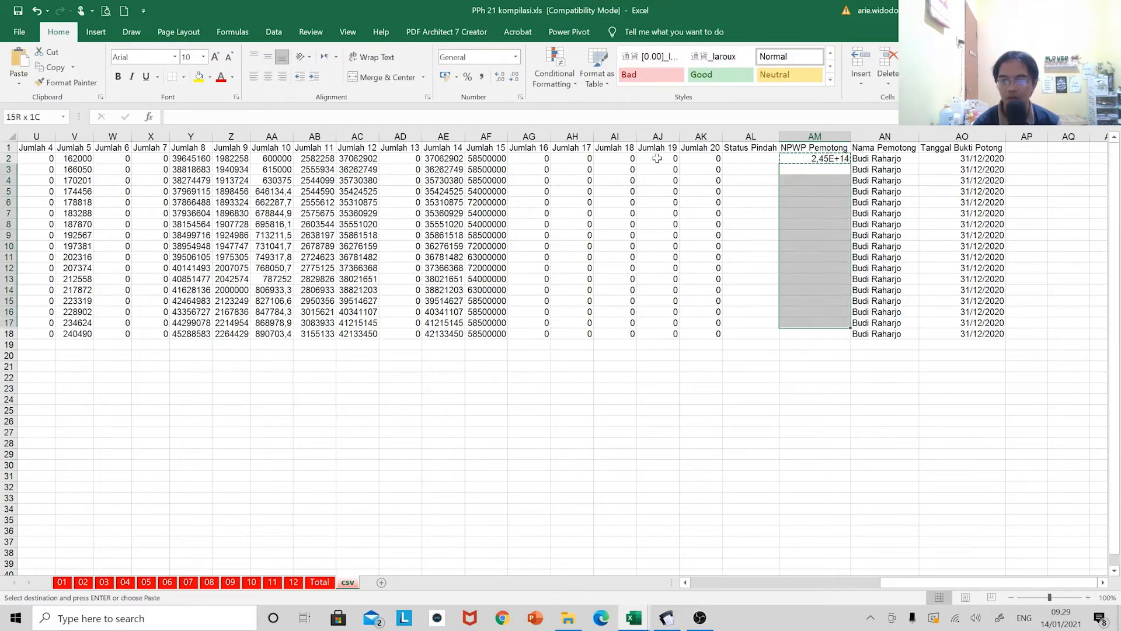
{"action": "key", "text": "Return"}
Review the filled row 2 values across the Jumlah and withholder columns.
{"action": "key", "text": "Up"}
{"action": "key", "text": "Left"}
{"action": "key", "text": "Left"}
{"action": "key", "text": "Left"}
{"action": "key", "text": "Left"}
{"action": "key", "text": "Left"}
{"action": "key", "text": "Left"}
{"action": "key", "text": "Left"}
{"action": "key", "text": "Left"}
{"action": "key", "text": "Left"}
{"action": "key", "text": "Left"}
{"action": "key", "text": "Left"}
{"action": "key", "text": "Left"}
{"action": "key", "text": "Left"}
{"action": "key", "text": "Left"}
{"action": "key", "text": "Left"}
{"action": "key", "text": "Left"}
{"action": "key", "text": "Left"}
{"action": "key", "text": "Left"}
{"action": "key", "text": "Left"}
{"action": "key", "text": "Left"}
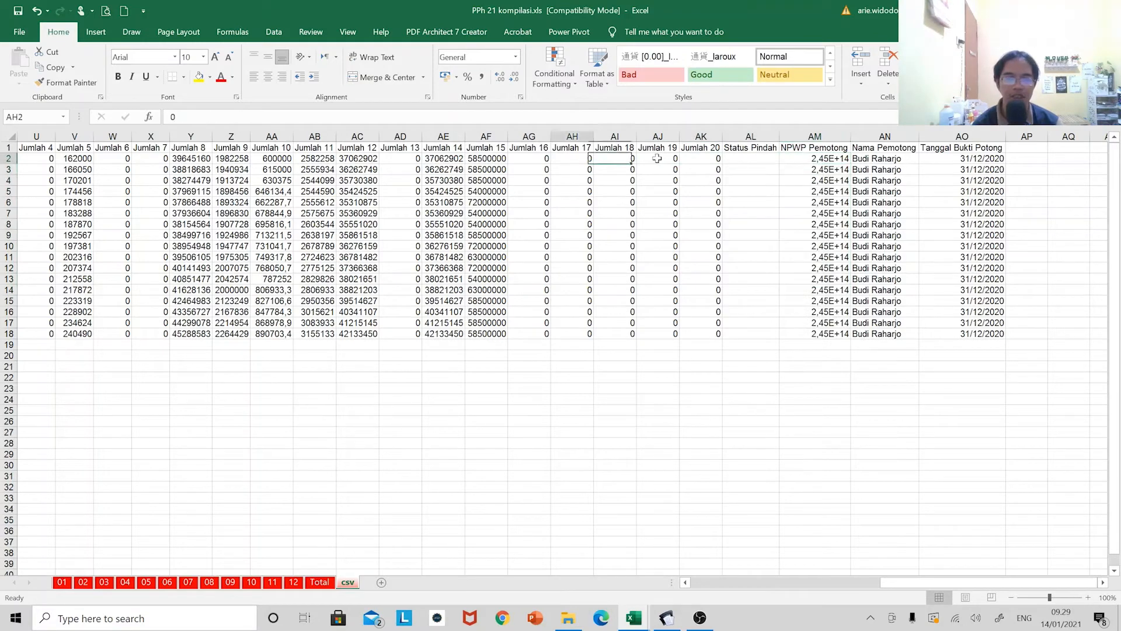
{"action": "key", "text": "Left"}
{"action": "key", "text": "Left"}
{"action": "key", "text": "Left"}
{"action": "key", "text": "Left"}
{"action": "key", "text": "Left"}
{"action": "key", "text": "Left"}
{"action": "key", "text": "Left"}
{"action": "key", "text": "Right"}
{"action": "key", "text": "Right"}
{"action": "key", "text": "Right"}
{"action": "key", "text": "Right"}
{"action": "key", "text": "Right"}
{"action": "key", "text": "Right"}
{"action": "key", "text": "Right"}
{"action": "key", "text": "Right"}
{"action": "key", "text": "Right"}
{"action": "key", "text": "Right"}
{"action": "key", "text": "Right"}
{"action": "key", "text": "Right"}
{"action": "key", "text": "Right"}
{"action": "key", "text": "Right"}
{"action": "key", "text": "Right"}
{"action": "key", "text": "Right"}
{"action": "key", "text": "Right"}
{"action": "key", "text": "Right"}
{"action": "key", "text": "Right"}
{"action": "key", "text": "Right"}
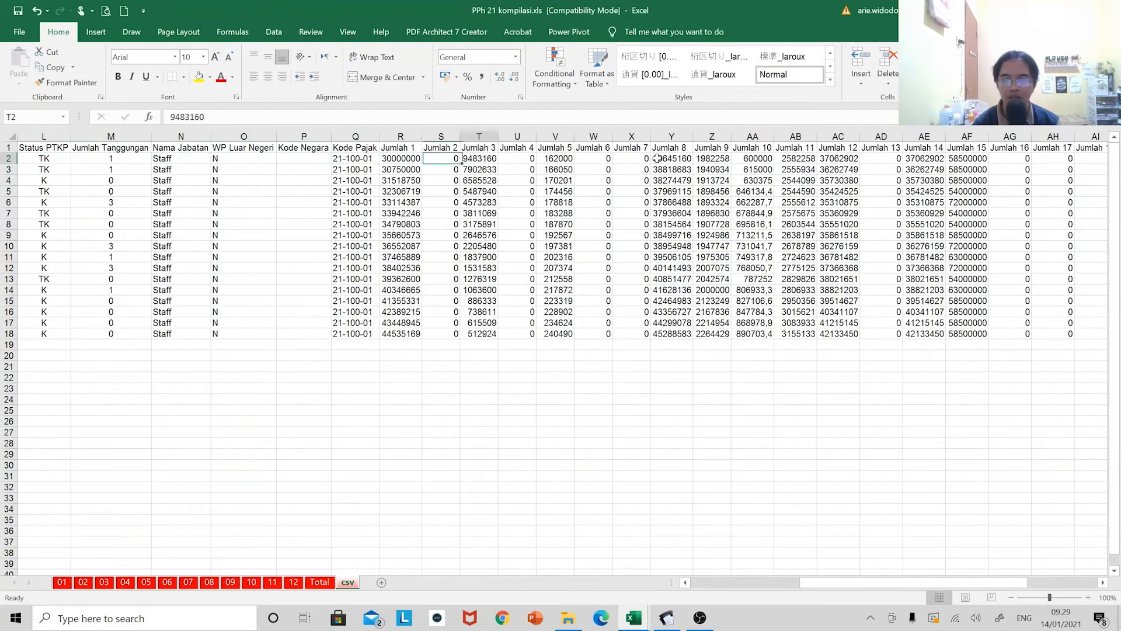
{"action": "key", "text": "Right"}
{"action": "key", "text": "Right"}
{"action": "key", "text": "Left"}
{"action": "key", "text": "Left"}
{"action": "key", "text": "Left"}
{"action": "key", "text": "Left"}
{"action": "key", "text": "Left"}
{"action": "key", "text": "Left"}
{"action": "key", "text": "Left"}
{"action": "key", "text": "Left"}
{"action": "key", "text": "Left"}
{"action": "key", "text": "Left"}
{"action": "key", "text": "Left"}
{"action": "key", "text": "Left"}
{"action": "key", "text": "Left"}
{"action": "key", "text": "Left"}
{"action": "key", "text": "Left"}
{"action": "key", "text": "Left"}
{"action": "key", "text": "Left"}
{"action": "key", "text": "Left"}
{"action": "key", "text": "Left"}
{"action": "key", "text": "Left"}
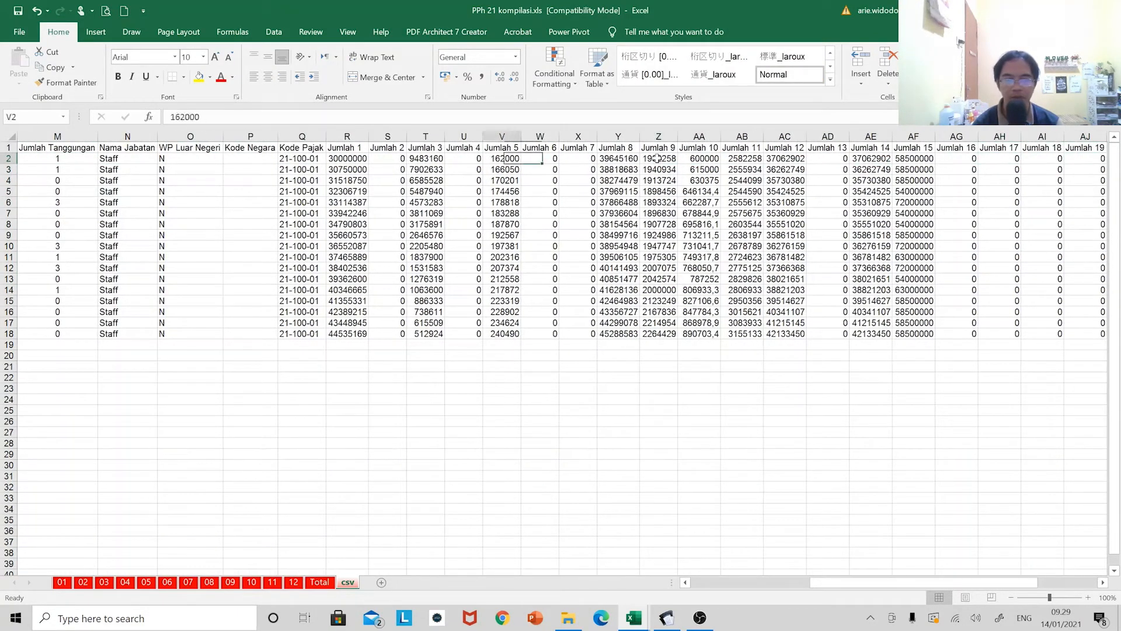
{"action": "key", "text": "Left"}
{"action": "key", "text": "Left"}
{"action": "key", "text": "Left"}
{"action": "key", "text": "Left"}
{"action": "key", "text": "Left"}
{"action": "key", "text": "Left"}
{"action": "key", "text": "Right"}
{"action": "key", "text": "Right"}
{"action": "key", "text": "Right"}
{"action": "key", "text": "Right"}
{"action": "key", "text": "Right"}
{"action": "key", "text": "Right"}
{"action": "key", "text": "Right"}
{"action": "key", "text": "Right"}
{"action": "key", "text": "Right"}
{"action": "key", "text": "Right"}
{"action": "key", "text": "Right"}
{"action": "key", "text": "Right"}
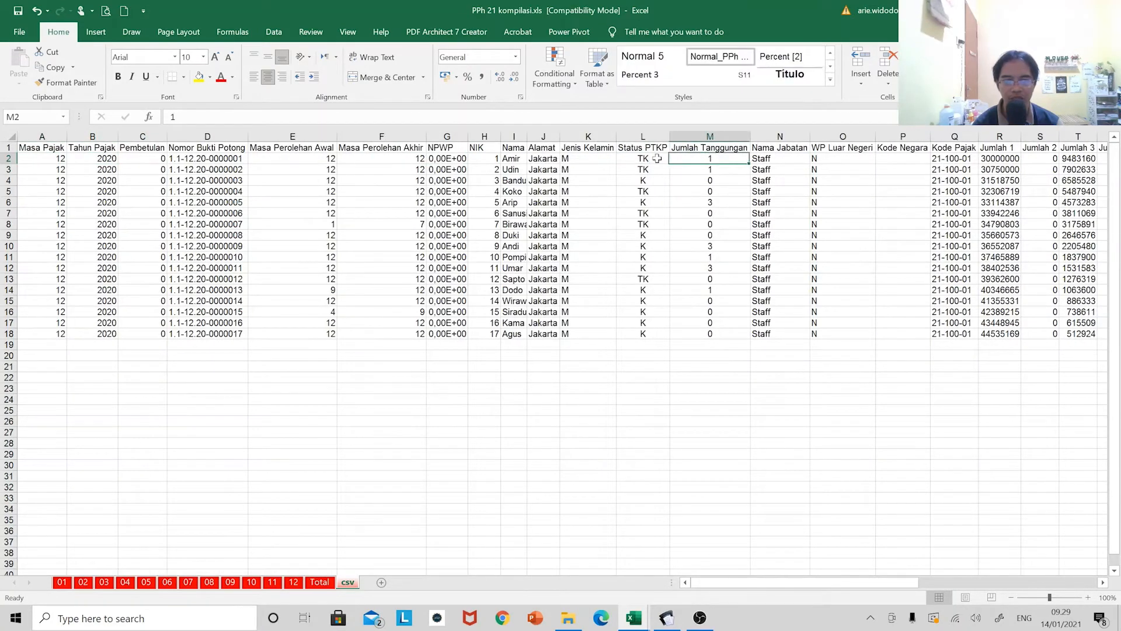
{"action": "key", "text": "Right"}
{"action": "key", "text": "Right"}
{"action": "key", "text": "Right"}
{"action": "key", "text": "Right"}
{"action": "key", "text": "Right"}
{"action": "key", "text": "Right"}
{"action": "key", "text": "Right"}
{"action": "key", "text": "Right"}
{"action": "key", "text": "Right"}
{"action": "key", "text": "Right"}
{"action": "key", "text": "Right"}
{"action": "key", "text": "Right"}
{"action": "key", "text": "Right"}
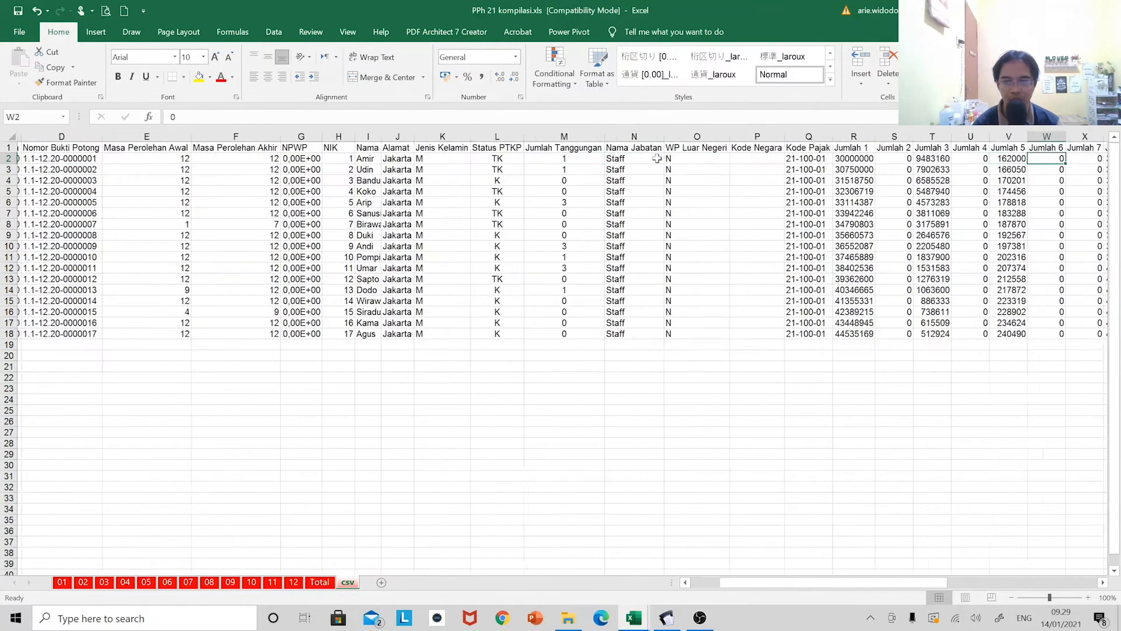
{"action": "key", "text": "Right"}
{"action": "key", "text": "Right"}
{"action": "key", "text": "Right"}
{"action": "key", "text": "Right"}
{"action": "key", "text": "Right"}
{"action": "key", "text": "Right"}
{"action": "key", "text": "Right"}
{"action": "key", "text": "Right"}
{"action": "key", "text": "Right"}
{"action": "key", "text": "Right"}
{"action": "key", "text": "Right"}
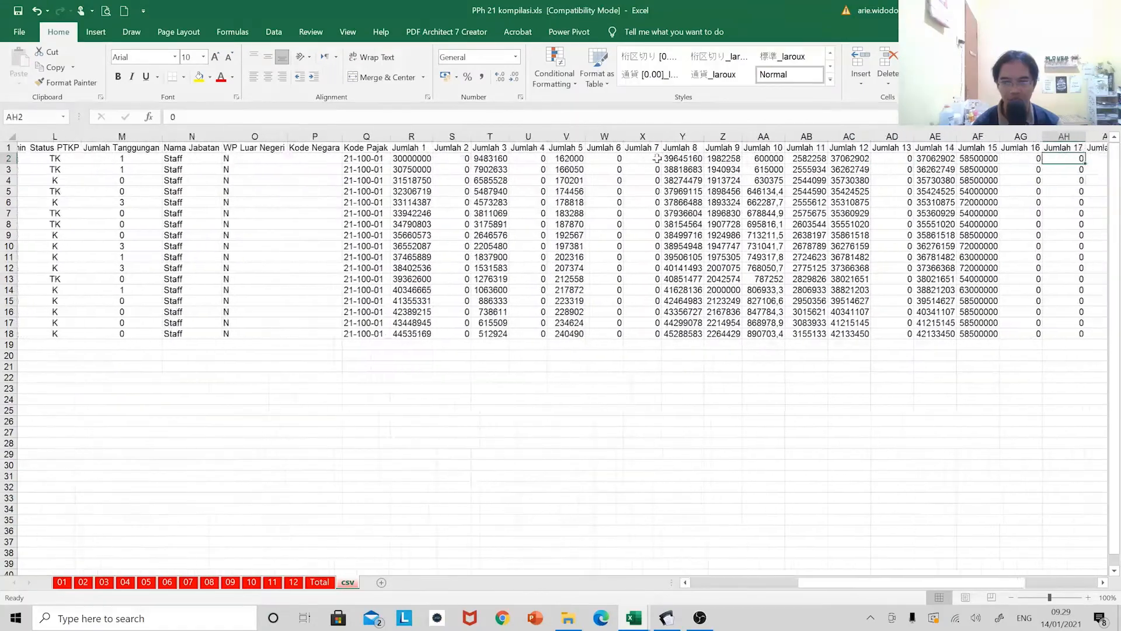
{"action": "key", "text": "Right"}
{"action": "key", "text": "Right"}
{"action": "key", "text": "Right"}
{"action": "key", "text": "Left"}
{"action": "key", "text": "Left"}
{"action": "key", "text": "Left"}
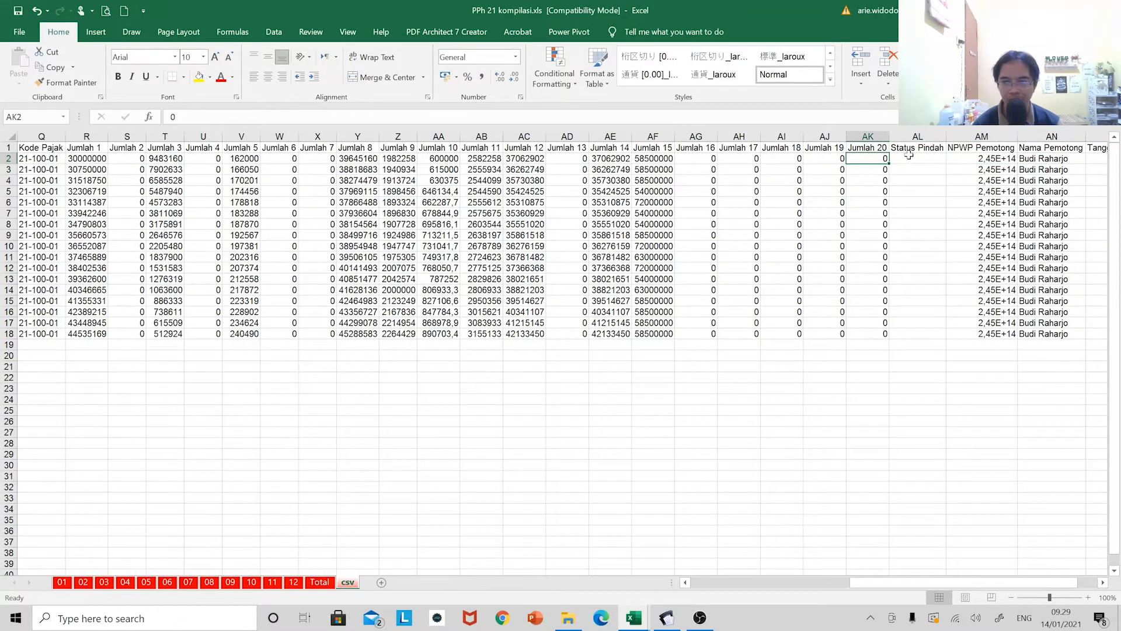
Fill the Status Pindah cells AL1:AL18 with yellow and check the result.
{"action": "left_click_drag", "start_coordinate": [909, 155], "coordinate": [904, 332]}
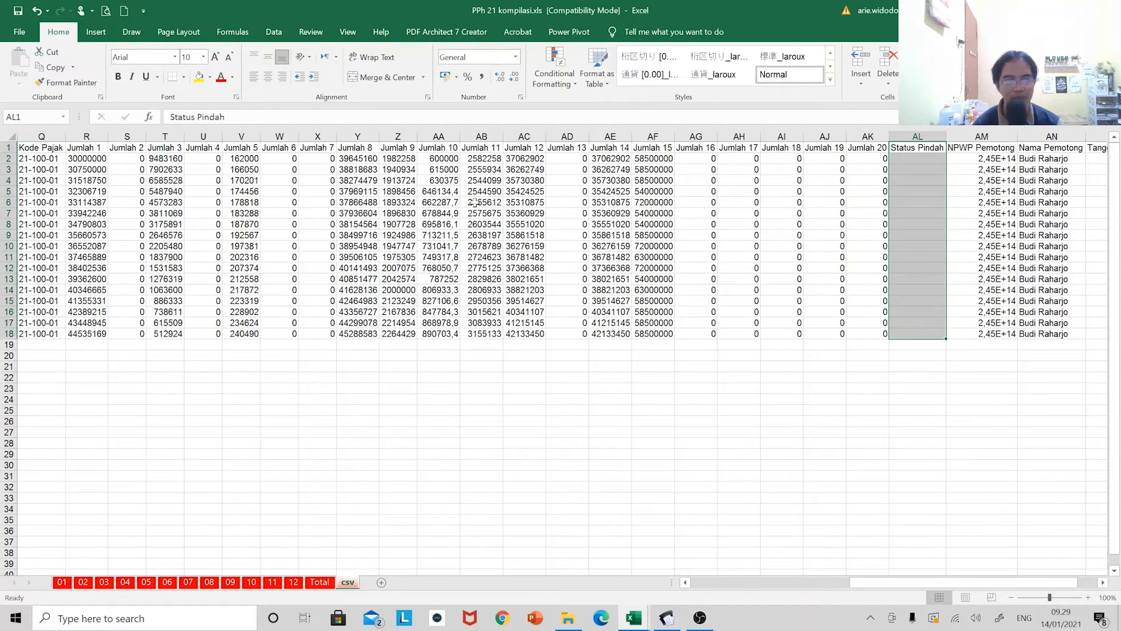
{"action": "left_click", "coordinate": [199, 76]}
{"action": "left_click", "coordinate": [926, 224]}
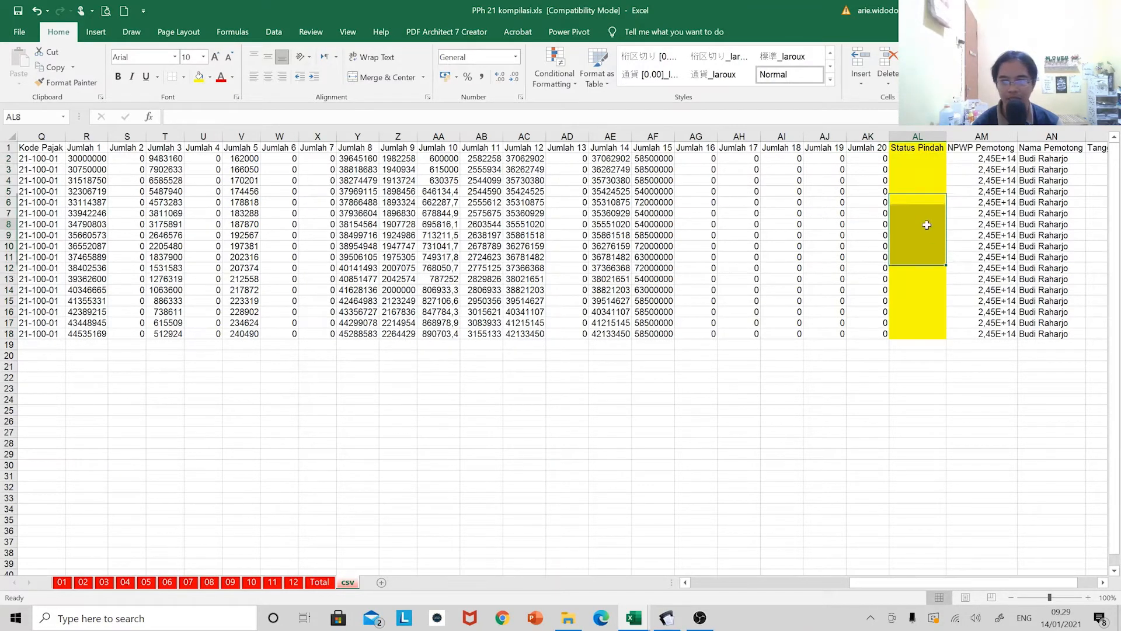
{"action": "left_click", "coordinate": [916, 156]}
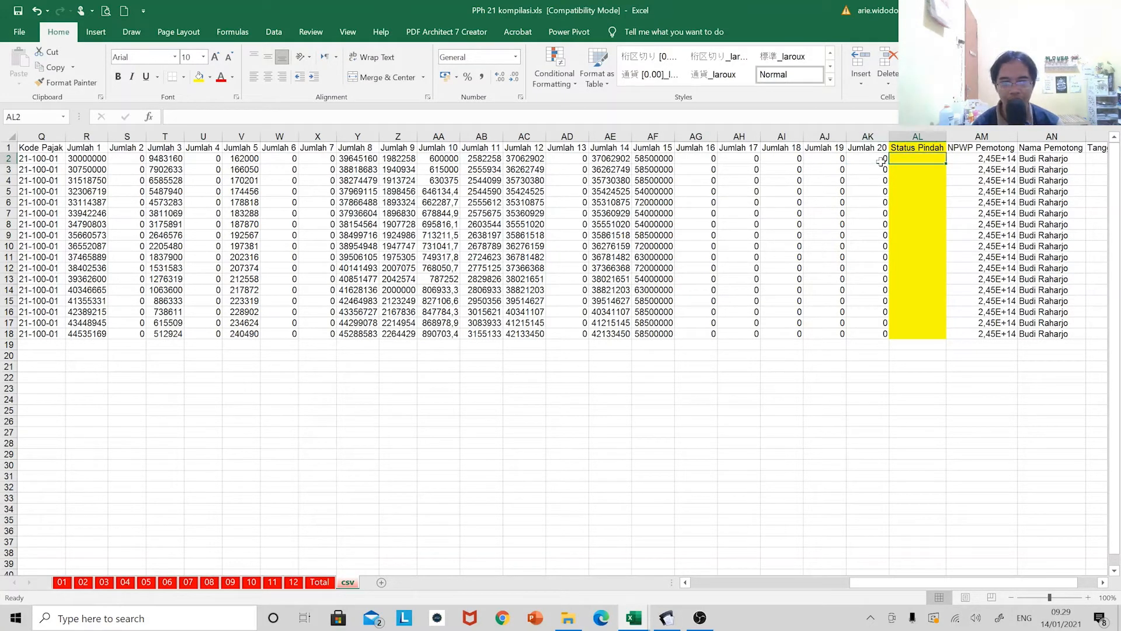
{"action": "key", "text": "Left"}
{"action": "key", "text": "Left"}
{"action": "key", "text": "Left"}
{"action": "key", "text": "Left"}
{"action": "key", "text": "Left"}
{"action": "key", "text": "Left"}
{"action": "key", "text": "Left"}
{"action": "key", "text": "Left"}
{"action": "key", "text": "Left"}
{"action": "key", "text": "Left"}
{"action": "key", "text": "Left"}
{"action": "key", "text": "Left"}
{"action": "key", "text": "Left"}
{"action": "key", "text": "Left"}
{"action": "key", "text": "Left"}
{"action": "key", "text": "Left"}
{"action": "key", "text": "Left"}
{"action": "key", "text": "Left"}
{"action": "key", "text": "Left"}
{"action": "key", "text": "Left"}
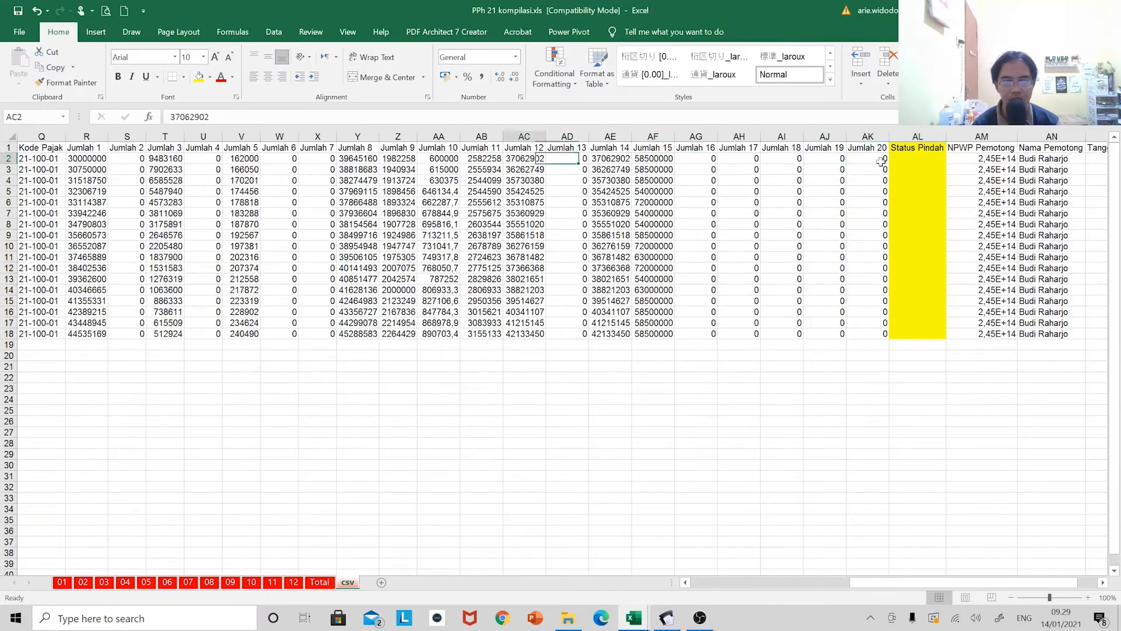
{"action": "key", "text": "Down"}
{"action": "key", "text": "Down"}
{"action": "key", "text": "Down"}
{"action": "key", "text": "Down"}
{"action": "key", "text": "Down"}
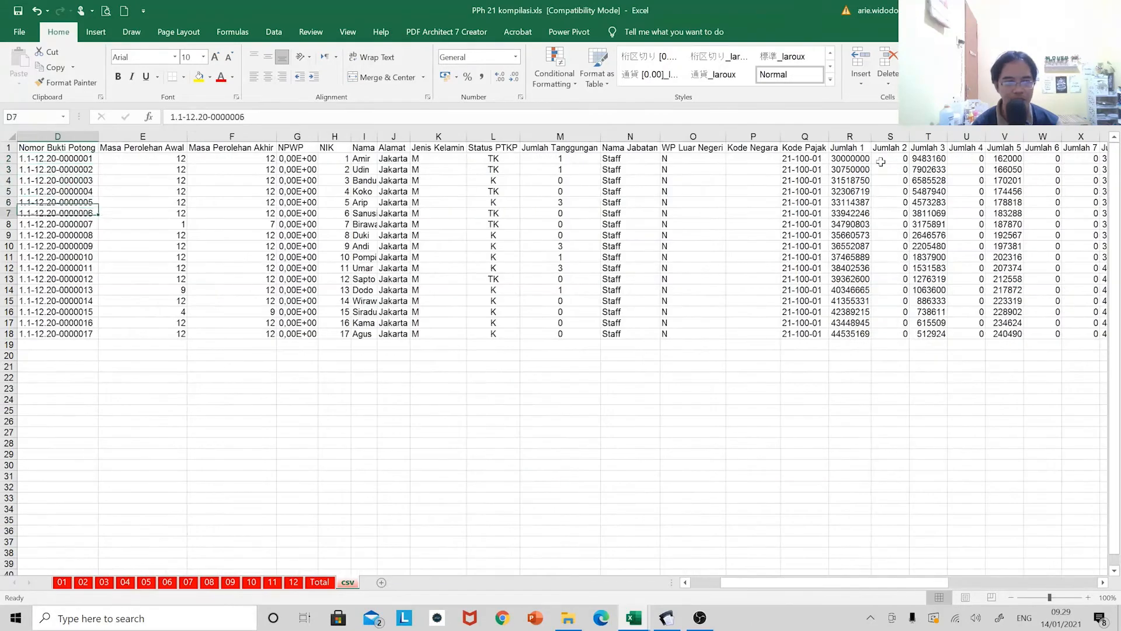
Highlight the acquisition period cells E8:F8, E14:F14 and E16:F16 in yellow.
{"action": "key", "text": "Right"}
{"action": "key", "text": "Right"}
{"action": "key", "text": "Down"}
{"action": "key", "text": "Left"}
{"action": "key", "text": "shift+Right"}
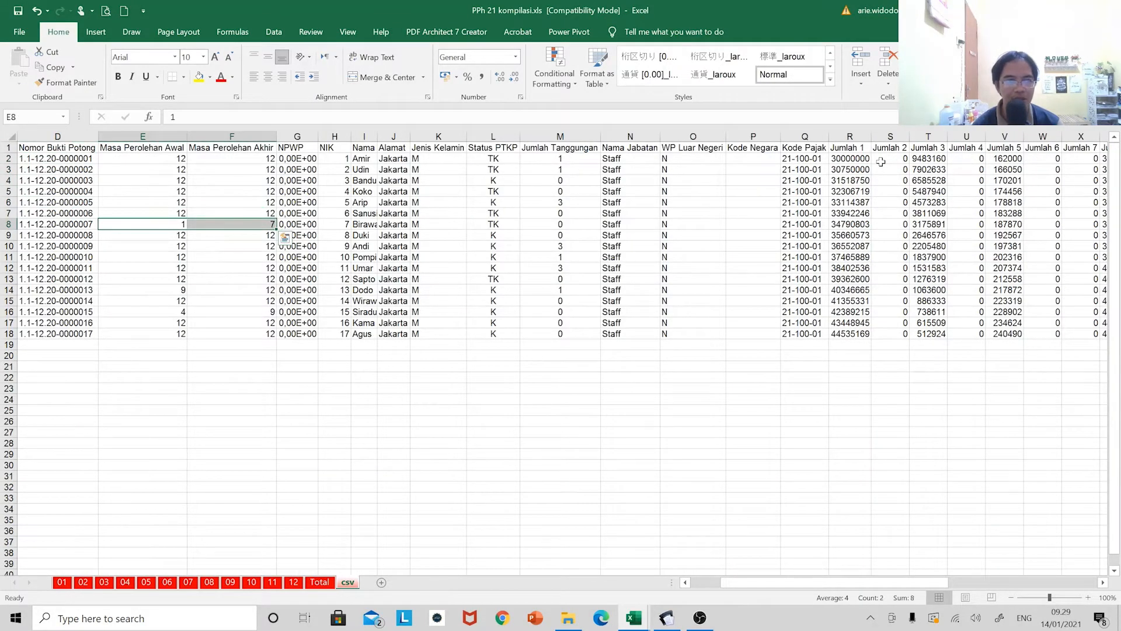
{"action": "left_click", "coordinate": [198, 77]}
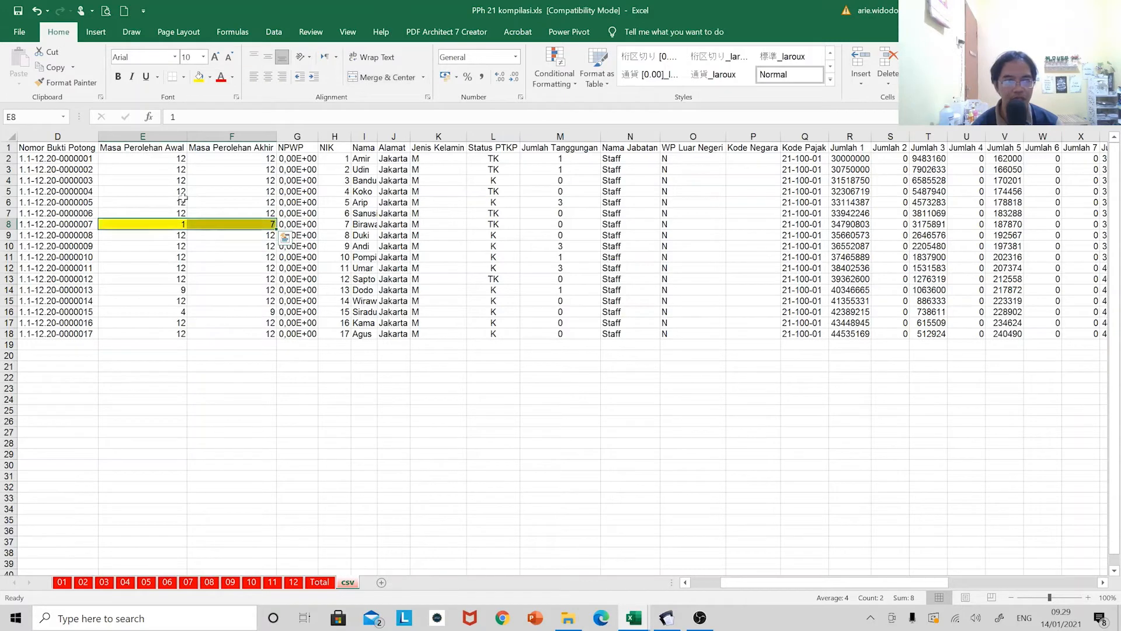
{"action": "left_click_drag", "start_coordinate": [173, 294], "coordinate": [233, 292]}
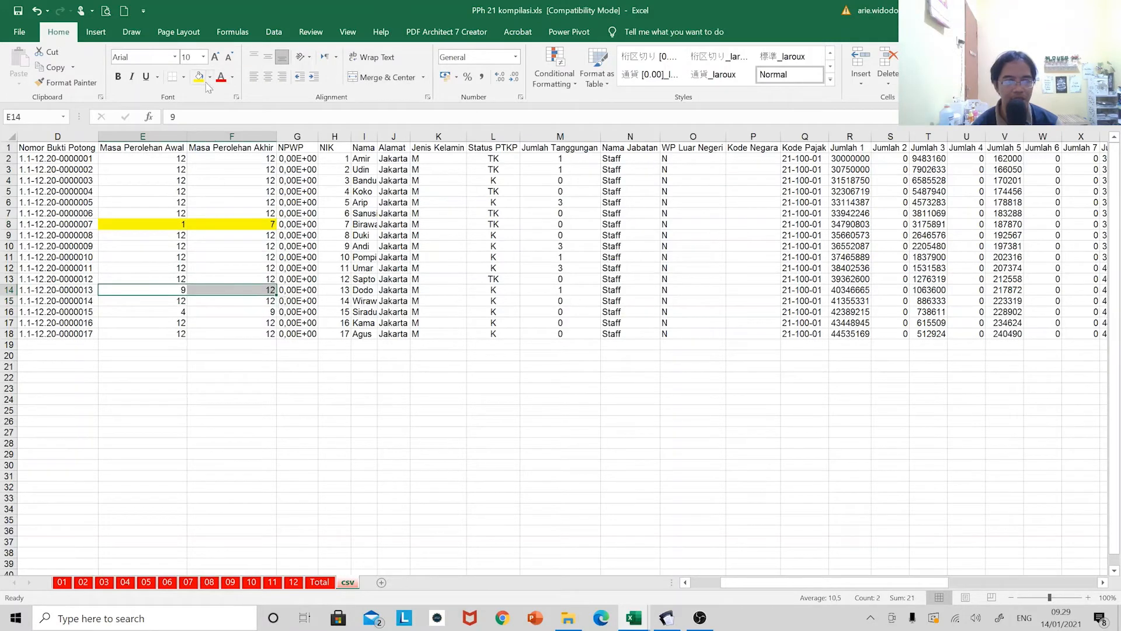
{"action": "left_click", "coordinate": [198, 77]}
{"action": "left_click_drag", "start_coordinate": [157, 311], "coordinate": [252, 314]}
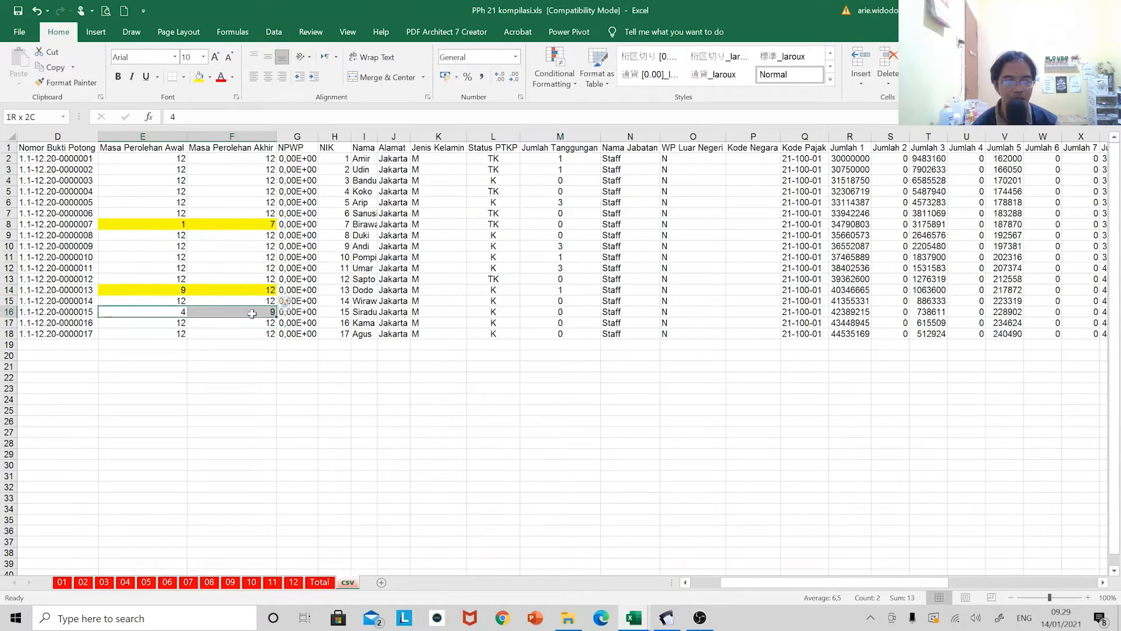
{"action": "left_click", "coordinate": [198, 77]}
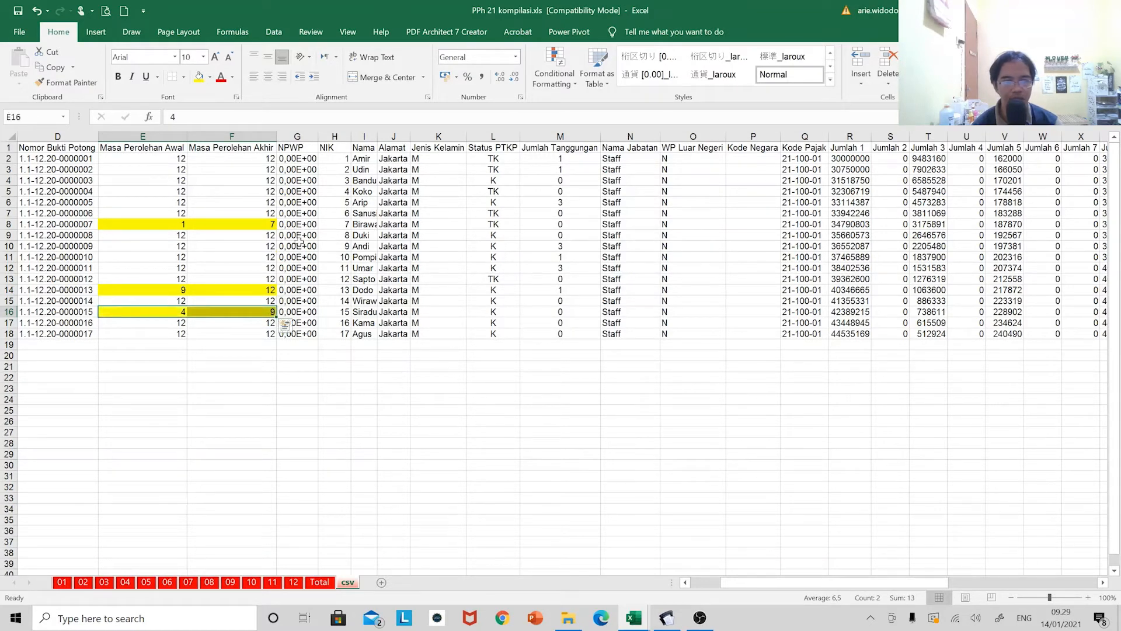
{"action": "left_click", "coordinate": [284, 222]}
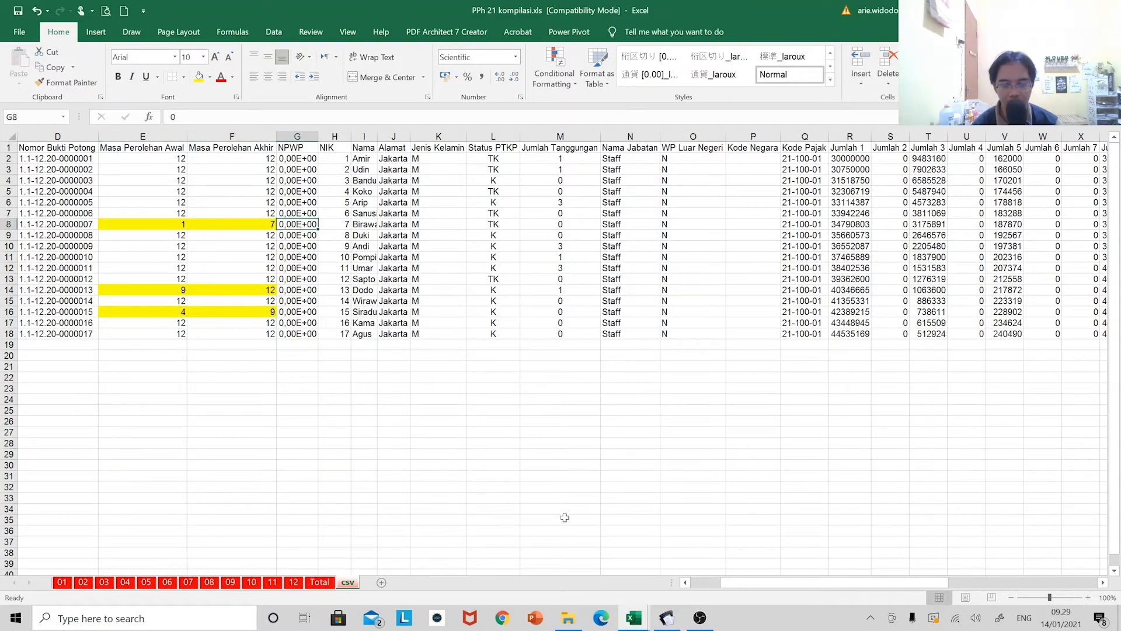
In File Explorer, open CsvFormat_bukti potong.xlsx from the csv format folder.
{"action": "left_click", "coordinate": [568, 618]}
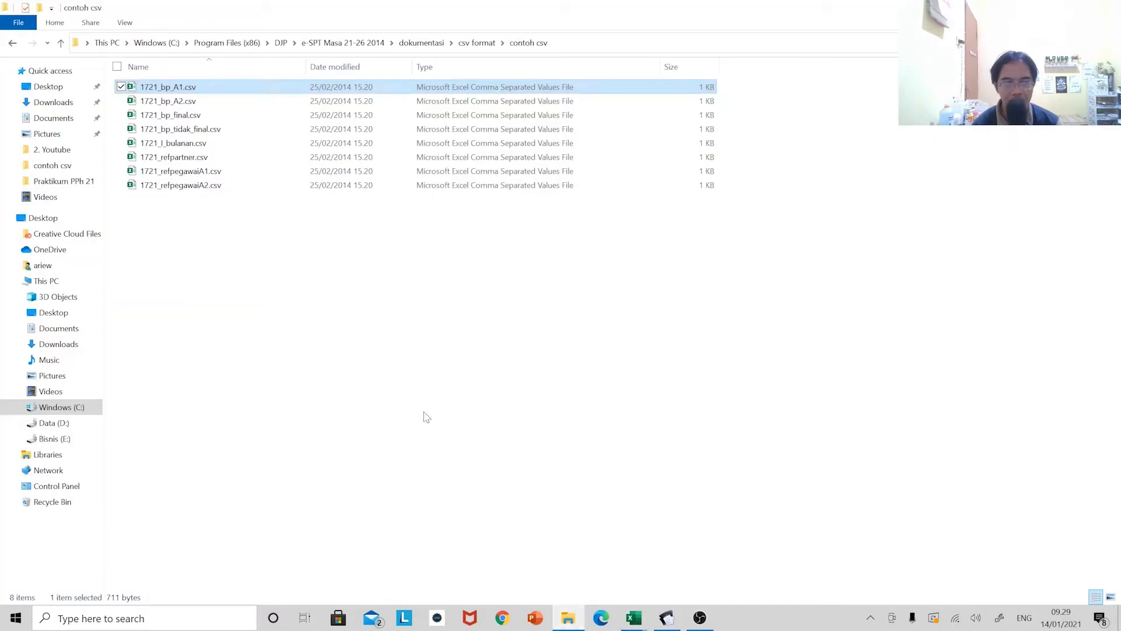
{"action": "left_click", "coordinate": [464, 43]}
{"action": "left_click", "coordinate": [227, 106]}
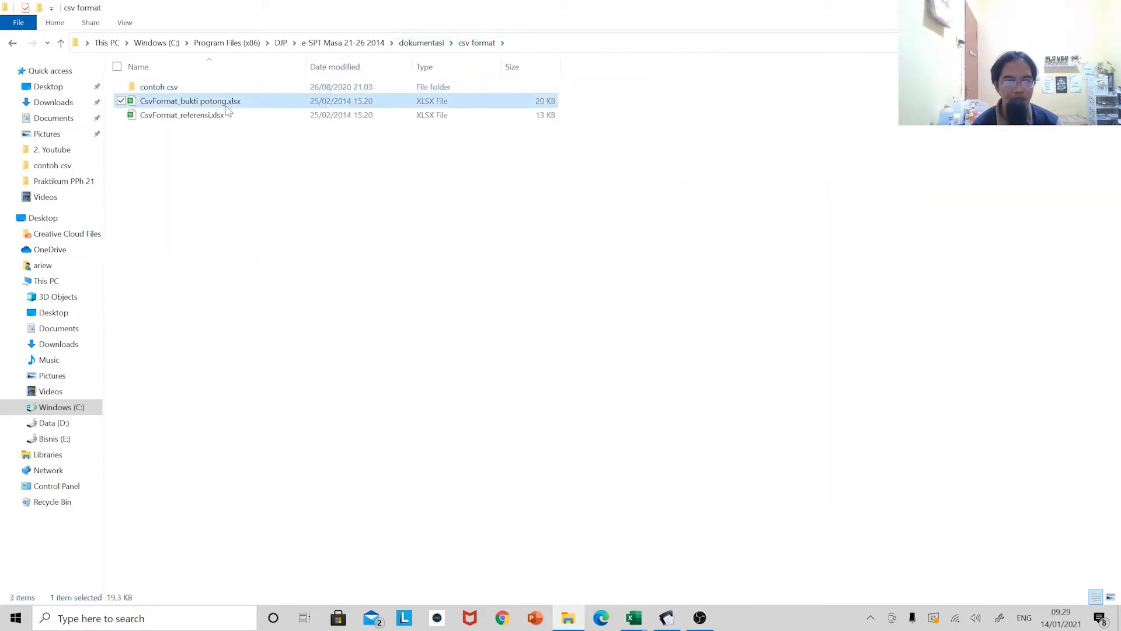
{"action": "double_click", "coordinate": [226, 107]}
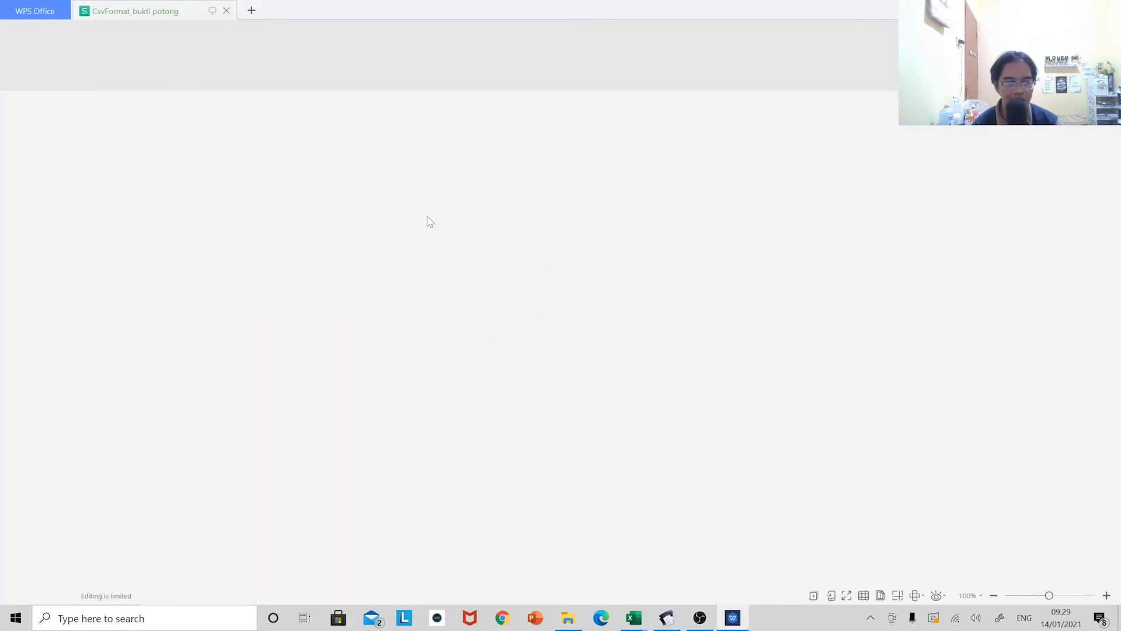
Scroll the BP A2 sheet to row 48 and read the Status Pindah options in B48 and note in D48.
{"action": "scroll", "coordinate": [197, 471], "scroll_direction": "down", "scroll_amount": 6}
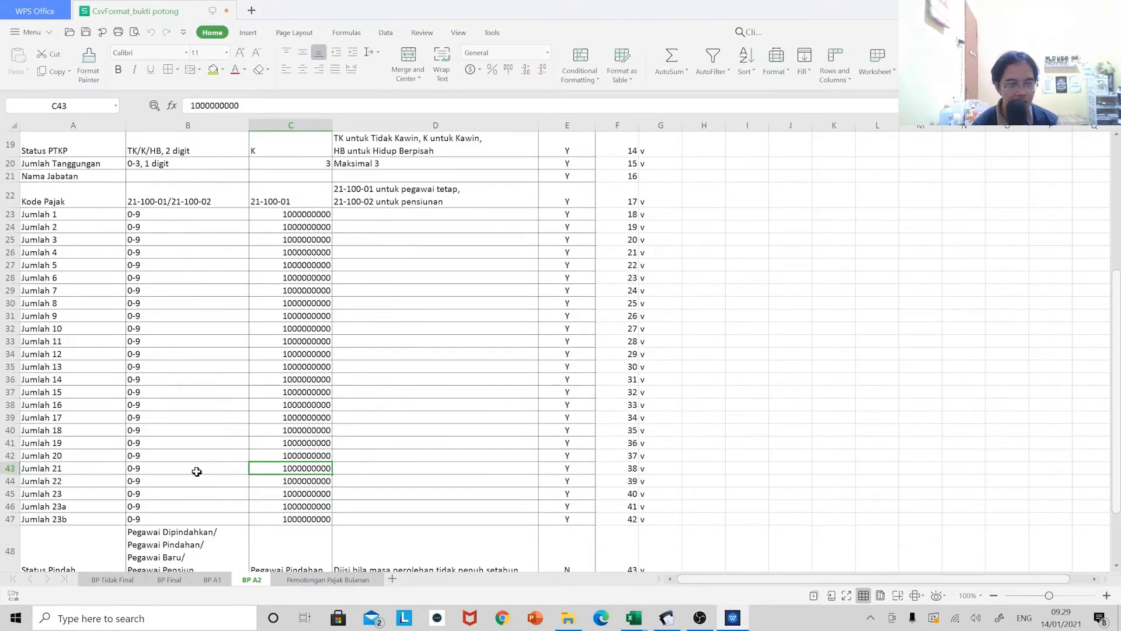
{"action": "scroll", "coordinate": [197, 471], "scroll_direction": "down", "scroll_amount": 3}
{"action": "left_click", "coordinate": [184, 377]}
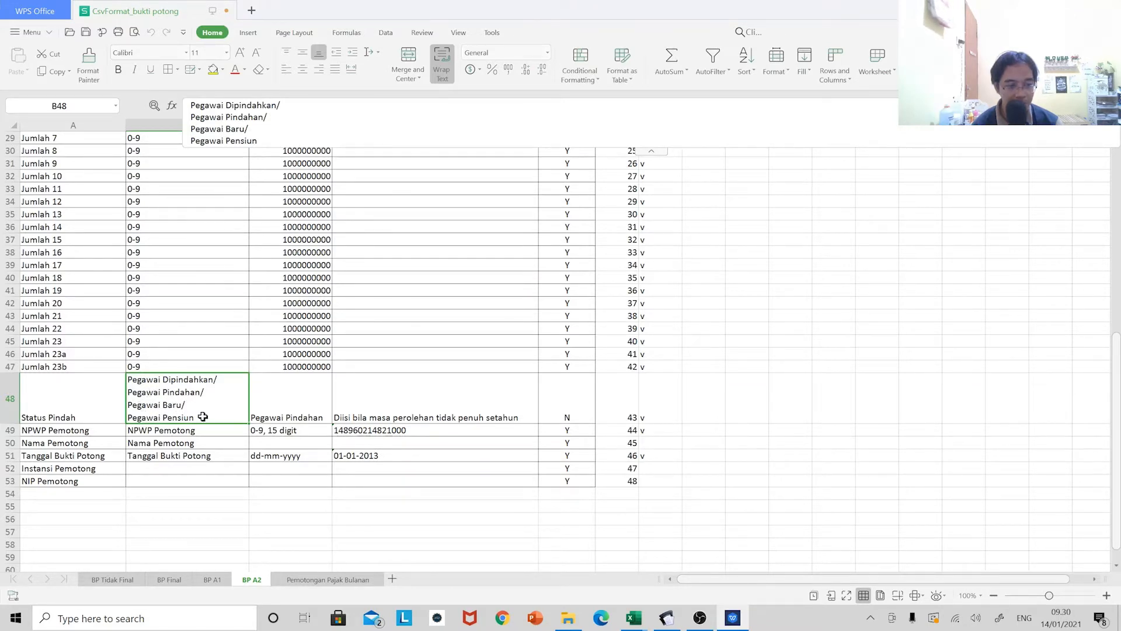
{"action": "left_click", "coordinate": [403, 398]}
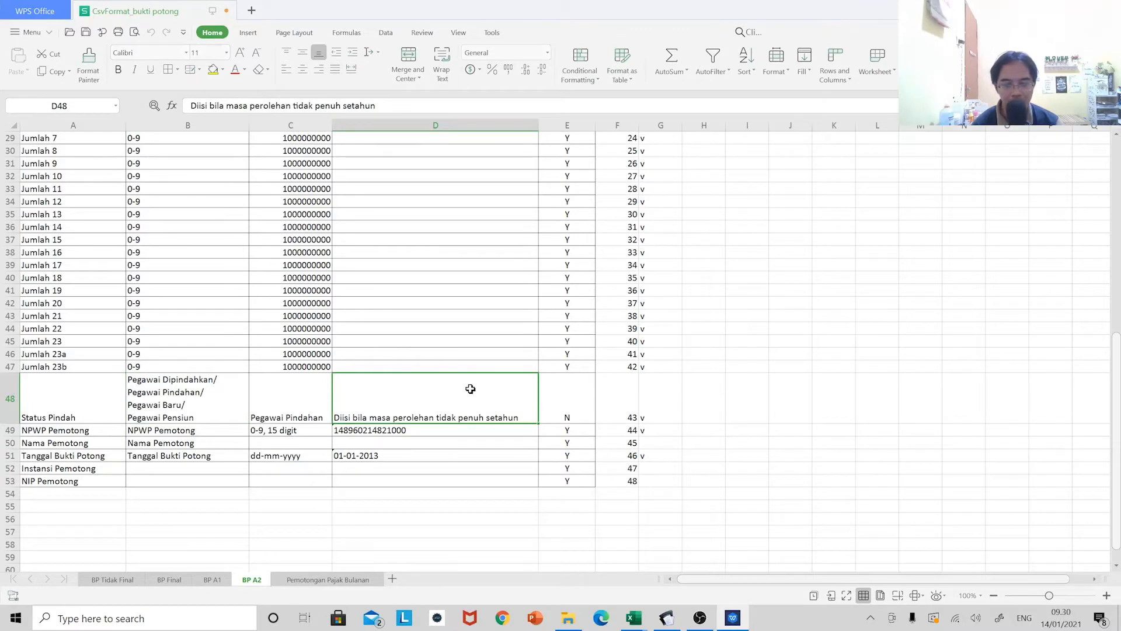
{"action": "left_click", "coordinate": [199, 383]}
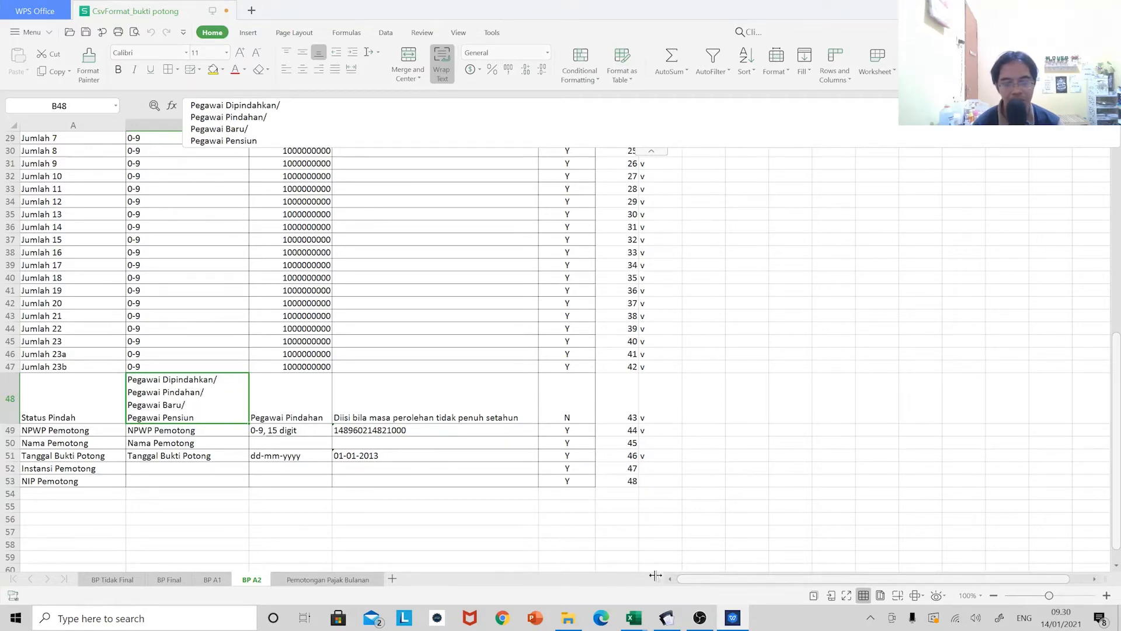
{"action": "left_click", "coordinate": [667, 617]}
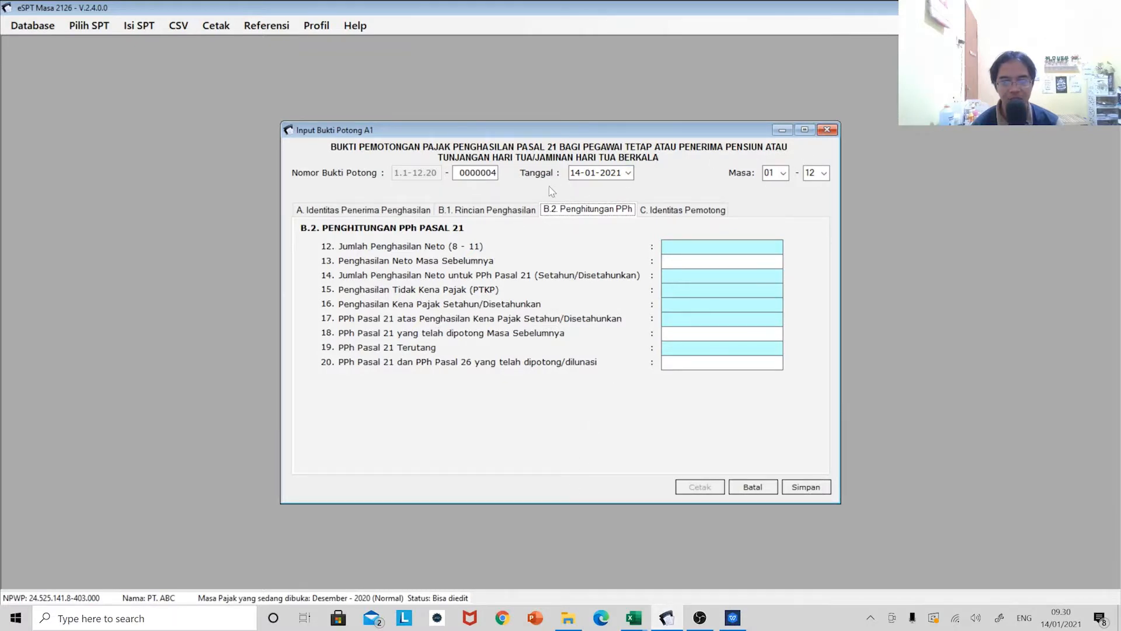
Fill the recipient identity with the first registered employee from Referensi.
{"action": "left_click", "coordinate": [396, 209]}
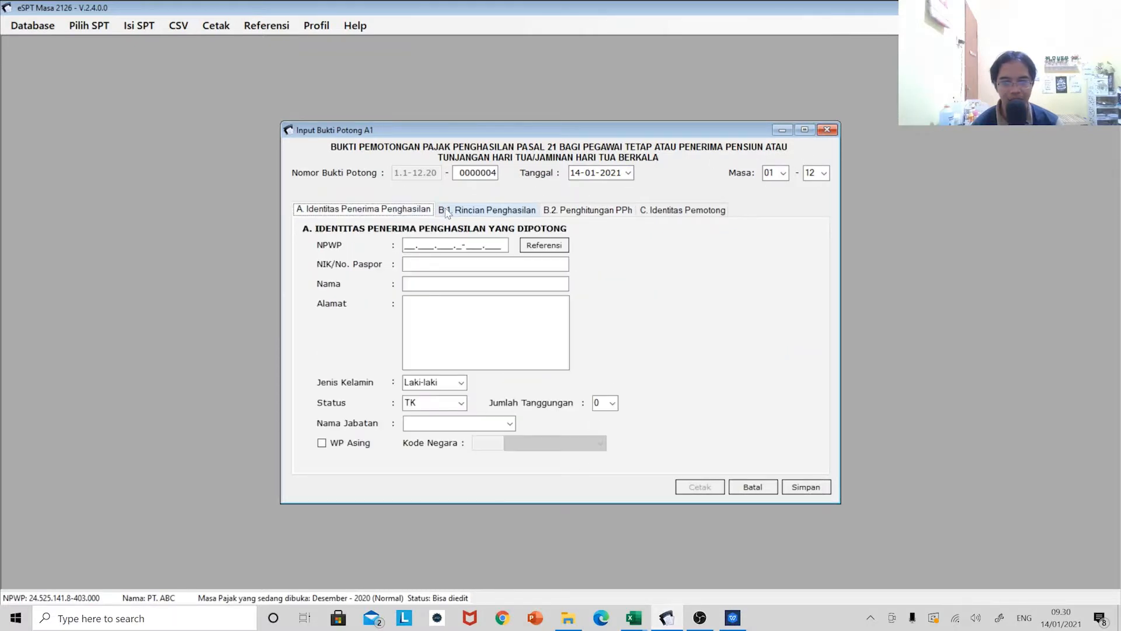
{"action": "left_click", "coordinate": [523, 244]}
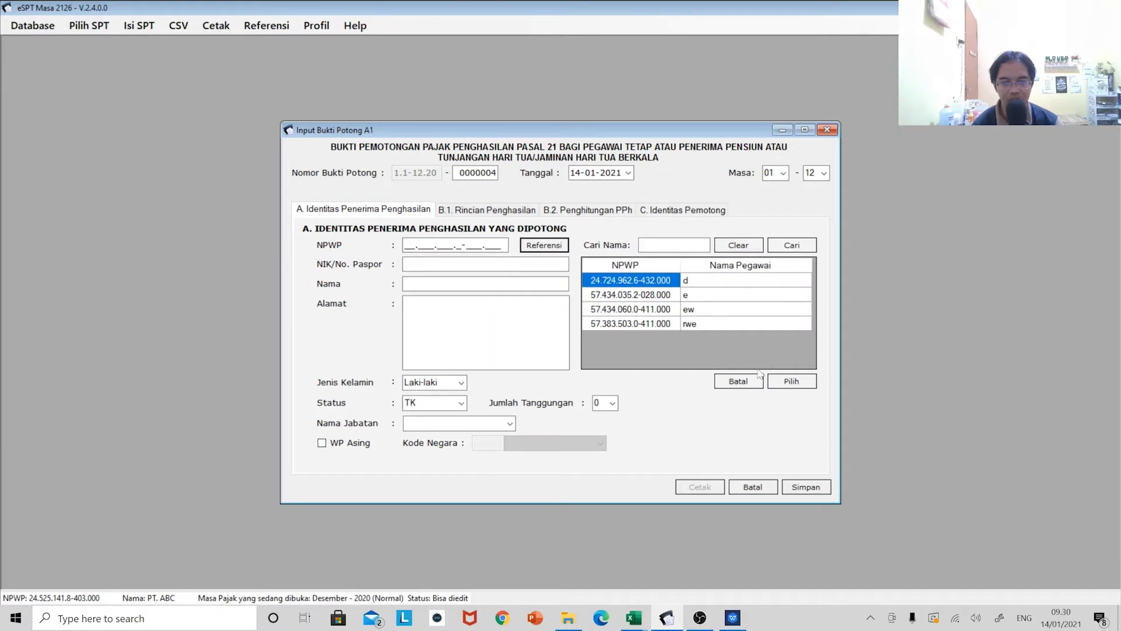
{"action": "left_click", "coordinate": [787, 381]}
{"action": "left_click", "coordinate": [484, 211]}
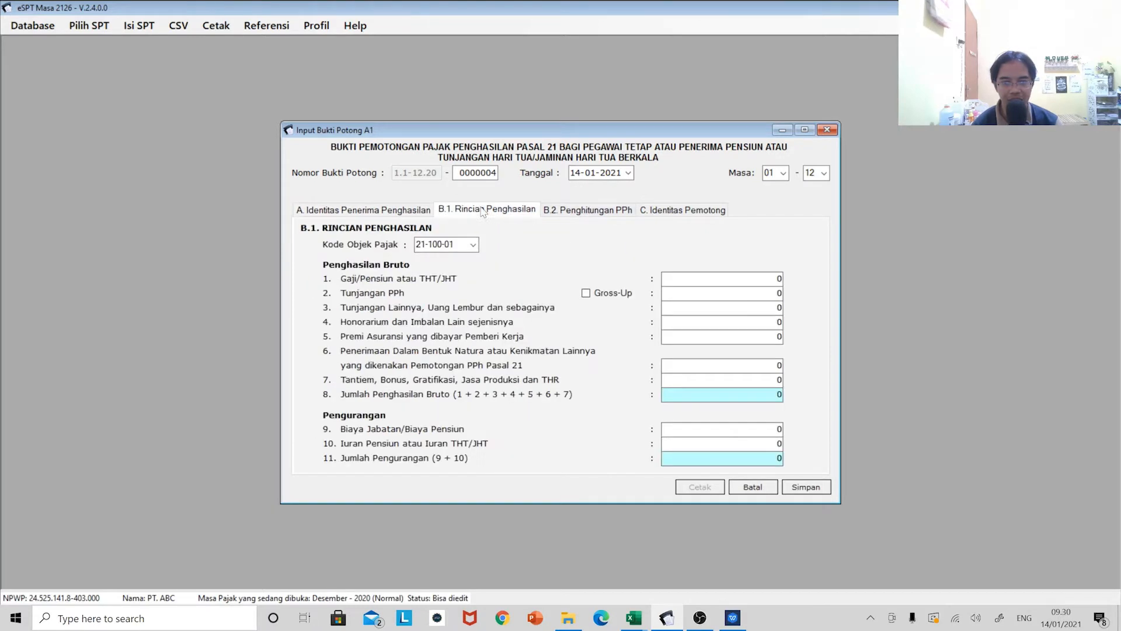
Set the slip date to 31-07-2020.
{"action": "left_click", "coordinate": [628, 173]}
{"action": "left_click", "coordinate": [638, 192]}
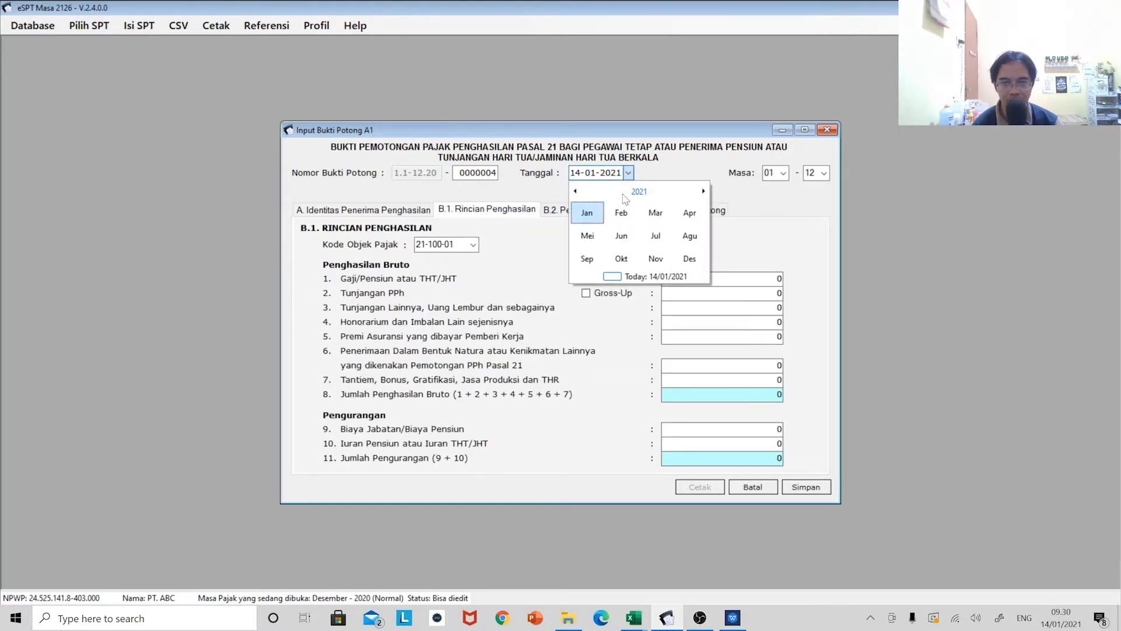
{"action": "left_click", "coordinate": [639, 191]}
{"action": "left_click", "coordinate": [621, 212]}
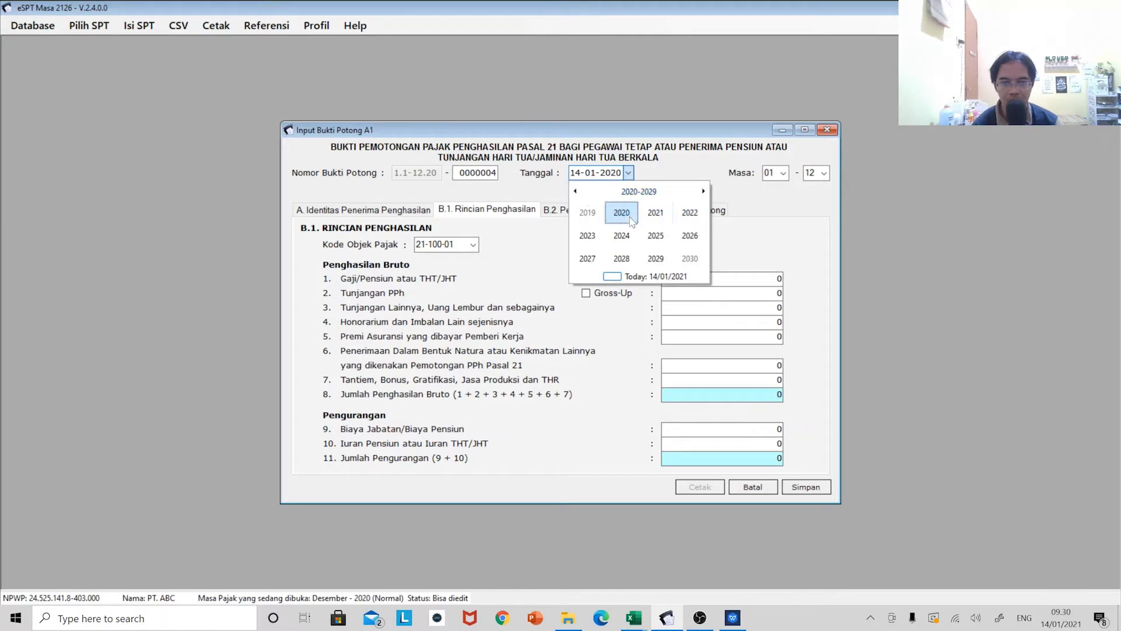
{"action": "left_click", "coordinate": [655, 236]}
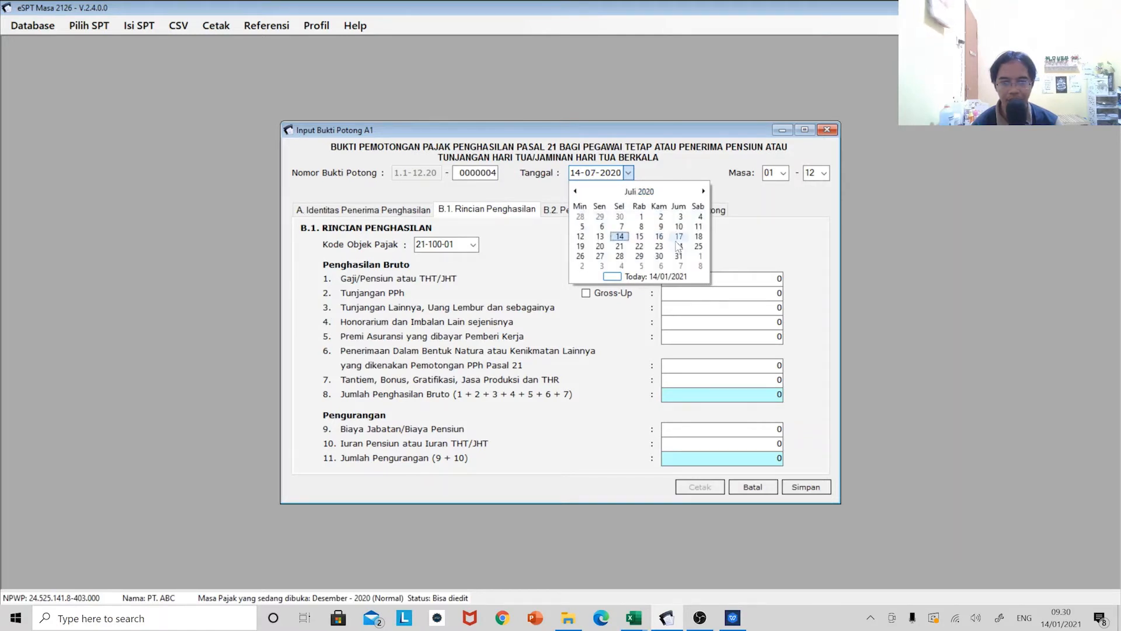
{"action": "left_click", "coordinate": [679, 257]}
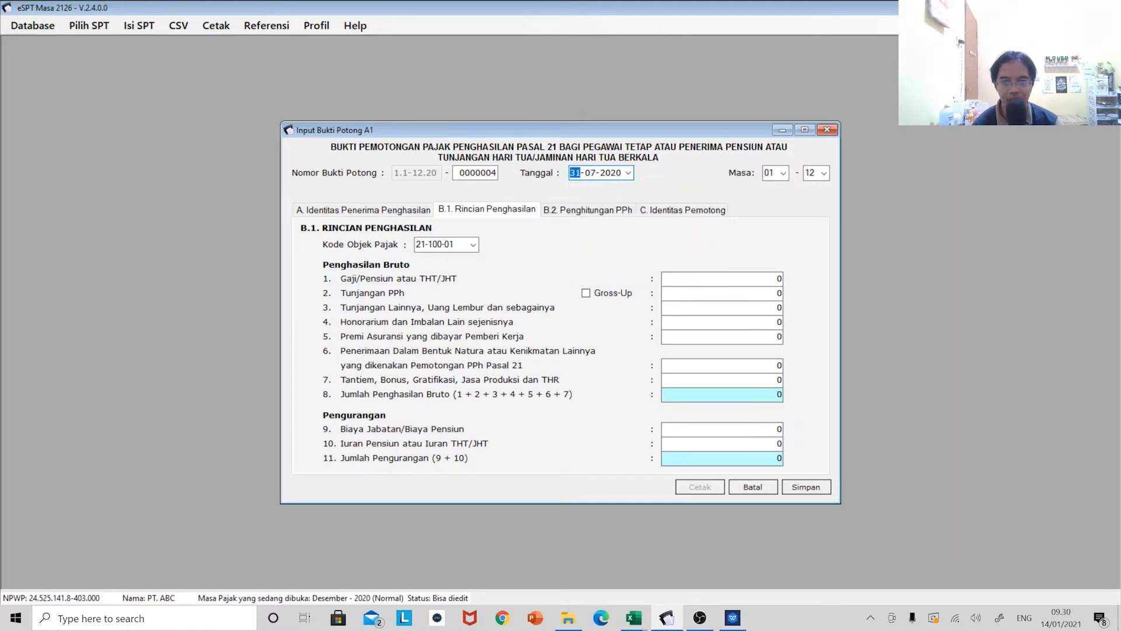
Enter a salary of 50.000.000 and set the period end month to 07.
{"action": "type", "text": "50.000.00"}
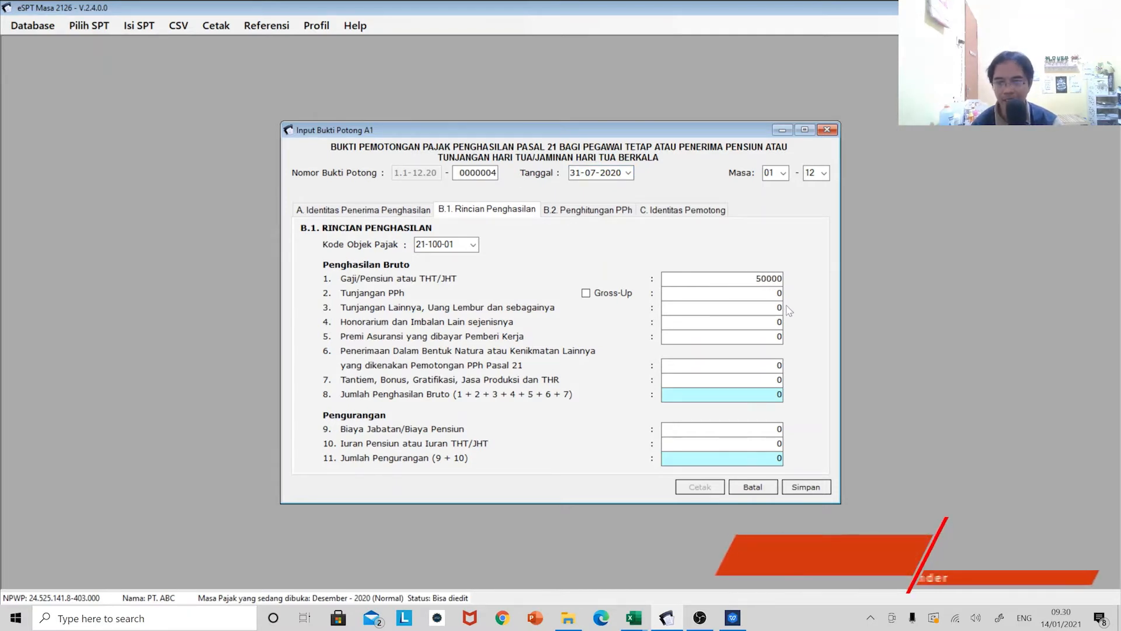
{"action": "type", "text": "00"}
{"action": "key", "text": "Tab"}
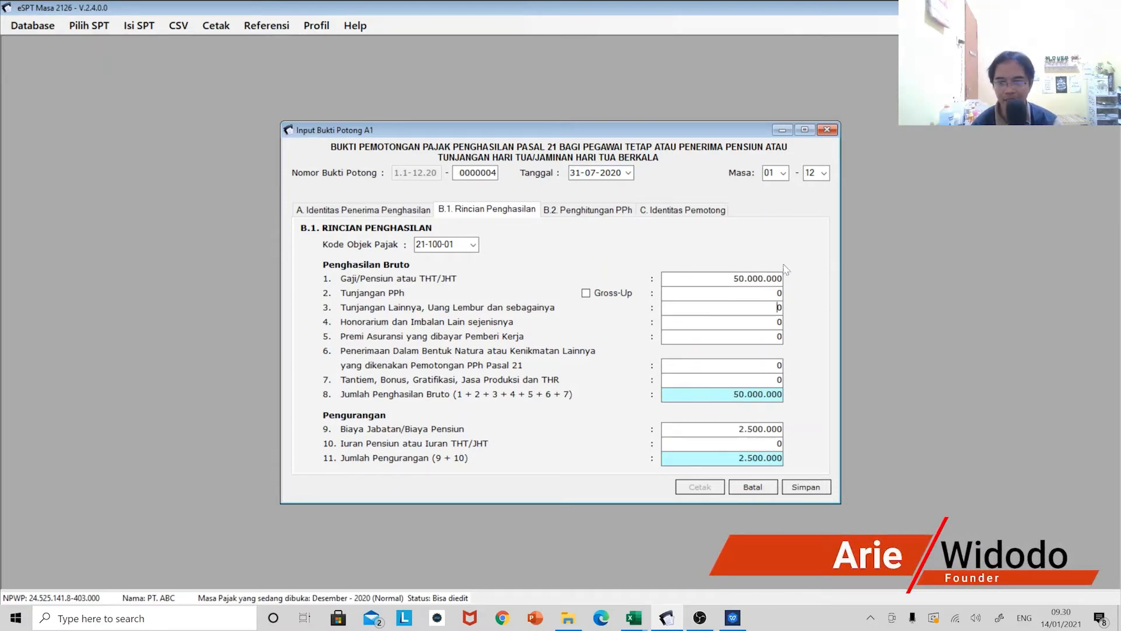
{"action": "left_click", "coordinate": [824, 173]}
{"action": "left_click", "coordinate": [813, 249]}
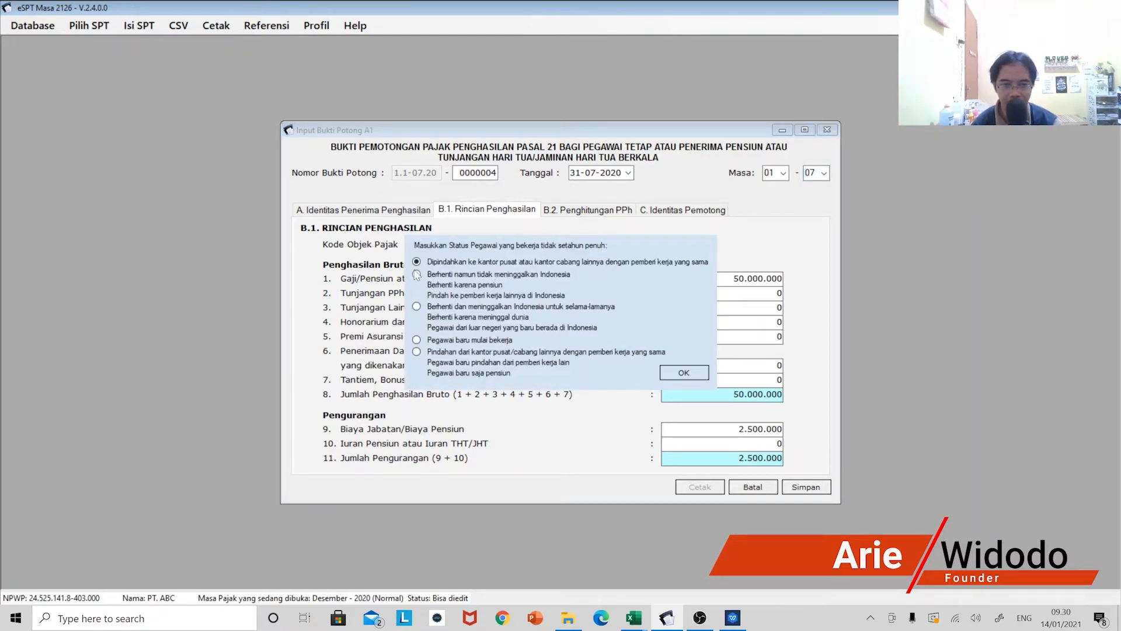
Choose status Berhenti namun tidak meninggalkan Indonesia, save slip 0000004 and start a new slip.
{"action": "left_click", "coordinate": [416, 274]}
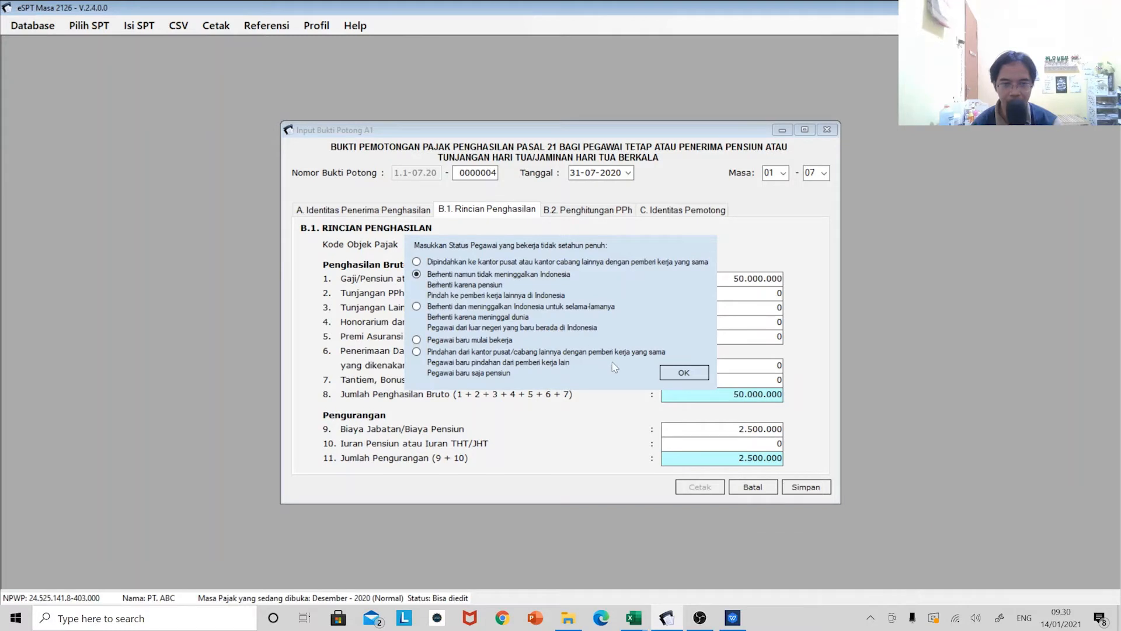
{"action": "left_click", "coordinate": [682, 373]}
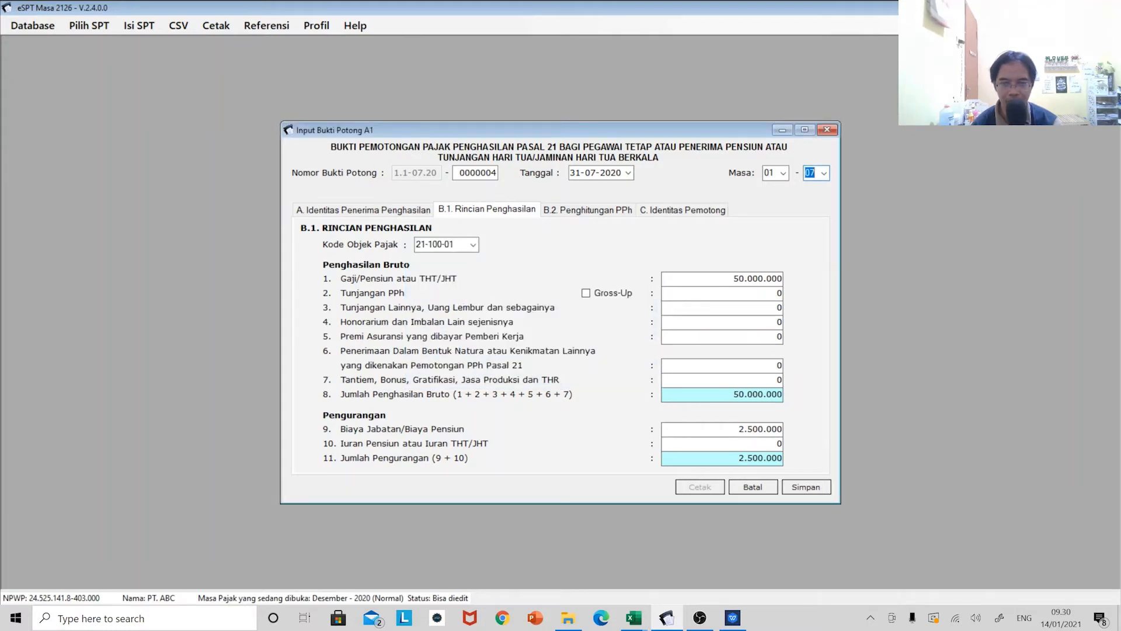
{"action": "left_click", "coordinate": [805, 487]}
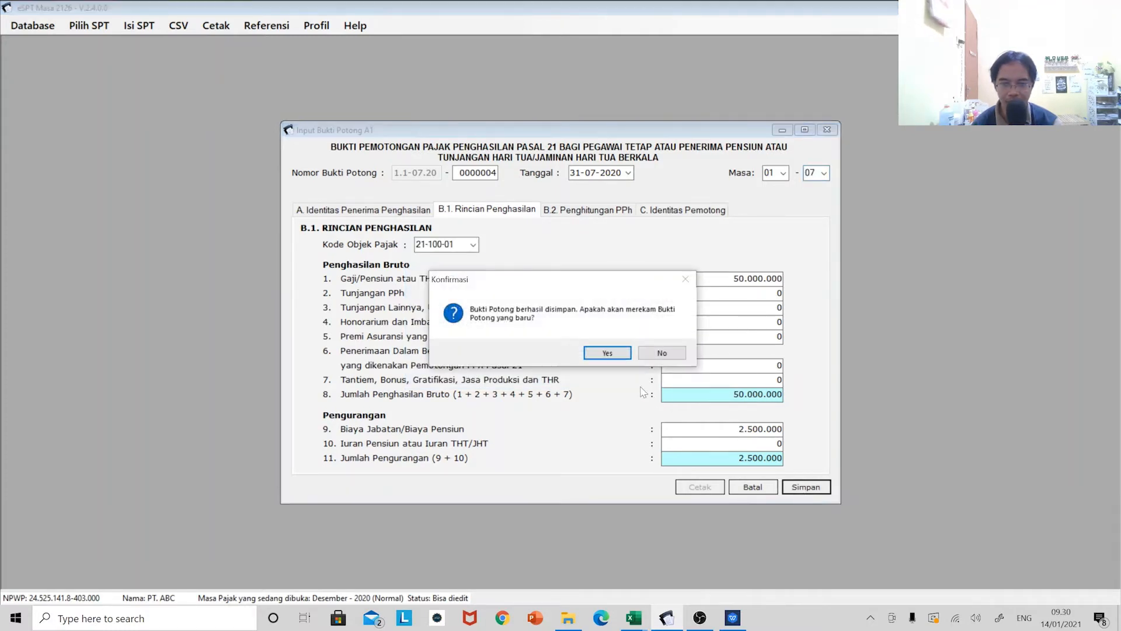
{"action": "left_click", "coordinate": [616, 353]}
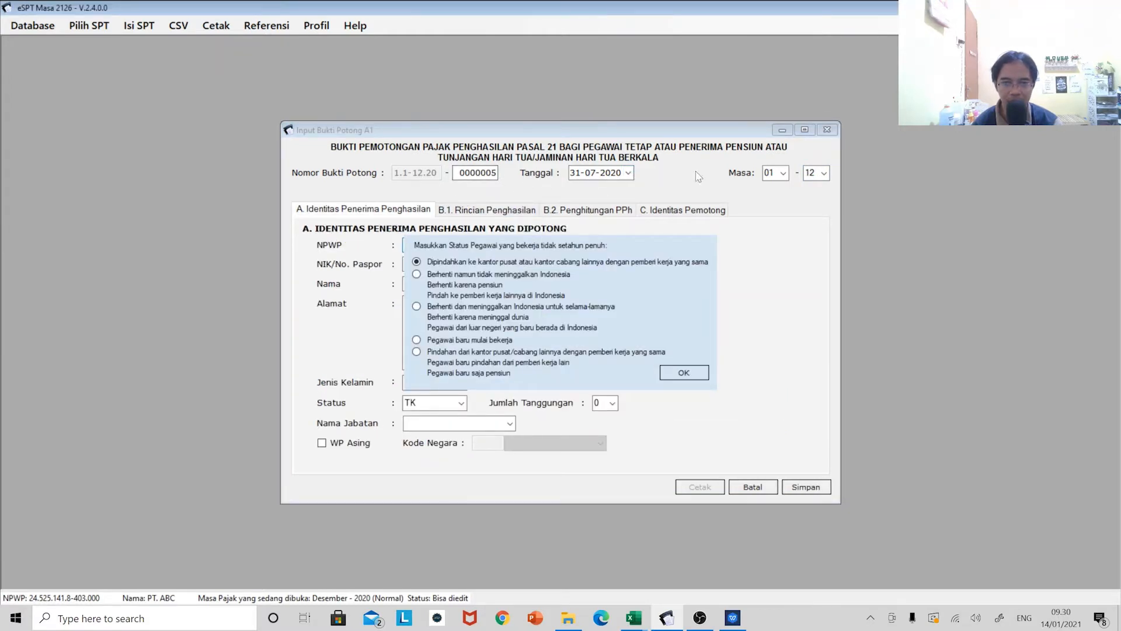
Set the period start month to 04 and confirm the new-employee status.
{"action": "left_click", "coordinate": [823, 173]}
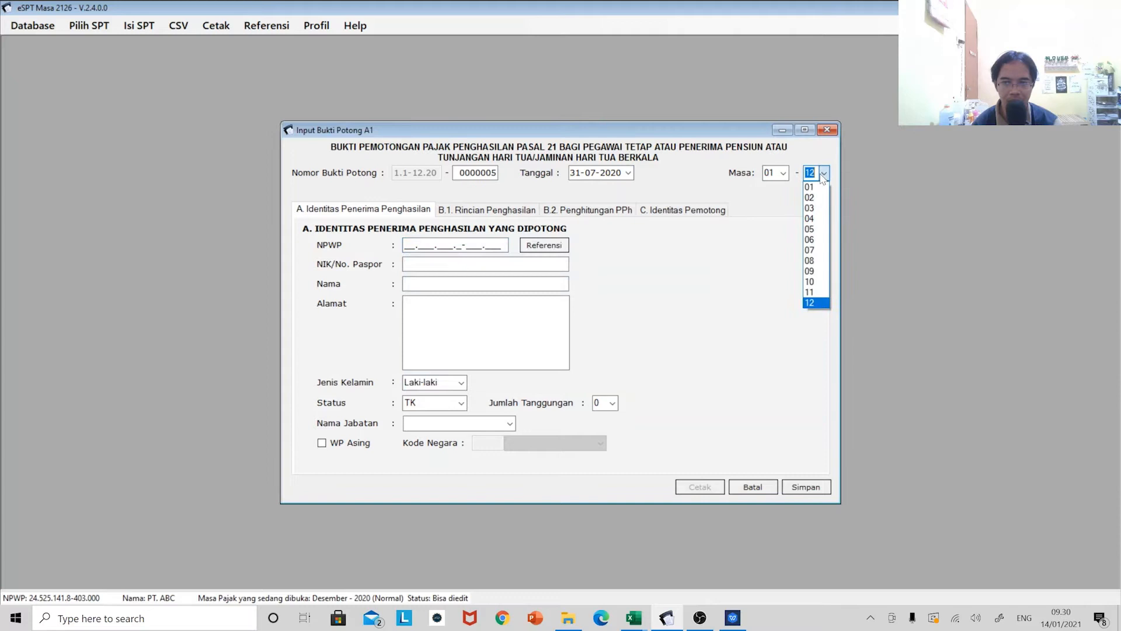
{"action": "left_click", "coordinate": [783, 173]}
{"action": "left_click", "coordinate": [782, 173]}
{"action": "left_click", "coordinate": [771, 218]}
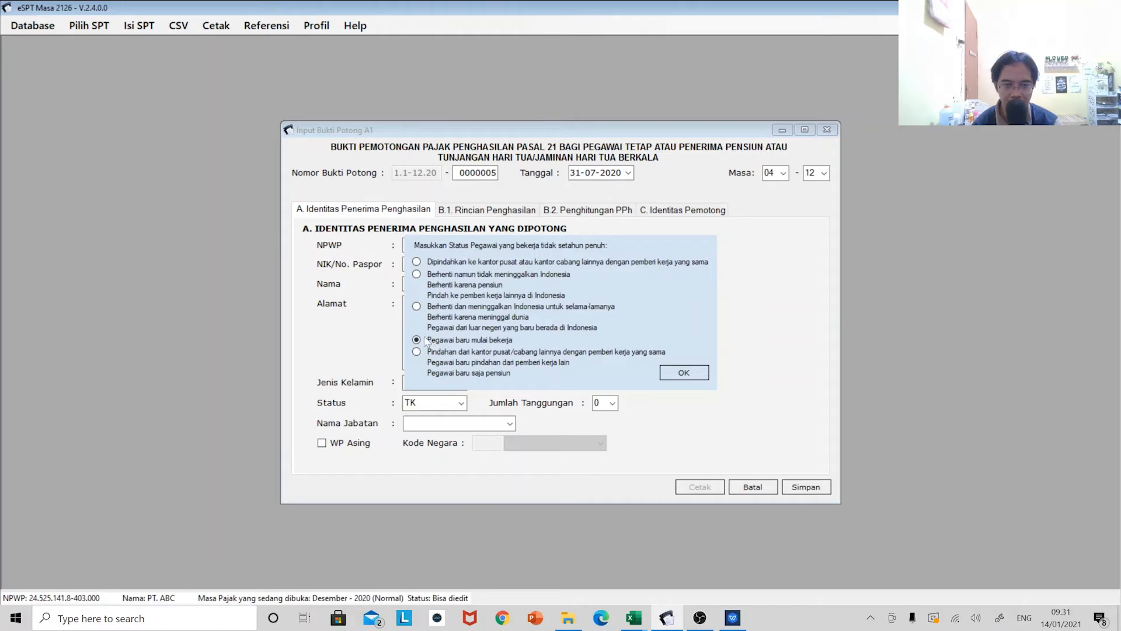
{"action": "left_click", "coordinate": [680, 374]}
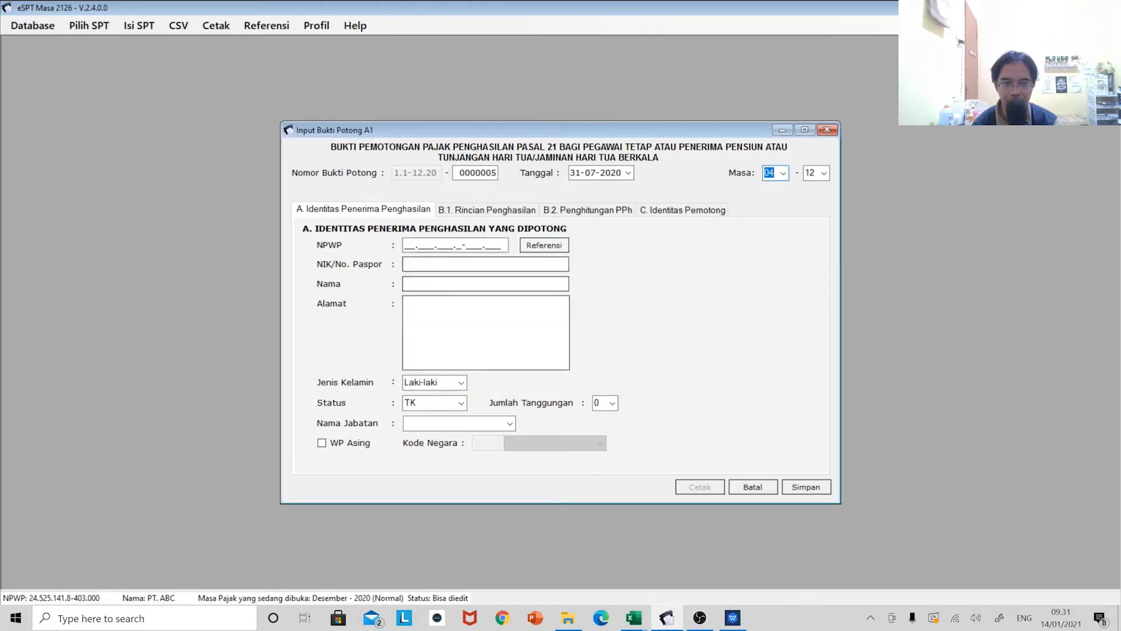
Fill slip 0000005 with the second registered employee and a salary of 66.666.666.666.
{"action": "left_click", "coordinate": [543, 245]}
{"action": "left_click", "coordinate": [671, 302]}
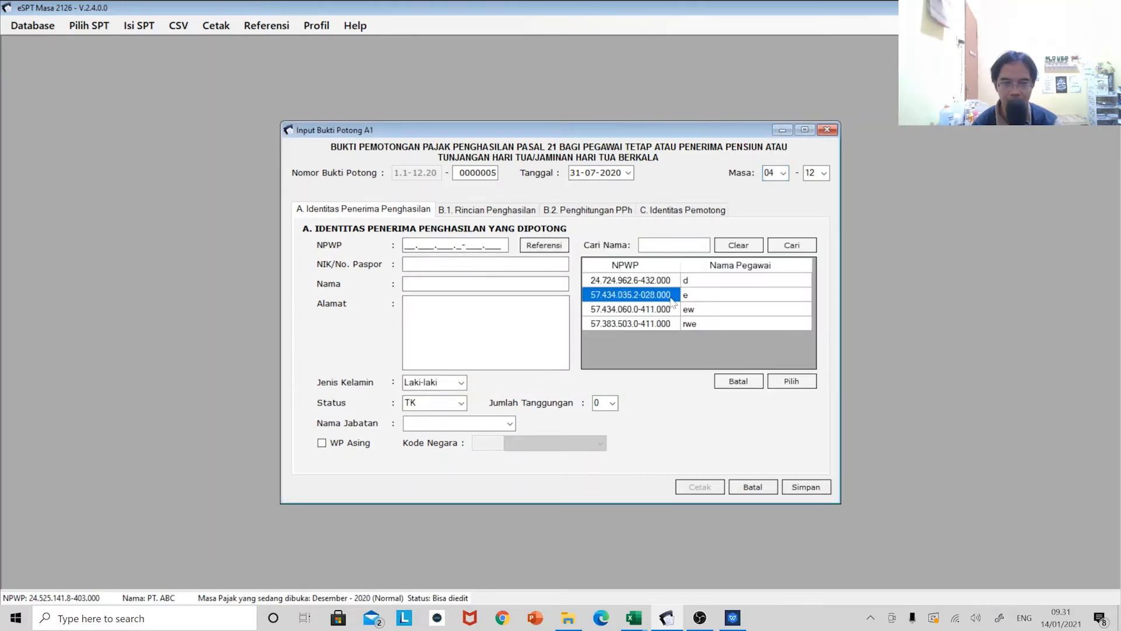
{"action": "left_click", "coordinate": [791, 381]}
{"action": "left_click", "coordinate": [496, 210]}
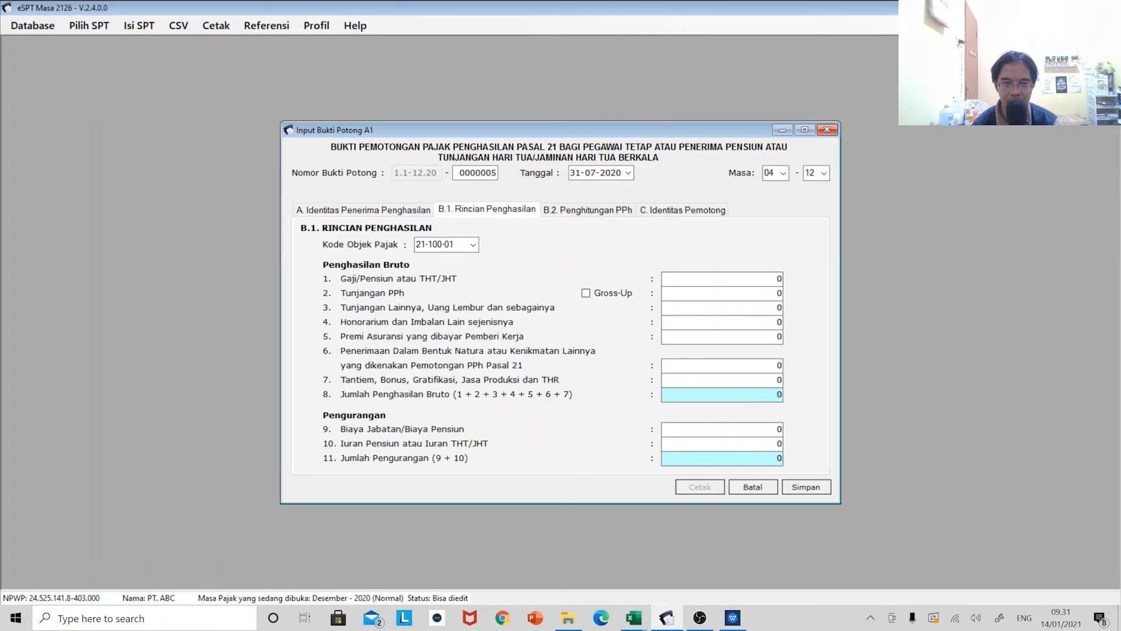
{"action": "type", "text": "666666"}
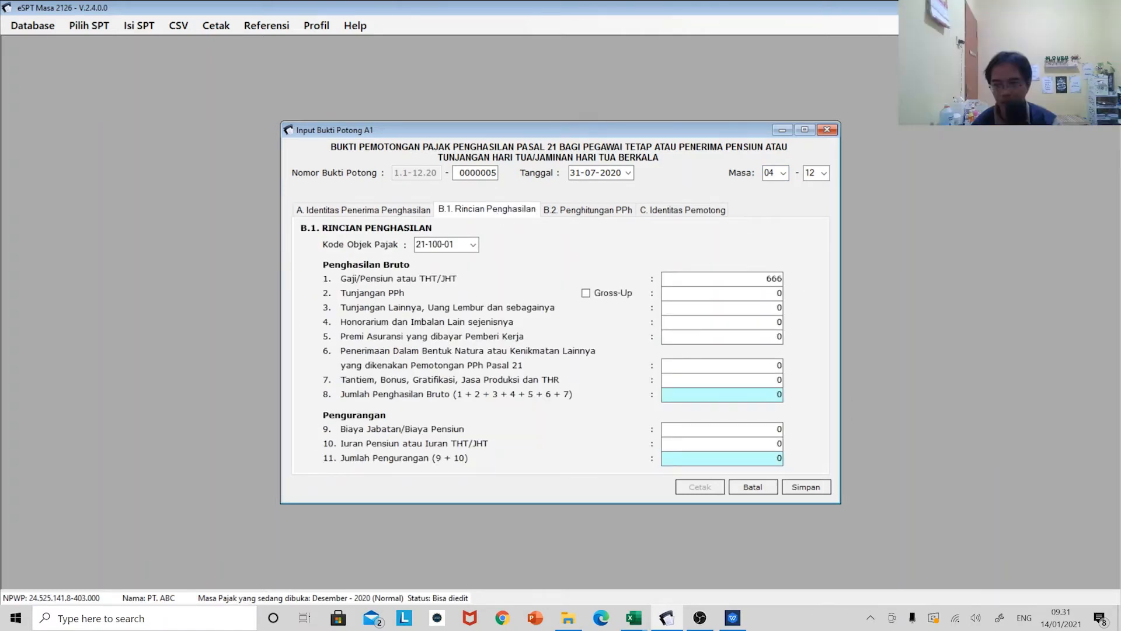
{"action": "key", "text": "Tab"}
{"action": "key", "text": "Tab"}
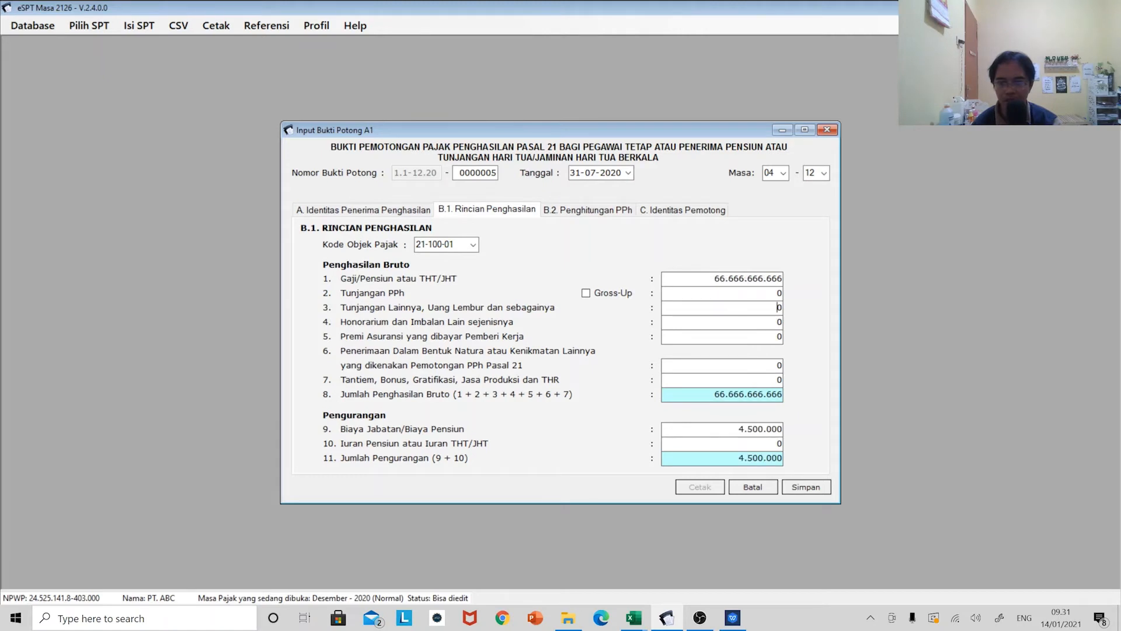
{"action": "left_click", "coordinate": [605, 208]}
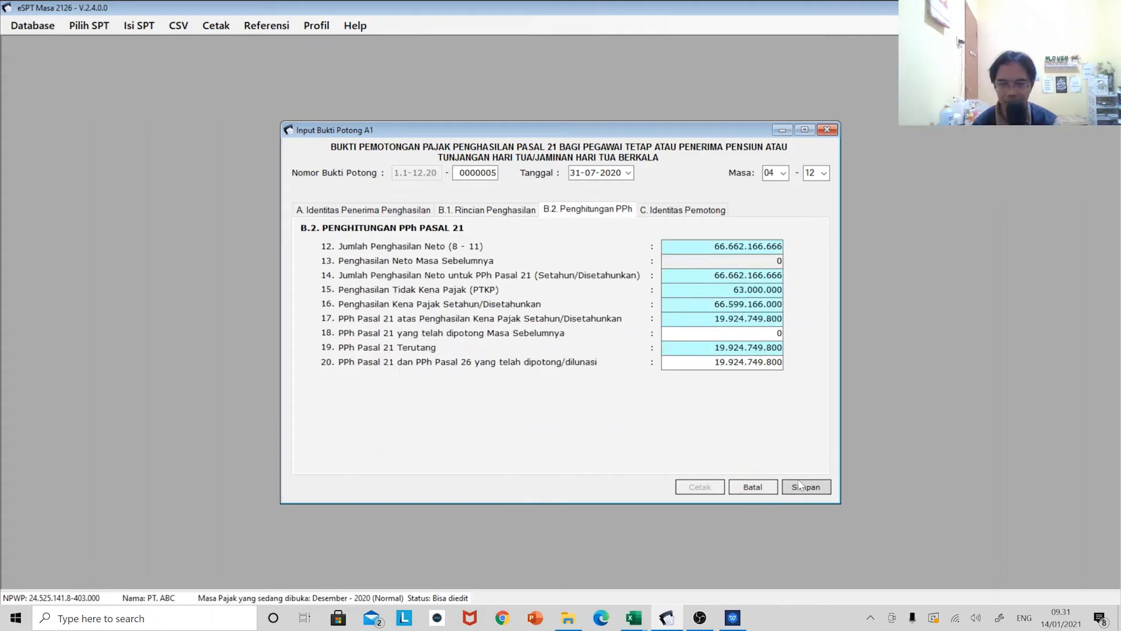
Date the slip 31-12-2020, save it and start a new slip.
{"action": "left_click", "coordinate": [629, 173]}
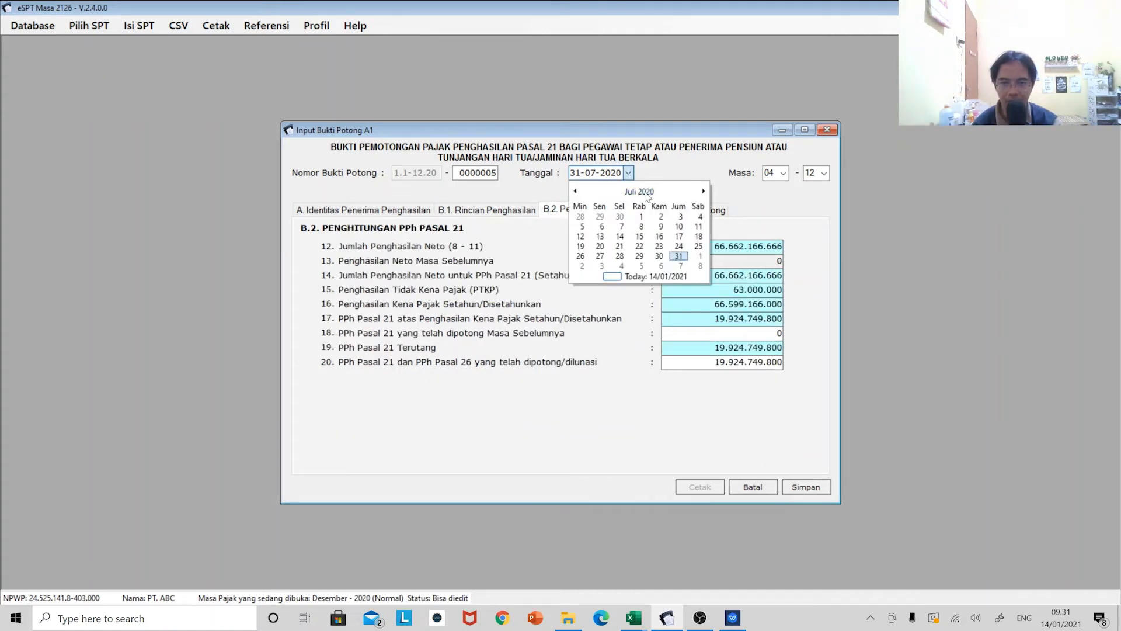
{"action": "left_click", "coordinate": [647, 193]}
{"action": "left_click", "coordinate": [683, 257]}
{"action": "left_click", "coordinate": [660, 259]}
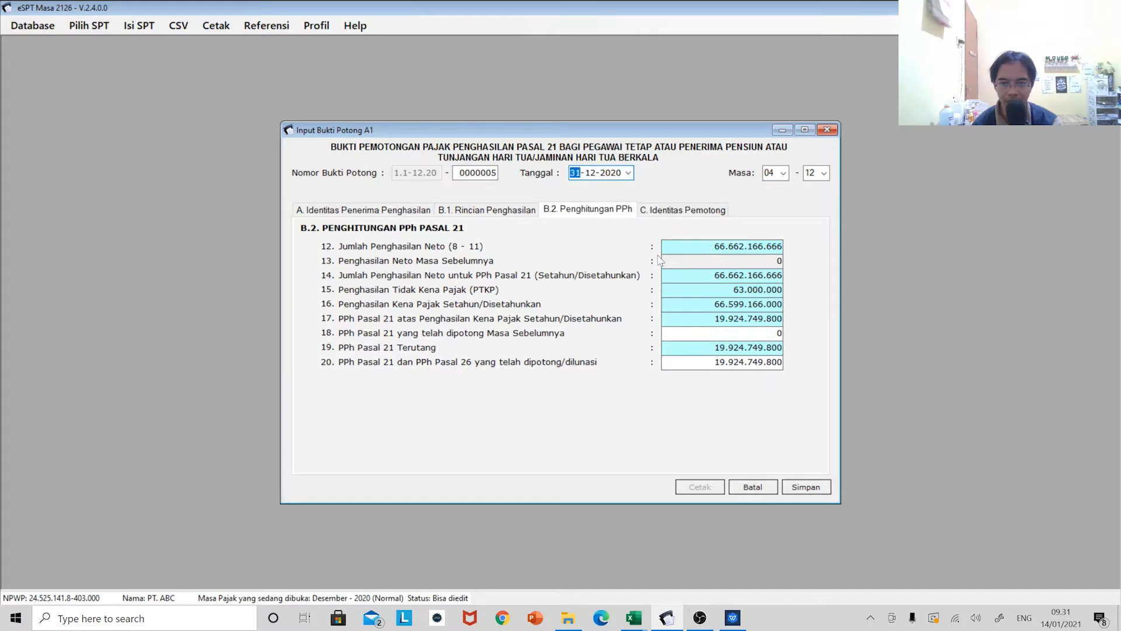
{"action": "left_click", "coordinate": [806, 486]}
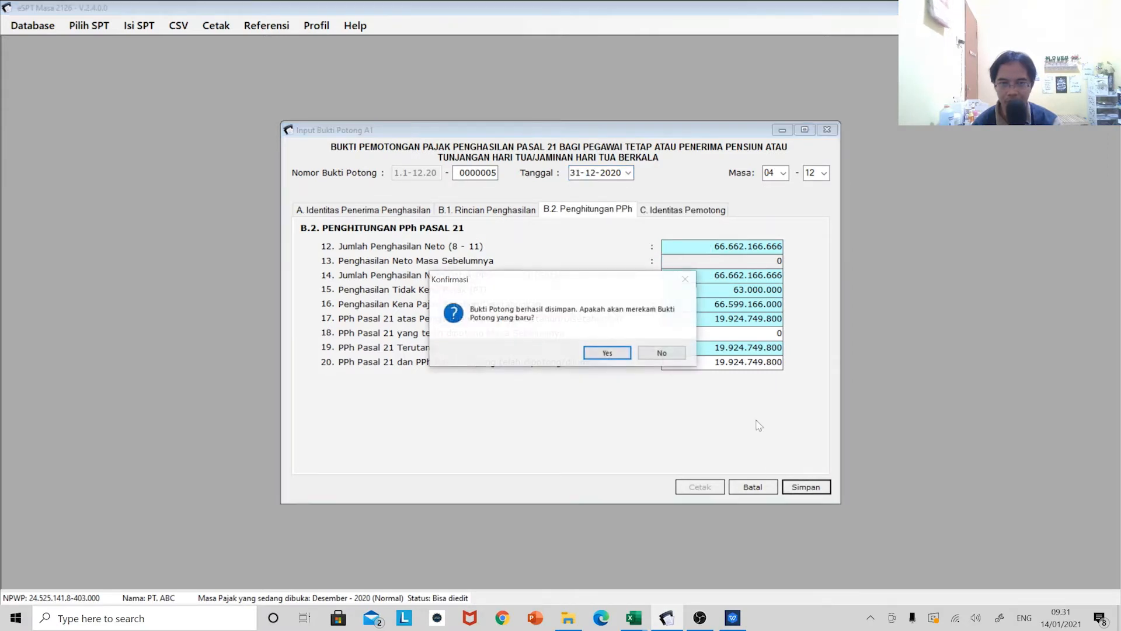
{"action": "left_click", "coordinate": [615, 352]}
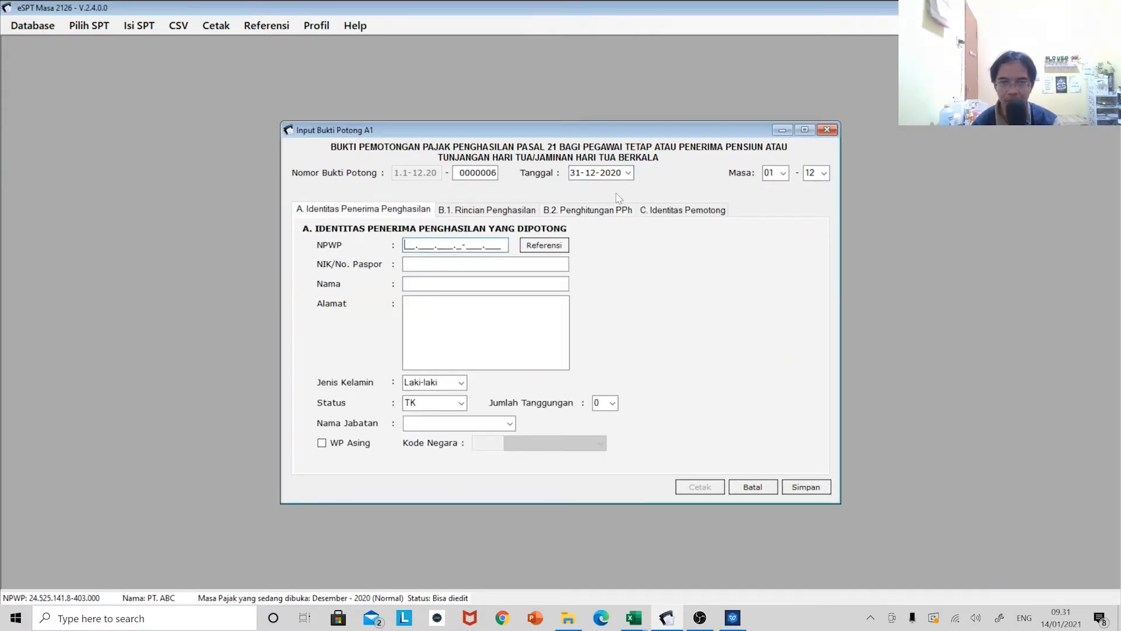
Fill slip 0000006 with the third employee, period end month 07, accepting the partial-year status.
{"action": "left_click", "coordinate": [544, 245]}
{"action": "left_click", "coordinate": [631, 311]}
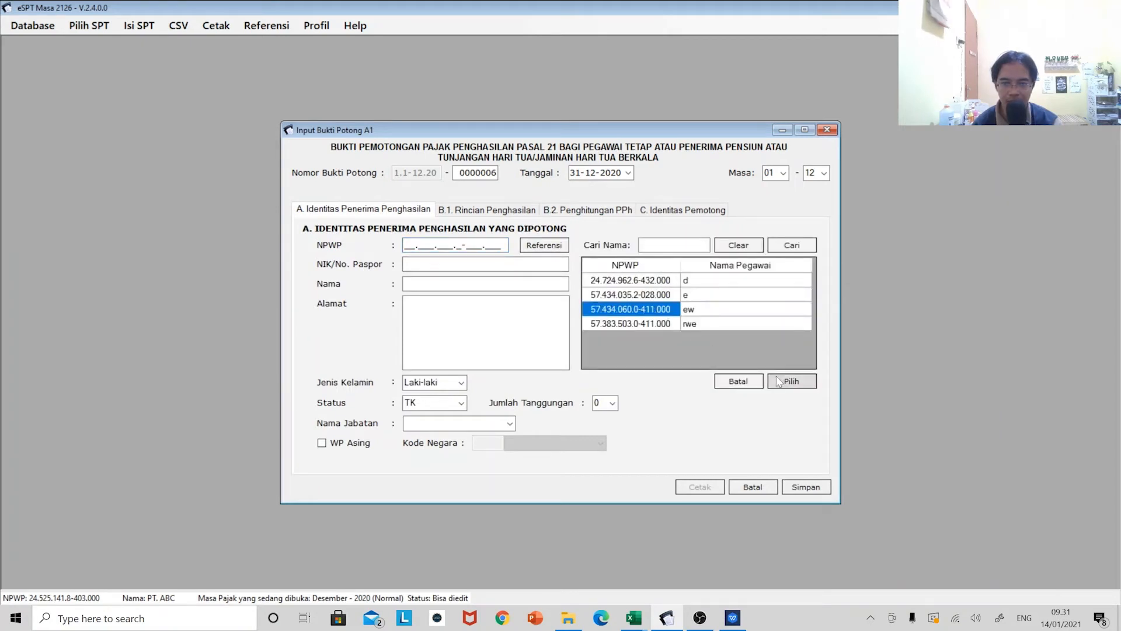
{"action": "left_click", "coordinate": [787, 381]}
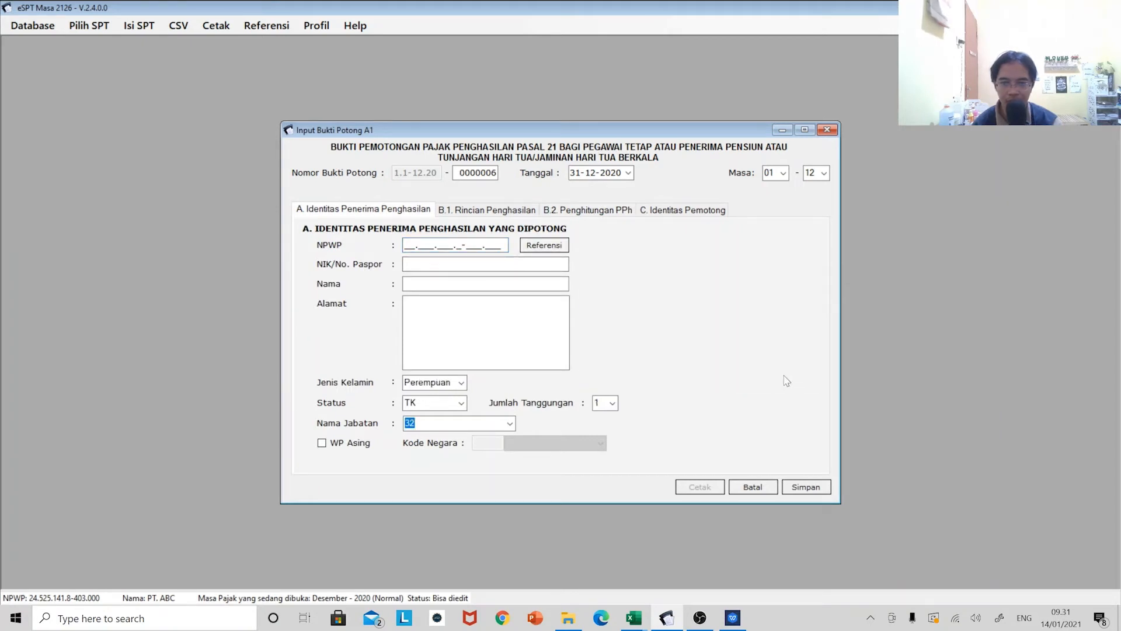
{"action": "left_click", "coordinate": [824, 172]}
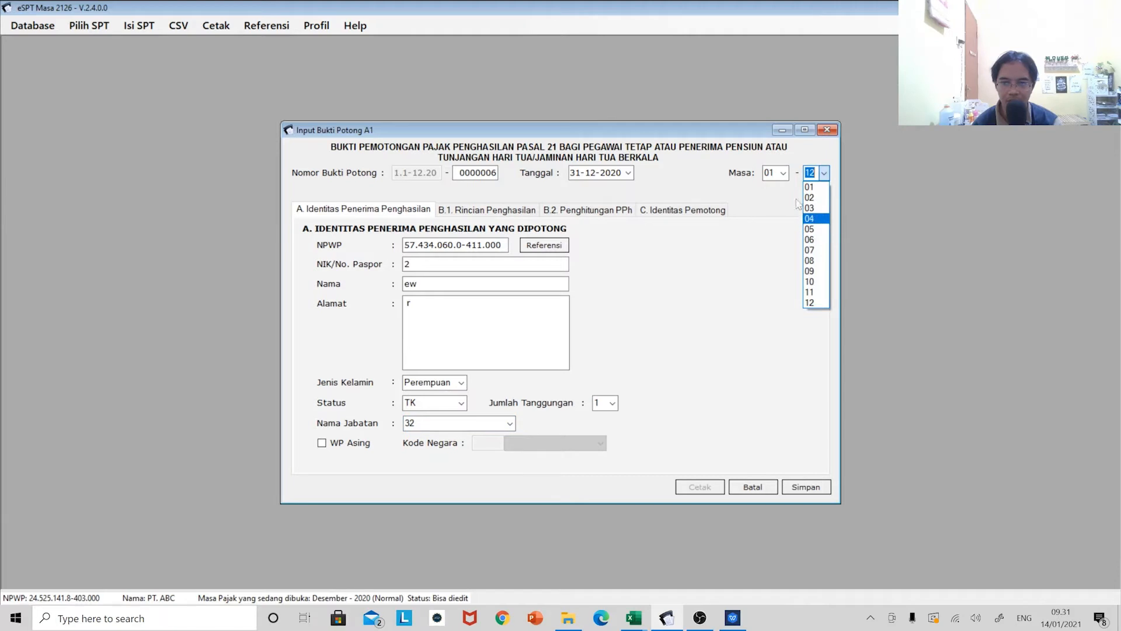
{"action": "left_click", "coordinate": [816, 250]}
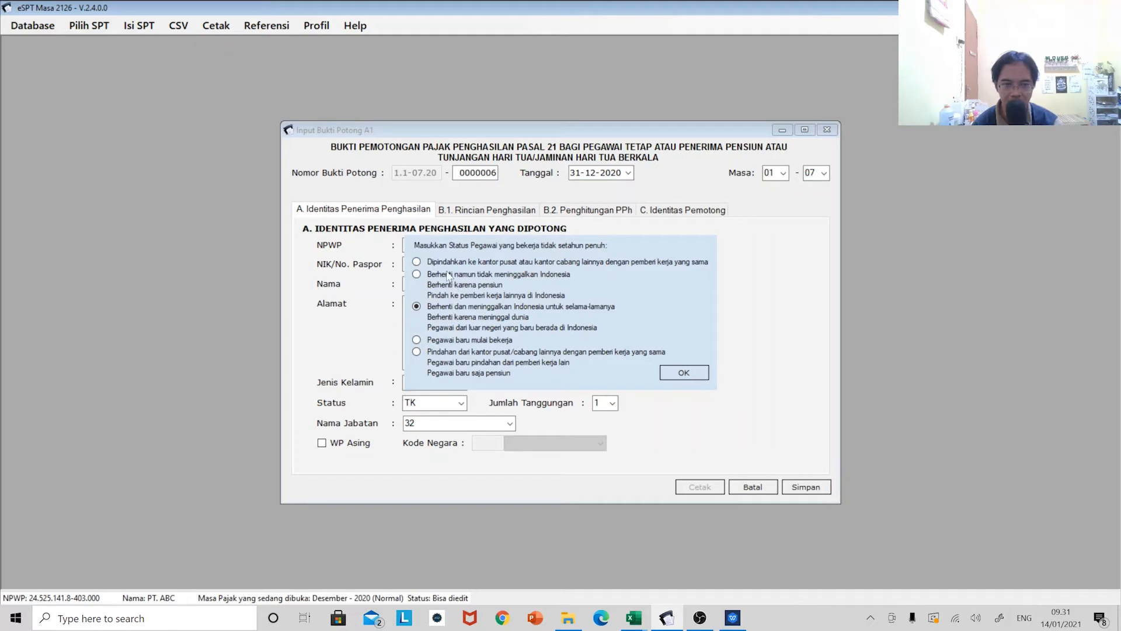
{"action": "left_click", "coordinate": [684, 373]}
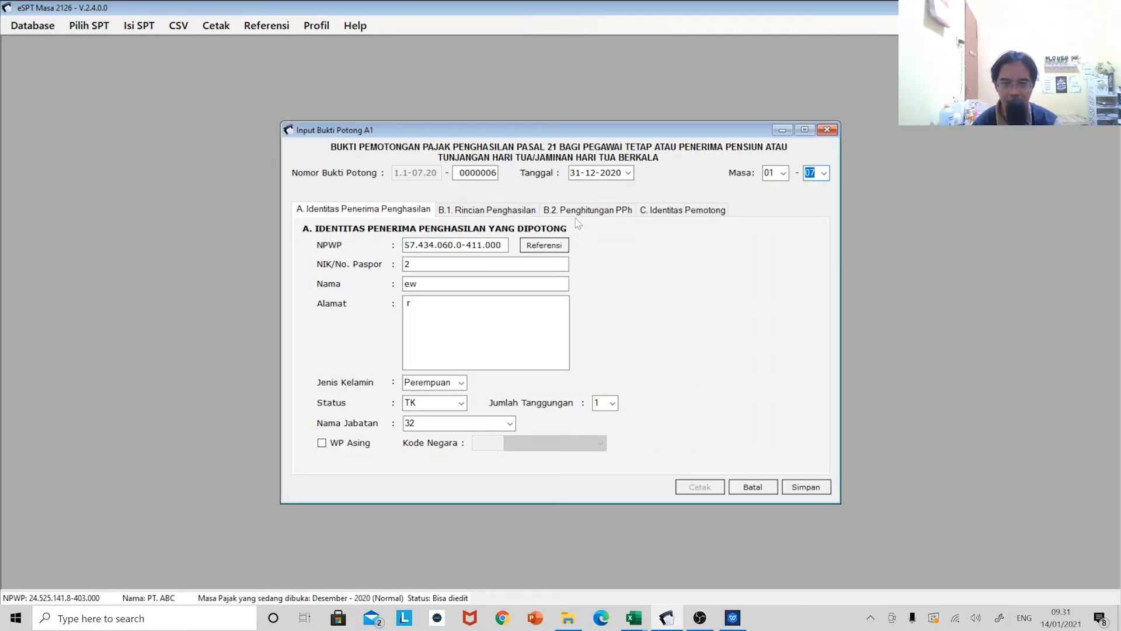
Enter a salary of 6.200.000.000, save the slip and start a new one.
{"action": "left_click", "coordinate": [505, 210]}
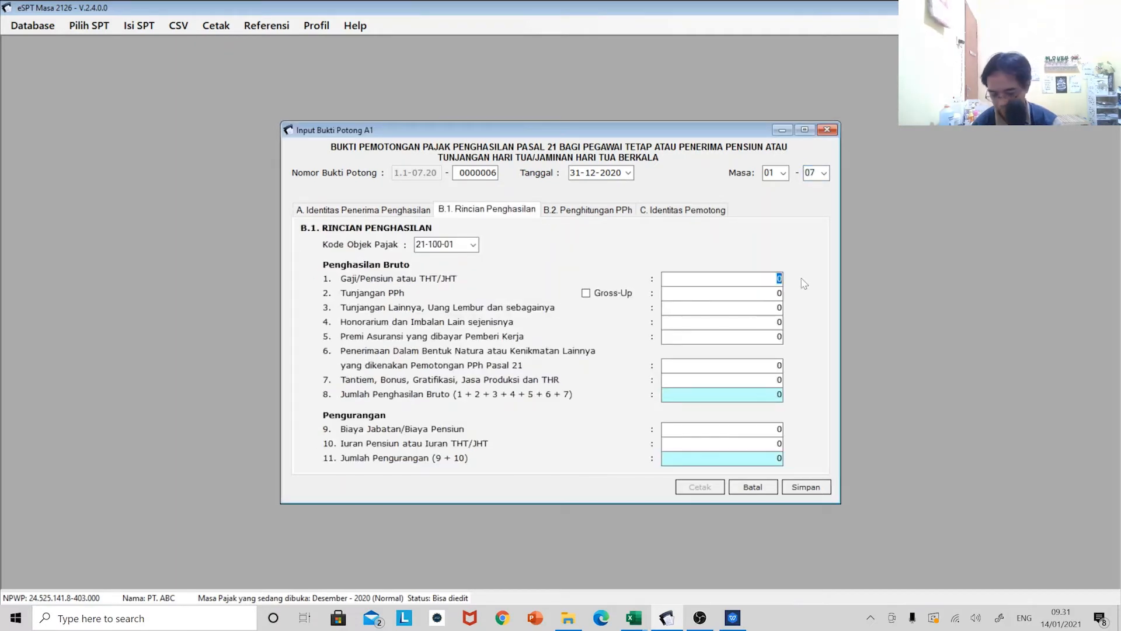
{"action": "type", "text": "6.200.000.000"}
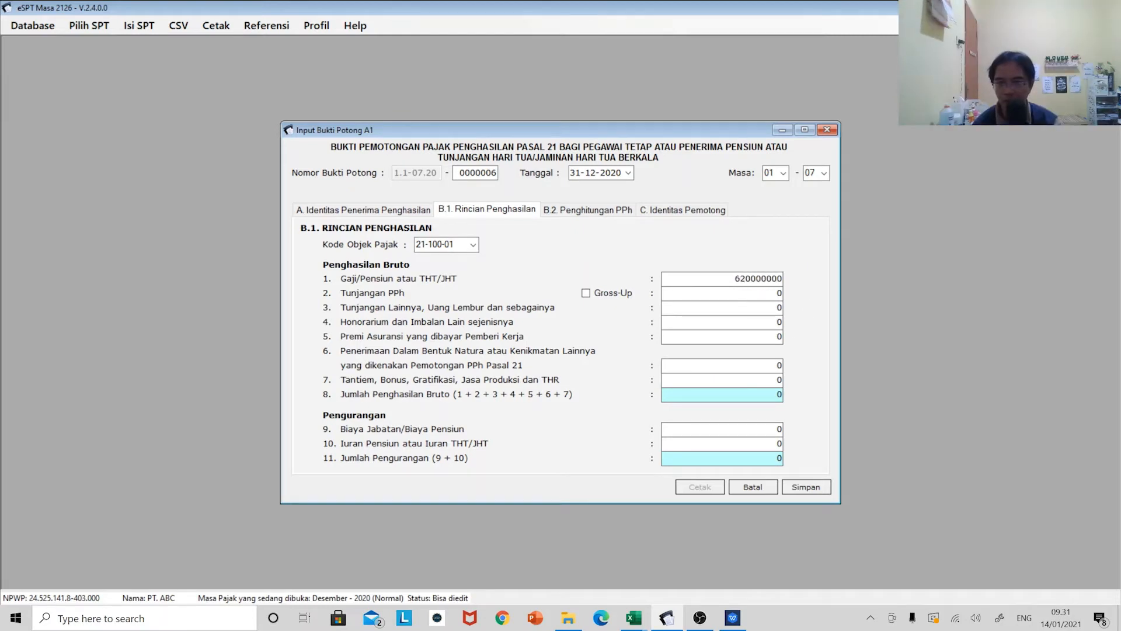
{"action": "left_click", "coordinate": [778, 336]}
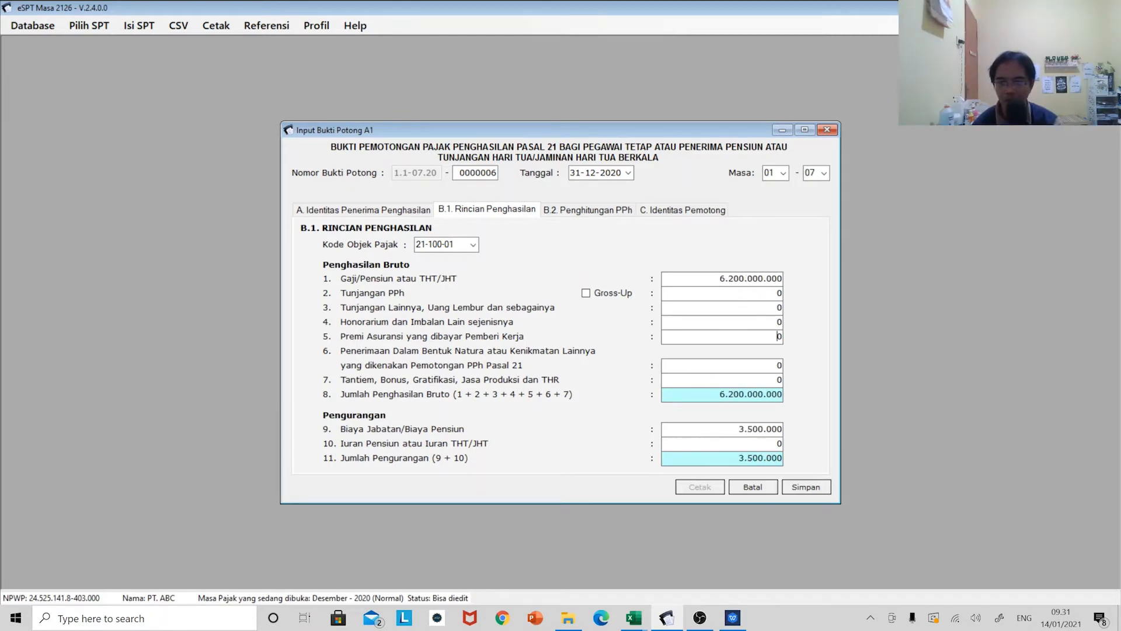
{"action": "left_click", "coordinate": [622, 213]}
{"action": "left_click", "coordinate": [807, 487]}
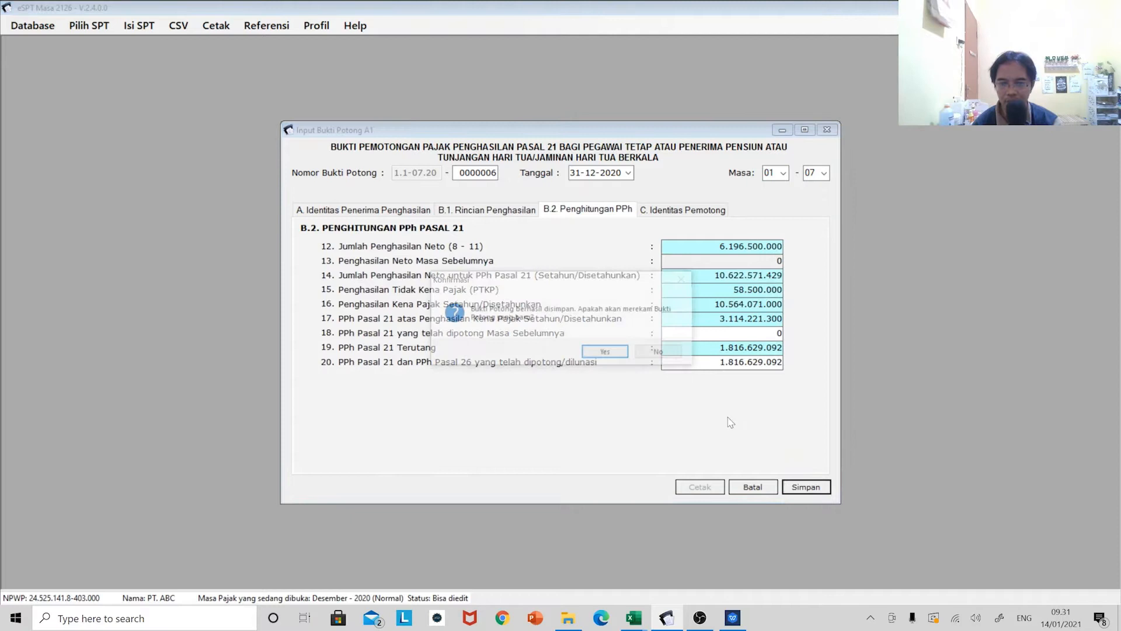
{"action": "left_click", "coordinate": [614, 356]}
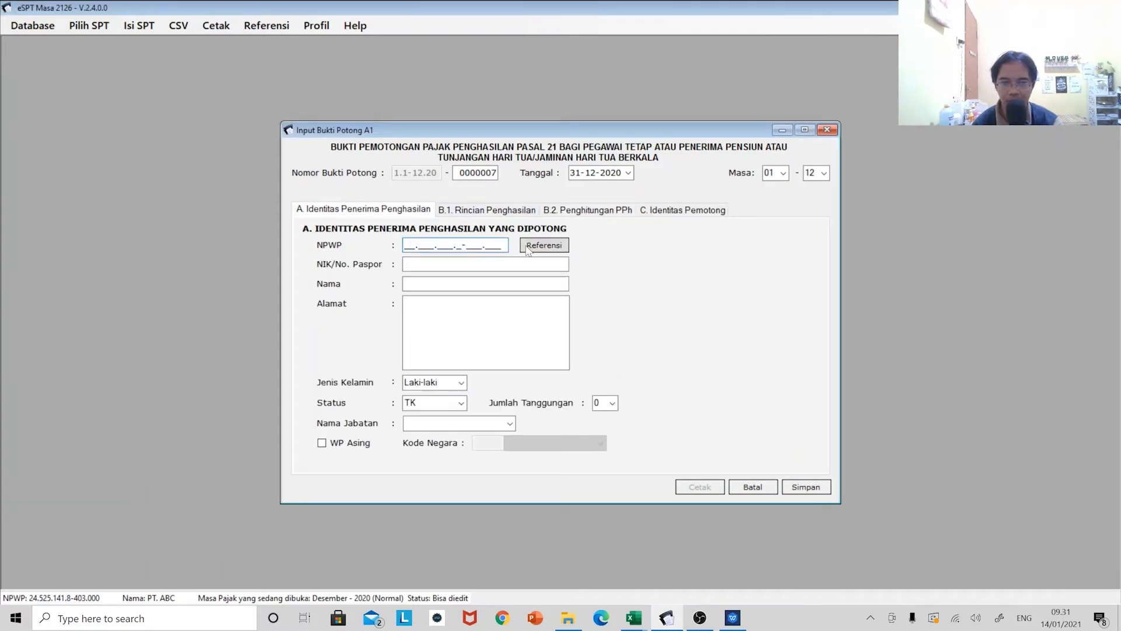
Fill slip 0000007 with the fourth employee, period end 05, accepting the transferred-to-head-office status.
{"action": "left_click", "coordinate": [528, 246]}
{"action": "left_click", "coordinate": [666, 323]}
{"action": "left_click", "coordinate": [792, 377]}
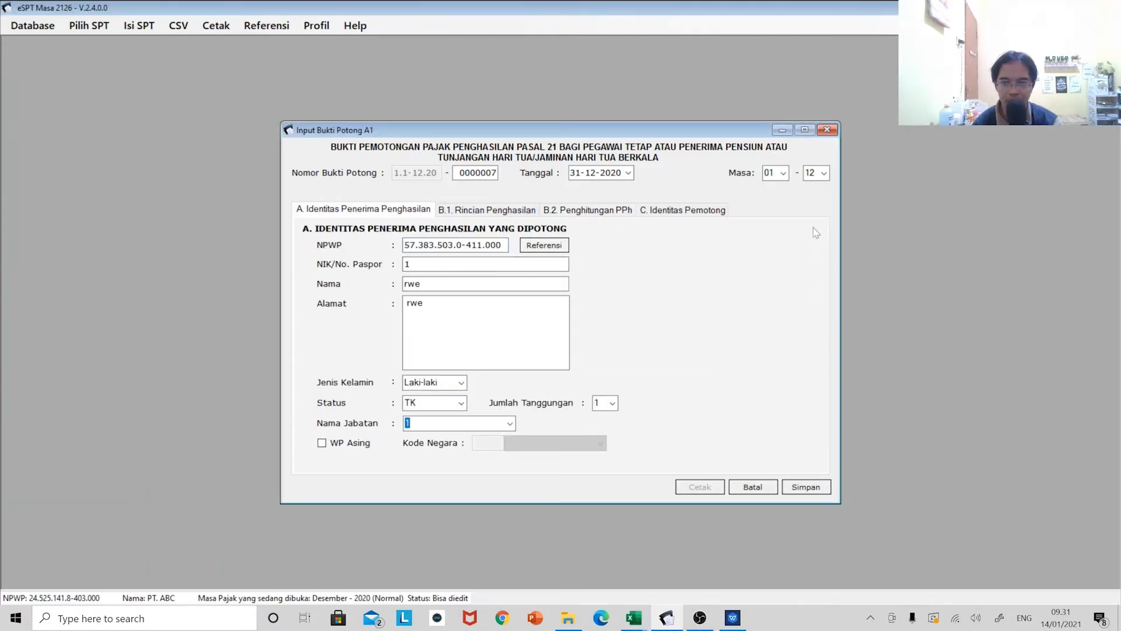
{"action": "left_click", "coordinate": [820, 175]}
{"action": "left_click", "coordinate": [825, 173]}
{"action": "left_click", "coordinate": [812, 234]}
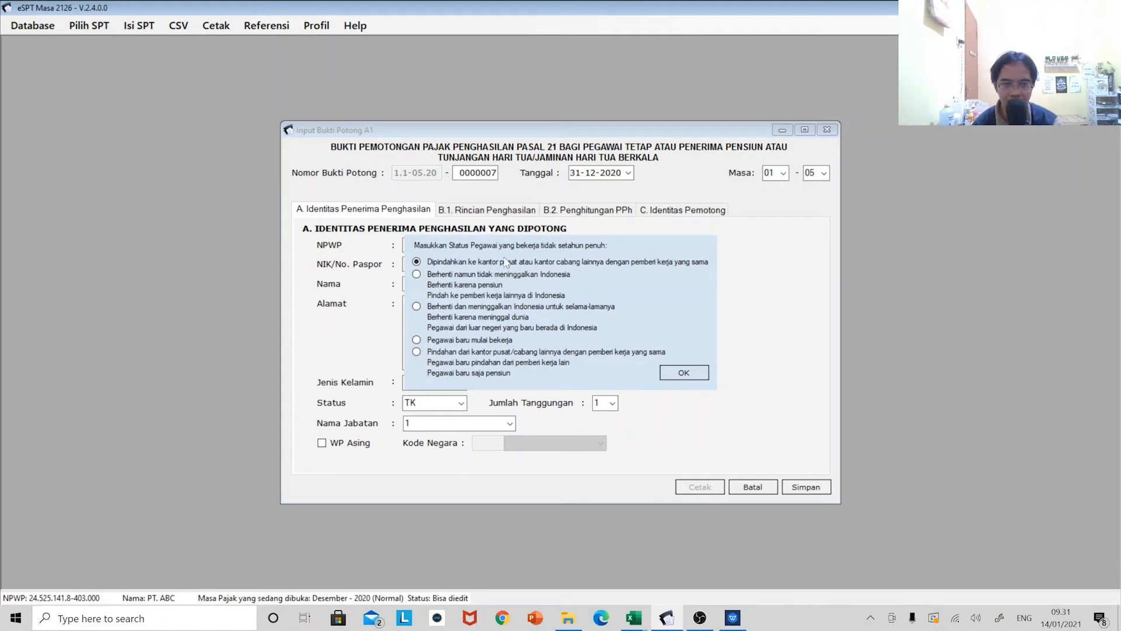
{"action": "left_click", "coordinate": [671, 373]}
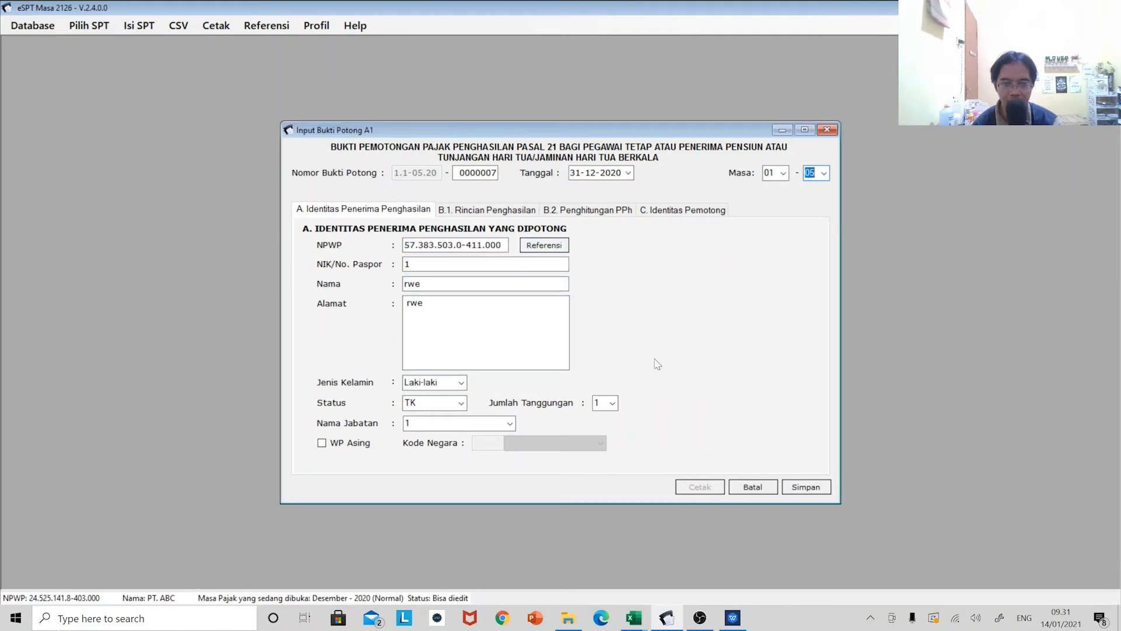
Set the slip date to 31-05-2020.
{"action": "left_click", "coordinate": [534, 209]}
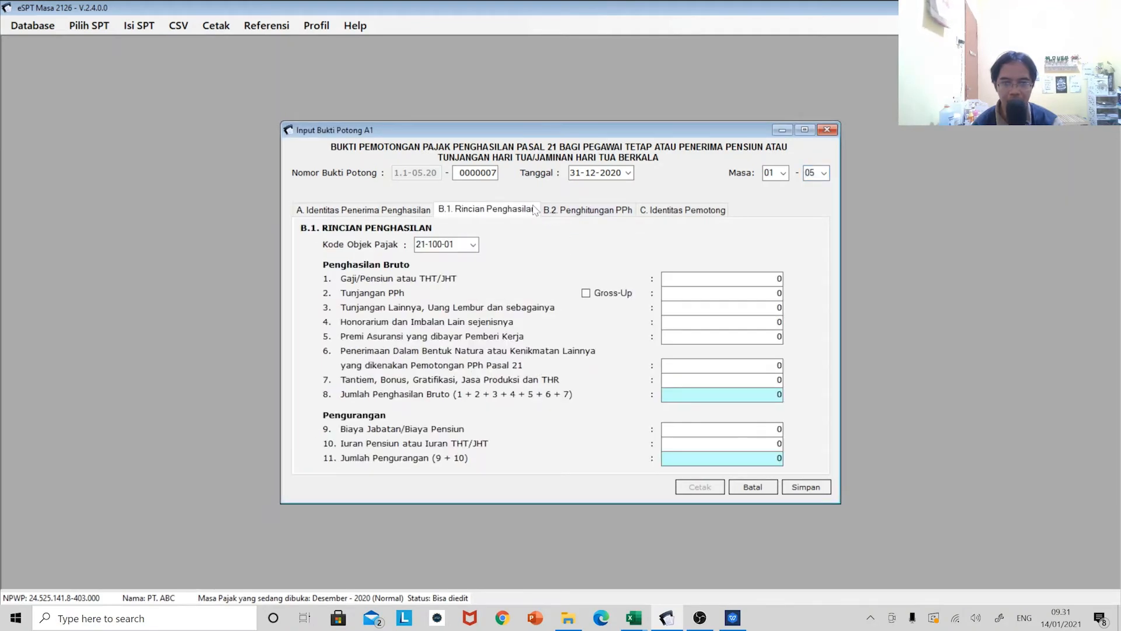
{"action": "left_click", "coordinate": [622, 174]}
{"action": "left_click", "coordinate": [628, 173]}
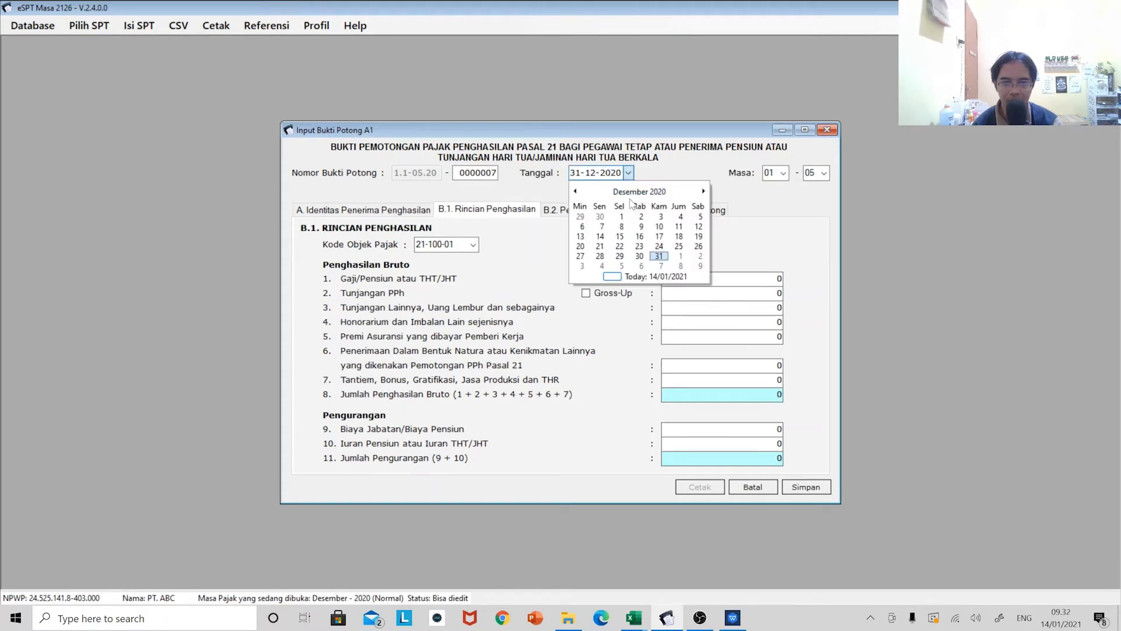
{"action": "left_click", "coordinate": [640, 191]}
{"action": "left_click", "coordinate": [597, 238]}
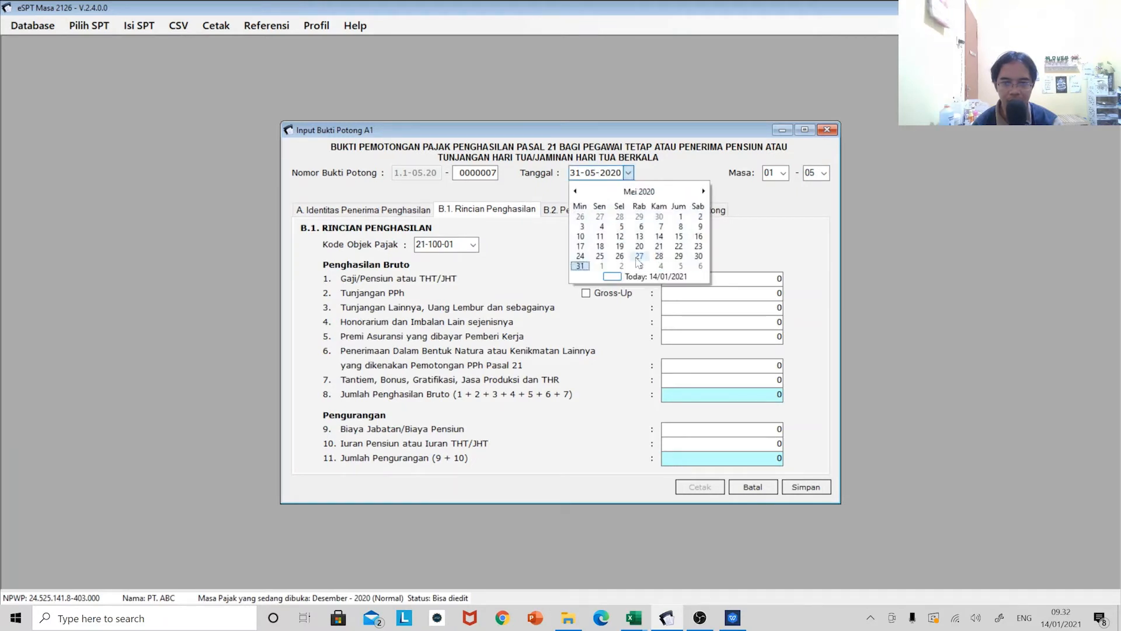
{"action": "left_click", "coordinate": [579, 266]}
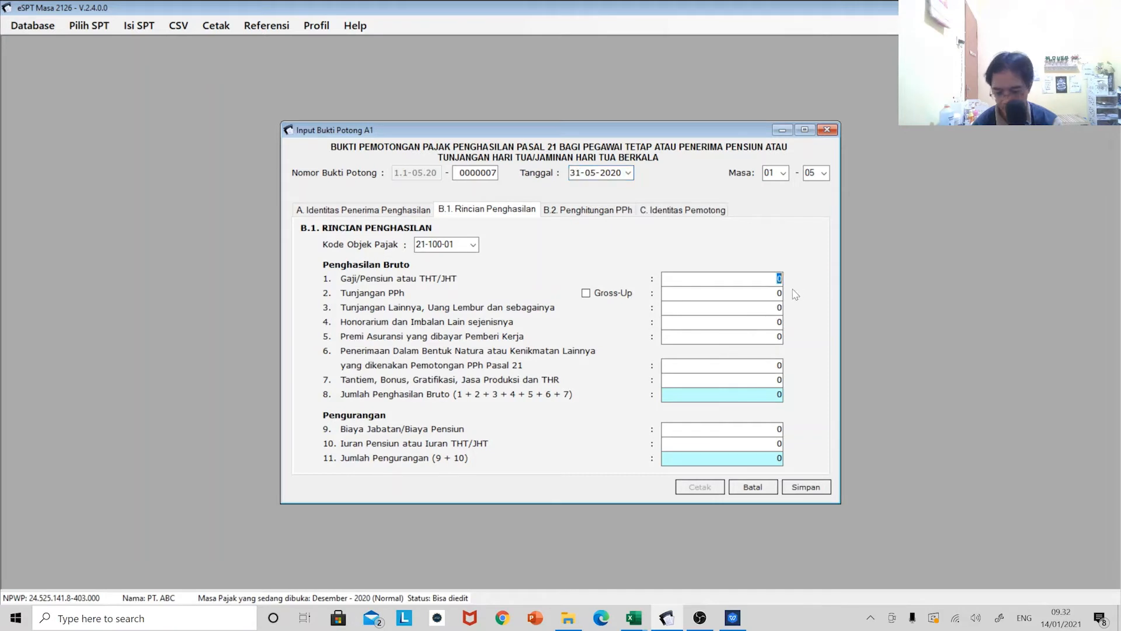
Enter a salary of 5.222.000.000, save the slip and start a new one.
{"action": "type", "text": "5222000000"}
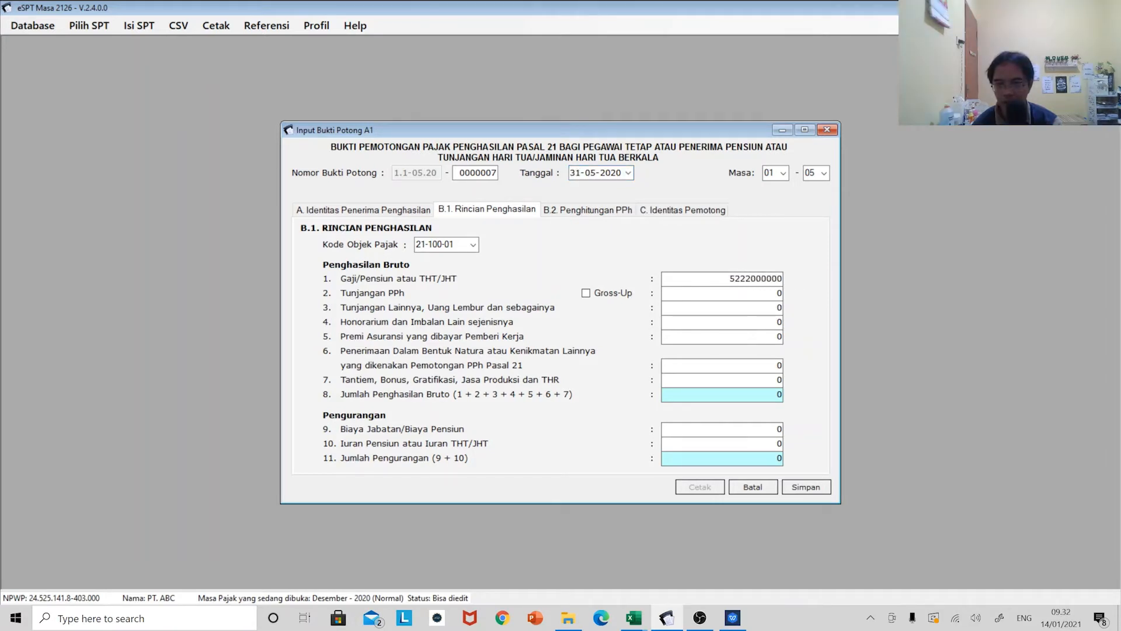
{"action": "key", "text": "Tab"}
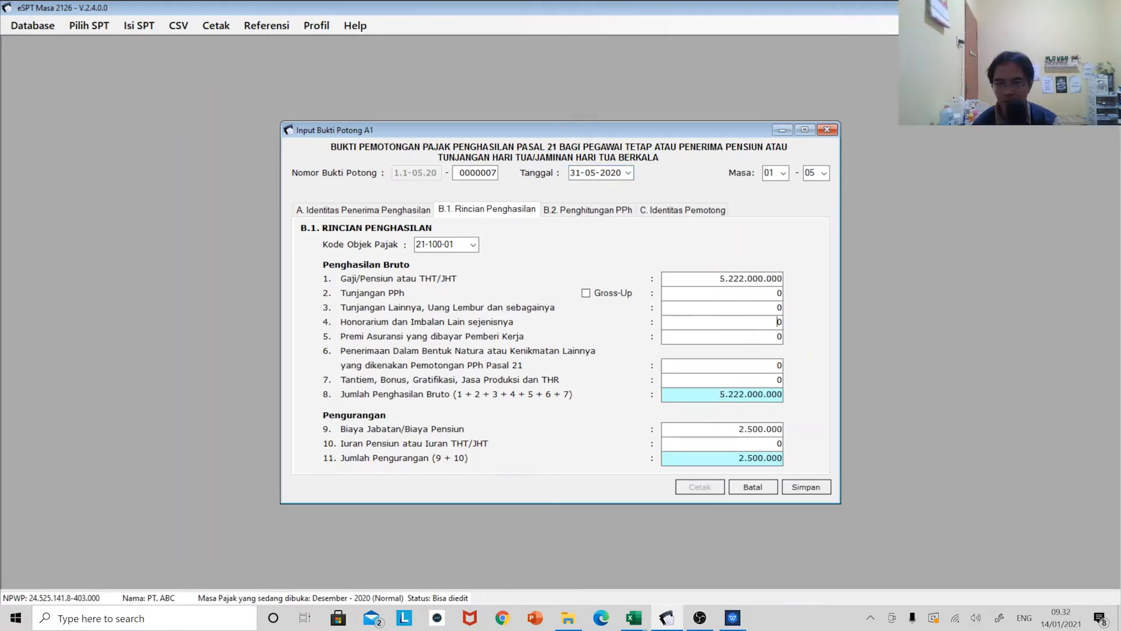
{"action": "left_click", "coordinate": [806, 488]}
{"action": "left_click", "coordinate": [611, 353]}
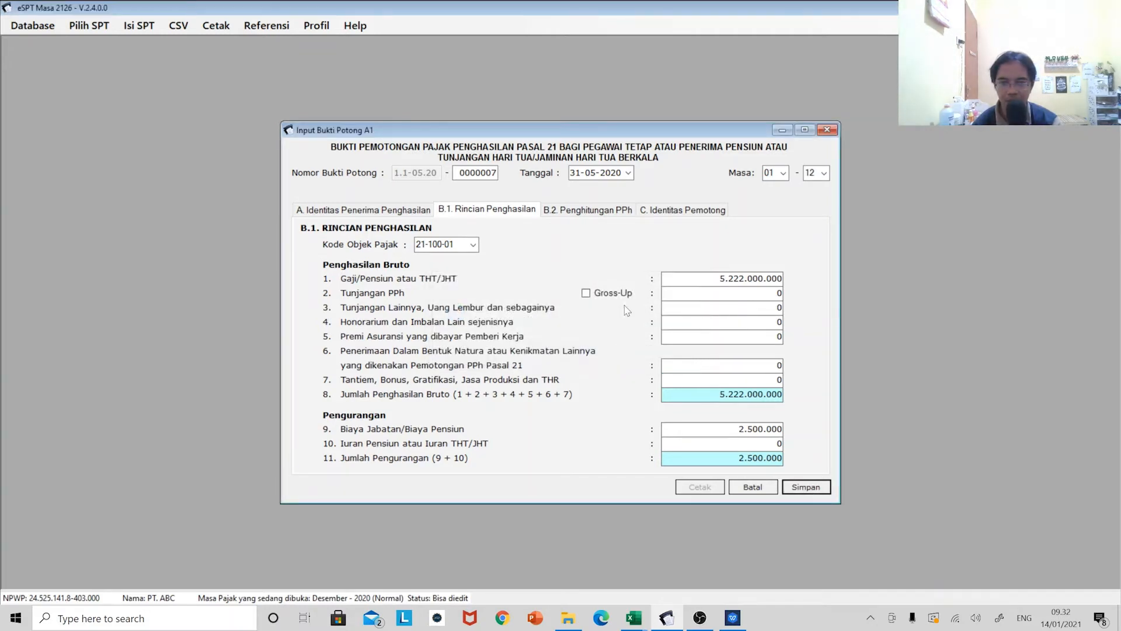
Set period start month 06, accept the transferred-in status, and date the slip 31-12-2020.
{"action": "left_click", "coordinate": [769, 173]}
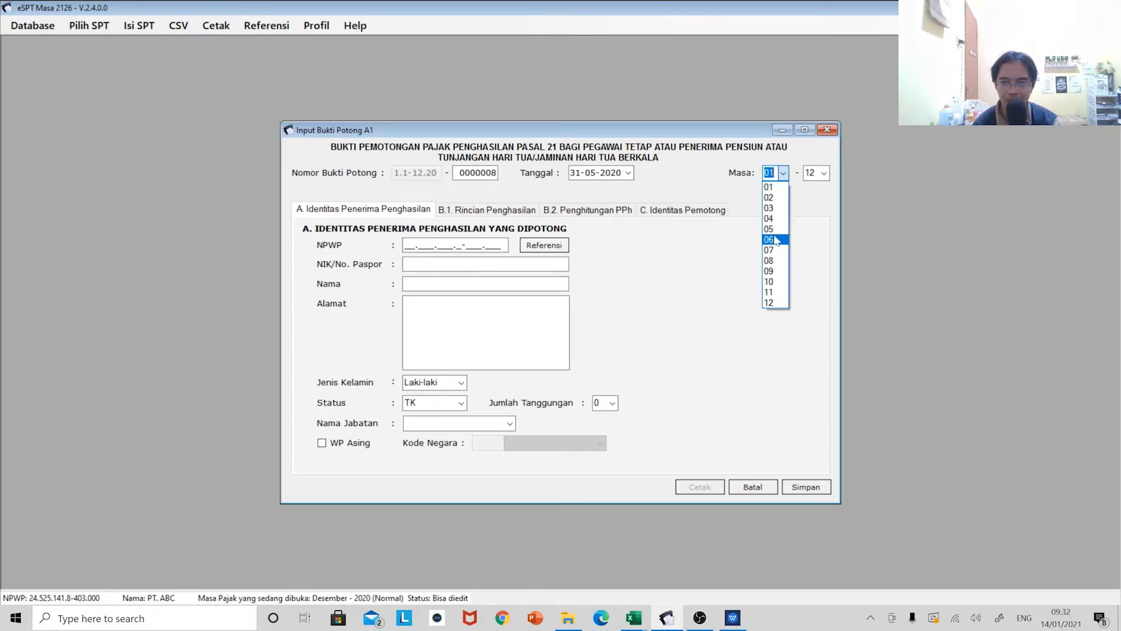
{"action": "key", "text": "Escape"}
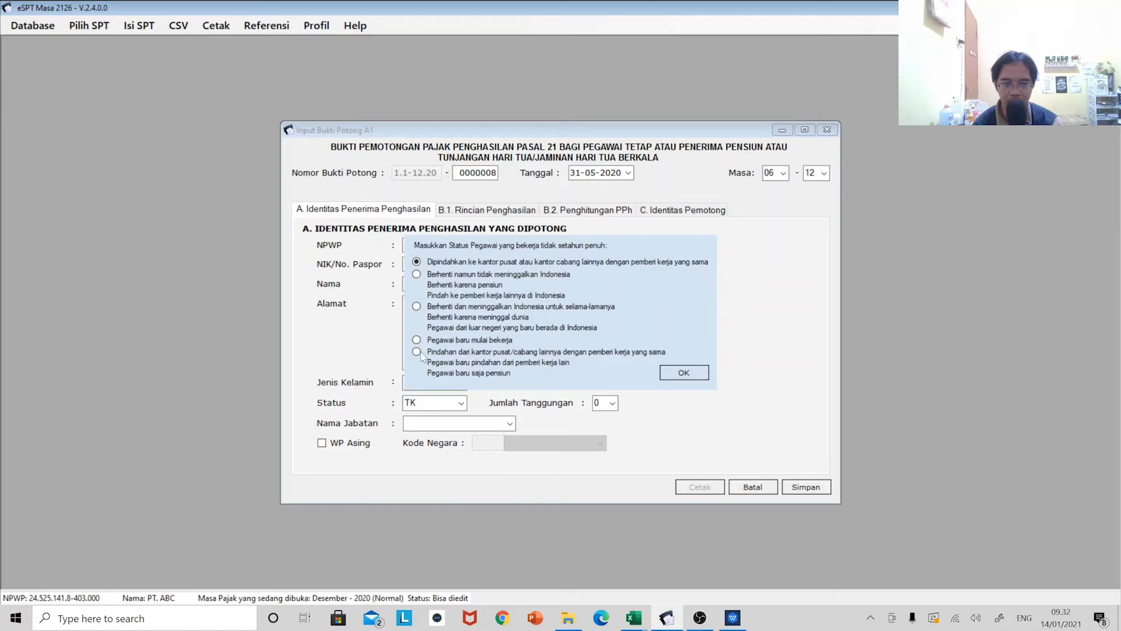
{"action": "left_click", "coordinate": [672, 371]}
{"action": "left_click", "coordinate": [628, 173]}
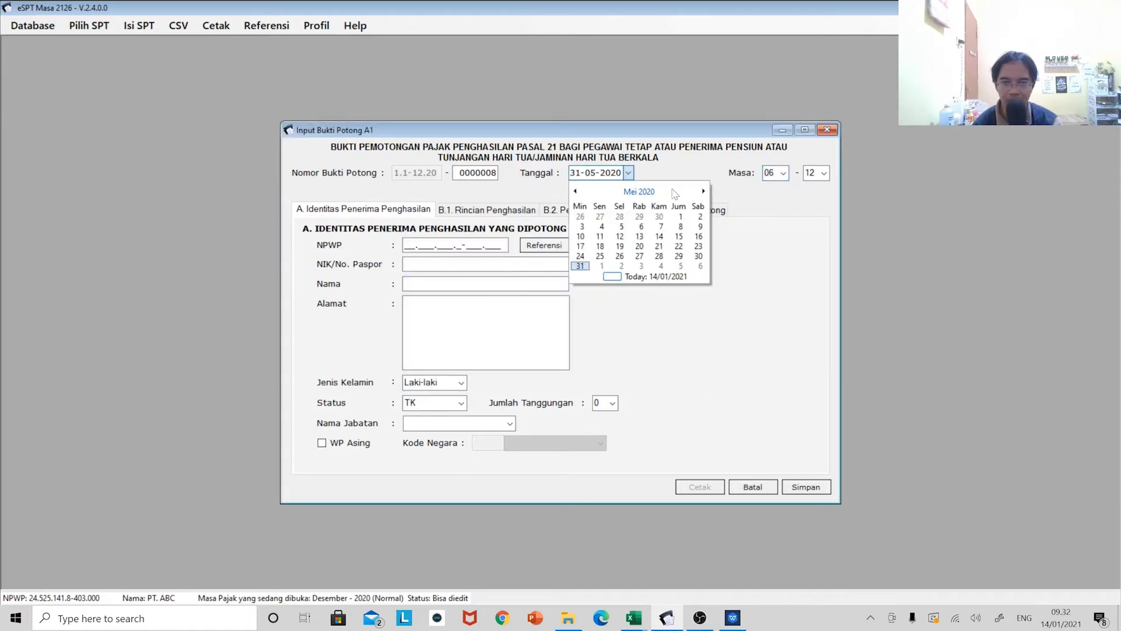
{"action": "left_click", "coordinate": [639, 192]}
{"action": "left_click", "coordinate": [689, 255]}
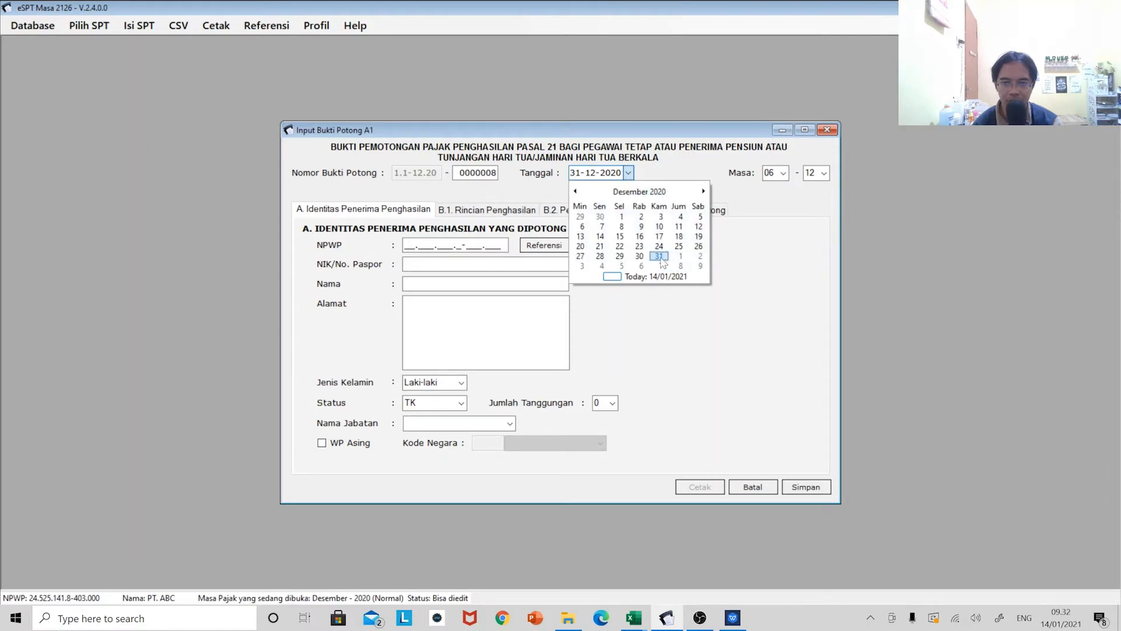
{"action": "left_click", "coordinate": [661, 257]}
Enter a zero placeholder NPWP and 0 for the NIK, name and address fields.
{"action": "left_click", "coordinate": [416, 245]}
{"action": "type", "text": "0"}
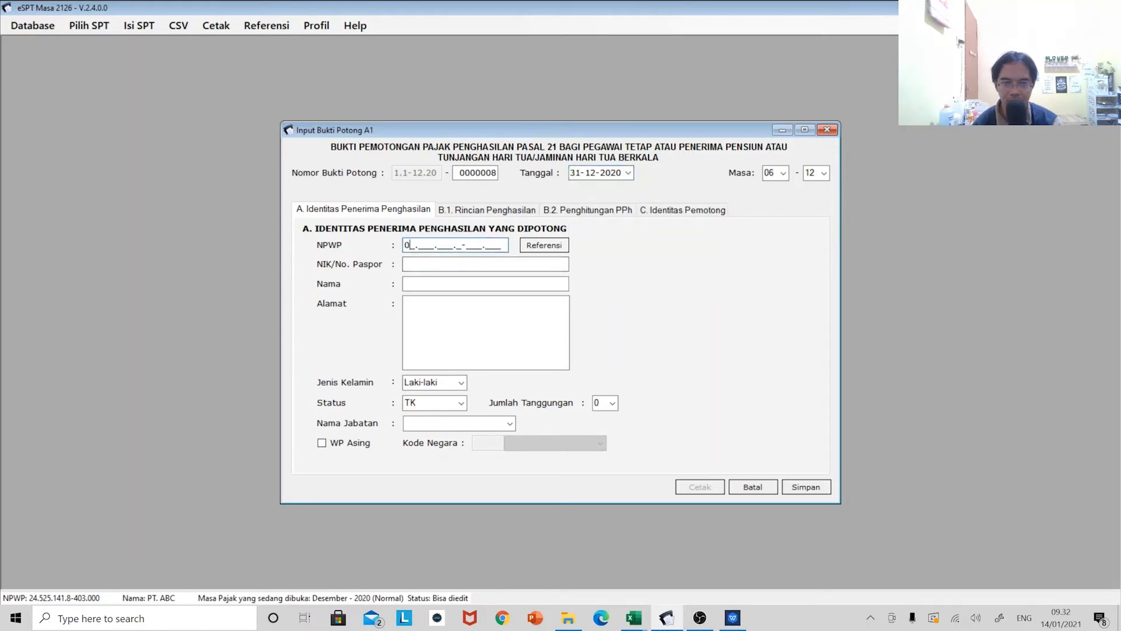
{"action": "type", "text": "0.000.000.0-000.000"}
{"action": "key", "text": "Tab"}
{"action": "type", "text": "0"}
{"action": "key", "text": "Tab"}
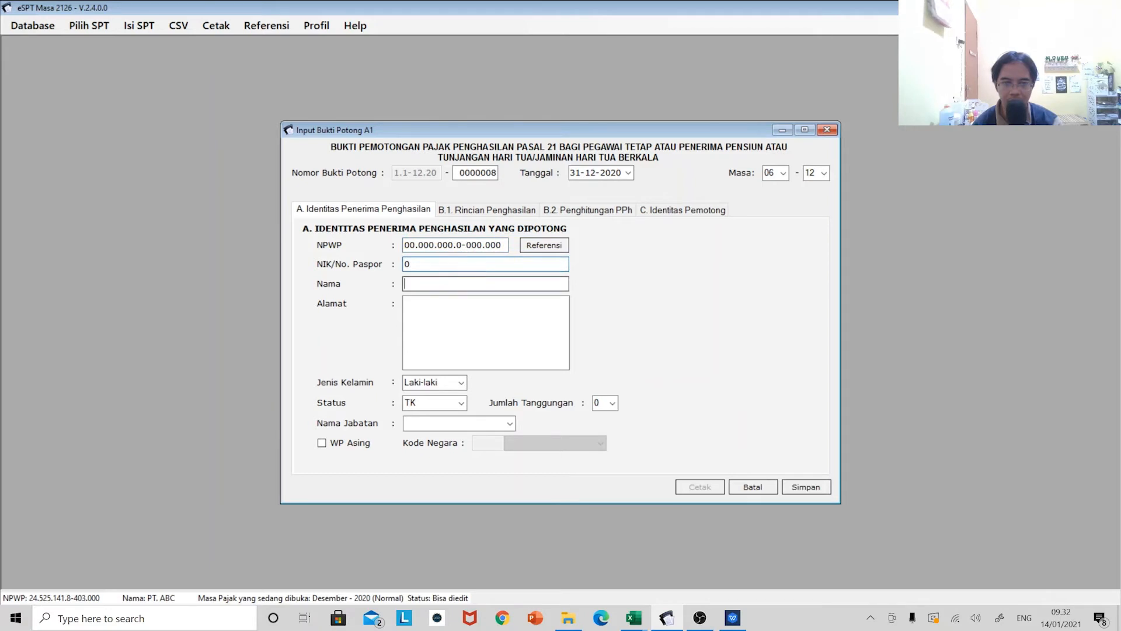
{"action": "type", "text": "0"}
{"action": "key", "text": "Tab"}
{"action": "type", "text": "0"}
{"action": "key", "text": "Tab"}
{"action": "key", "text": "Tab"}
{"action": "key", "text": "Tab"}
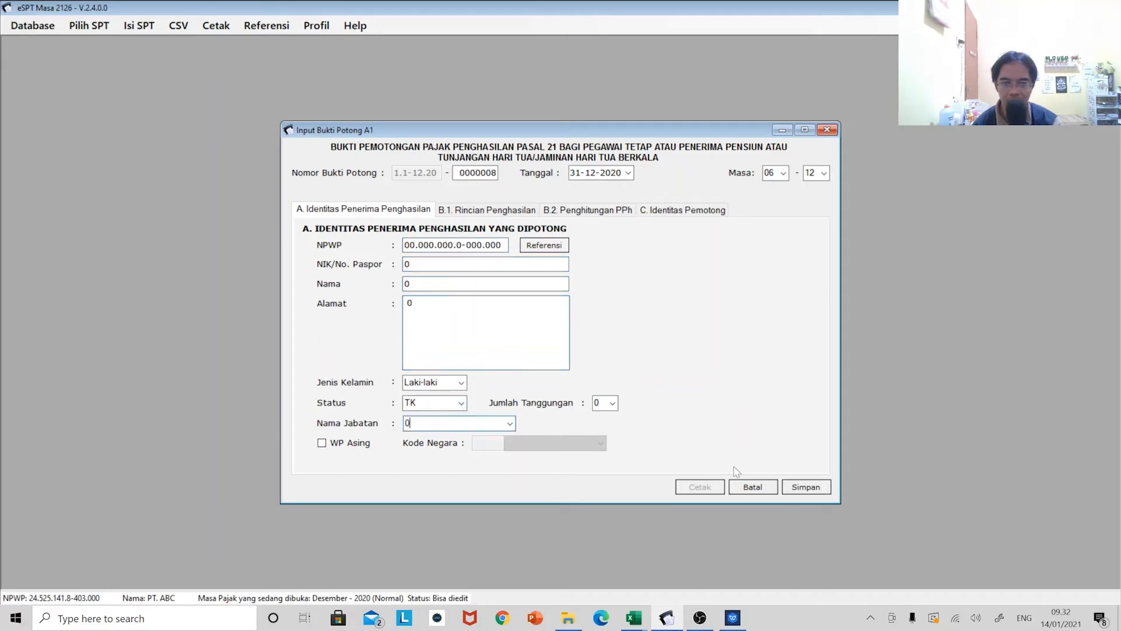
Enter a salary of 454.545.454, check PPh 21 of 83.113.500, save and start a new slip.
{"action": "left_click", "coordinate": [520, 210]}
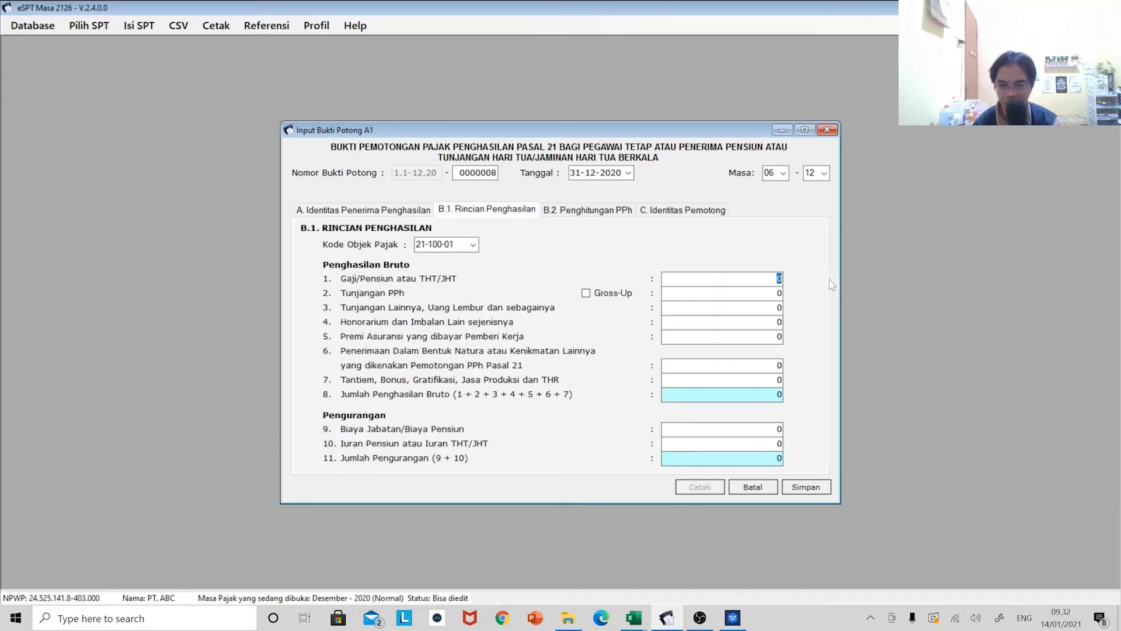
{"action": "type", "text": "454545454"}
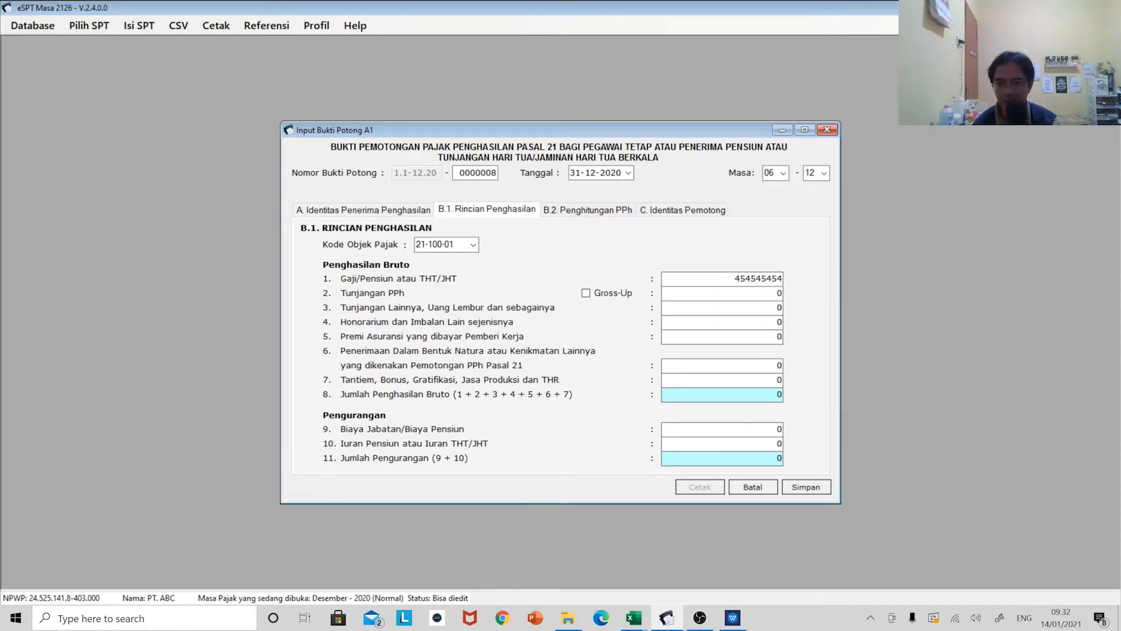
{"action": "key", "text": "Tab"}
{"action": "left_click", "coordinate": [608, 211]}
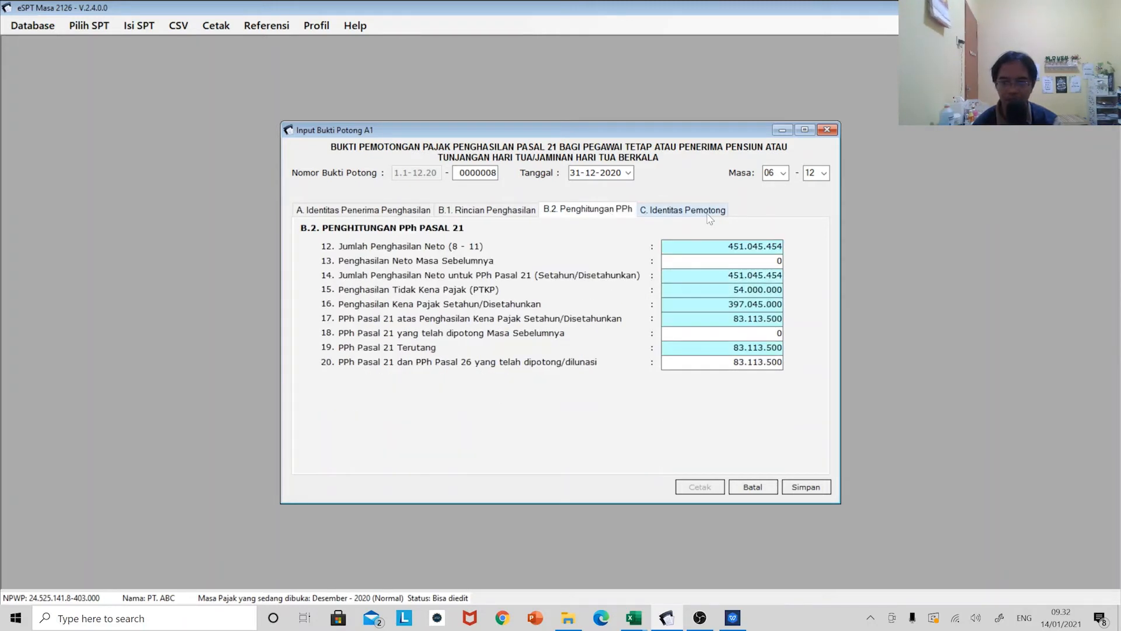
{"action": "left_click", "coordinate": [806, 486]}
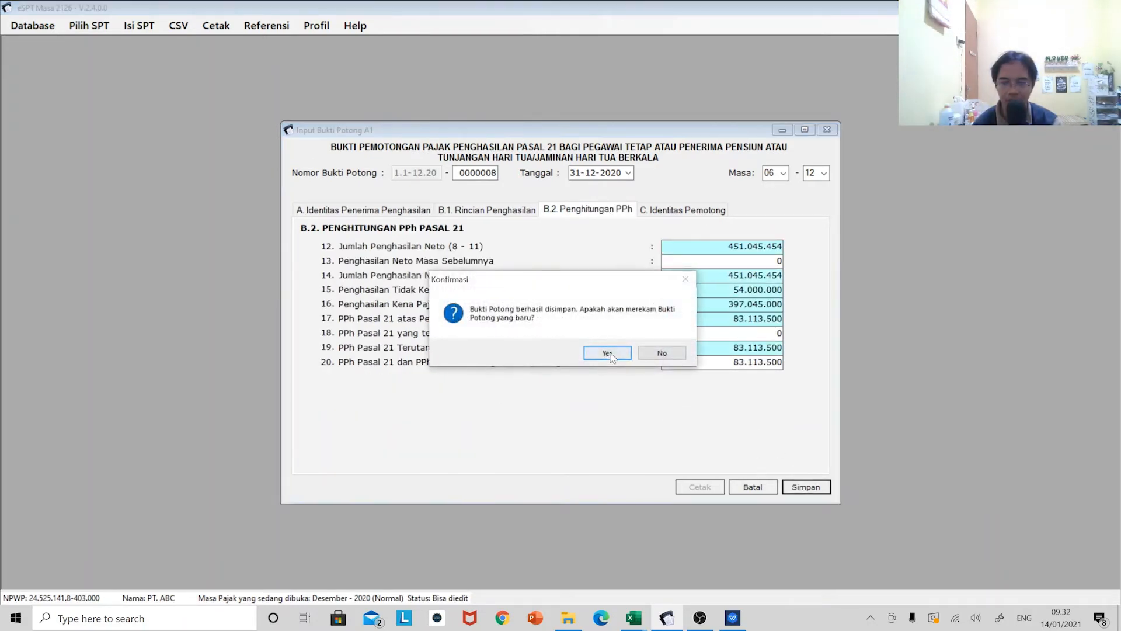
{"action": "left_click", "coordinate": [608, 353]}
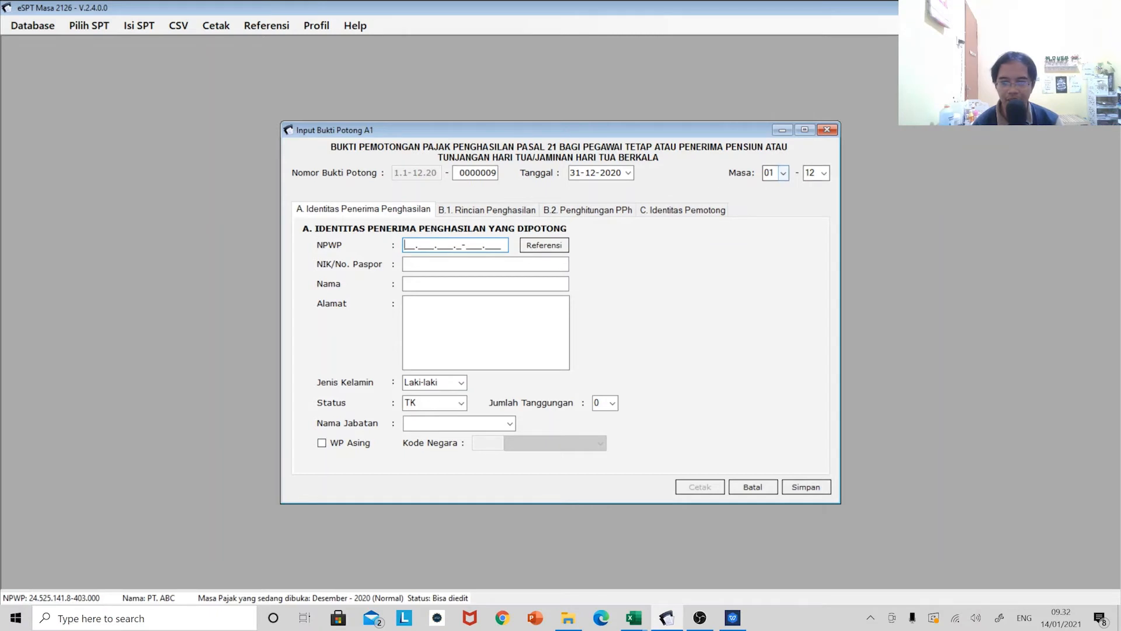
Set the period end month to 04, confirm the branch-transfer status, and close the A1 form.
{"action": "left_click", "coordinate": [816, 172]}
{"action": "left_click", "coordinate": [816, 218]}
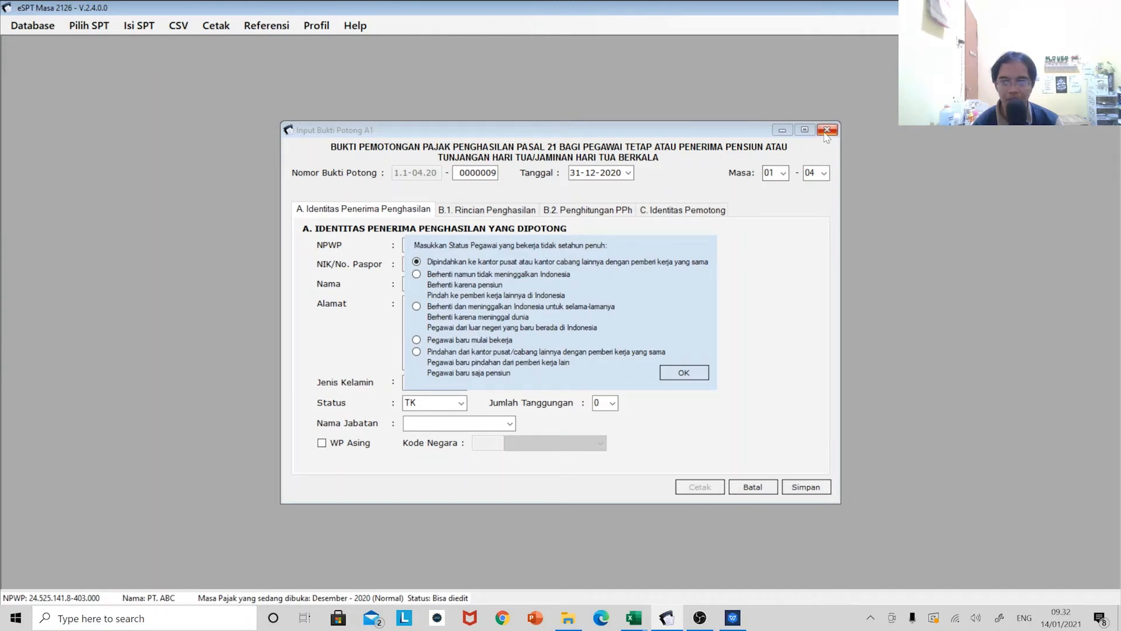
{"action": "key", "text": "Return"}
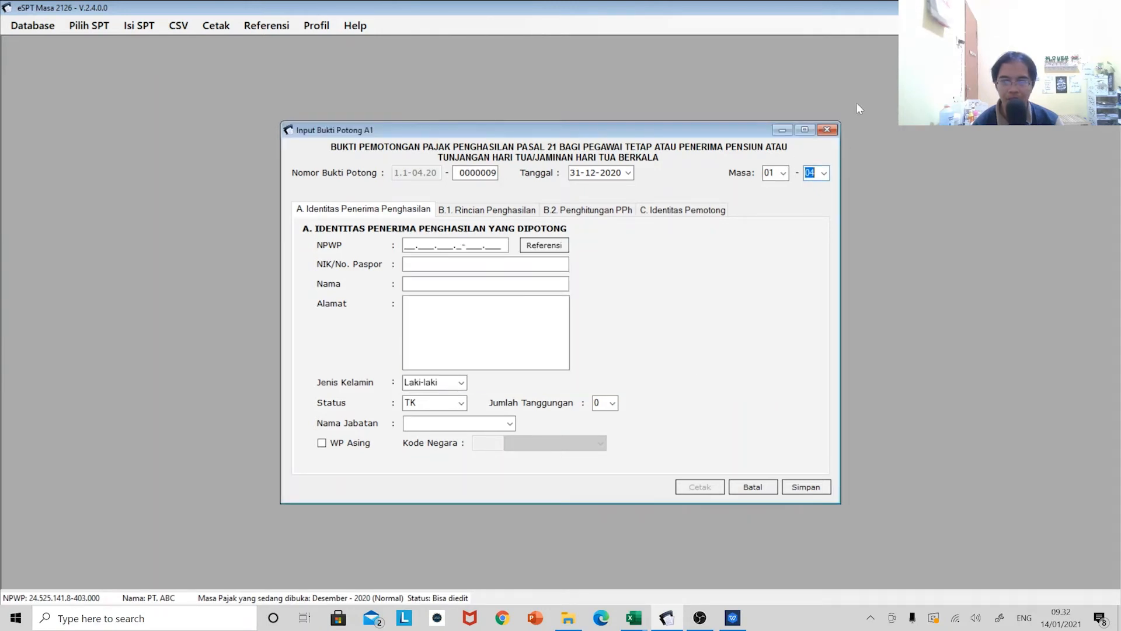
{"action": "left_click", "coordinate": [827, 130]}
Export the Bukti Potong A1 slips via CSV > Ekspor > Bukti Potong dan SSP into Downloads.
{"action": "left_click", "coordinate": [679, 377]}
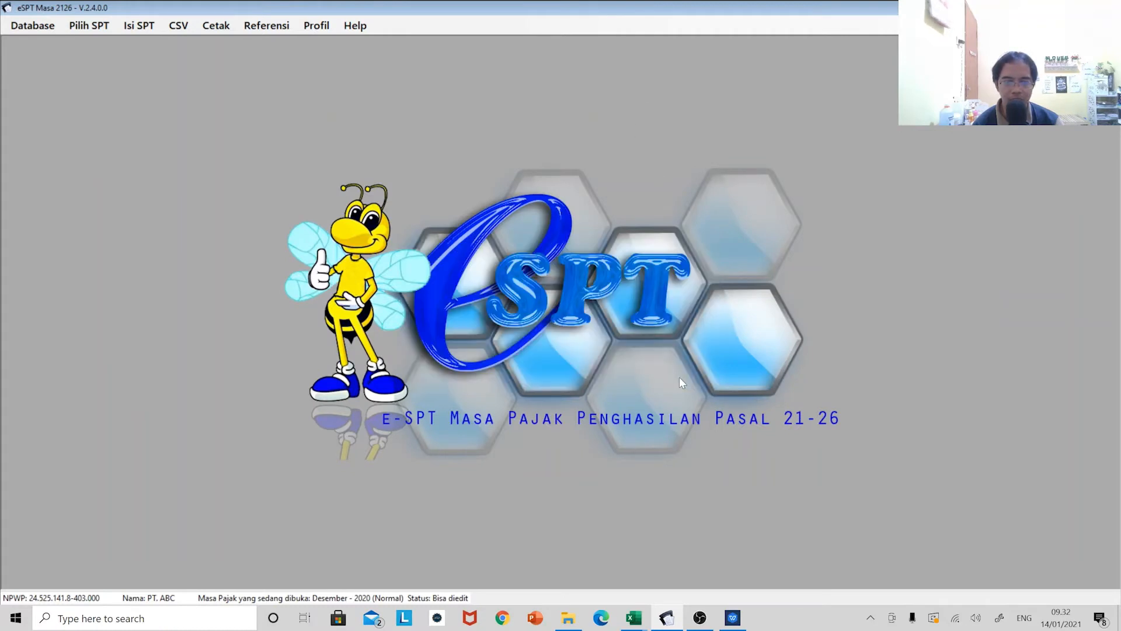
{"action": "left_click", "coordinate": [178, 25]}
{"action": "mouse_move", "coordinate": [212, 44]}
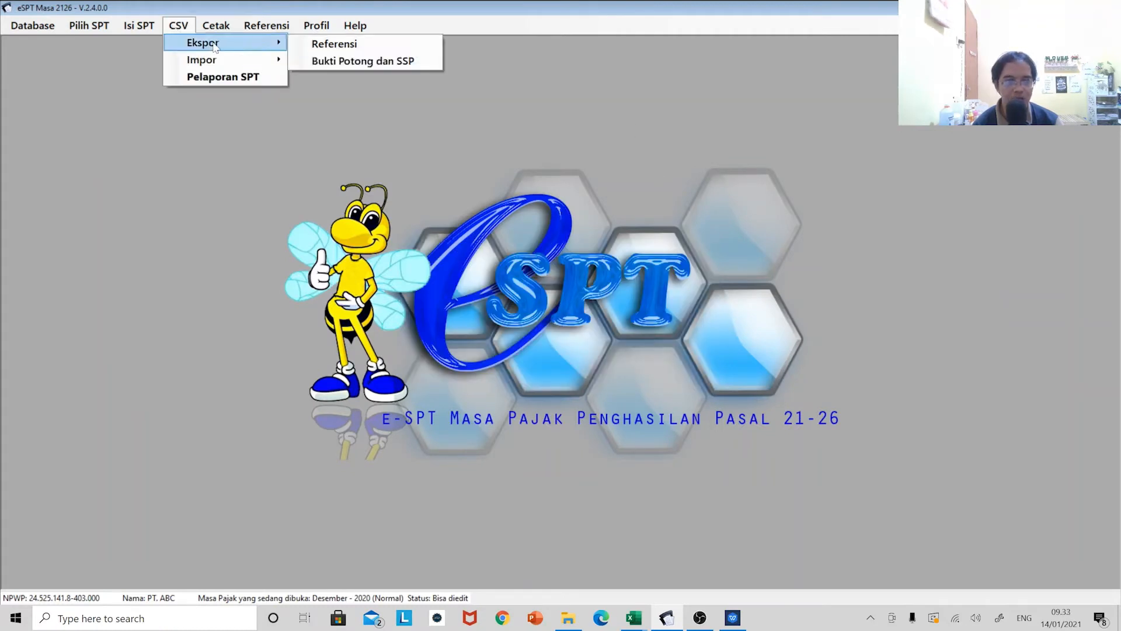
{"action": "left_click", "coordinate": [330, 60]}
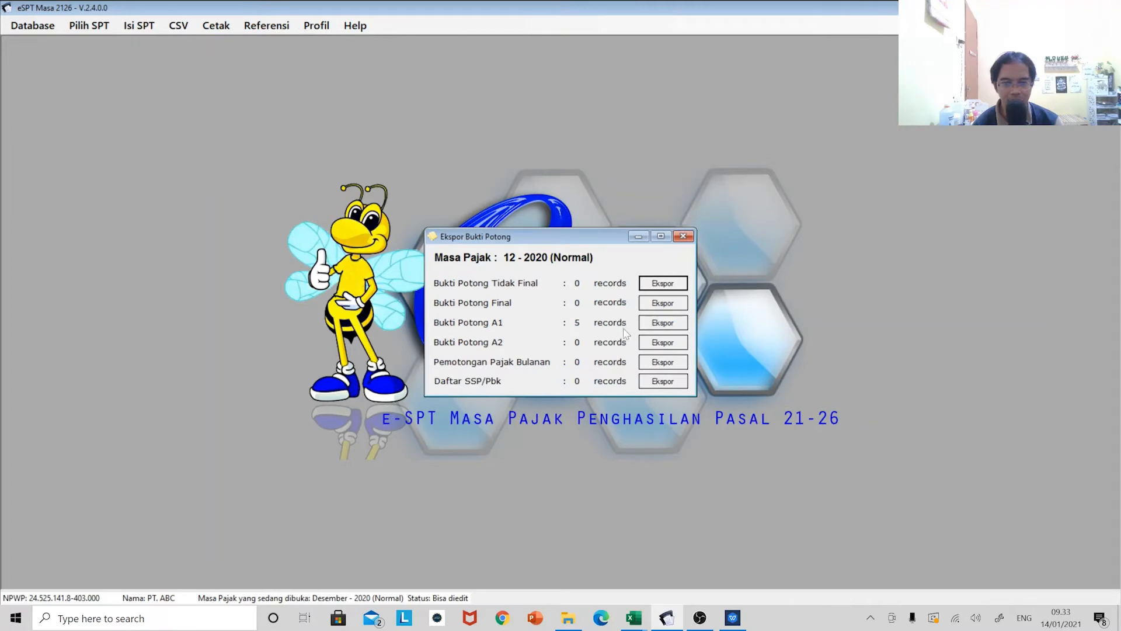
{"action": "left_click", "coordinate": [671, 324]}
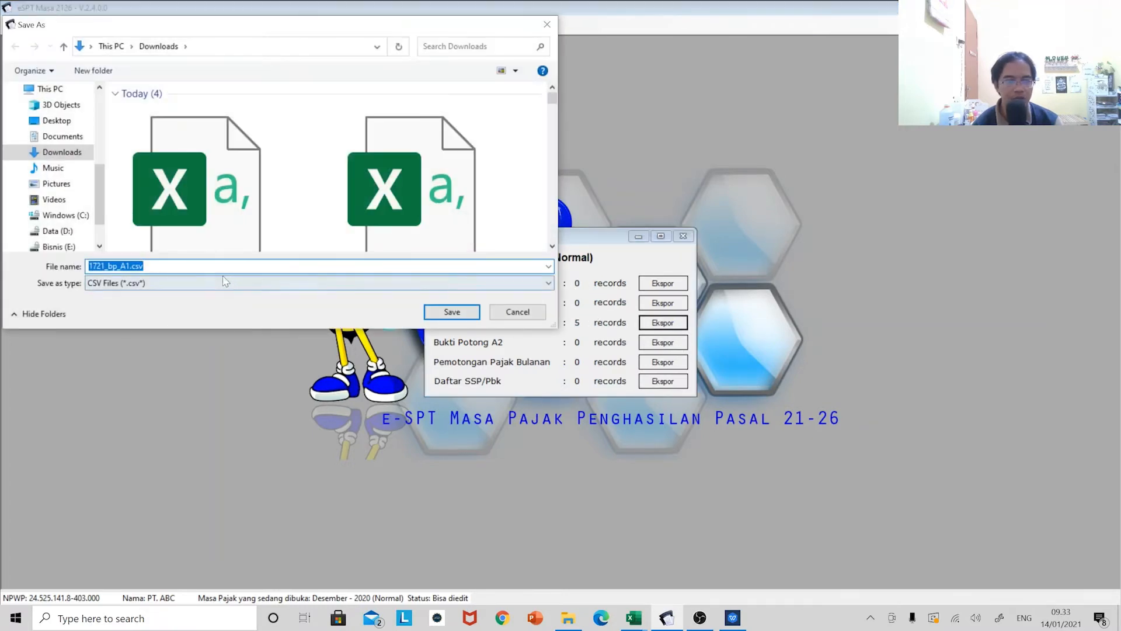
{"action": "left_click", "coordinate": [129, 266]}
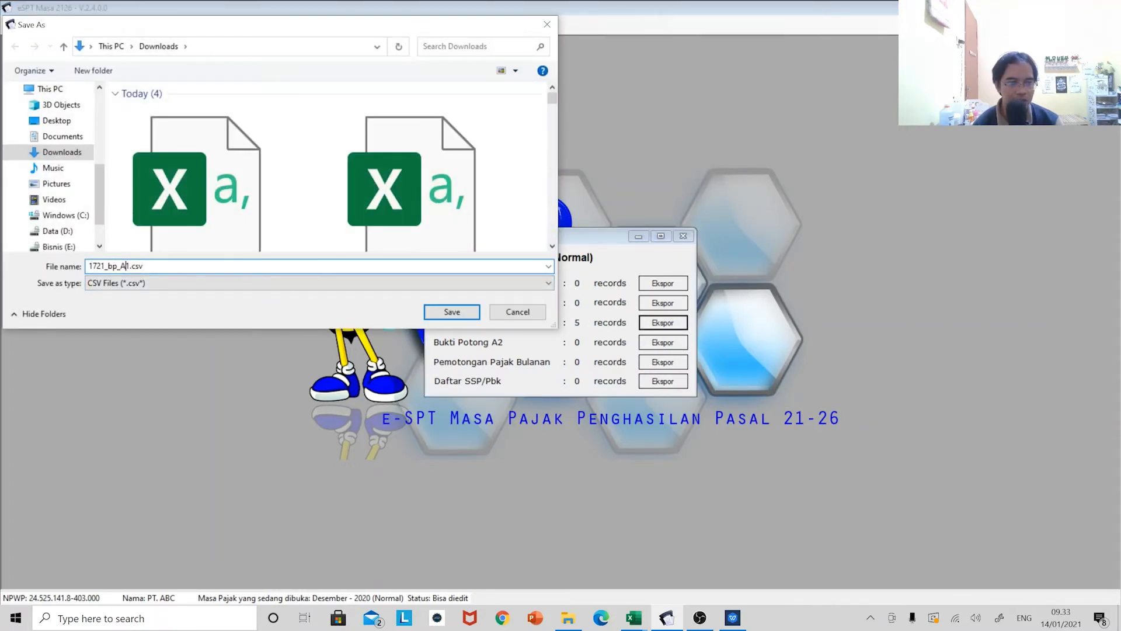
{"action": "type", "text": "u"}
{"action": "type", "text": "pload"}
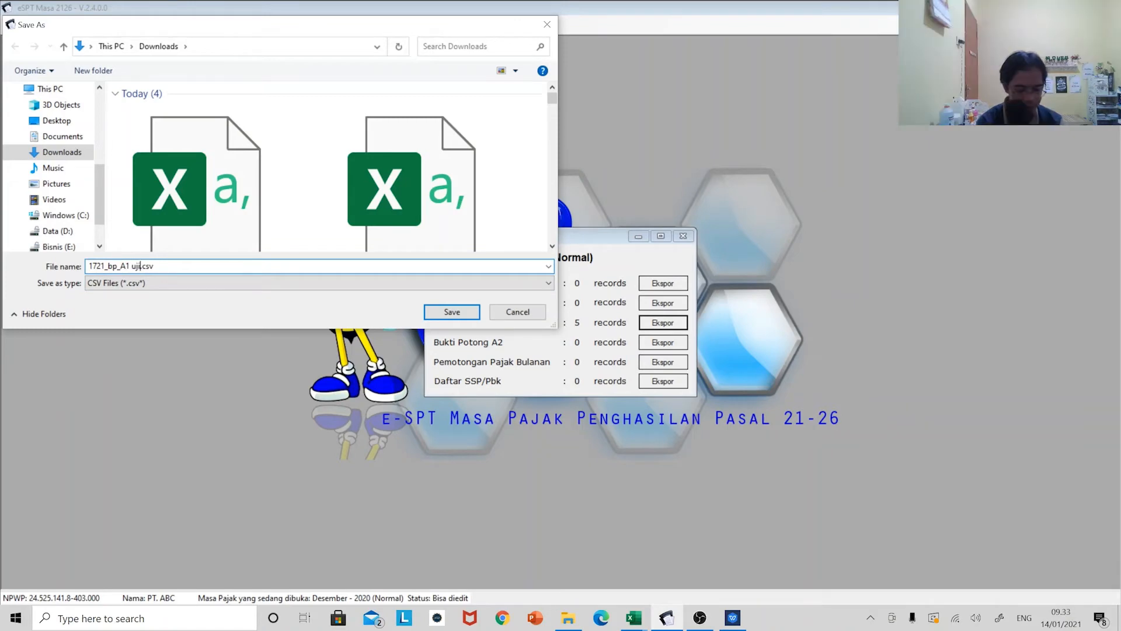
{"action": "key", "text": "Return"}
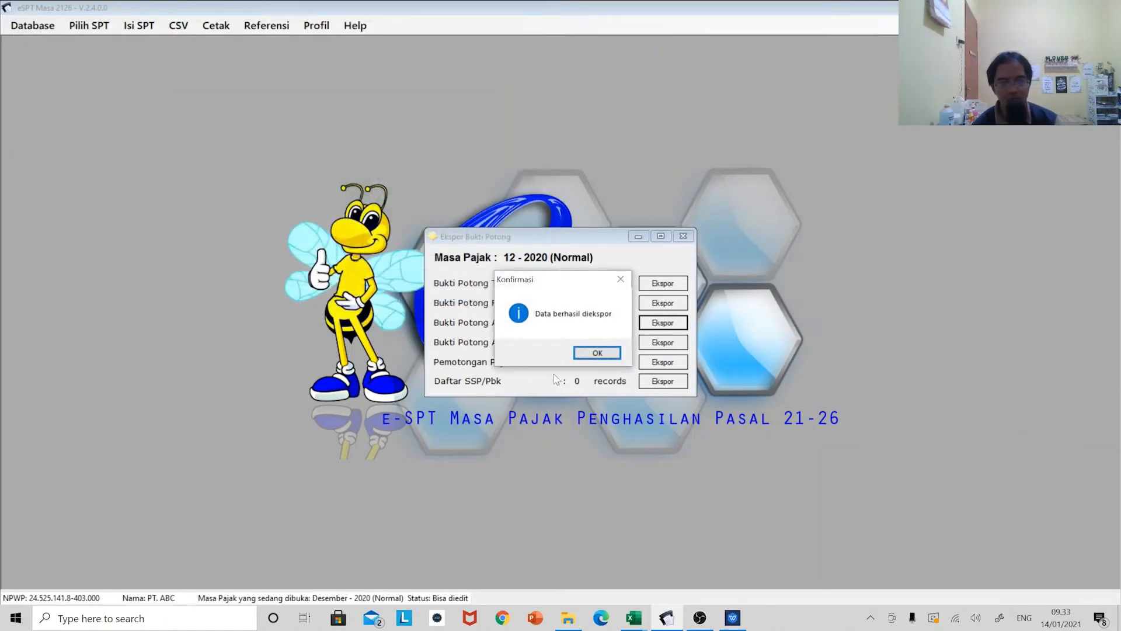
{"action": "left_click", "coordinate": [597, 352]}
{"action": "key", "text": "super+e"}
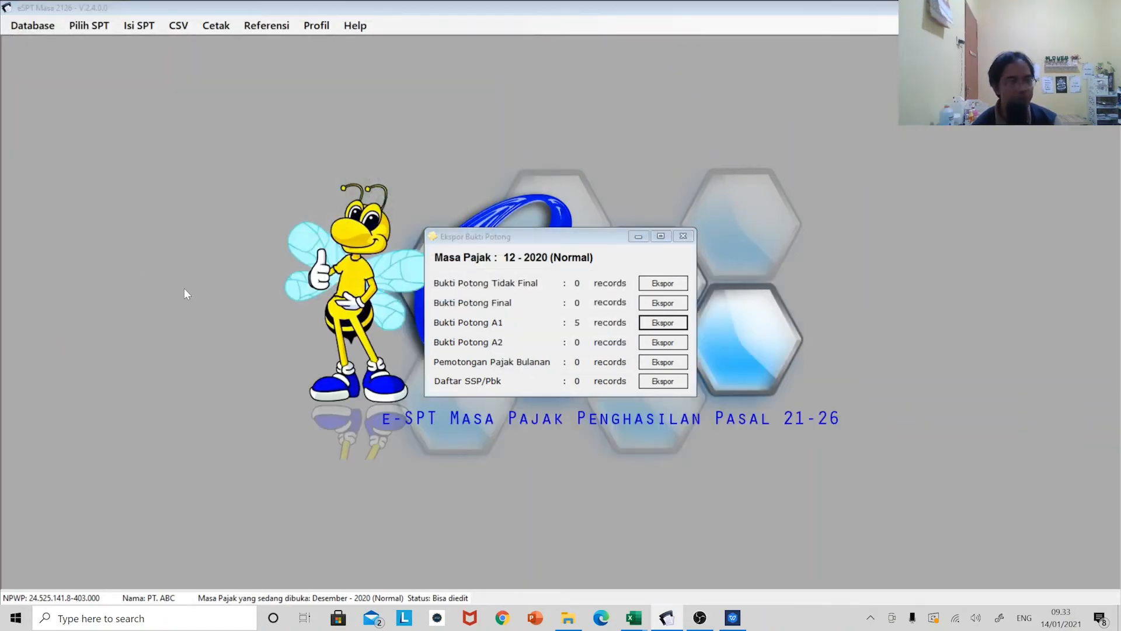
Open the exported CSV workbook in Excel and inspect the values along row 4.
{"action": "left_click", "coordinate": [51, 103]}
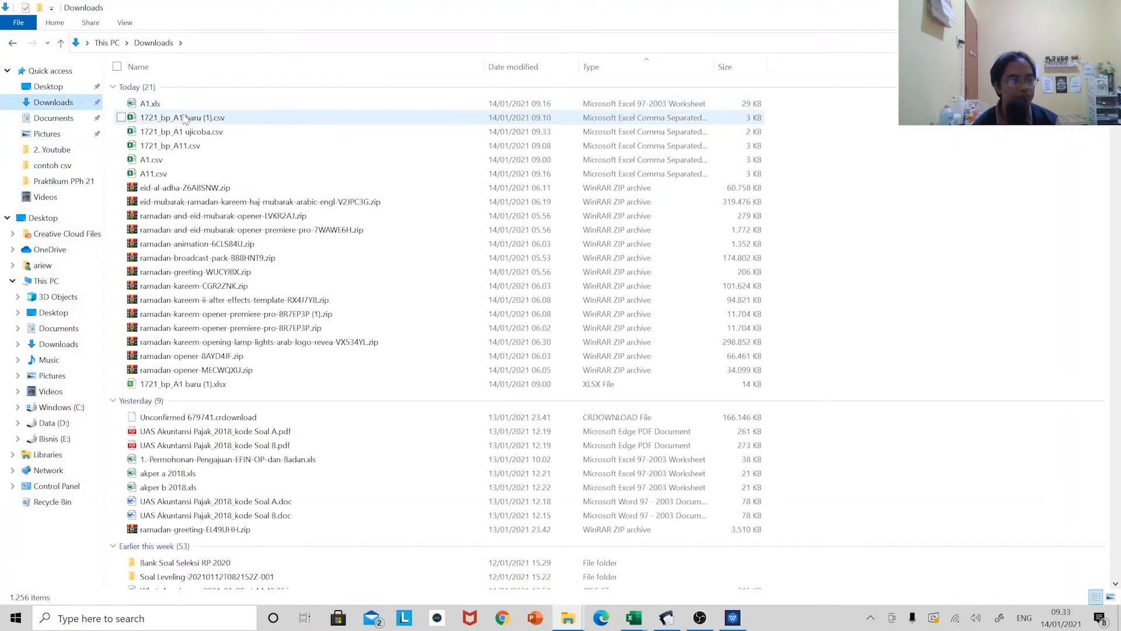
{"action": "key", "text": "alt+Tab"}
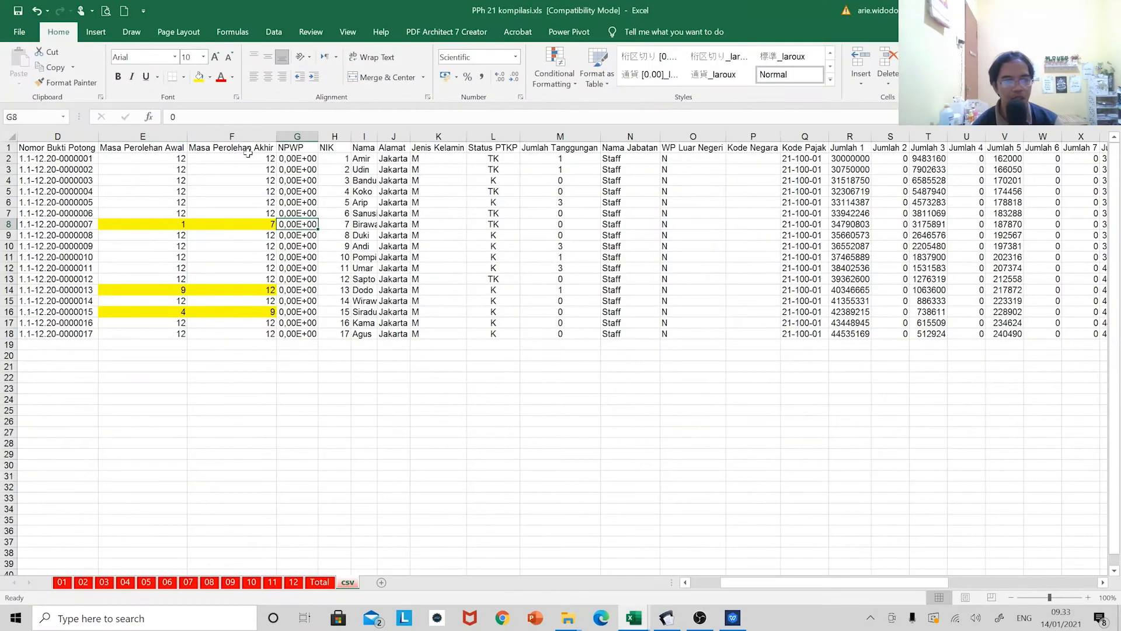
{"action": "key", "text": "alt+Tab"}
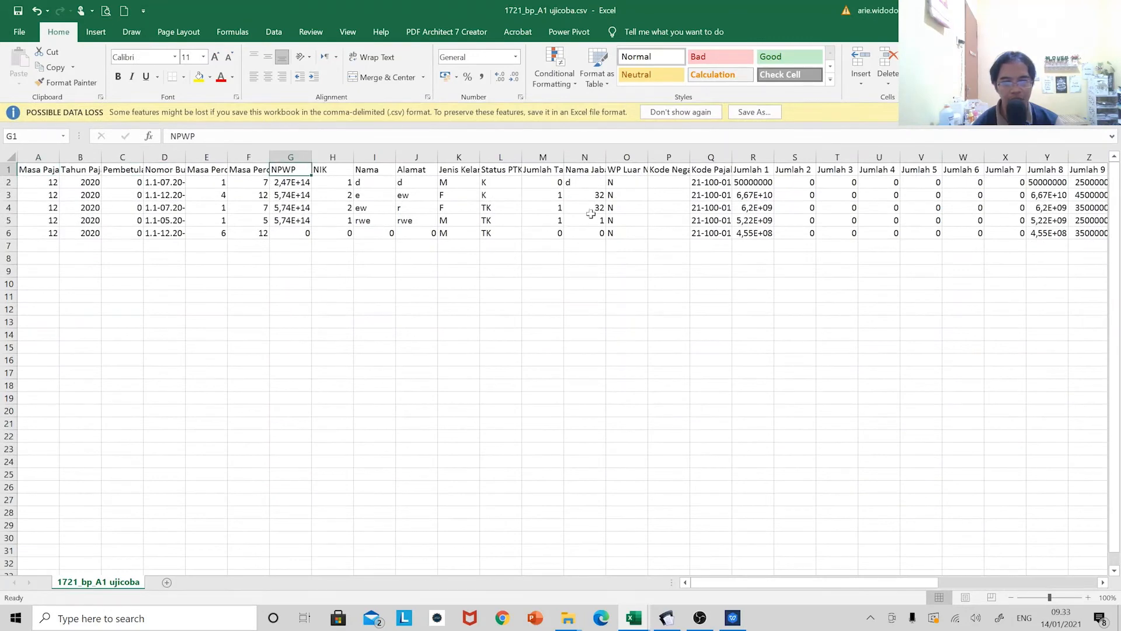
{"action": "left_click", "coordinate": [595, 211]}
{"action": "key", "text": "Right"}
{"action": "key", "text": "Right"}
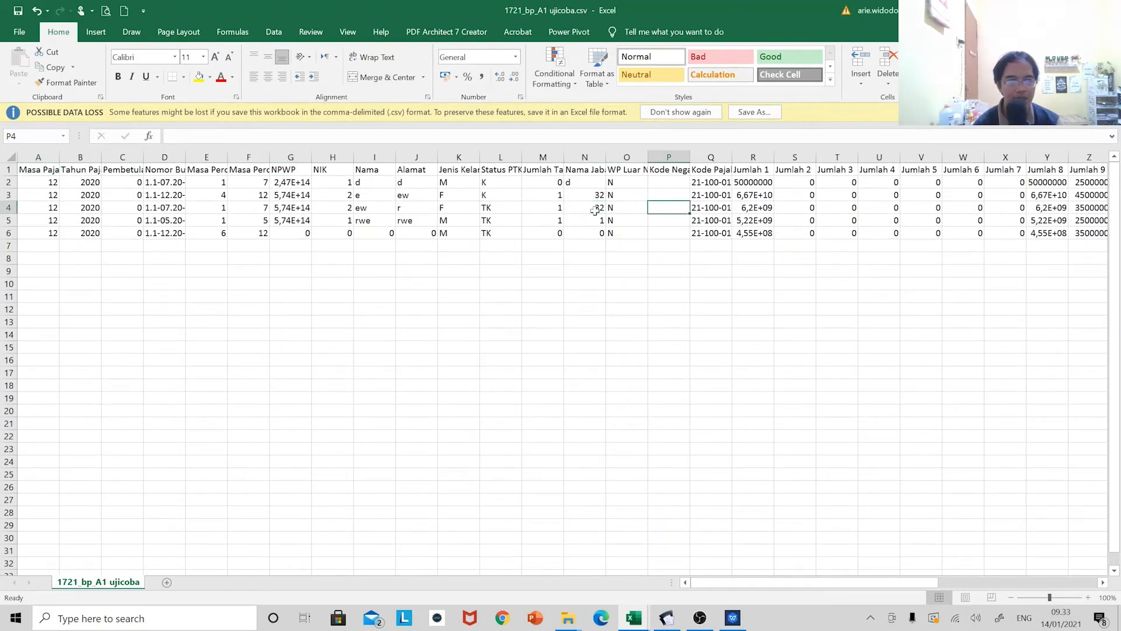
{"action": "key", "text": "Right"}
{"action": "key", "text": "Right"}
{"action": "key", "text": "Right"}
{"action": "key", "text": "Right"}
{"action": "key", "text": "Right"}
{"action": "key", "text": "Right"}
{"action": "key", "text": "Right"}
{"action": "key", "text": "Right"}
{"action": "key", "text": "Right"}
{"action": "key", "text": "Right"}
{"action": "key", "text": "Right"}
{"action": "key", "text": "Right"}
{"action": "key", "text": "Right"}
{"action": "key", "text": "Right"}
{"action": "key", "text": "Right"}
{"action": "key", "text": "Right"}
{"action": "key", "text": "Right"}
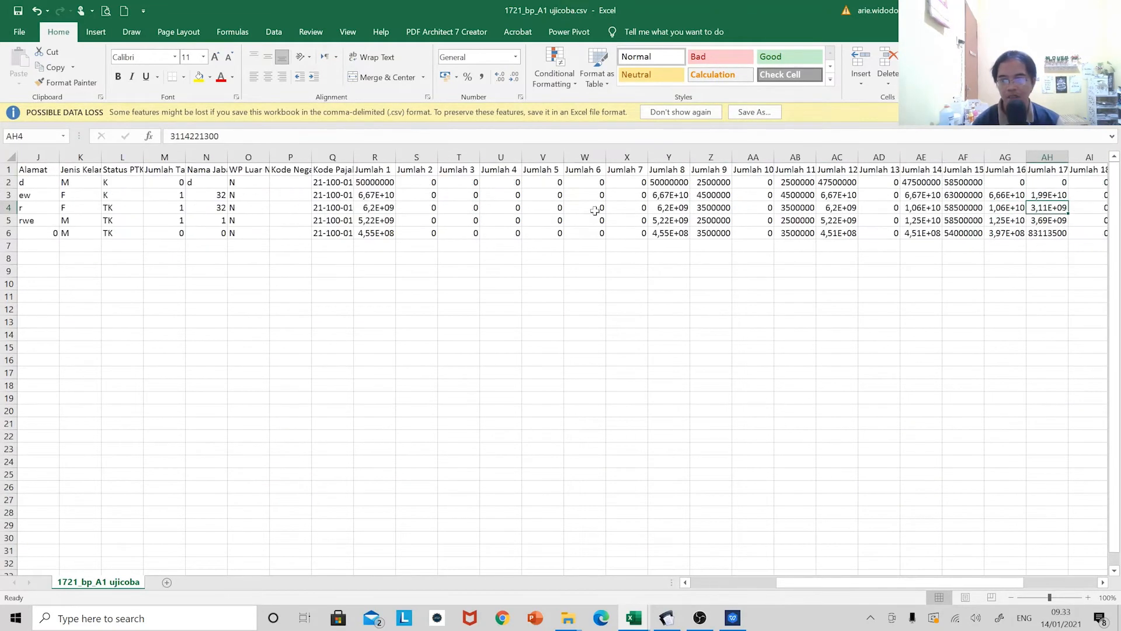
{"action": "key", "text": "Left"}
{"action": "key", "text": "Left"}
{"action": "key", "text": "Left"}
{"action": "key", "text": "Left"}
{"action": "key", "text": "Left"}
{"action": "key", "text": "Left"}
{"action": "key", "text": "Left"}
{"action": "key", "text": "Left"}
{"action": "key", "text": "Left"}
{"action": "key", "text": "Left"}
{"action": "key", "text": "Left"}
{"action": "key", "text": "Left"}
{"action": "key", "text": "Left"}
{"action": "key", "text": "Left"}
{"action": "key", "text": "Left"}
{"action": "key", "text": "Left"}
{"action": "key", "text": "Left"}
{"action": "key", "text": "Left"}
{"action": "key", "text": "Left"}
{"action": "key", "text": "Left"}
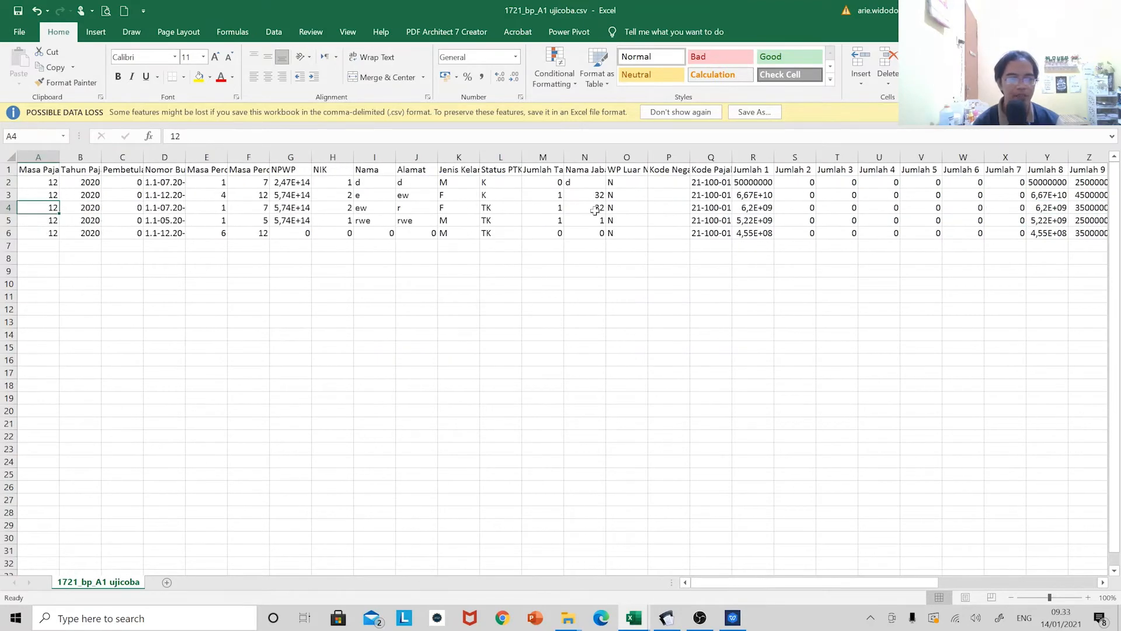
Hide columns G through AK and autofit column AL, then check the periods in E2 and F2.
{"action": "left_click_drag", "start_coordinate": [290, 156], "coordinate": [826, 197]}
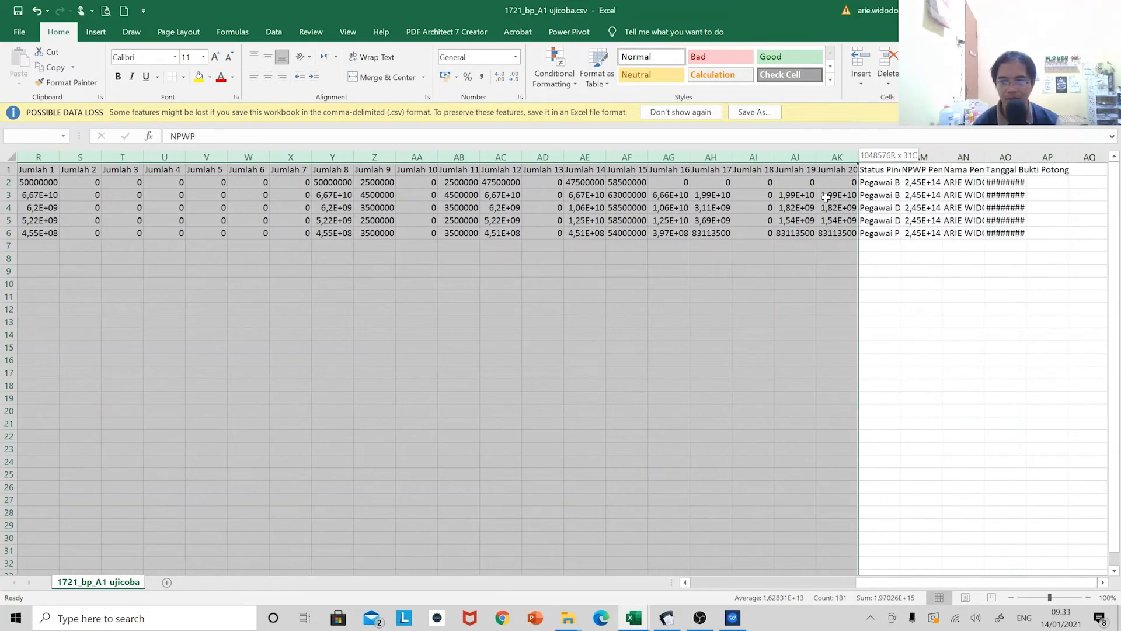
{"action": "right_click", "coordinate": [795, 248]}
{"action": "left_click", "coordinate": [822, 424]}
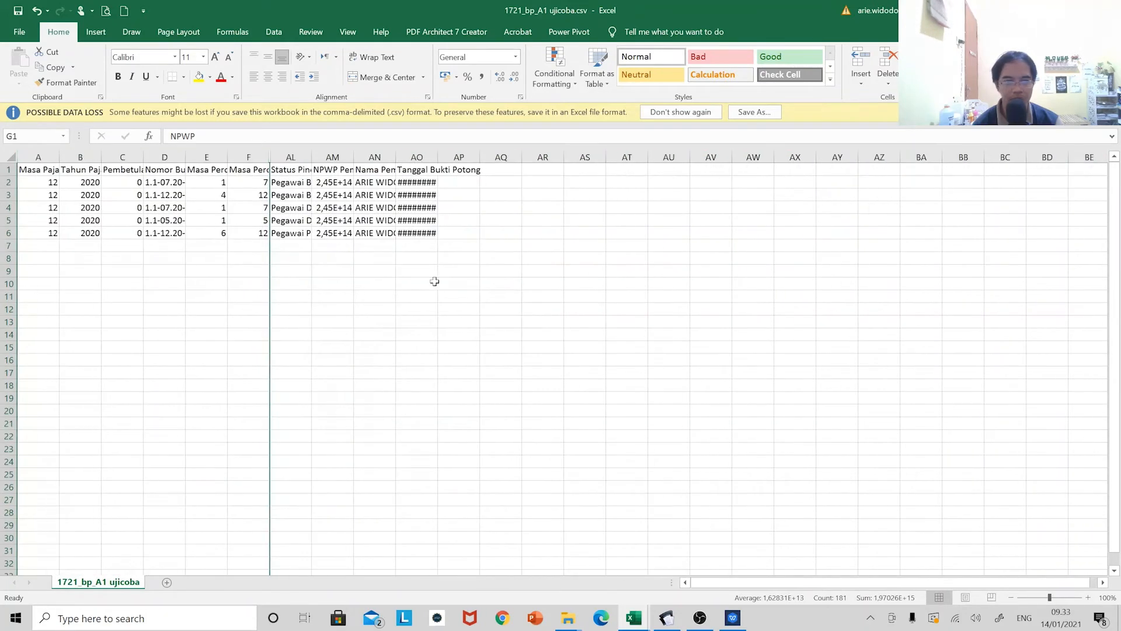
{"action": "left_click", "coordinate": [432, 283]}
{"action": "double_click", "coordinate": [312, 157]}
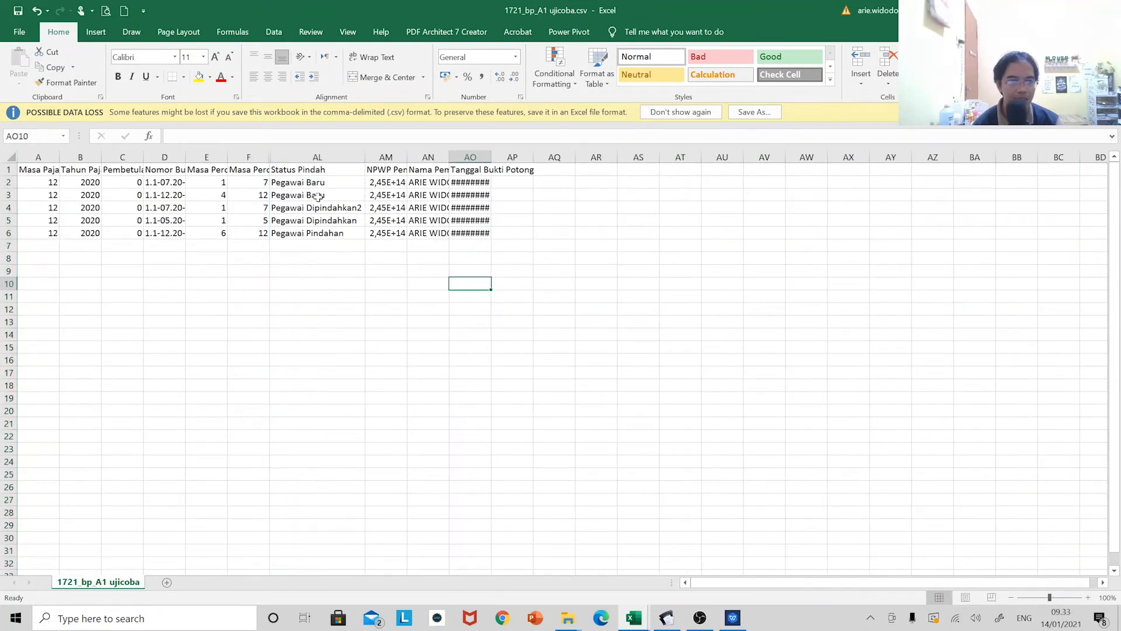
{"action": "left_click", "coordinate": [217, 183]}
{"action": "left_click", "coordinate": [248, 182]}
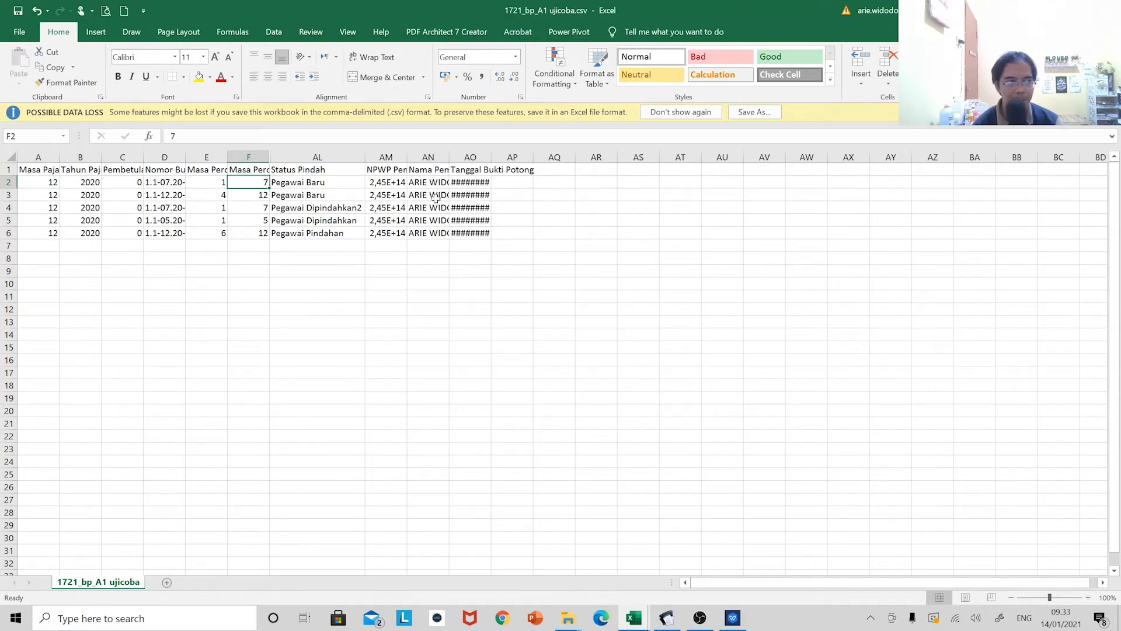
{"action": "key", "text": "alt+Tab"}
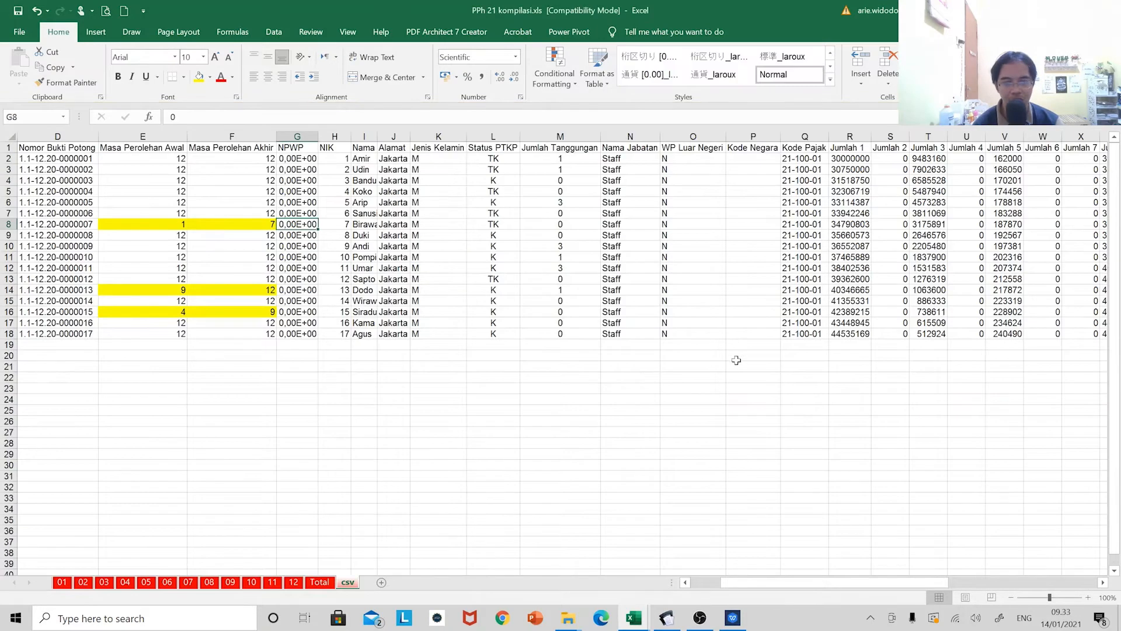
{"action": "key", "text": "alt+Tab"}
{"action": "left_click", "coordinate": [523, 183]}
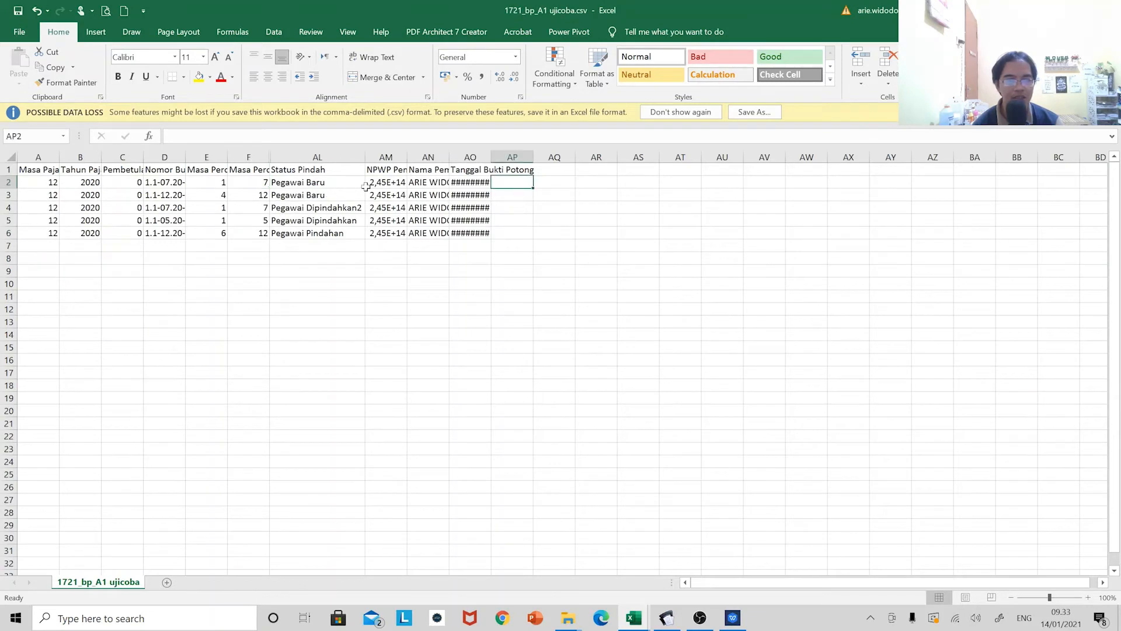
{"action": "type", "text": "p"}
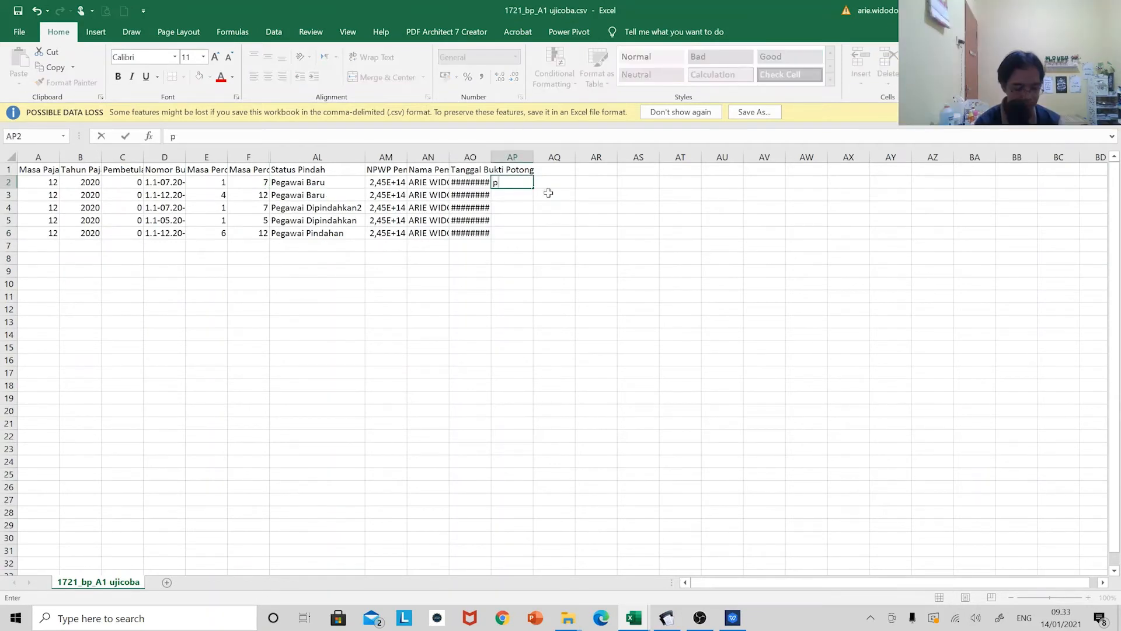
{"action": "type", "text": "emberi"}
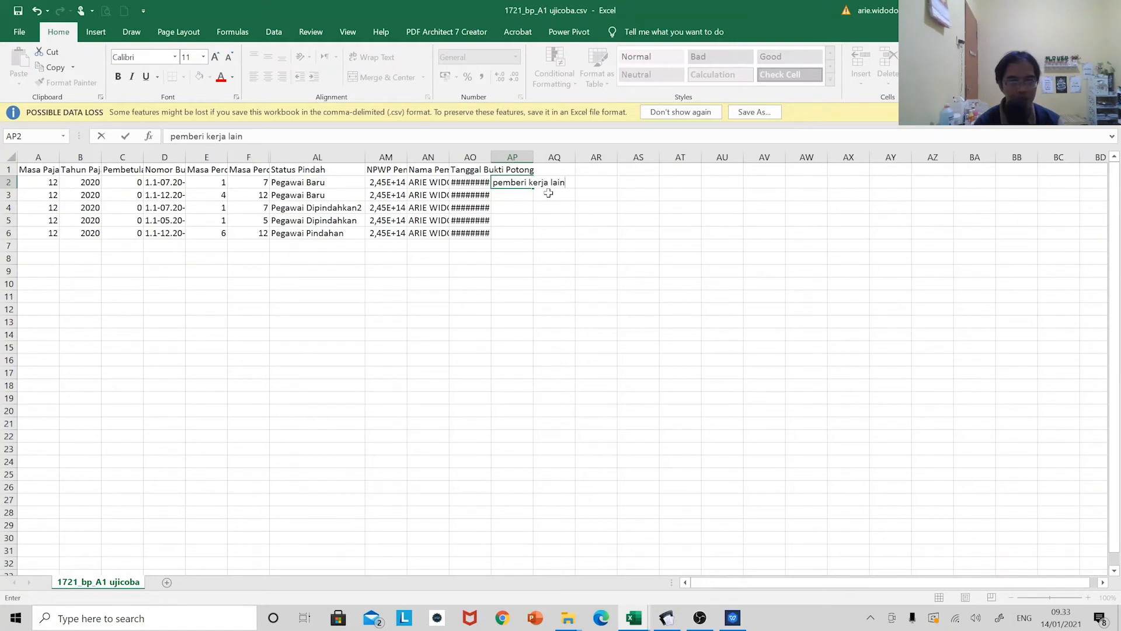
{"action": "type", "text": " kerja lain"}
{"action": "key", "text": "Return"}
{"action": "key", "text": "Up"}
{"action": "key", "text": "Left"}
{"action": "key", "text": "Left"}
{"action": "key", "text": "Left"}
{"action": "key", "text": "Left"}
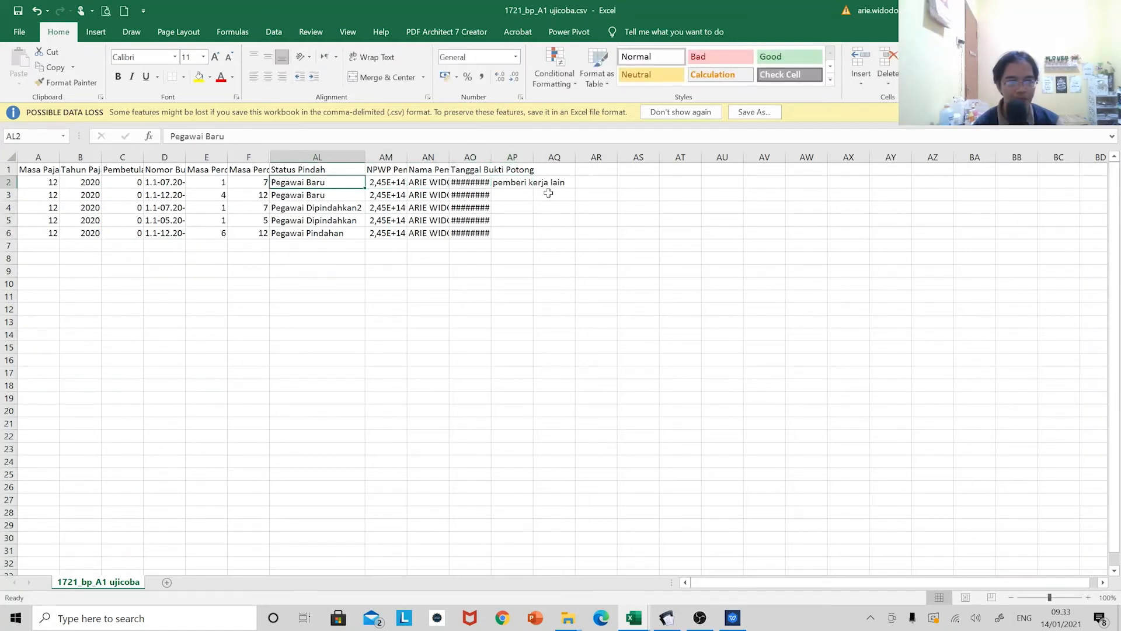
{"action": "key", "text": "ctrl+c"}
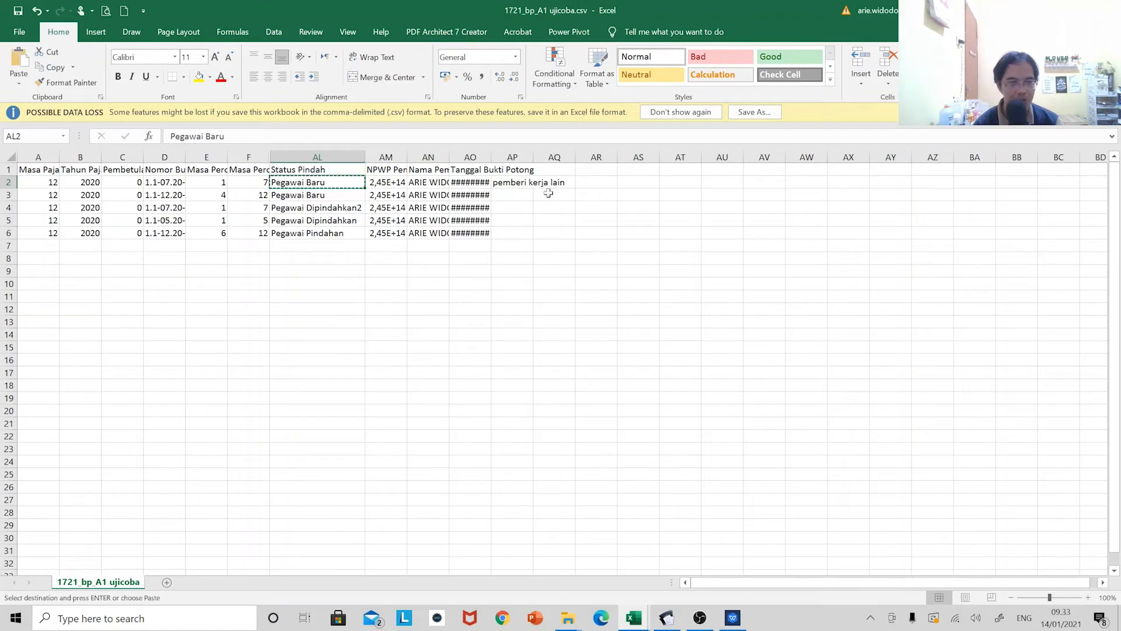
{"action": "key", "text": "Down"}
{"action": "key", "text": "Return"}
{"action": "key", "text": "Down"}
{"action": "key", "text": "Down"}
{"action": "key", "text": "Down"}
{"action": "key", "text": "Down"}
{"action": "key", "text": "Down"}
{"action": "key", "text": "Down"}
{"action": "key", "text": "Down"}
{"action": "key", "text": "Down"}
{"action": "key", "text": "Down"}
{"action": "key", "text": "Down"}
{"action": "key", "text": "Down"}
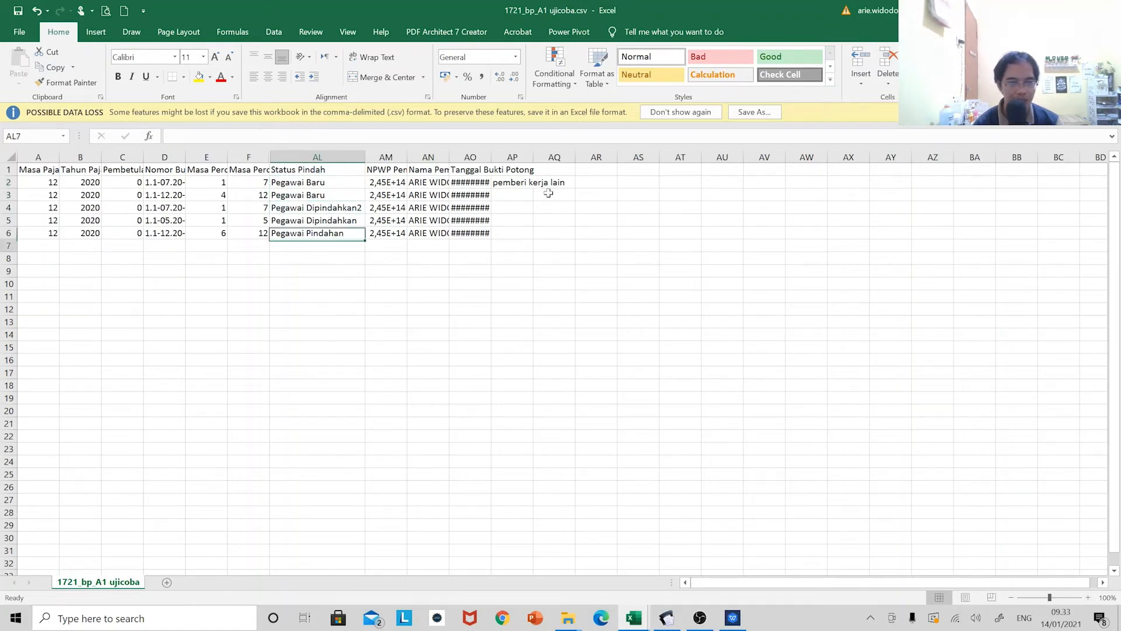
{"action": "key", "text": "Up"}
{"action": "key", "text": "Up"}
{"action": "key", "text": "Up"}
{"action": "key", "text": "Right"}
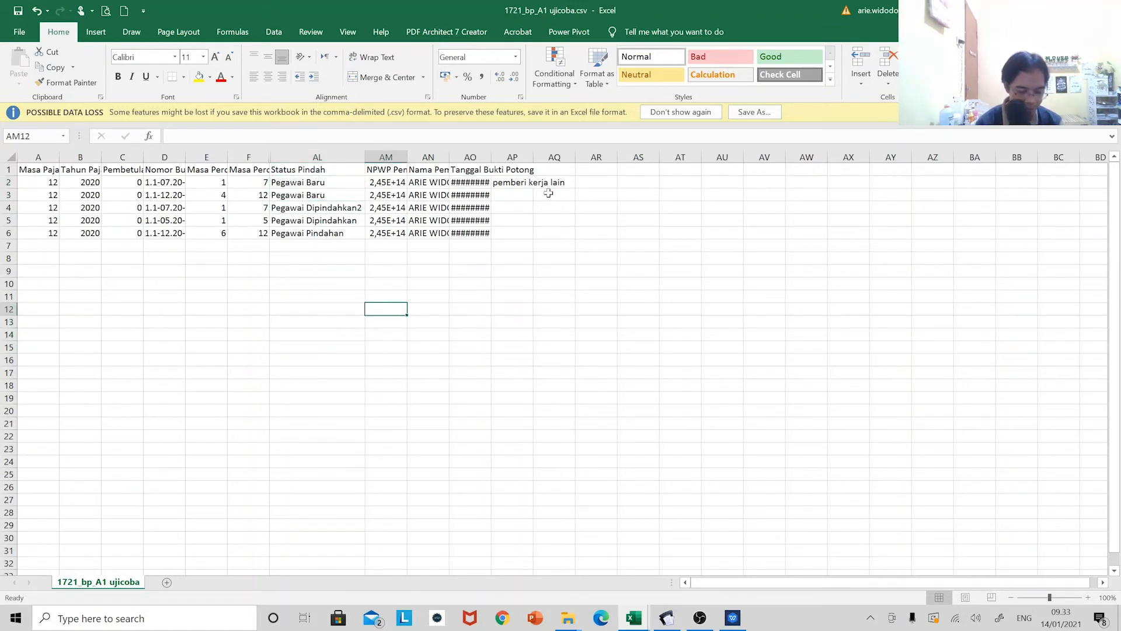
{"action": "key", "text": "Left"}
Enter the heading Pilihan in AL12 with codes 2, 3, 4, 1, 5 in AL13:AL17.
{"action": "key", "text": "F2"}
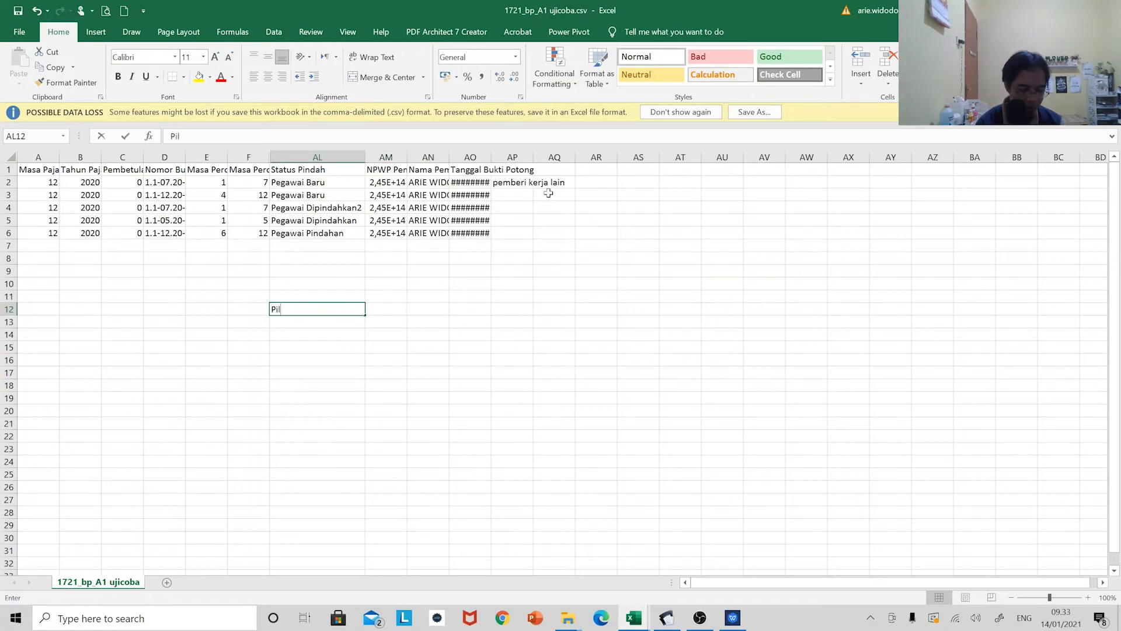
{"action": "type", "text": "Pilihan"}
{"action": "key", "text": "Return"}
{"action": "type", "text": "2"}
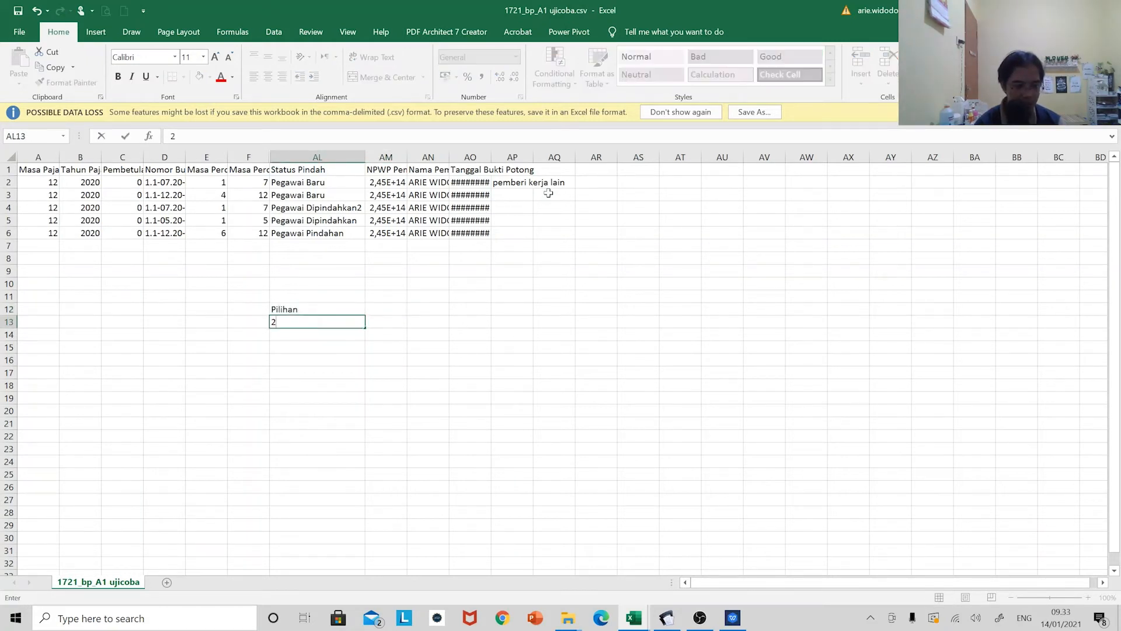
{"action": "key", "text": "Return"}
{"action": "type", "text": "3"}
{"action": "key", "text": "Return"}
{"action": "type", "text": "4"}
{"action": "key", "text": "Return"}
{"action": "type", "text": "1"}
{"action": "key", "text": "Return"}
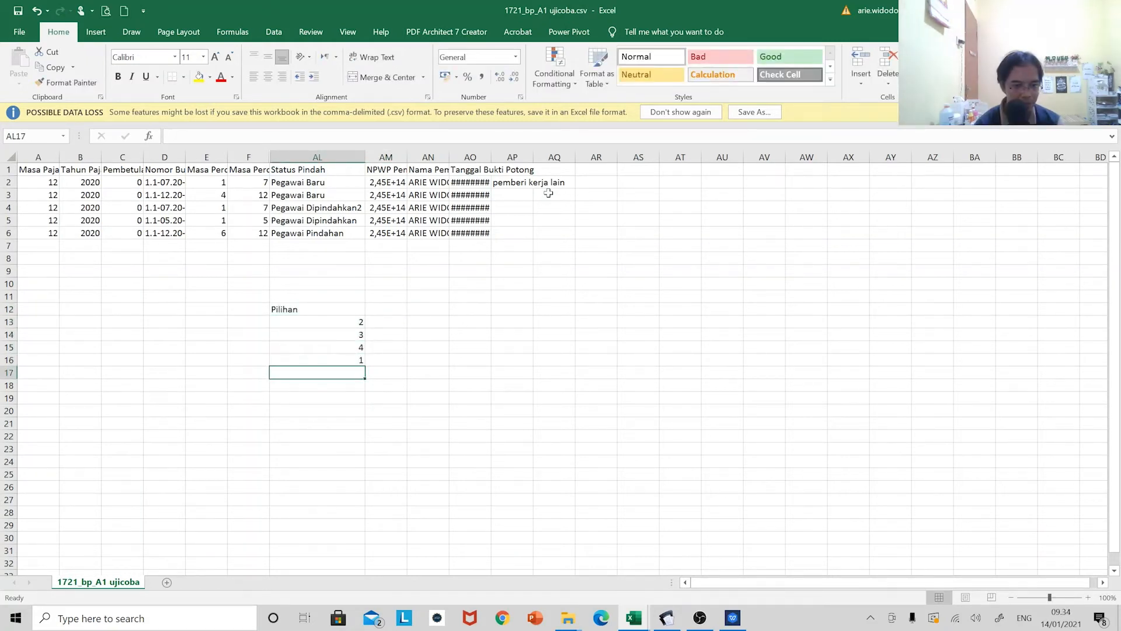
{"action": "type", "text": "5"}
{"action": "key", "text": "Return"}
Paste the Pegawai Baru status beside code 2 in AM13.
{"action": "key", "text": "Up"}
{"action": "key", "text": "Up"}
{"action": "key", "text": "Up"}
{"action": "key", "text": "Up"}
{"action": "key", "text": "Up"}
{"action": "key", "text": "Up"}
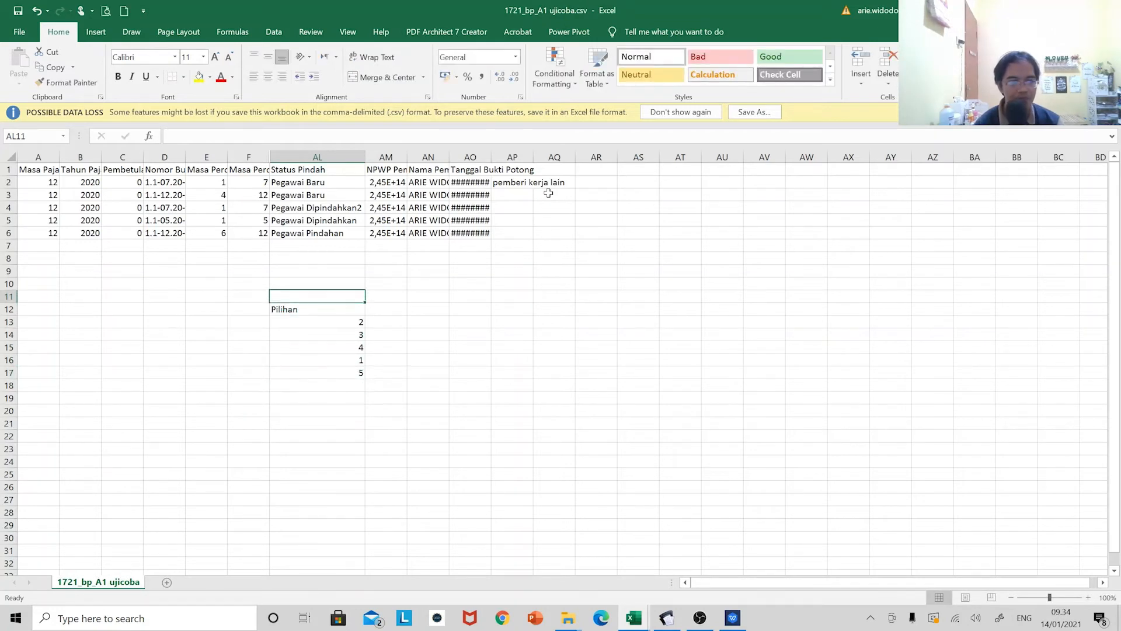
{"action": "key", "text": "Right"}
{"action": "key", "text": "Down"}
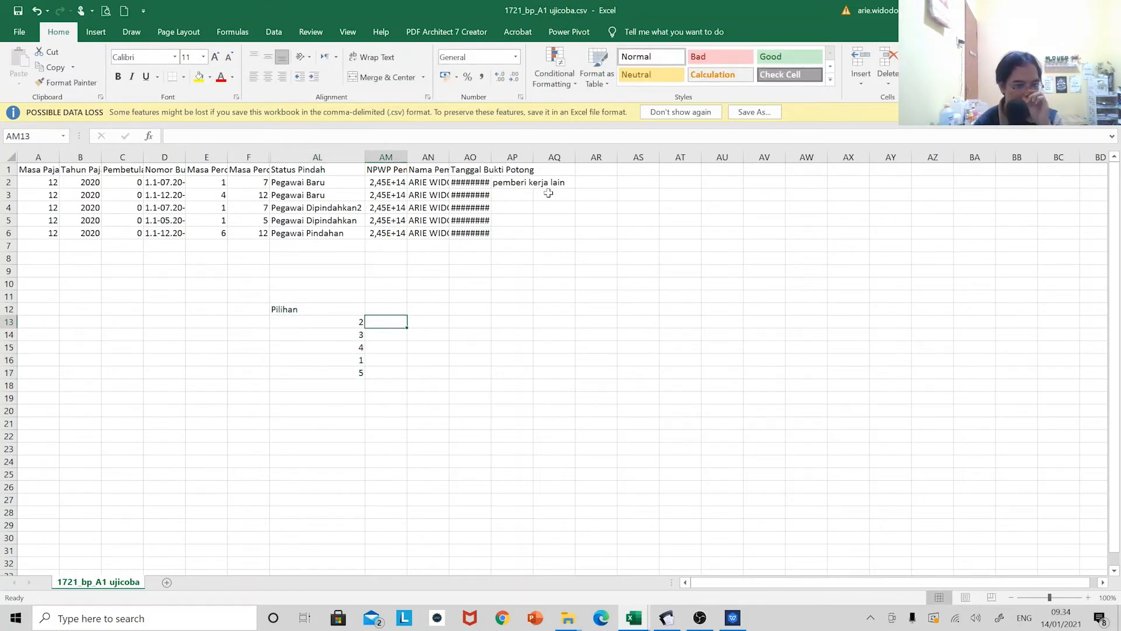
{"action": "key", "text": "Up"}
{"action": "key", "text": "Up"}
{"action": "key", "text": "Up"}
{"action": "key", "text": "Up"}
{"action": "key", "text": "Up"}
{"action": "key", "text": "Up"}
{"action": "key", "text": "Up"}
{"action": "key", "text": "Up"}
{"action": "key", "text": "Up"}
{"action": "key", "text": "Up"}
{"action": "key", "text": "Up"}
{"action": "key", "text": "Up"}
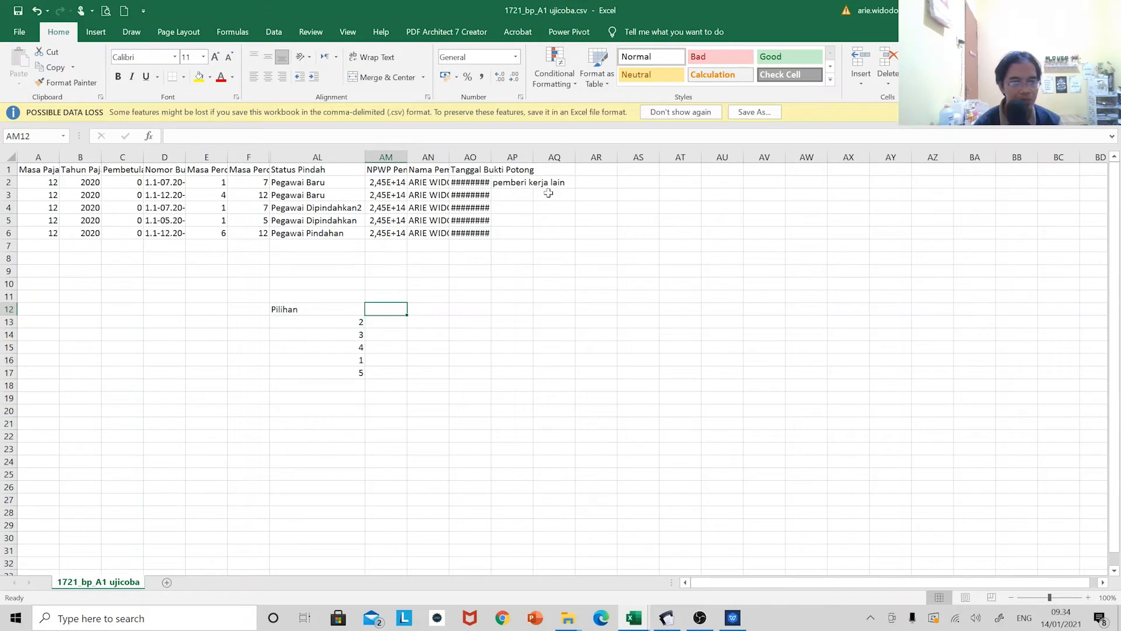
{"action": "key", "text": "Left"}
{"action": "key", "text": "Down"}
{"action": "key", "text": "Down"}
{"action": "key", "text": "Down"}
{"action": "key", "text": "Down"}
{"action": "key", "text": "Down"}
{"action": "key", "text": "Down"}
{"action": "key", "text": "Down"}
{"action": "key", "text": "Down"}
{"action": "key", "text": "Down"}
{"action": "key", "text": "Down"}
{"action": "key", "text": "Down"}
{"action": "key", "text": "Down"}
{"action": "key", "text": "Down"}
{"action": "key", "text": "Down"}
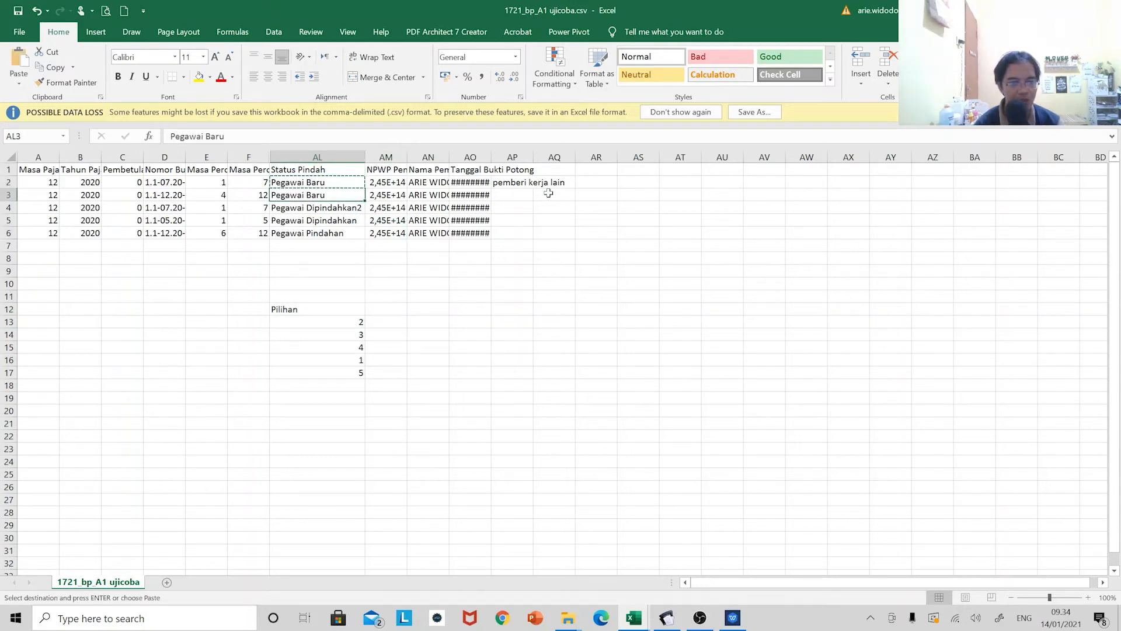
{"action": "key", "text": "Right"}
{"action": "key", "text": "Up"}
{"action": "key", "text": "Up"}
{"action": "key", "text": "Return"}
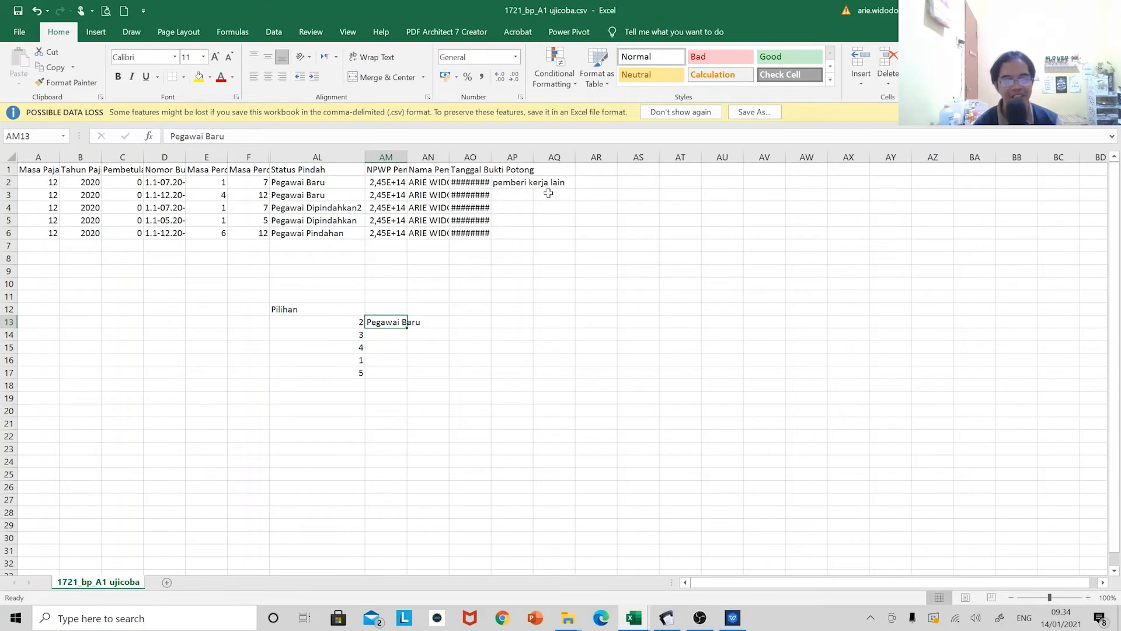
Copy the Pegawai Baru status from AL3 and paste it beside code 3 in AM14.
{"action": "key", "text": "Up"}
{"action": "key", "text": "Up"}
{"action": "key", "text": "Up"}
{"action": "key", "text": "Up"}
{"action": "key", "text": "Up"}
{"action": "key", "text": "Up"}
{"action": "key", "text": "Up"}
{"action": "key", "text": "Up"}
{"action": "key", "text": "Up"}
{"action": "key", "text": "Up"}
{"action": "key", "text": "Up"}
{"action": "key", "text": "Left"}
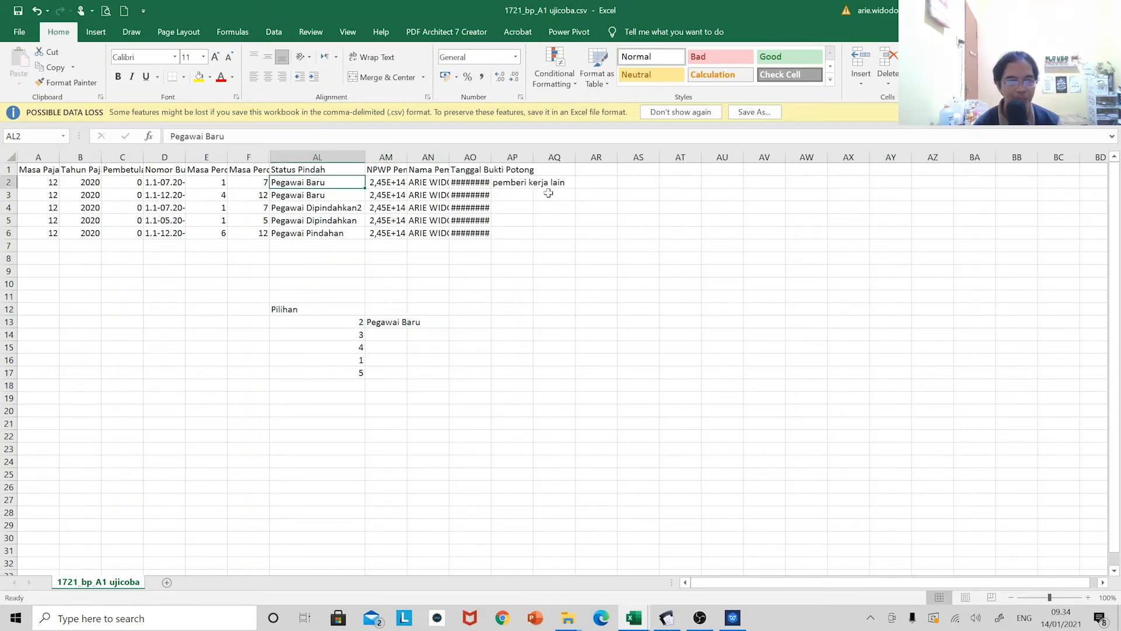
{"action": "key", "text": "Down"}
{"action": "key", "text": "ctrl+c"}
{"action": "key", "text": "Down"}
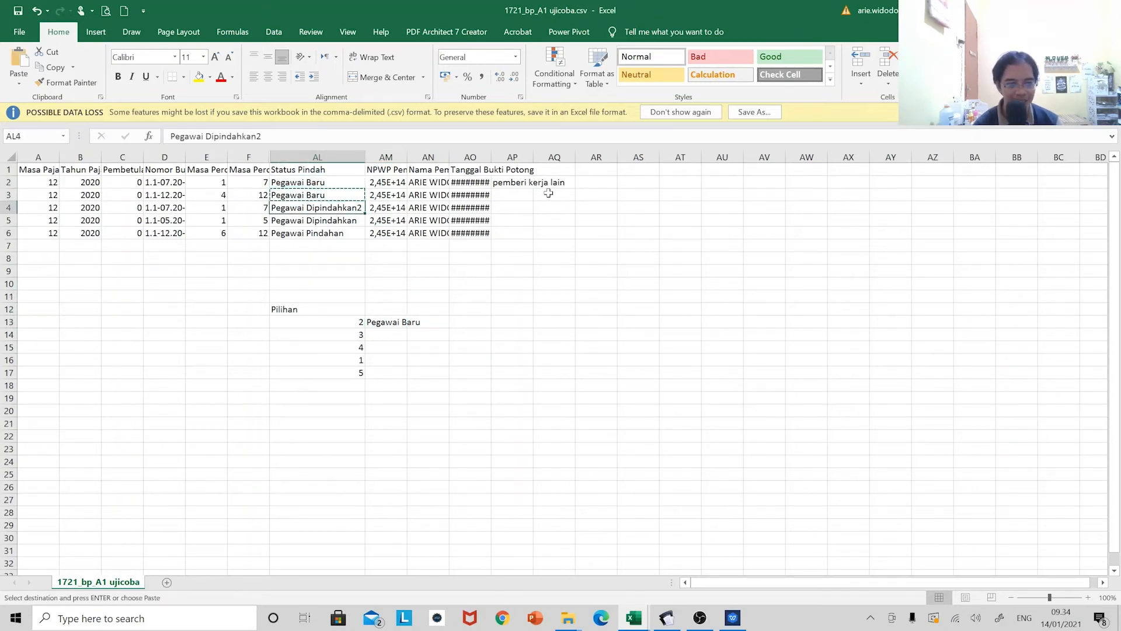
{"action": "key", "text": "Down"}
{"action": "key", "text": "Down"}
{"action": "key", "text": "Down"}
{"action": "key", "text": "Down"}
{"action": "key", "text": "Down"}
{"action": "key", "text": "Down"}
{"action": "key", "text": "Down"}
{"action": "key", "text": "Down"}
{"action": "key", "text": "Right"}
{"action": "key", "text": "Down"}
{"action": "key", "text": "Down"}
{"action": "key", "text": "Return"}
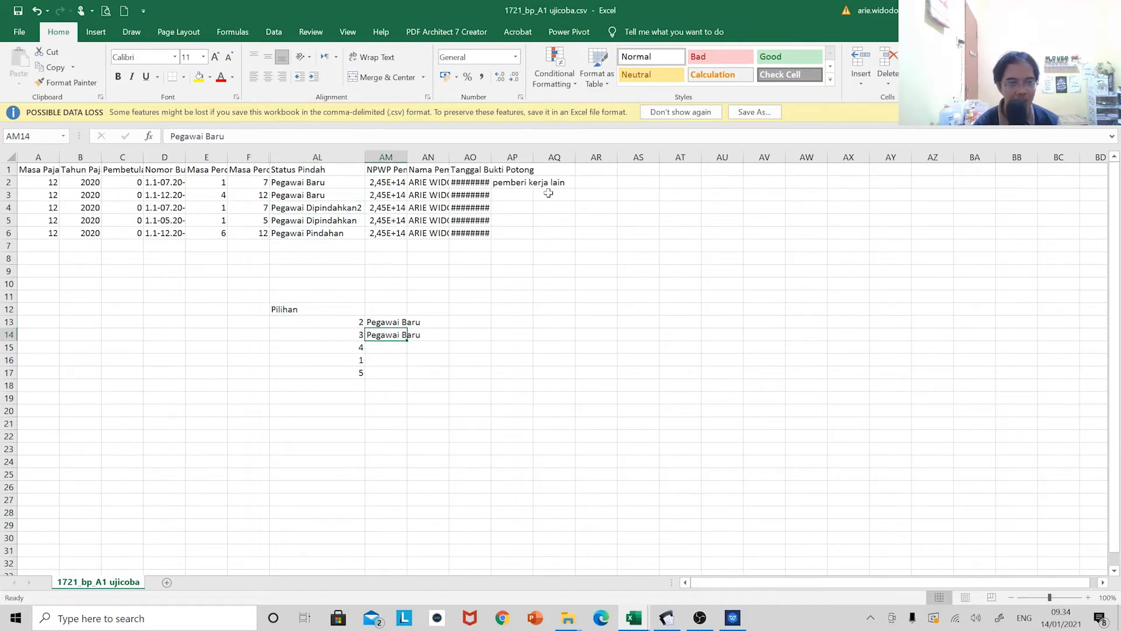
{"action": "key", "text": "Down"}
Copy the Pegawai Dipindahkan2 status from AL4, then cancel without pasting it beside code 4.
{"action": "key", "text": "Left"}
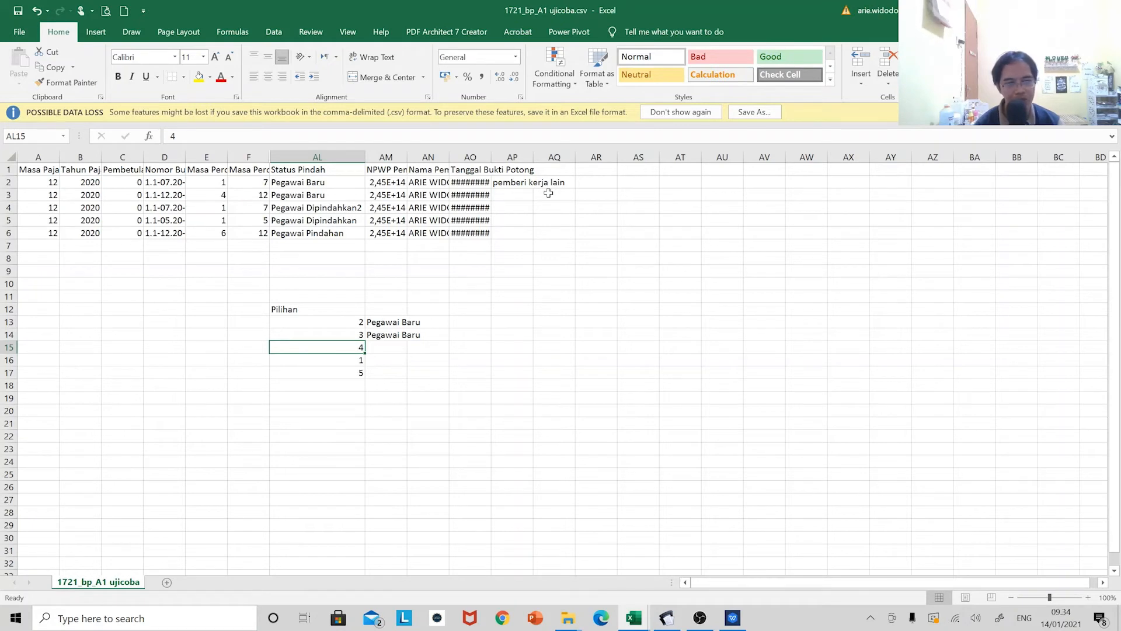
{"action": "key", "text": "Right"}
{"action": "key", "text": "Up"}
{"action": "key", "text": "Up"}
{"action": "key", "text": "Up"}
{"action": "key", "text": "Up"}
{"action": "key", "text": "Up"}
{"action": "key", "text": "Up"}
{"action": "key", "text": "Up"}
{"action": "key", "text": "Up"}
{"action": "key", "text": "Up"}
{"action": "key", "text": "Up"}
{"action": "key", "text": "Up"}
{"action": "key", "text": "Up"}
{"action": "key", "text": "Up"}
{"action": "key", "text": "Up"}
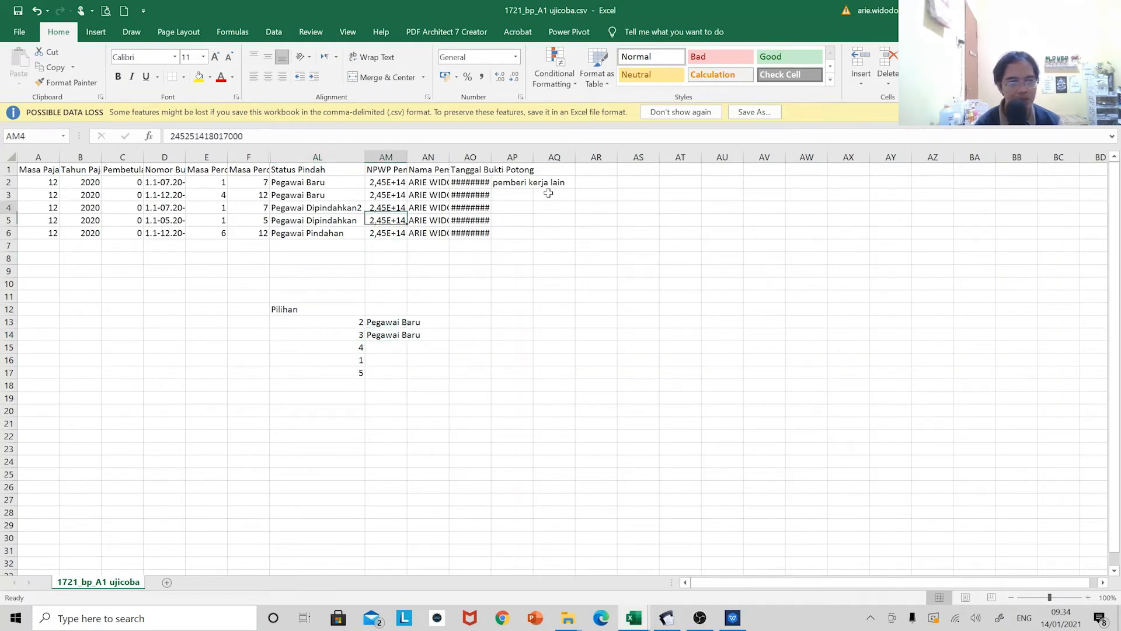
{"action": "key", "text": "Left"}
{"action": "key", "text": "Left"}
{"action": "key", "text": "Down"}
{"action": "key", "text": "Down"}
{"action": "key", "text": "Down"}
{"action": "key", "text": "Right"}
{"action": "key", "text": "ctrl+c"}
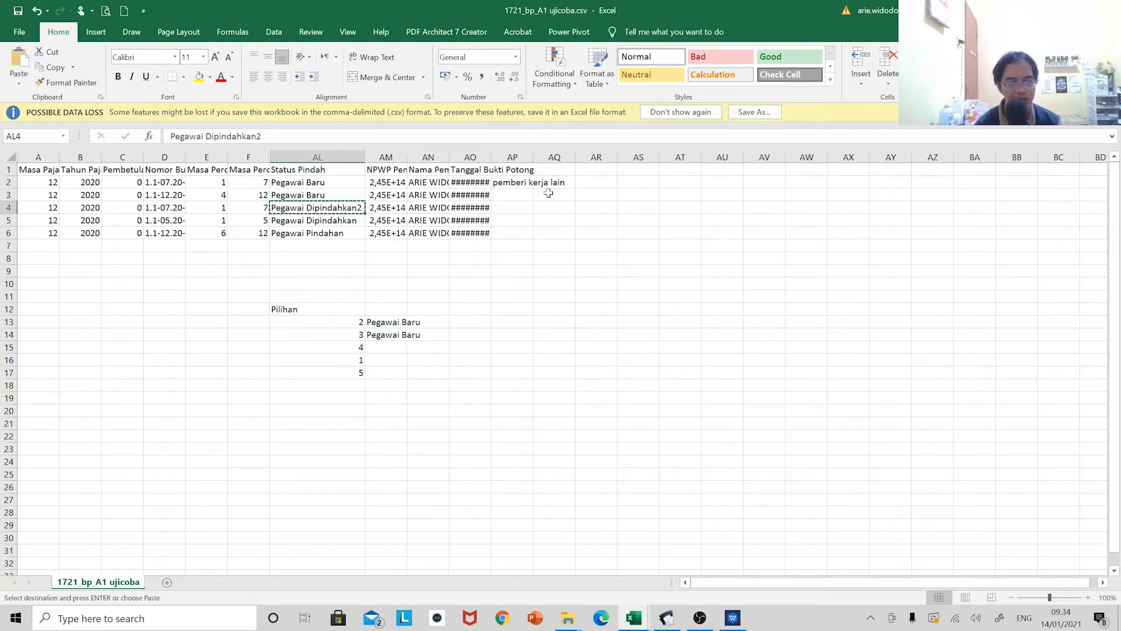
{"action": "key", "text": "Down"}
{"action": "key", "text": "Down"}
{"action": "key", "text": "Down"}
{"action": "key", "text": "Down"}
{"action": "key", "text": "Down"}
{"action": "key", "text": "Down"}
{"action": "key", "text": "Down"}
{"action": "key", "text": "Down"}
{"action": "key", "text": "Down"}
{"action": "key", "text": "Down"}
{"action": "key", "text": "Down"}
{"action": "key", "text": "Right"}
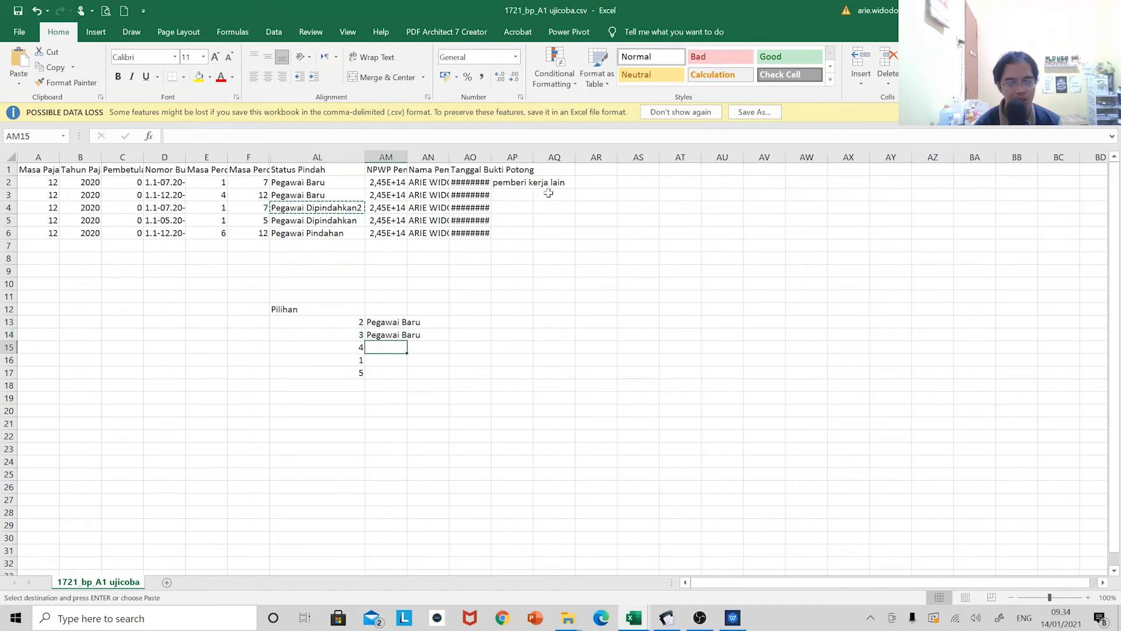
{"action": "key", "text": "Escape"}
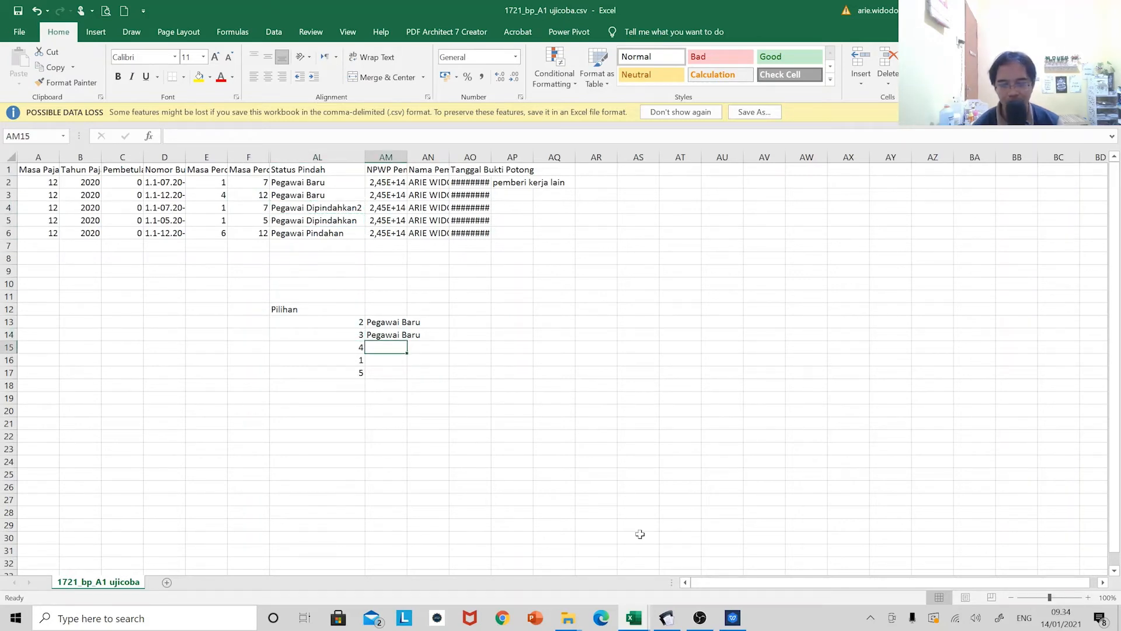
Back in e-SPT, close the Ekspor Bukti Potong dialog and open the A1 withholding slip list.
{"action": "left_click", "coordinate": [665, 617]}
{"action": "left_click", "coordinate": [683, 235]}
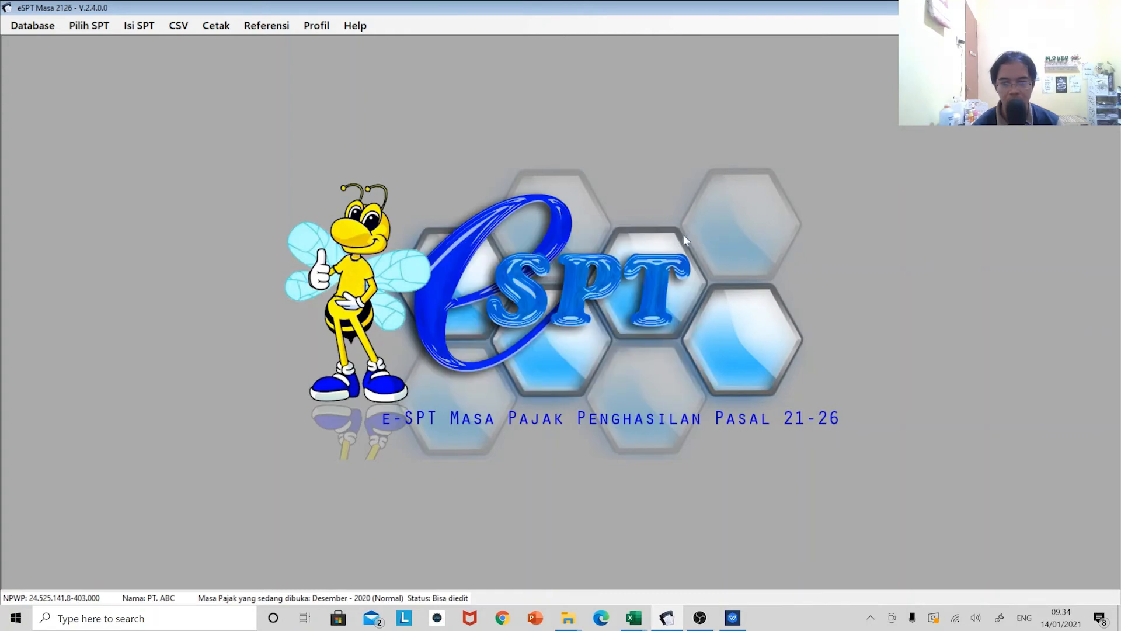
{"action": "left_click", "coordinate": [143, 28]}
{"action": "mouse_move", "coordinate": [179, 30]}
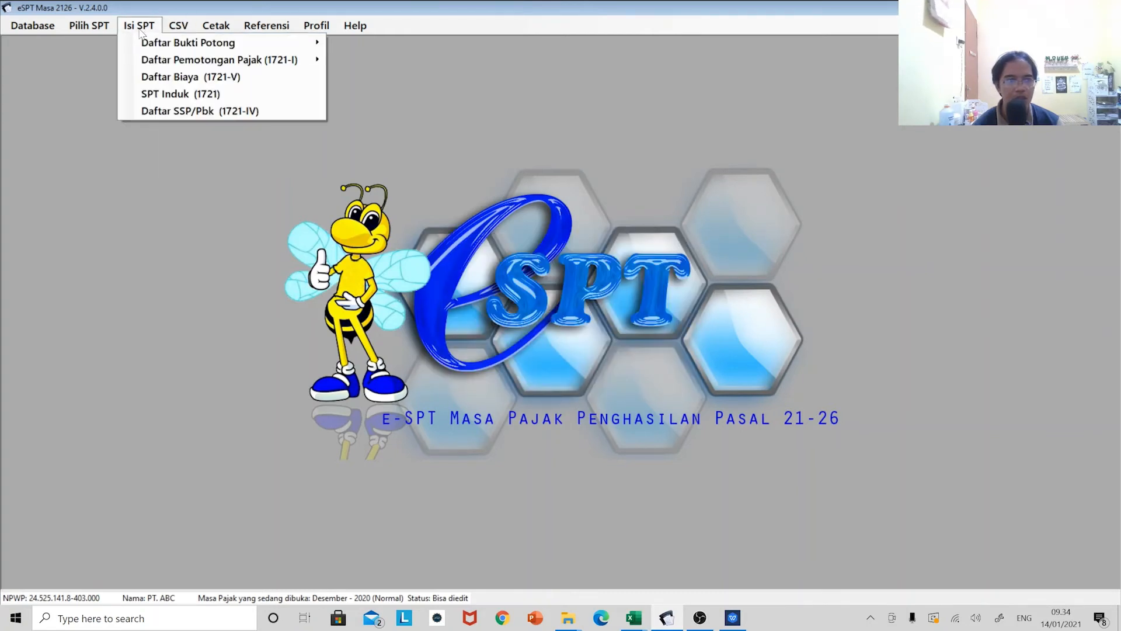
{"action": "left_click", "coordinate": [354, 78]}
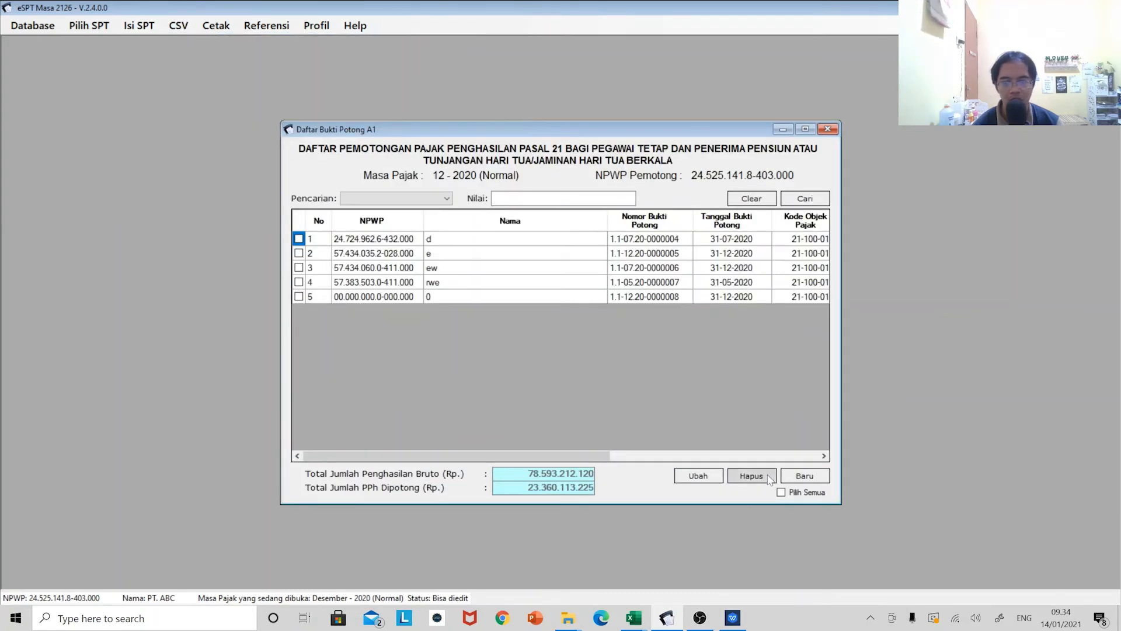
Create a new A1 slip with the period ending in month 07.
{"action": "left_click", "coordinate": [805, 476]}
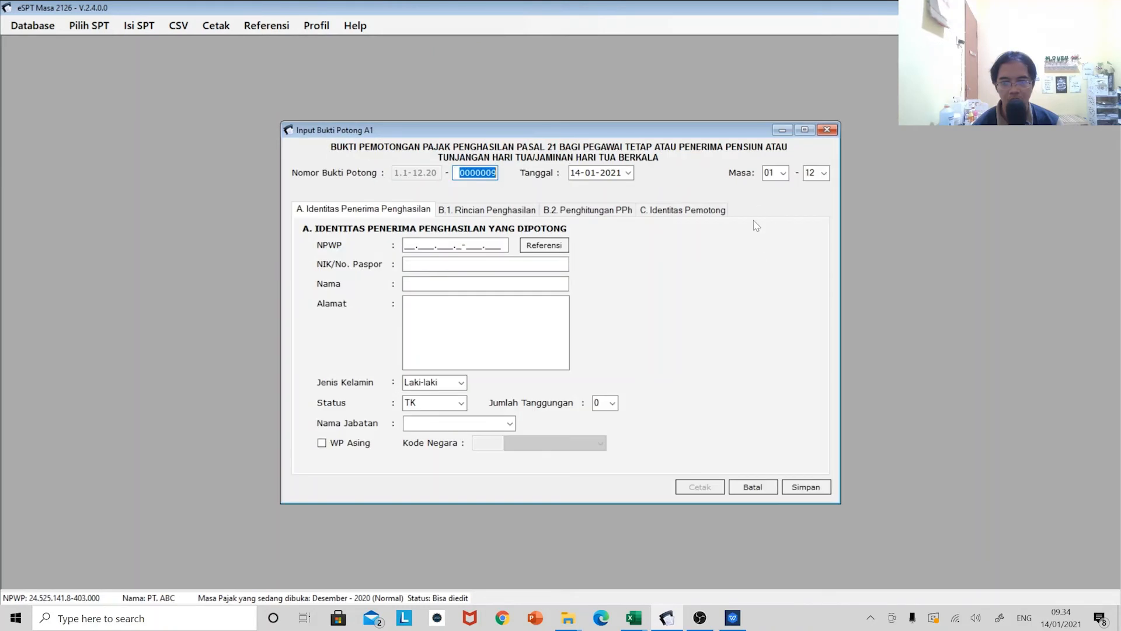
{"action": "left_click", "coordinate": [824, 176]}
{"action": "left_click", "coordinate": [818, 252]}
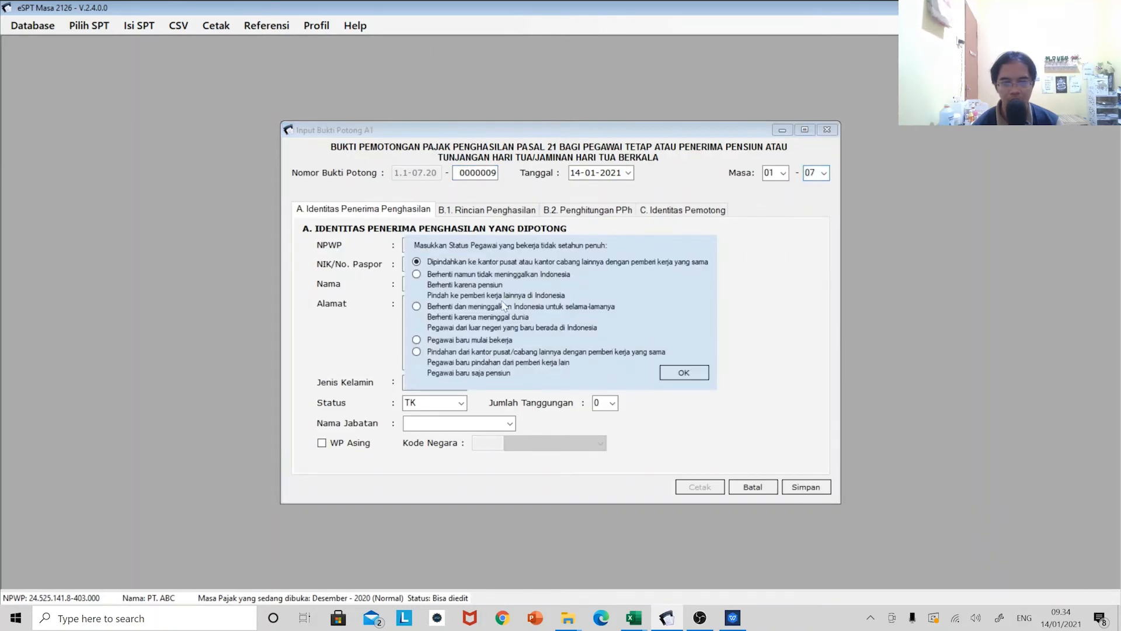
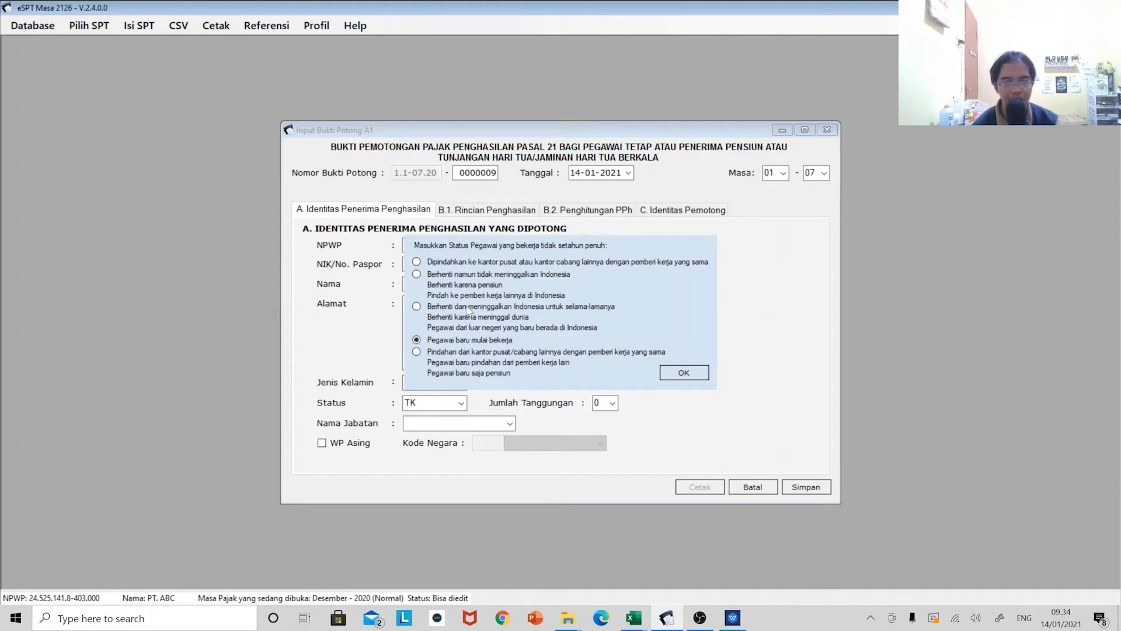
Switch from the e-SPT A1 slip dialog to the 1721_bp_A1 ujicoba.csv workbook in Excel.
{"action": "key", "text": "alt+Tab"}
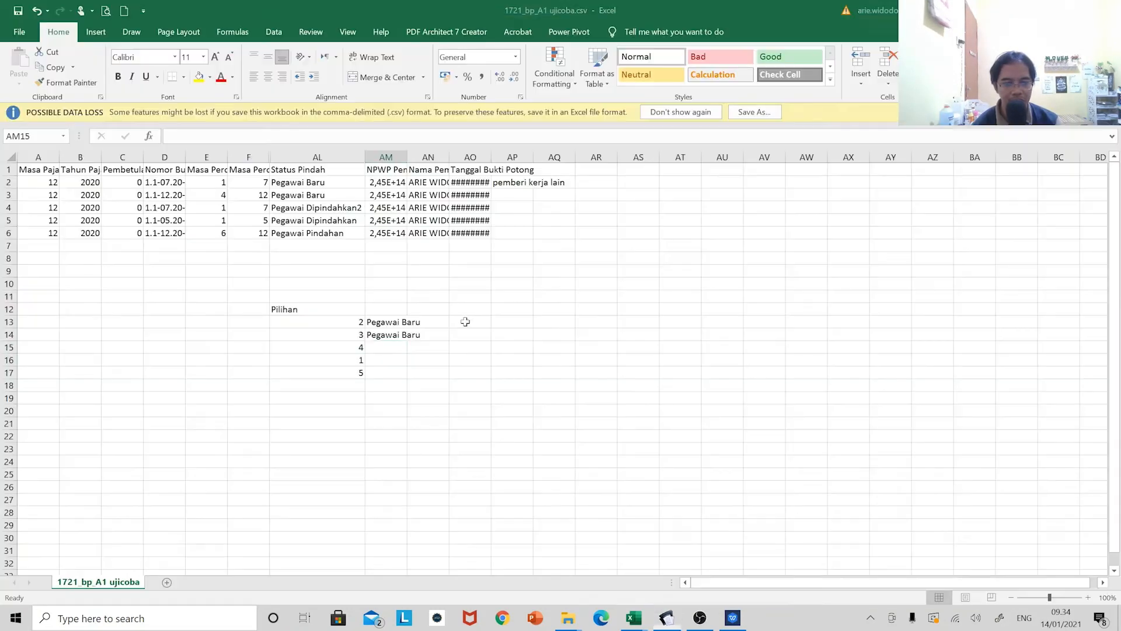
Renumber the Pilihan list so AL14 reads 4 and AL15 reads 3.
{"action": "left_click", "coordinate": [361, 346]}
{"action": "left_click", "coordinate": [362, 335]}
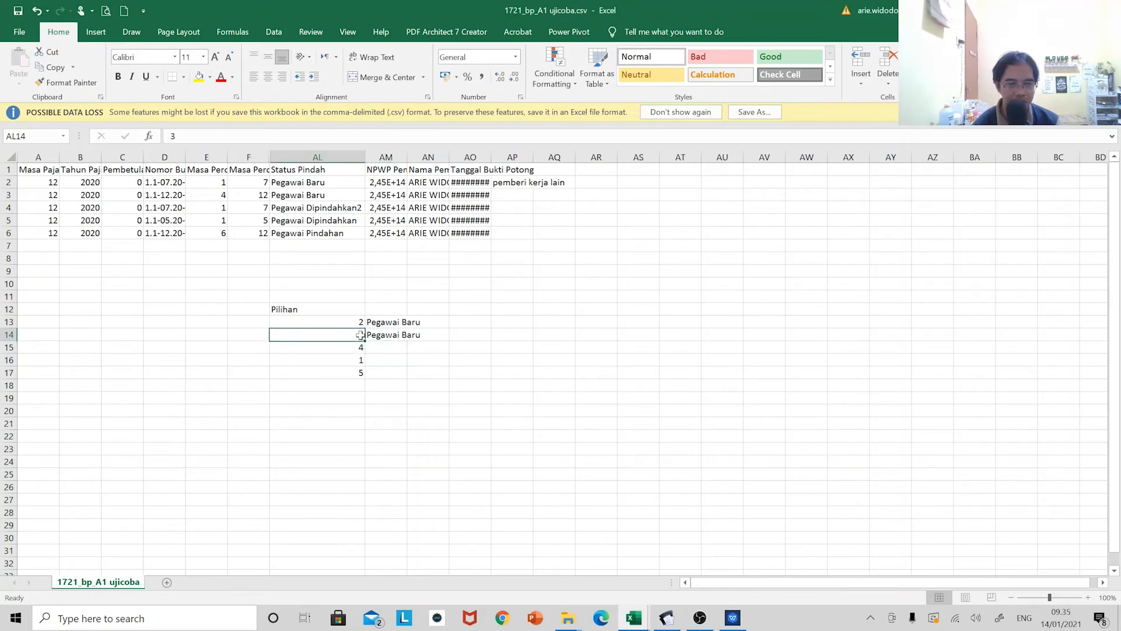
{"action": "type", "text": "4"}
{"action": "key", "text": "Return"}
{"action": "type", "text": "3"}
{"action": "key", "text": "Tab"}
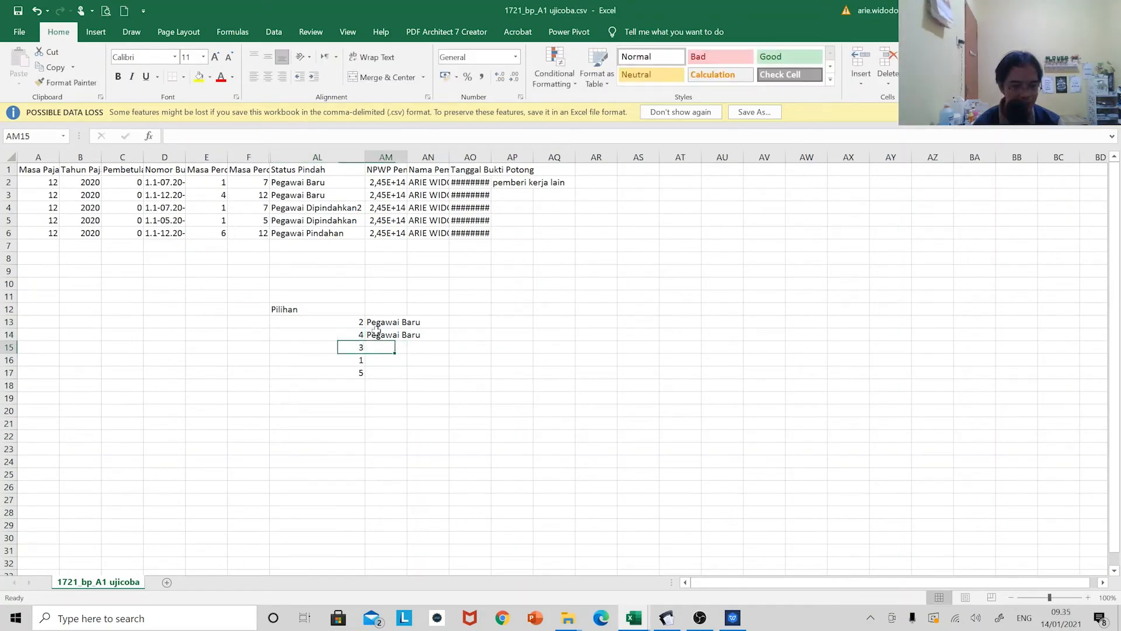
{"action": "type", "text": "M"}
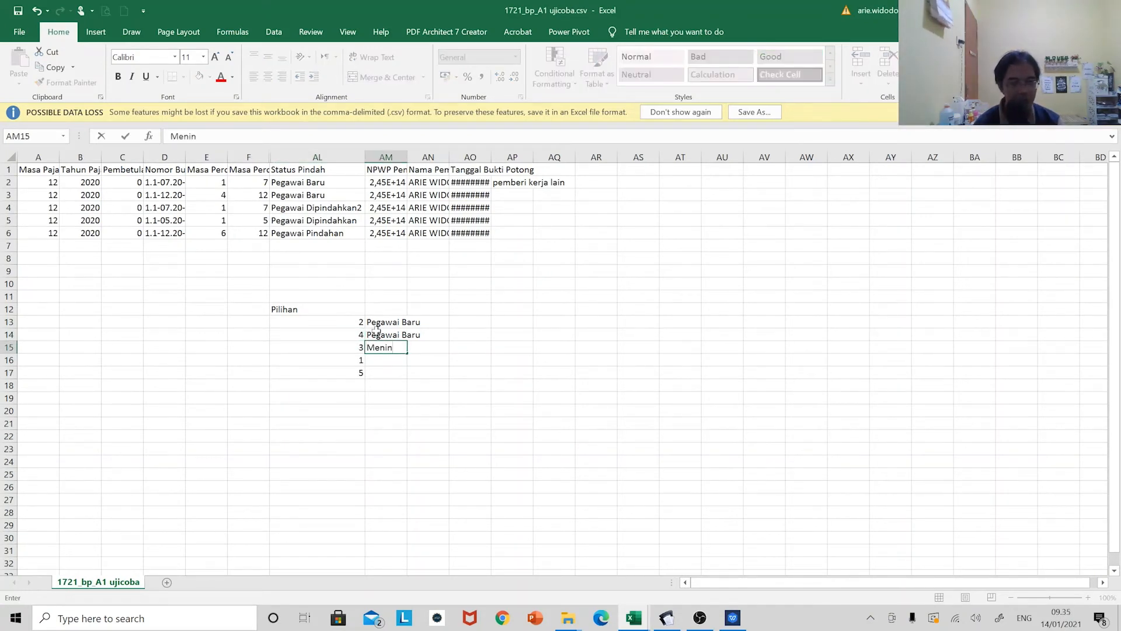
{"action": "type", "text": "enin"}
{"action": "key", "text": "Escape"}
Copy Pegawai Dipindahkan2 beside number 3 and Pegawai Dipindahkan beside number 1.
{"action": "key", "text": "Up"}
{"action": "key", "text": "Up"}
{"action": "key", "text": "Up"}
{"action": "key", "text": "Up"}
{"action": "key", "text": "Up"}
{"action": "key", "text": "Up"}
{"action": "key", "text": "Up"}
{"action": "key", "text": "Up"}
{"action": "key", "text": "Up"}
{"action": "key", "text": "Up"}
{"action": "key", "text": "Up"}
{"action": "key", "text": "Left"}
{"action": "key", "text": "ctrl+c"}
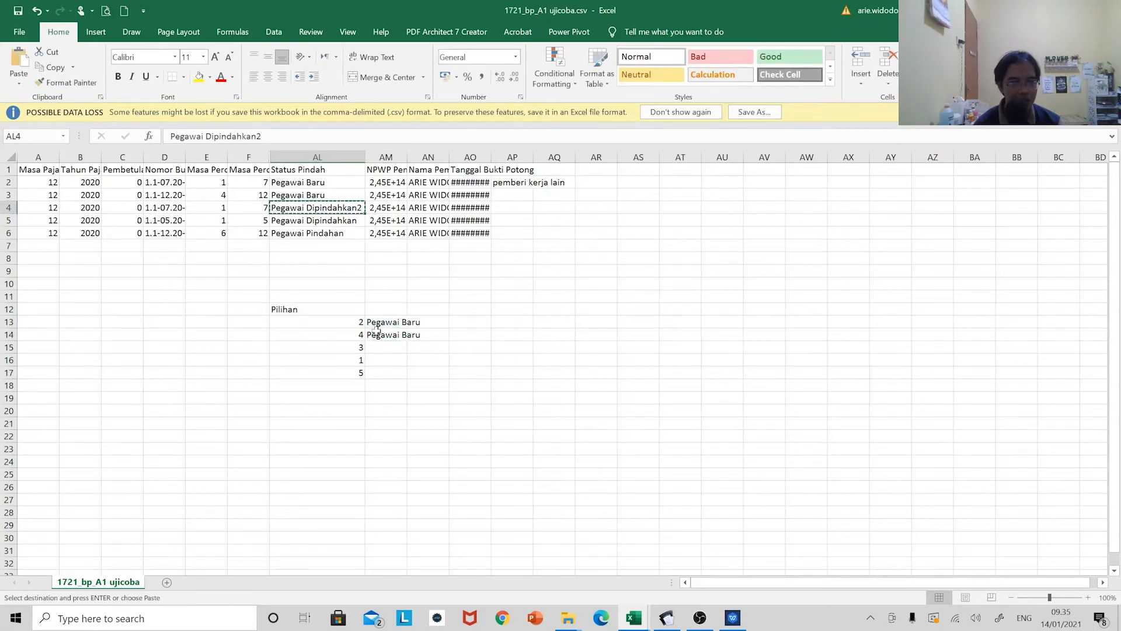
{"action": "key", "text": "Down"}
{"action": "key", "text": "Down"}
{"action": "key", "text": "Down"}
{"action": "key", "text": "Down"}
{"action": "key", "text": "Down"}
{"action": "key", "text": "Down"}
{"action": "key", "text": "Down"}
{"action": "key", "text": "Down"}
{"action": "key", "text": "Down"}
{"action": "key", "text": "Right"}
{"action": "key", "text": "Down"}
{"action": "key", "text": "Down"}
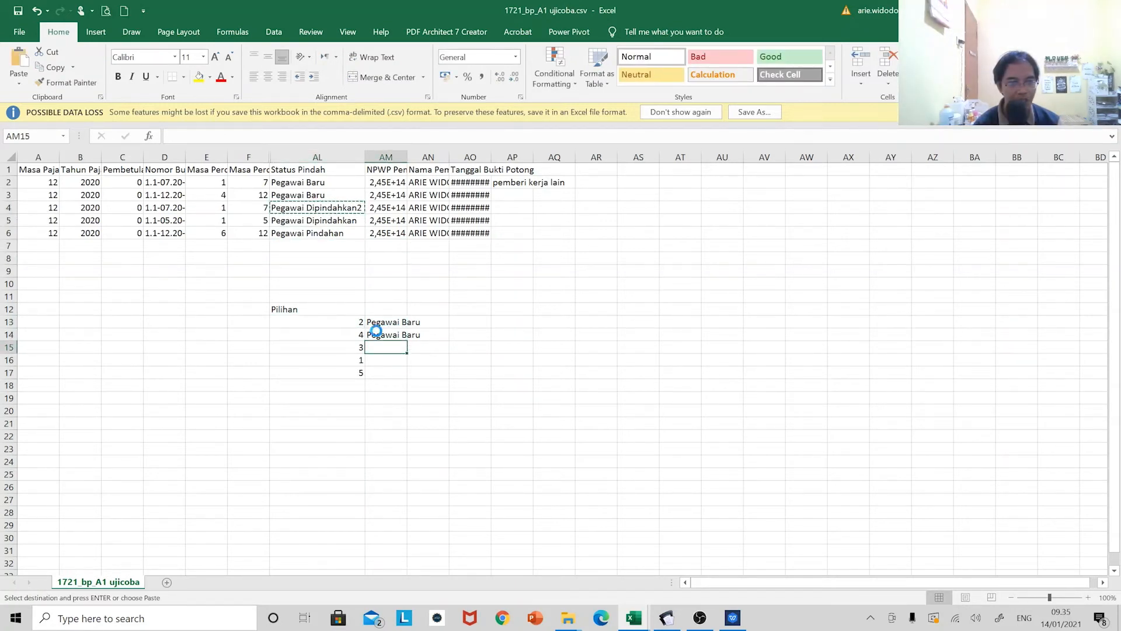
{"action": "key", "text": "Return"}
{"action": "key", "text": "Down"}
{"action": "key", "text": "Down"}
{"action": "key", "text": "Left"}
{"action": "key", "text": "Up"}
{"action": "key", "text": "Up"}
{"action": "key", "text": "Up"}
{"action": "key", "text": "Up"}
{"action": "key", "text": "Up"}
{"action": "key", "text": "Up"}
{"action": "key", "text": "Up"}
{"action": "key", "text": "Up"}
{"action": "key", "text": "Up"}
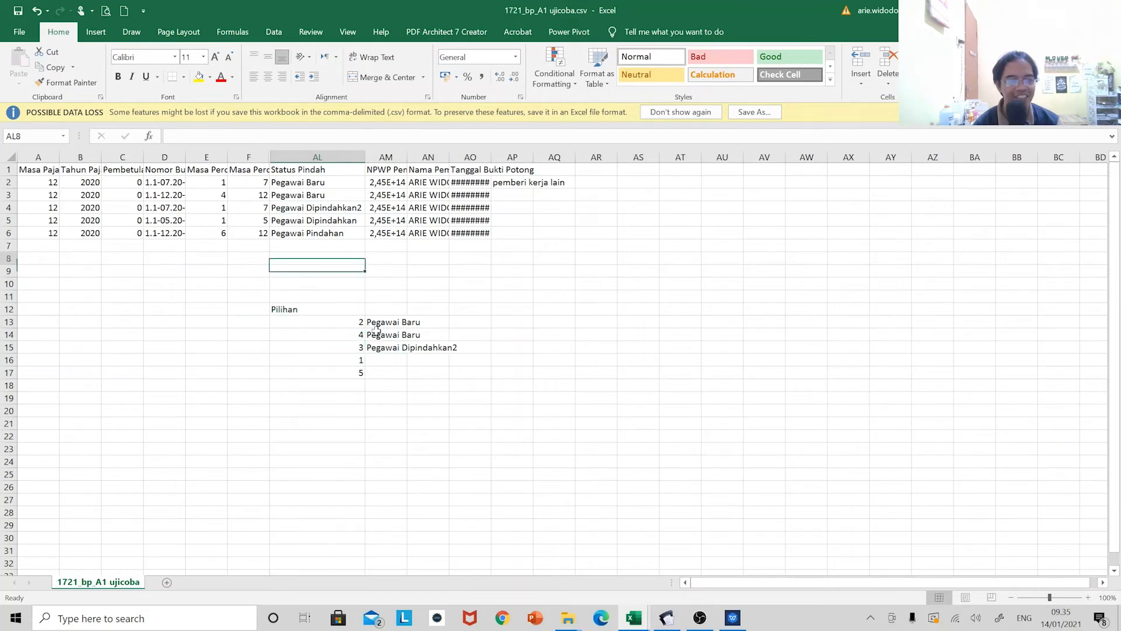
{"action": "key", "text": "Up"}
{"action": "key", "text": "Up"}
{"action": "key", "text": "Up"}
{"action": "key", "text": "ctrl+c"}
{"action": "key", "text": "Down"}
{"action": "key", "text": "Down"}
{"action": "key", "text": "Down"}
{"action": "key", "text": "Down"}
{"action": "key", "text": "Down"}
{"action": "key", "text": "Down"}
{"action": "key", "text": "Down"}
{"action": "key", "text": "Down"}
{"action": "key", "text": "Right"}
{"action": "key", "text": "Down"}
{"action": "key", "text": "Down"}
{"action": "key", "text": "Down"}
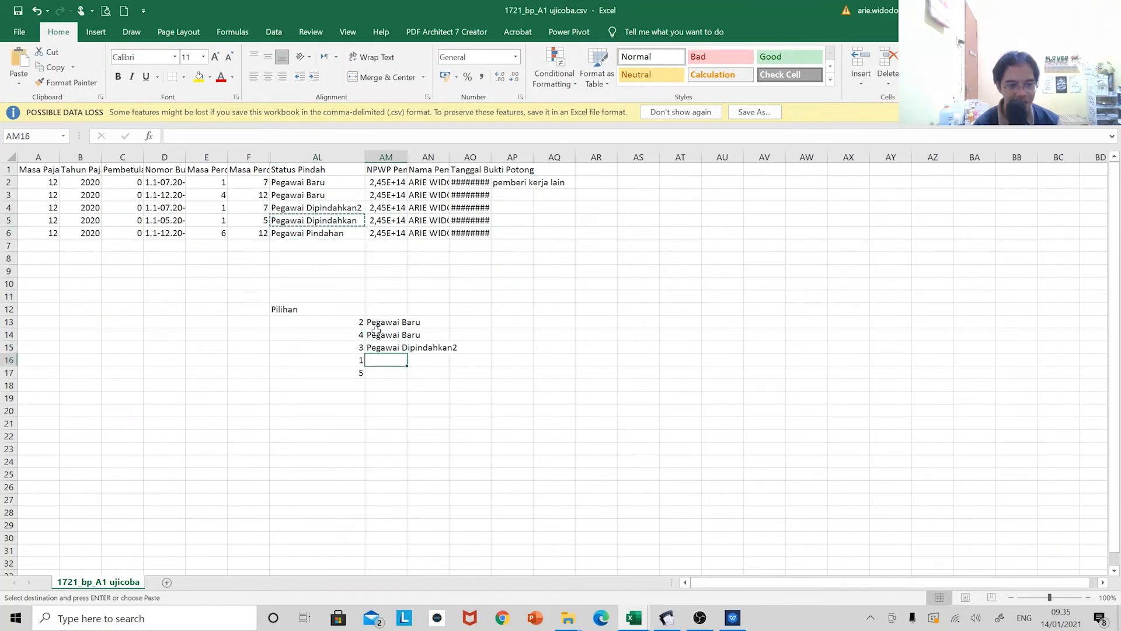
{"action": "key", "text": "Return"}
Copy Pegawai Pindahan beside number 5, then return to the e-SPT status question.
{"action": "key", "text": "Up"}
{"action": "key", "text": "Up"}
{"action": "key", "text": "Left"}
{"action": "key", "text": "Up"}
{"action": "key", "text": "Up"}
{"action": "key", "text": "Up"}
{"action": "key", "text": "Up"}
{"action": "key", "text": "Up"}
{"action": "key", "text": "Up"}
{"action": "key", "text": "Up"}
{"action": "key", "text": "Up"}
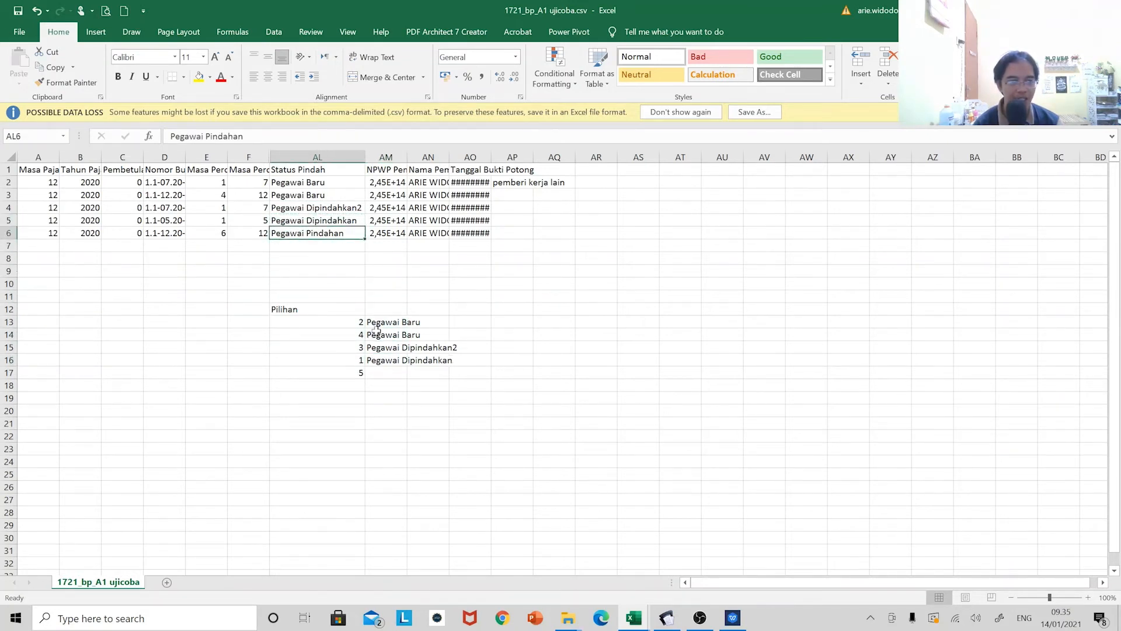
{"action": "key", "text": "ctrl+c"}
{"action": "key", "text": "Down"}
{"action": "key", "text": "Down"}
{"action": "key", "text": "Down"}
{"action": "key", "text": "Down"}
{"action": "key", "text": "Down"}
{"action": "key", "text": "Down"}
{"action": "key", "text": "Down"}
{"action": "key", "text": "Down"}
{"action": "key", "text": "Down"}
{"action": "key", "text": "Down"}
{"action": "key", "text": "Down"}
{"action": "key", "text": "Down"}
{"action": "key", "text": "Down"}
{"action": "key", "text": "Right"}
{"action": "key", "text": "Up"}
{"action": "key", "text": "Up"}
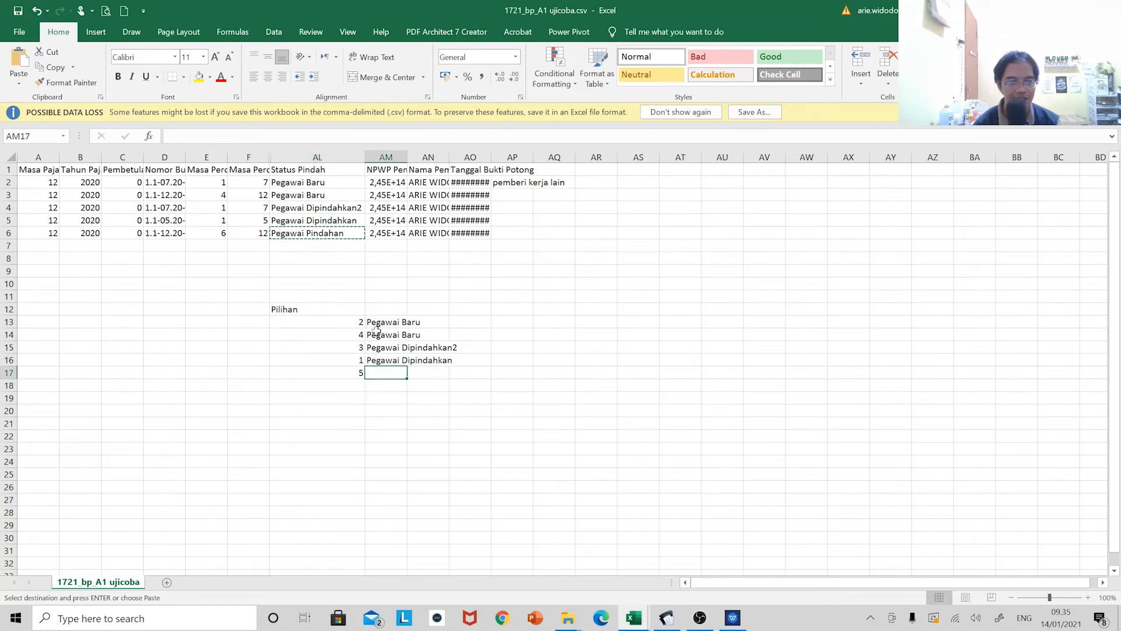
{"action": "key", "text": "Return"}
{"action": "key", "text": "Up"}
{"action": "key", "text": "Up"}
{"action": "key", "text": "Up"}
{"action": "key", "text": "Right"}
{"action": "key", "text": "Up"}
{"action": "key", "text": "Right"}
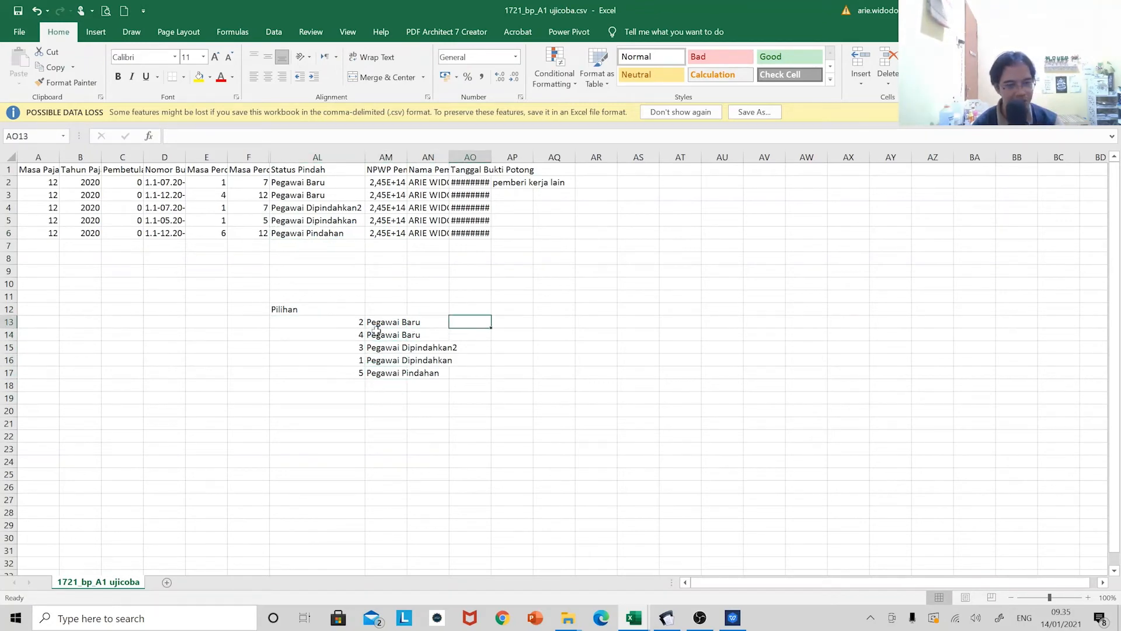
{"action": "key", "text": "Left"}
{"action": "key", "text": "Left"}
{"action": "key", "text": "alt+Tab"}
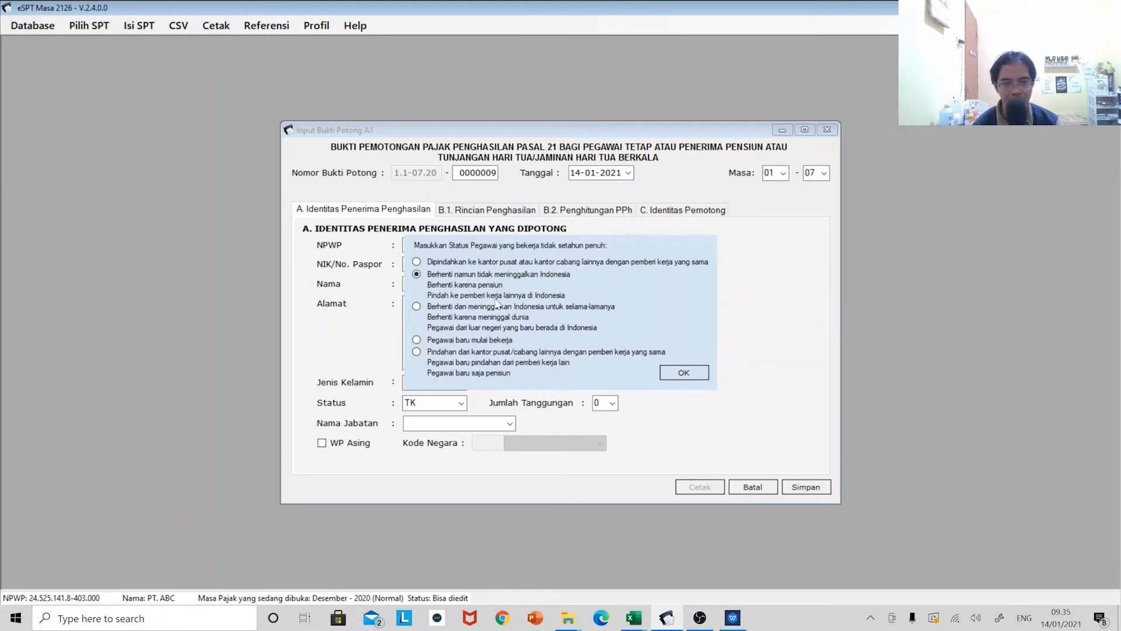
Compare the statuses paired with numbers 4 and 3 against e-SPT's status choices, ending in Excel.
{"action": "key", "text": "alt+Tab"}
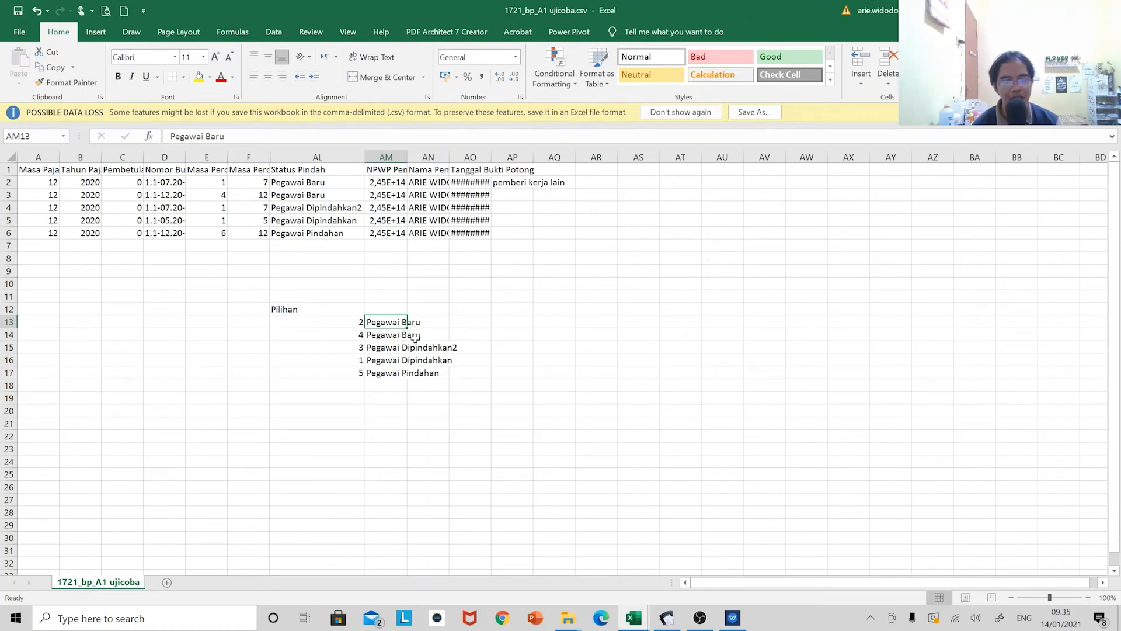
{"action": "key", "text": "alt+Tab"}
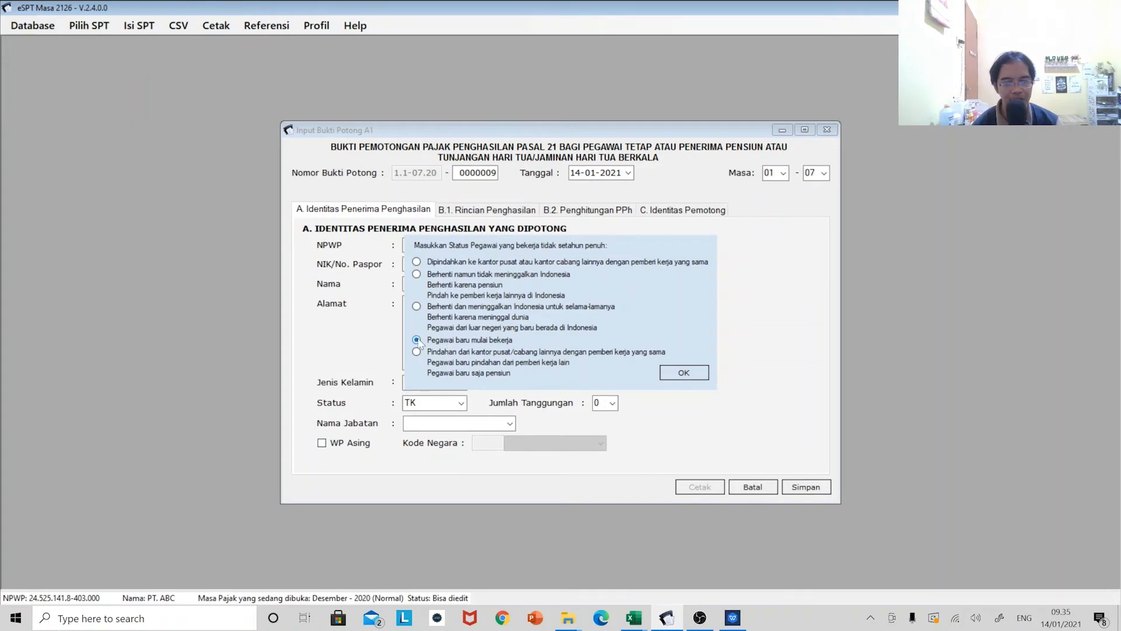
{"action": "key", "text": "alt+Tab"}
{"action": "key", "text": "alt+Tab"}
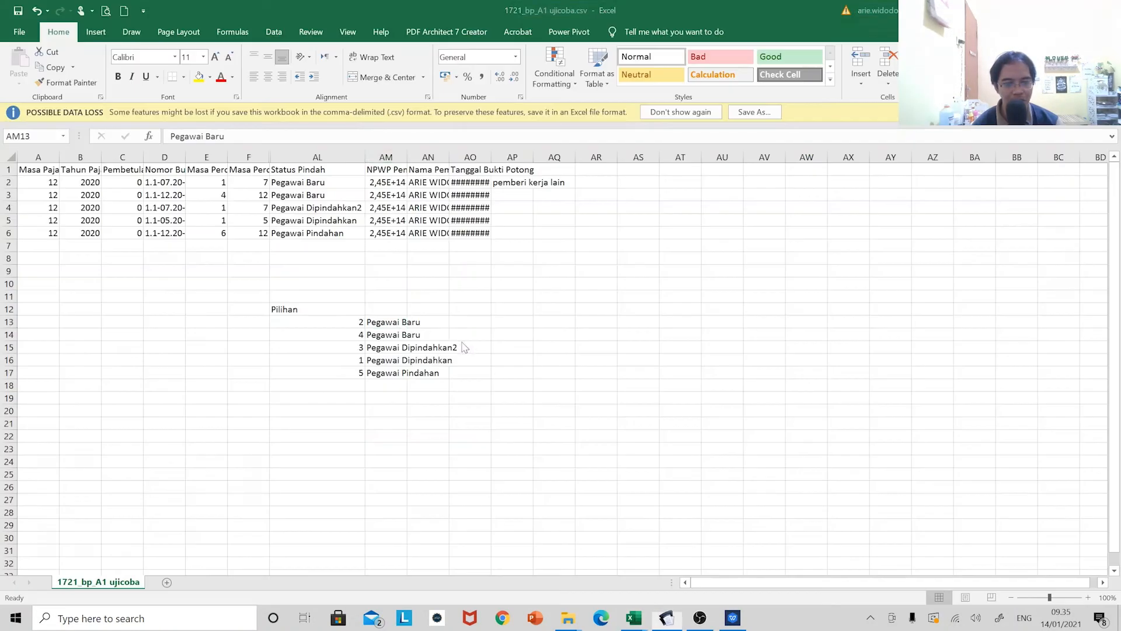
{"action": "key", "text": "alt+Tab"}
{"action": "left_click", "coordinate": [398, 335]}
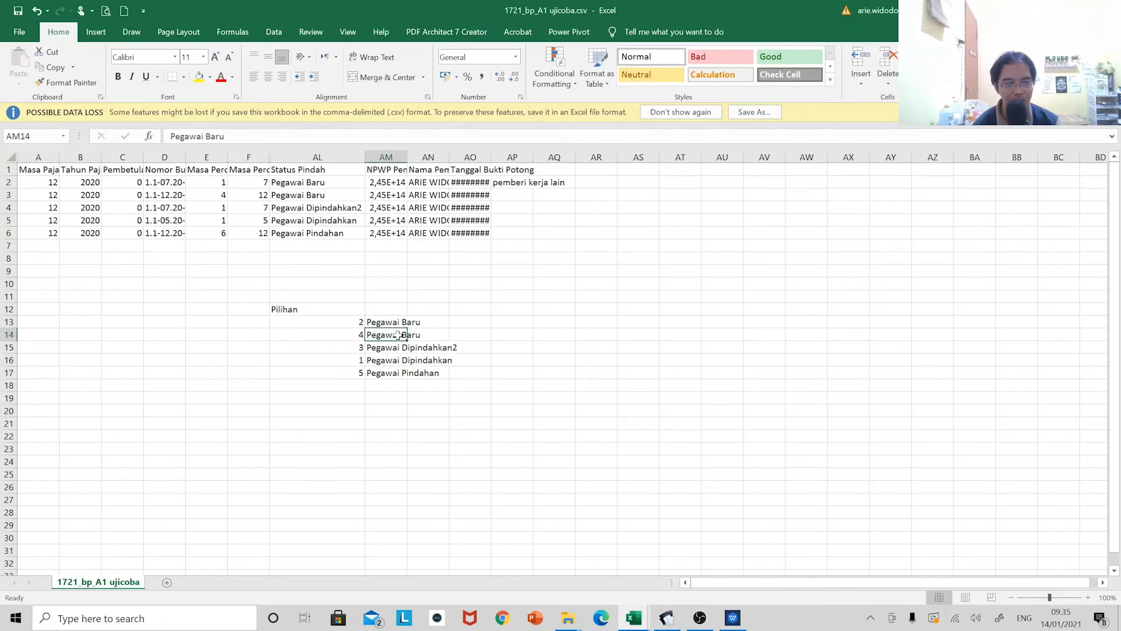
{"action": "key", "text": "alt+Tab"}
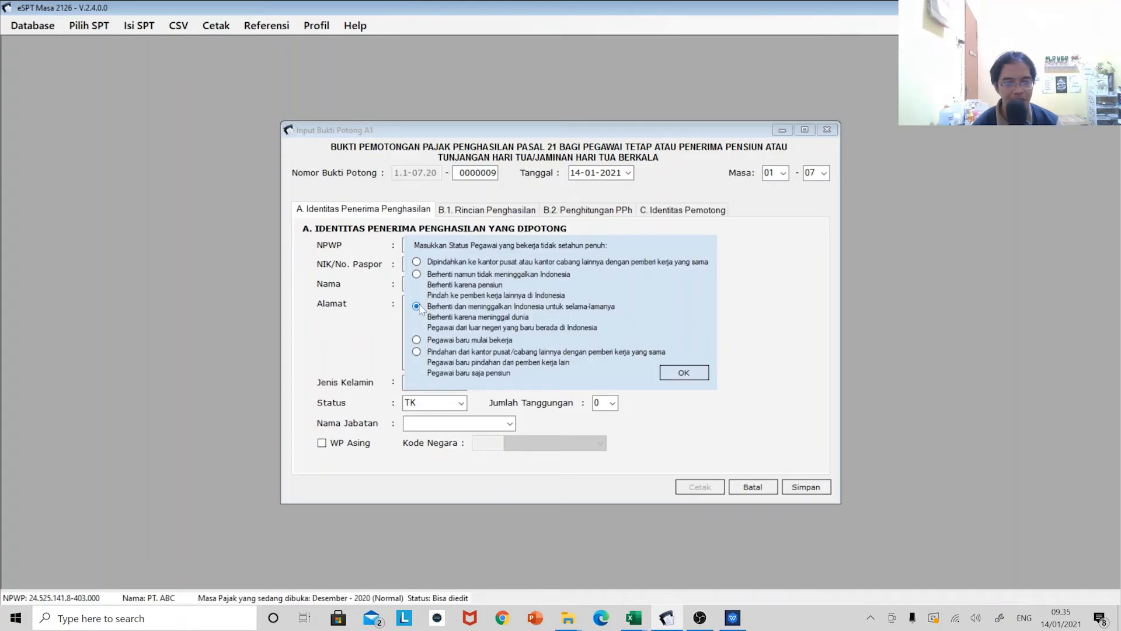
{"action": "key", "text": "alt+Tab"}
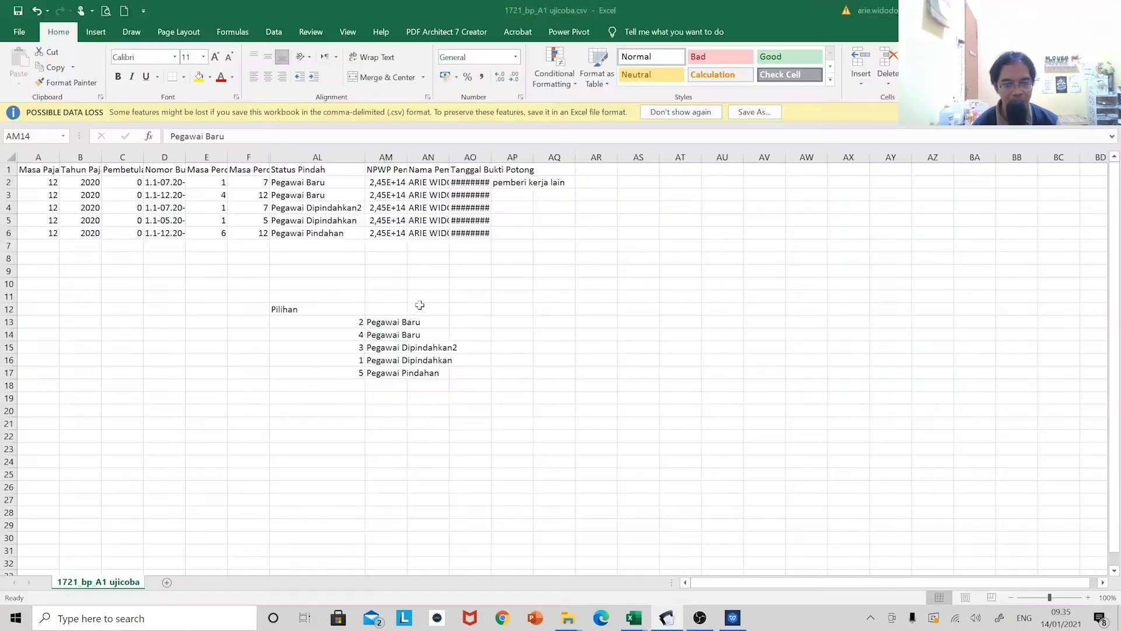
{"action": "left_click", "coordinate": [389, 348]}
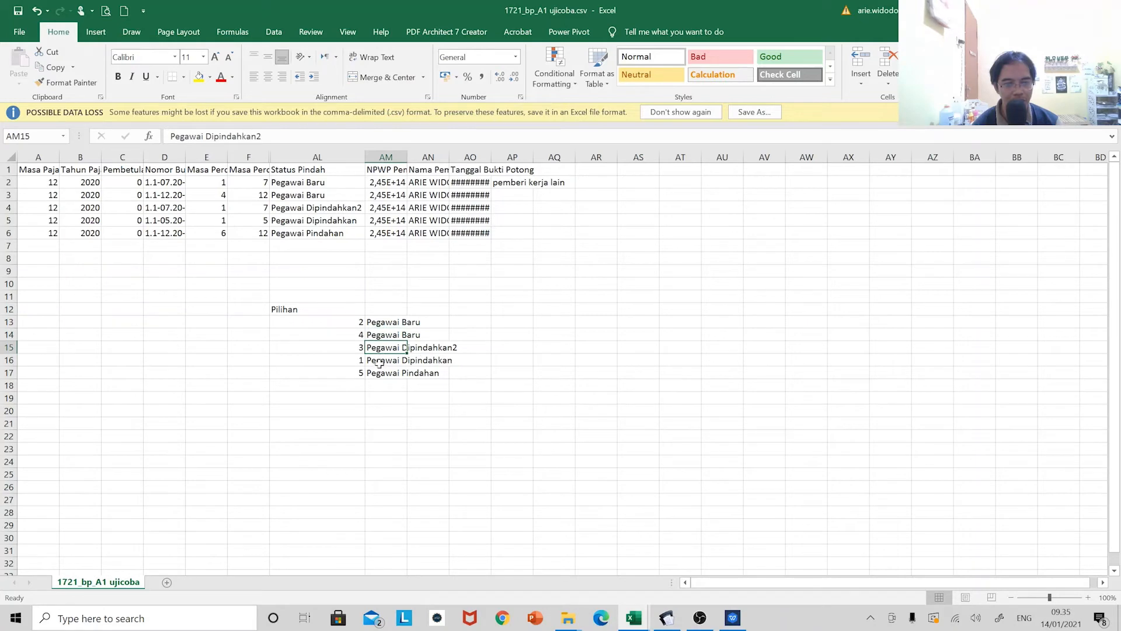
{"action": "key", "text": "alt+Tab"}
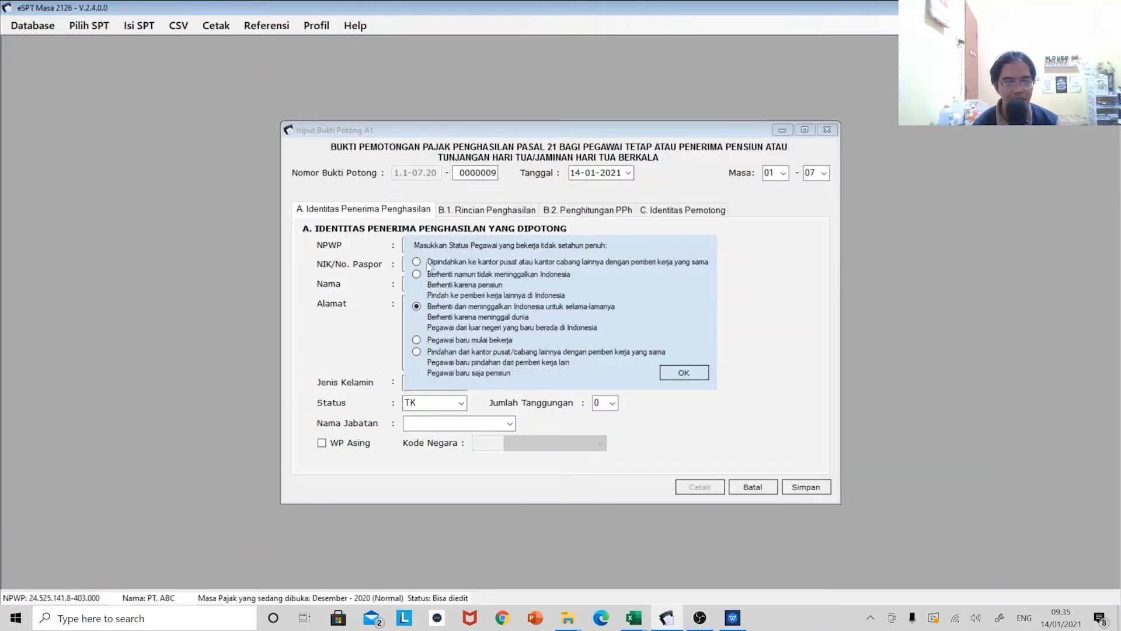
{"action": "key", "text": "alt+Tab"}
{"action": "key", "text": "alt+Tab"}
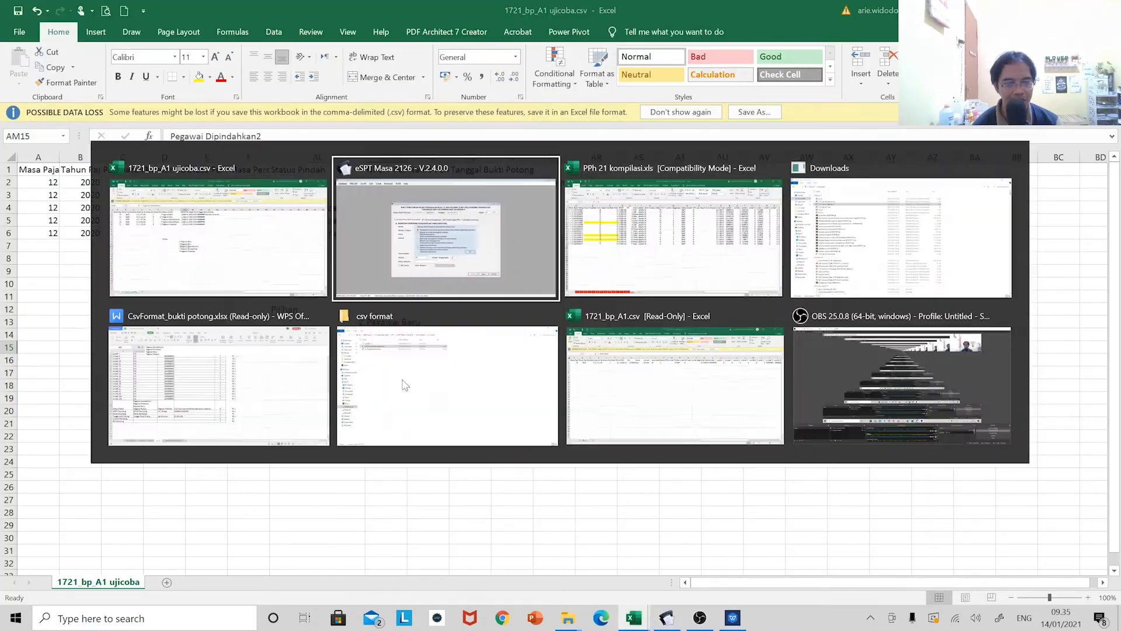
{"action": "key", "text": "alt+Tab"}
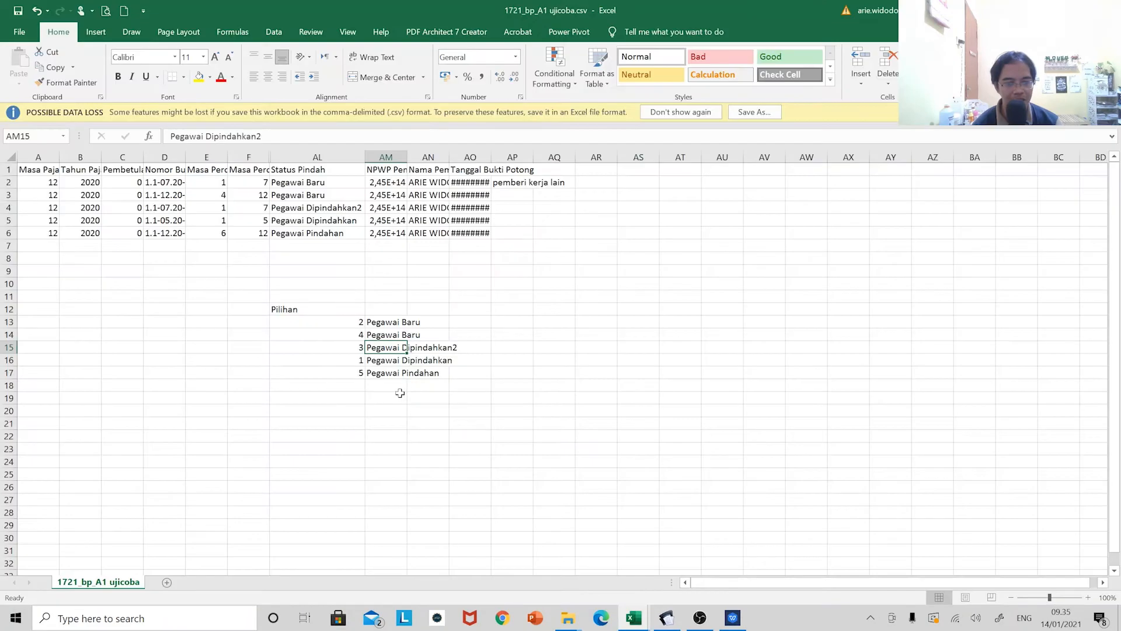
{"action": "key", "text": "alt+Tab"}
{"action": "key", "text": "alt+Tab"}
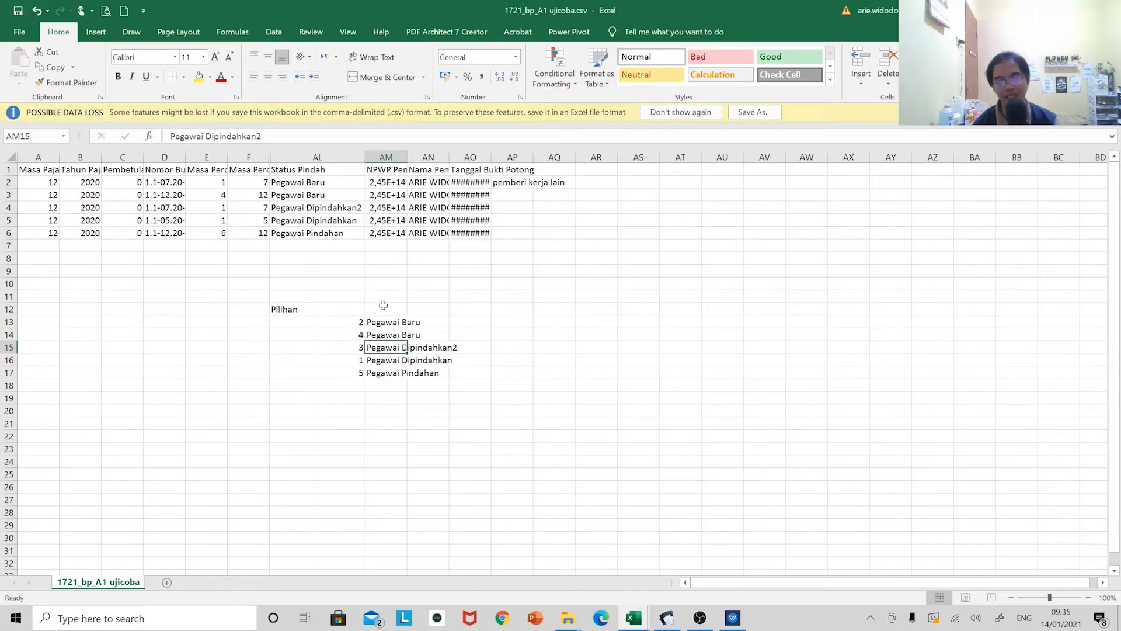
Sort the numbered Pilihan range ascending A to Z so numbers 1-5 keep their statuses.
{"action": "left_click_drag", "start_coordinate": [361, 321], "coordinate": [403, 374]}
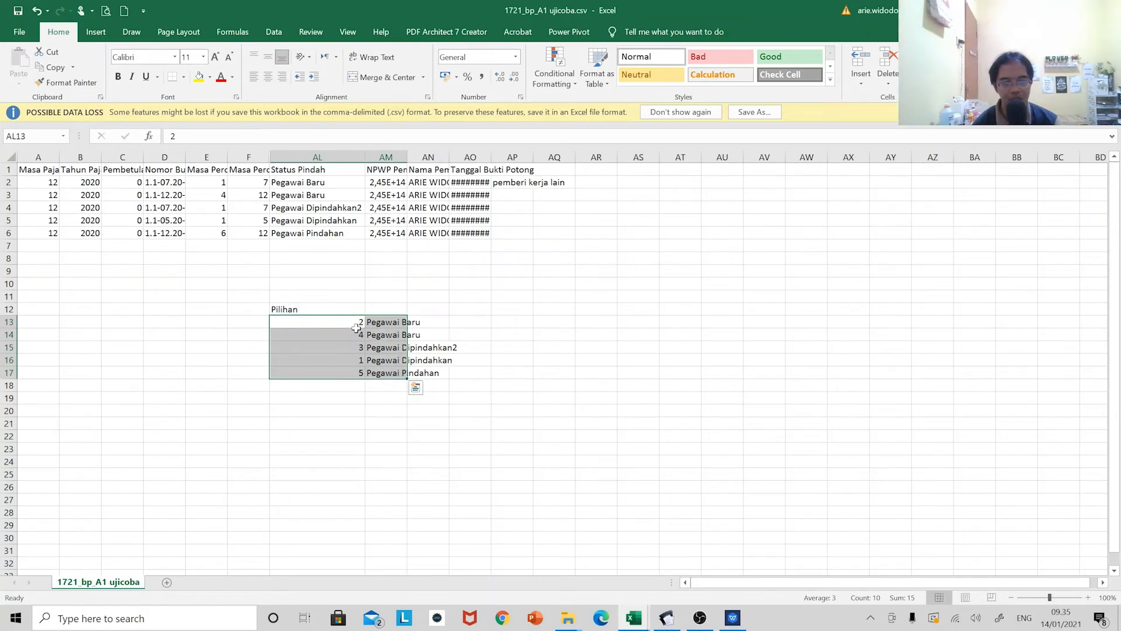
{"action": "left_click_drag", "start_coordinate": [314, 309], "coordinate": [386, 368]}
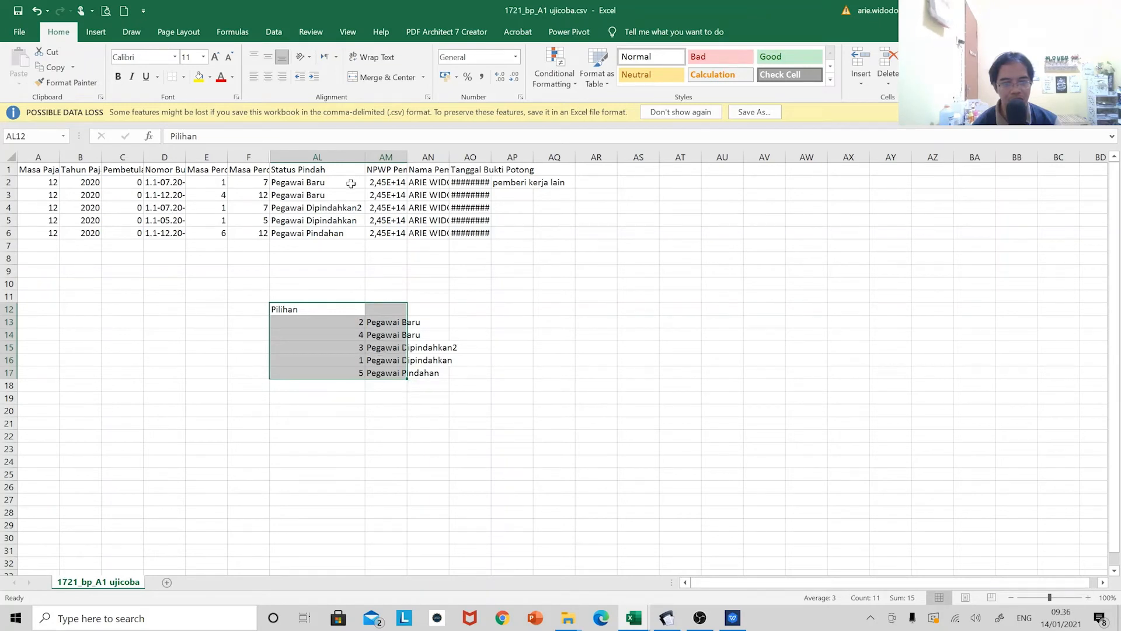
{"action": "left_click", "coordinate": [317, 183]}
{"action": "left_click_drag", "start_coordinate": [355, 323], "coordinate": [391, 373]}
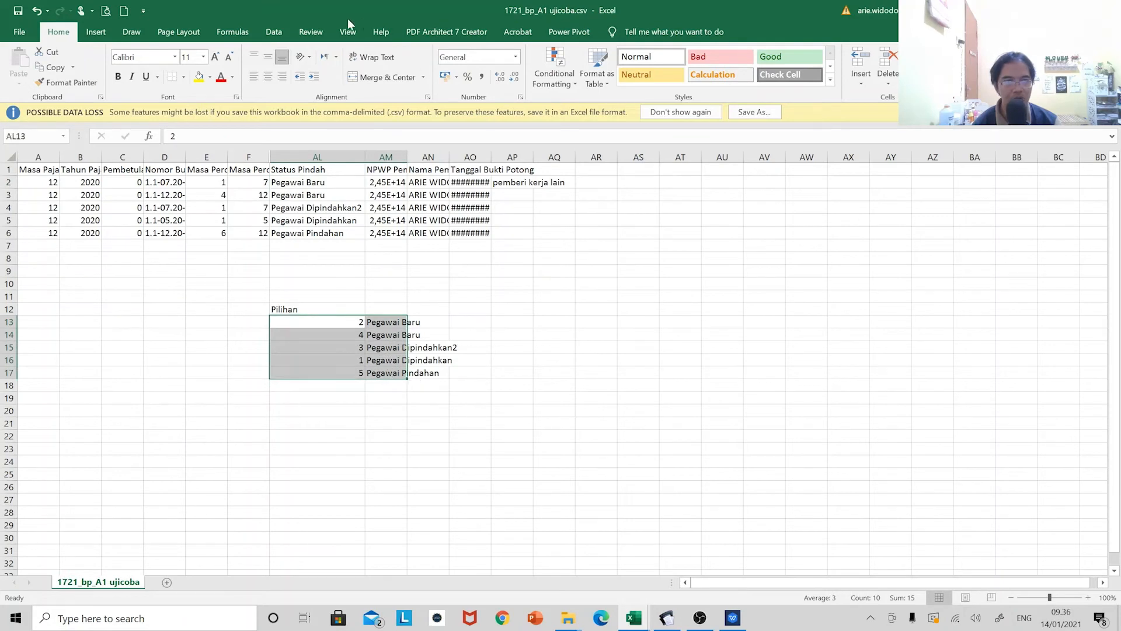
{"action": "left_click", "coordinate": [274, 32]}
{"action": "left_click", "coordinate": [373, 57]}
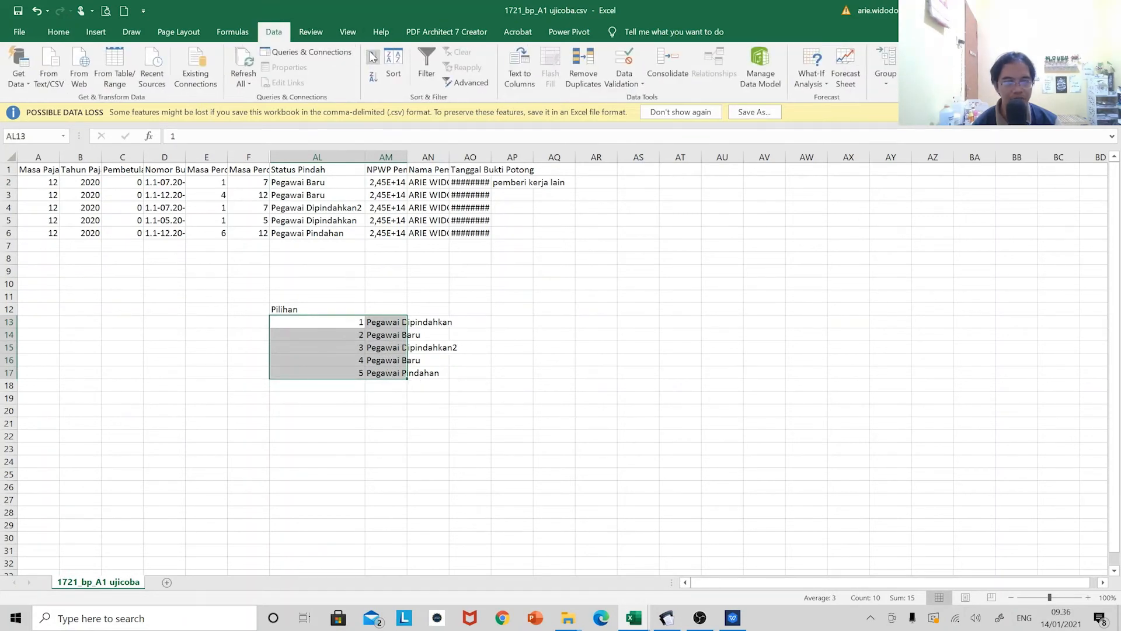
{"action": "left_click", "coordinate": [398, 346]}
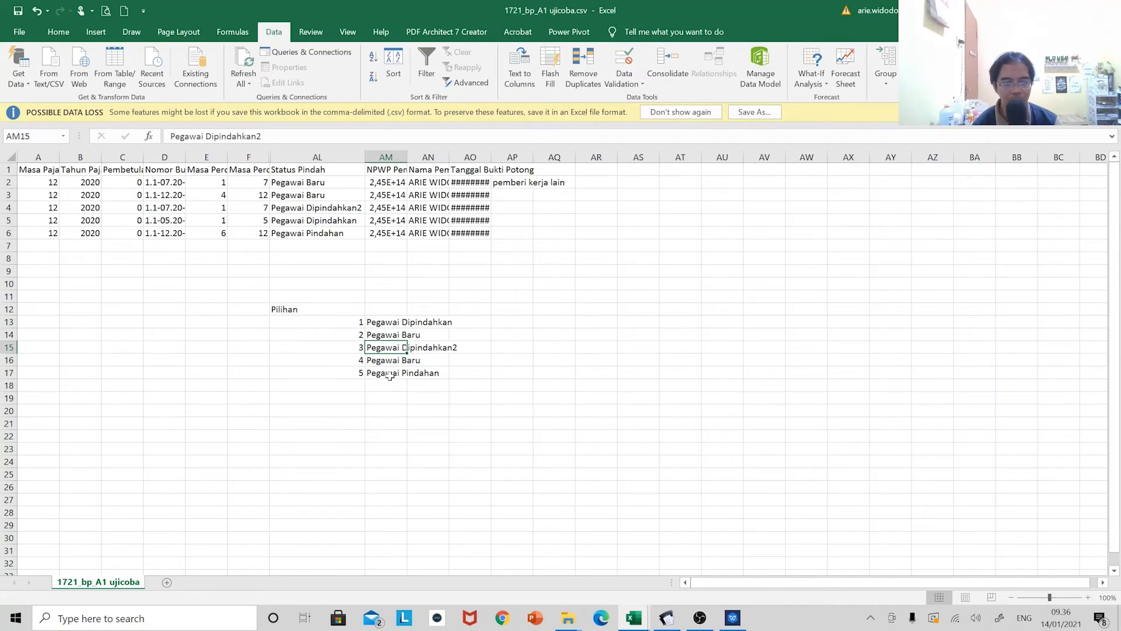
{"action": "key", "text": "alt+Tab"}
{"action": "key", "text": "alt+Tab"}
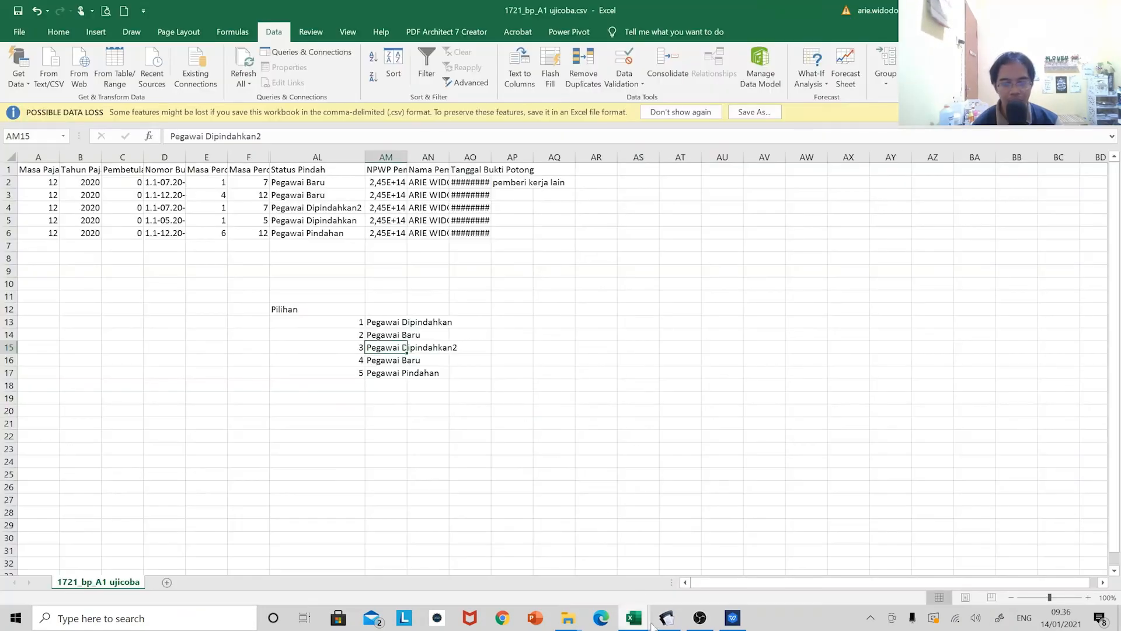
Copy Pegawai Baru from the csv workbook into Status Pindah cell AL8 of PPh 21 kompilasi.
{"action": "mouse_move", "coordinate": [633, 618]}
{"action": "left_click", "coordinate": [490, 555]}
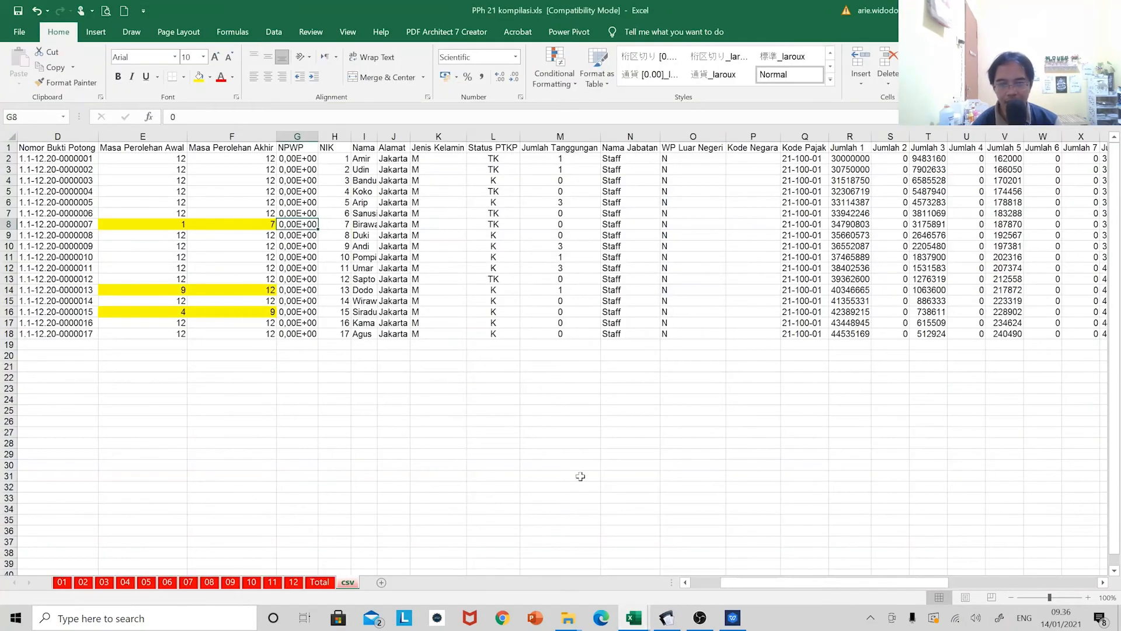
{"action": "key", "text": "alt+Tab"}
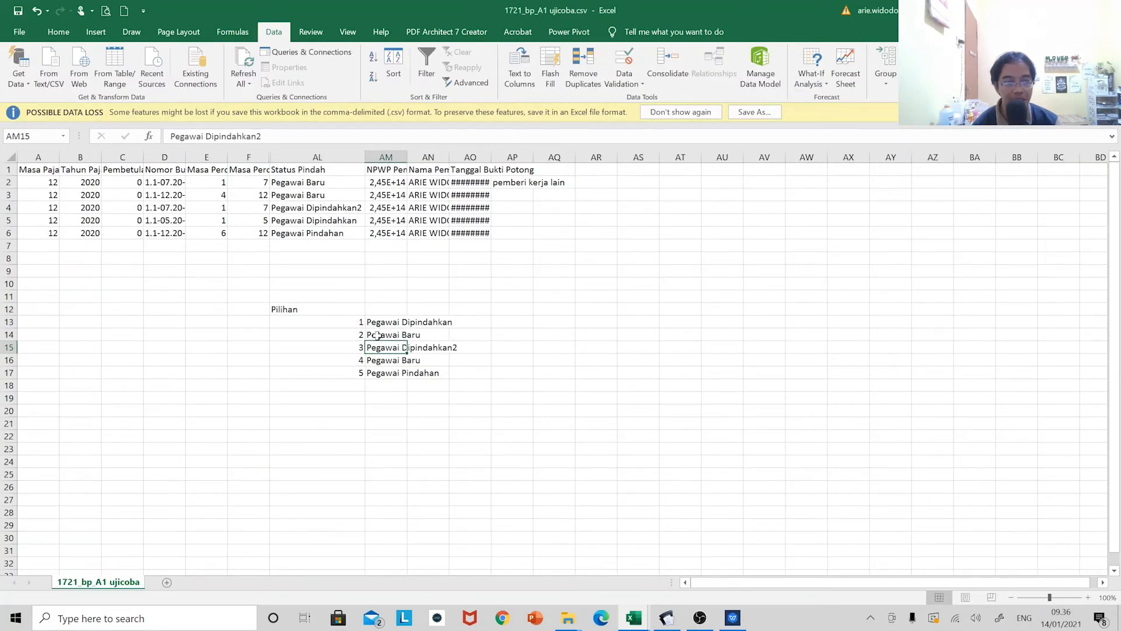
{"action": "left_click", "coordinate": [378, 336]}
{"action": "key", "text": "ctrl+c"}
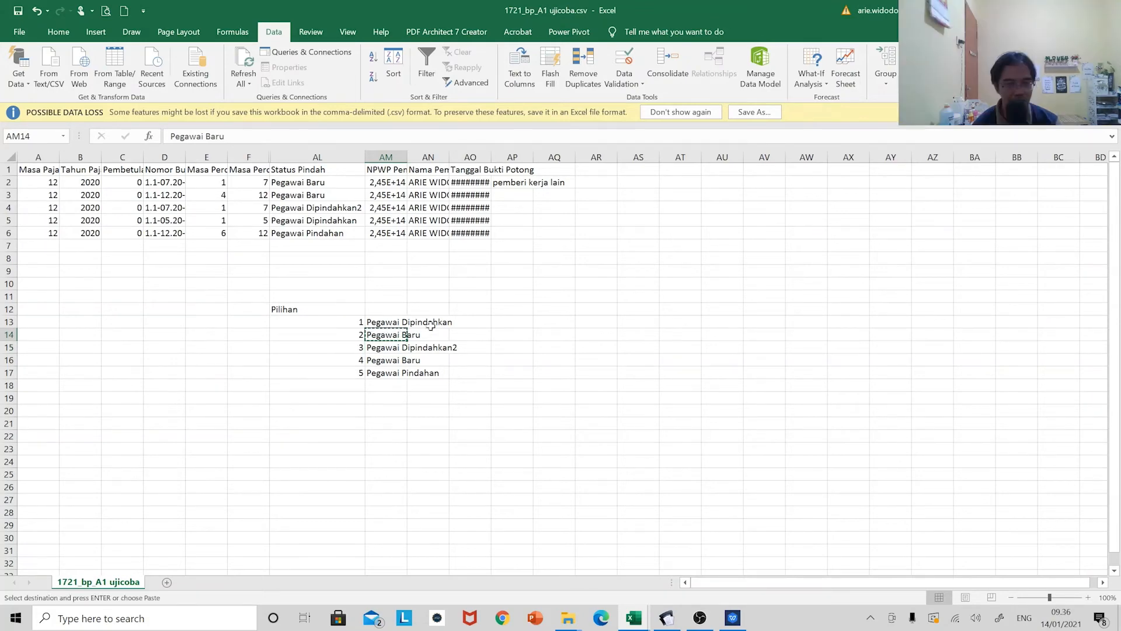
{"action": "key", "text": "alt+Tab"}
{"action": "left_click", "coordinate": [445, 231]}
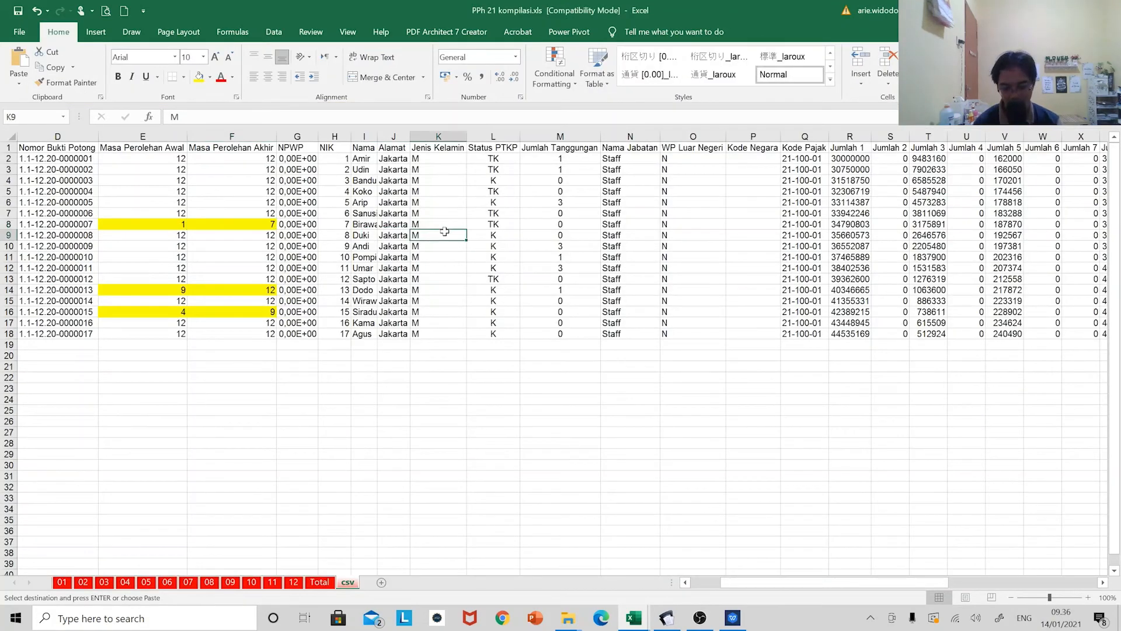
{"action": "key", "text": "Up"}
{"action": "key", "text": "Right"}
{"action": "key", "text": "Right"}
{"action": "key", "text": "Right"}
{"action": "key", "text": "Right"}
{"action": "key", "text": "Right"}
{"action": "key", "text": "Right"}
{"action": "key", "text": "Right"}
{"action": "key", "text": "Right"}
{"action": "key", "text": "Right"}
{"action": "key", "text": "Right"}
{"action": "key", "text": "Right"}
{"action": "key", "text": "Right"}
{"action": "key", "text": "Right"}
{"action": "key", "text": "Right"}
{"action": "key", "text": "Right"}
{"action": "key", "text": "Right"}
{"action": "key", "text": "Right"}
{"action": "key", "text": "Right"}
{"action": "key", "text": "Right"}
{"action": "key", "text": "Right"}
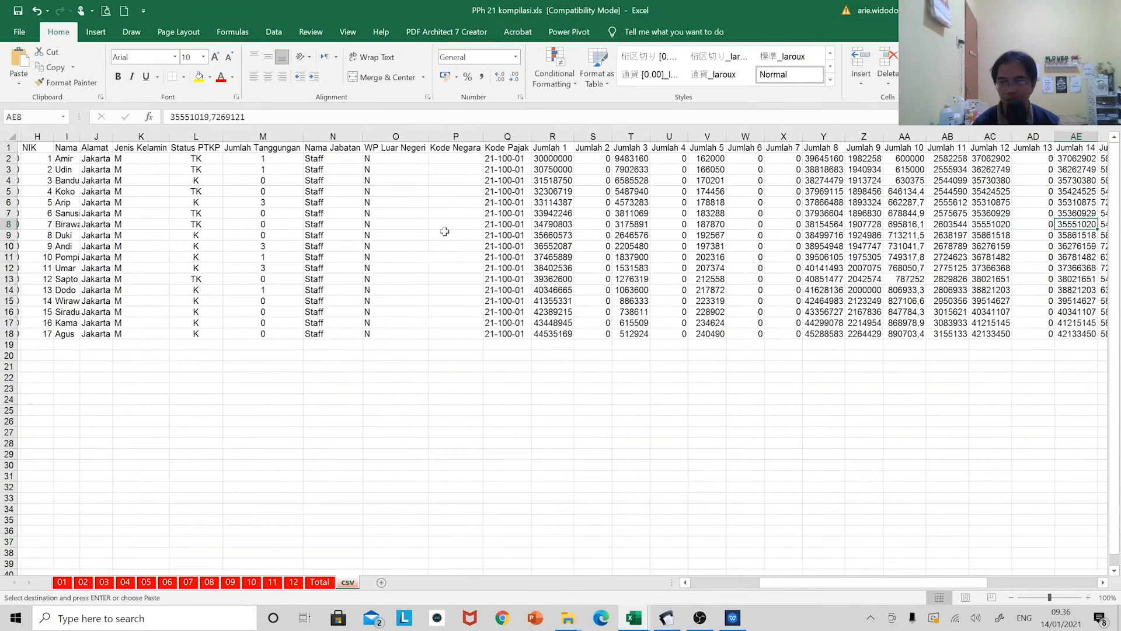
{"action": "key", "text": "Right"}
{"action": "key", "text": "Right"}
{"action": "key", "text": "Right"}
{"action": "key", "text": "Right"}
{"action": "key", "text": "Right"}
{"action": "key", "text": "Right"}
{"action": "key", "text": "Right"}
{"action": "key", "text": "Right"}
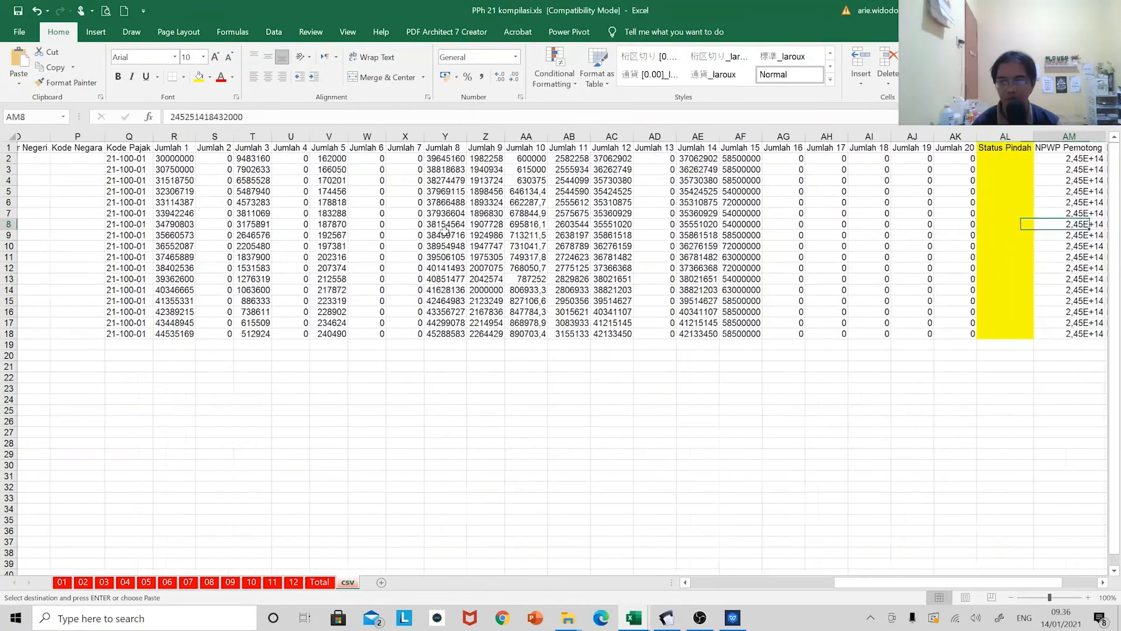
{"action": "key", "text": "Left"}
{"action": "key", "text": "Return"}
{"action": "key", "text": "Left"}
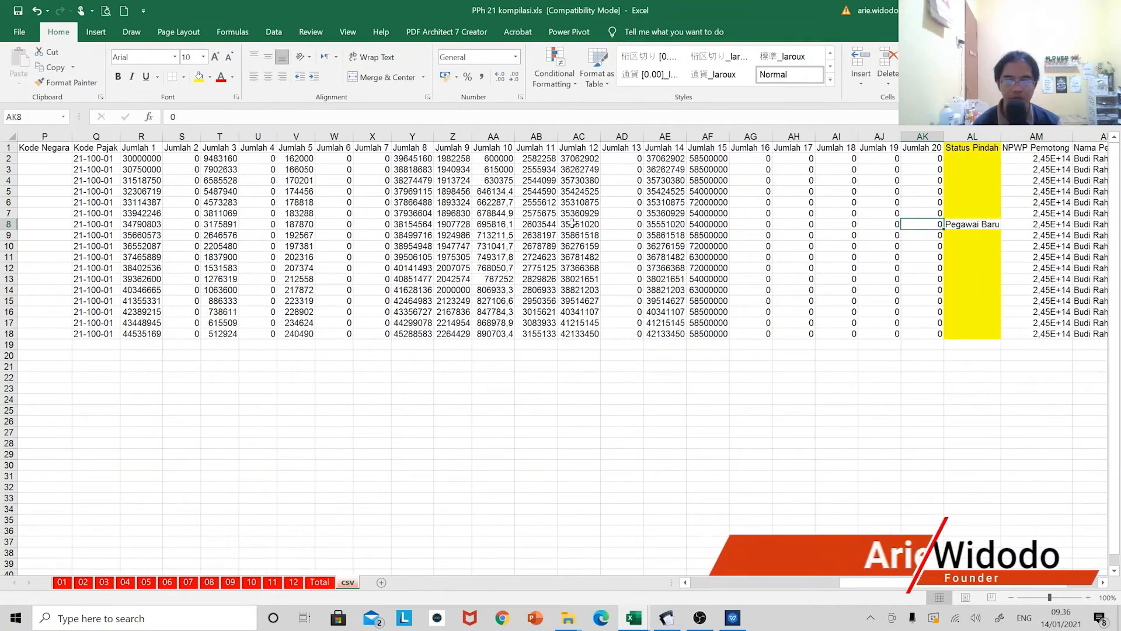
Hide columns H through AK on the csv sheet.
{"action": "left_click_drag", "start_coordinate": [923, 136], "coordinate": [339, 233]}
{"action": "right_click", "coordinate": [342, 235]}
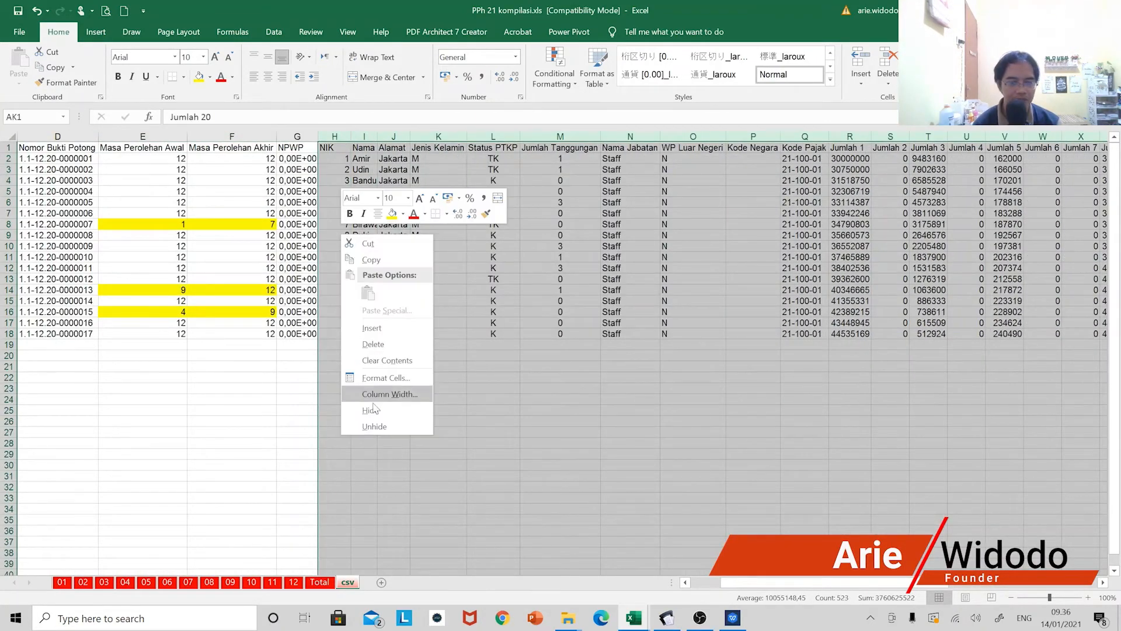
{"action": "left_click", "coordinate": [370, 410]}
{"action": "left_click", "coordinate": [295, 312]}
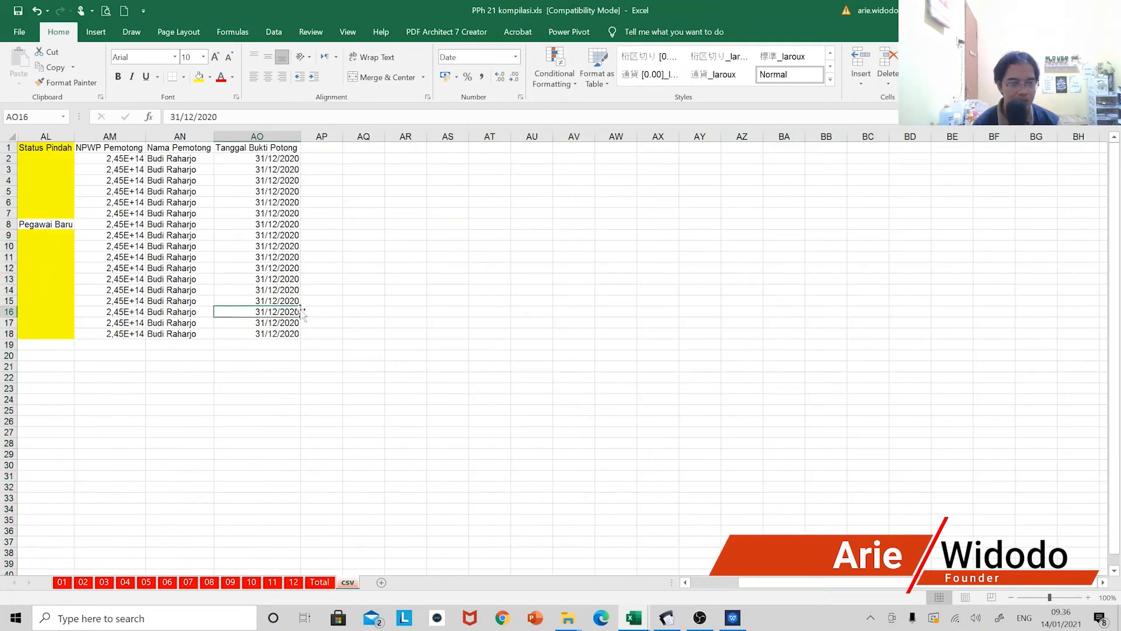
{"action": "key", "text": "Left"}
{"action": "key", "text": "Left"}
{"action": "key", "text": "Left"}
{"action": "key", "text": "Left"}
{"action": "key", "text": "Left"}
{"action": "key", "text": "Left"}
{"action": "key", "text": "Left"}
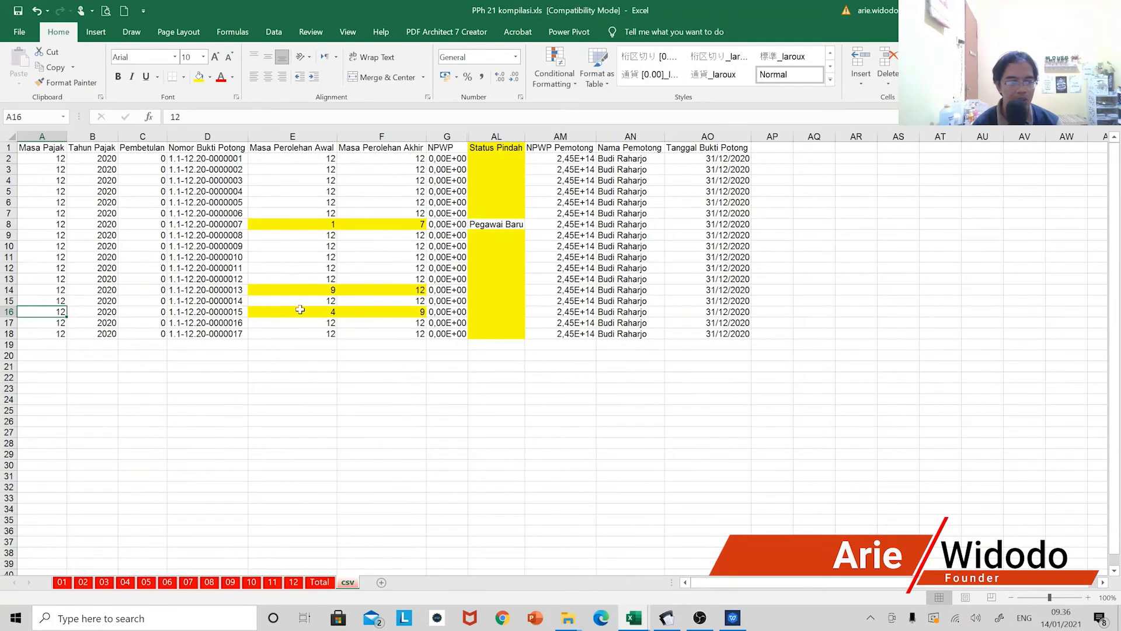
{"action": "key", "text": "Right"}
{"action": "key", "text": "Right"}
{"action": "key", "text": "Right"}
{"action": "key", "text": "Up"}
{"action": "key", "text": "Up"}
{"action": "key", "text": "Right"}
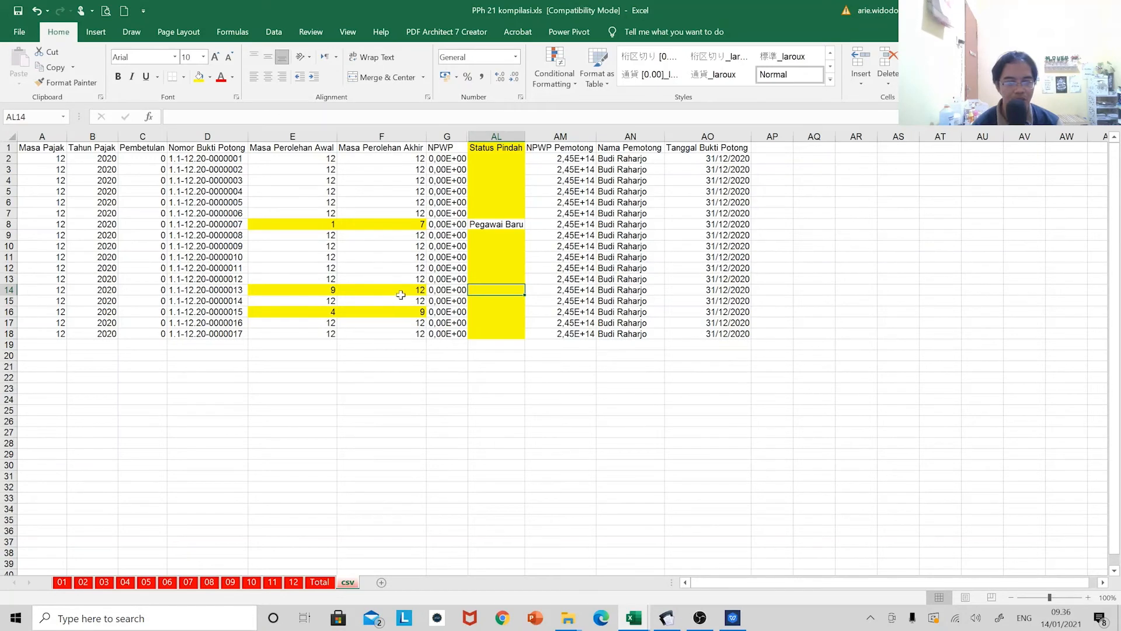
Paste Pegawai Baru into Status Pindah cells AL14 and AL16.
{"action": "key", "text": "alt+Tab"}
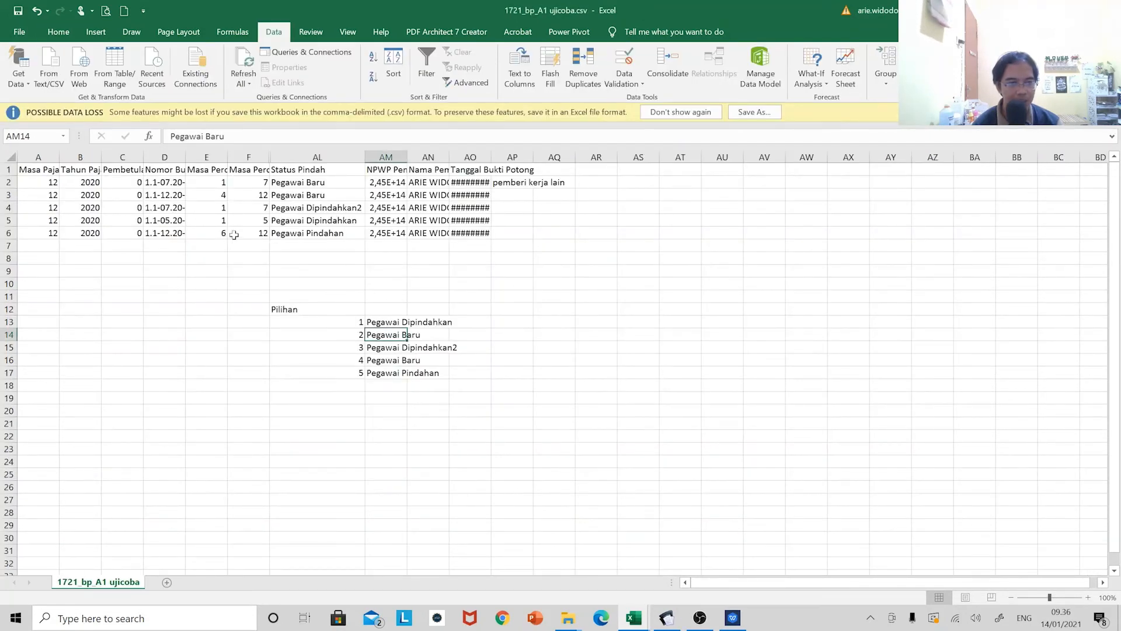
{"action": "key", "text": "alt+Tab"}
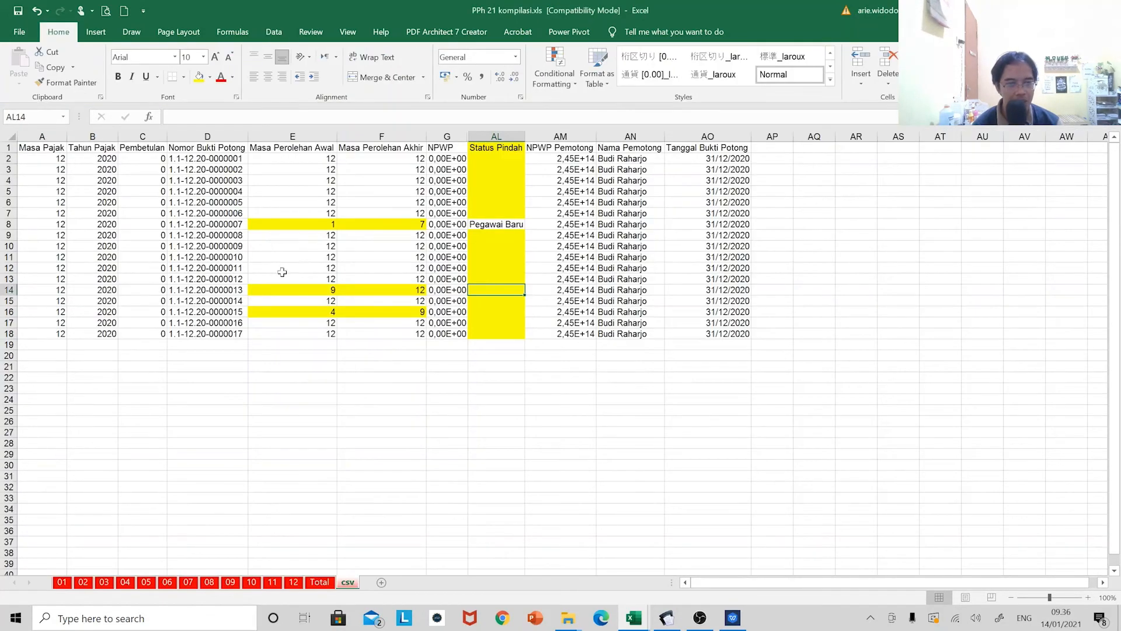
{"action": "key", "text": "alt+Tab"}
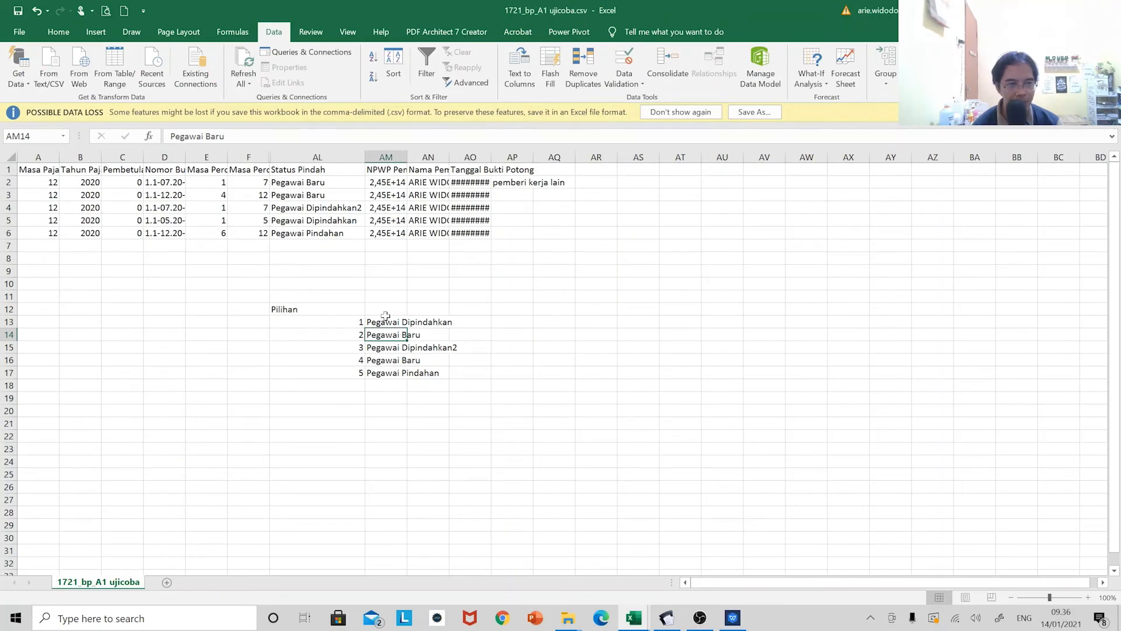
{"action": "key", "text": "ctrl+c"}
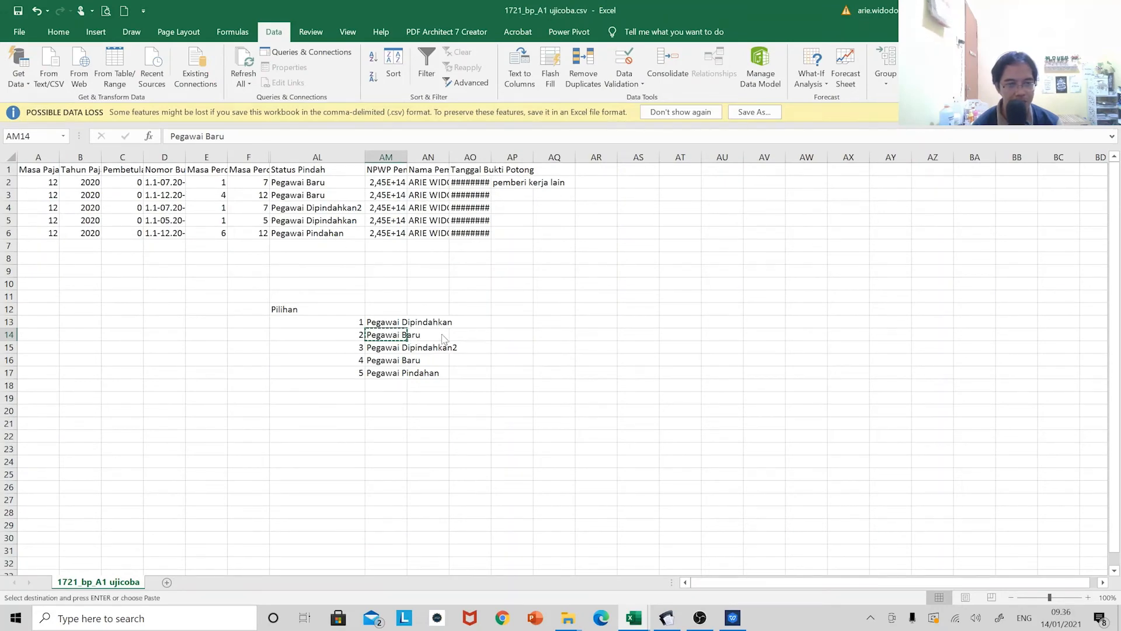
{"action": "key", "text": "alt+Tab"}
{"action": "key", "text": "ctrl+v"}
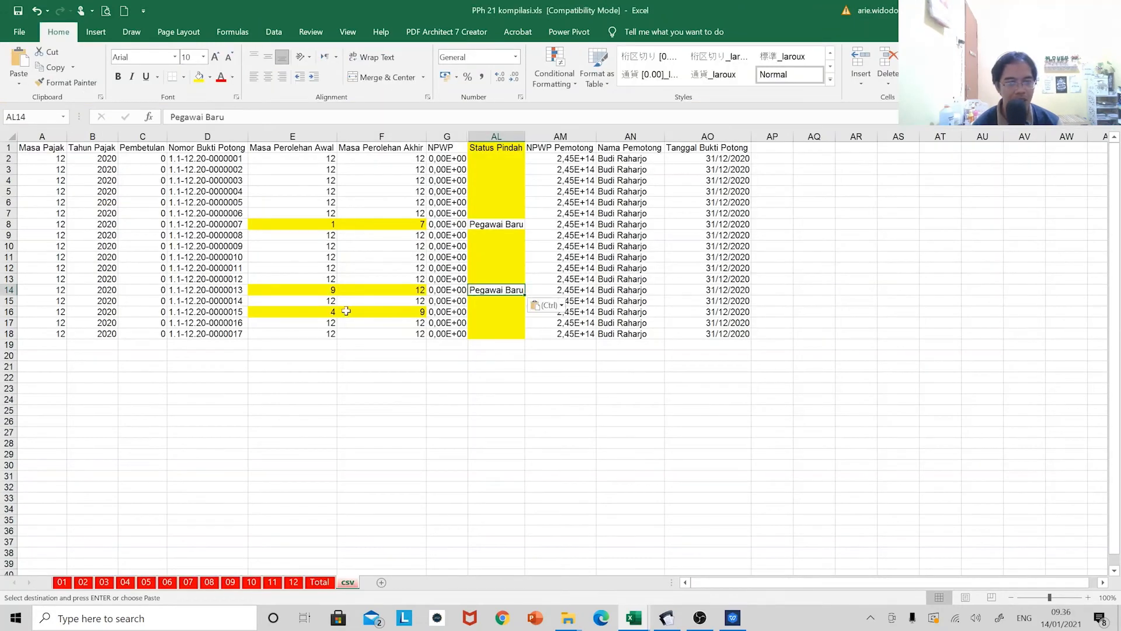
{"action": "key", "text": "alt+Tab"}
{"action": "key", "text": "alt+Tab"}
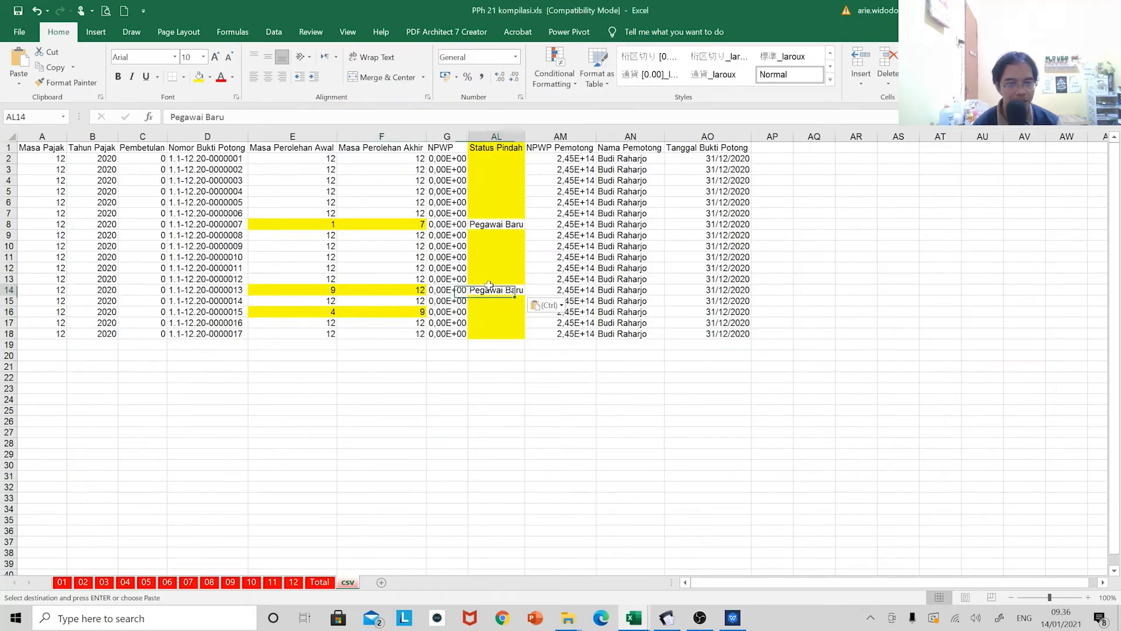
{"action": "left_click", "coordinate": [485, 311]}
{"action": "key", "text": "ctrl+v"}
{"action": "key", "text": "Escape"}
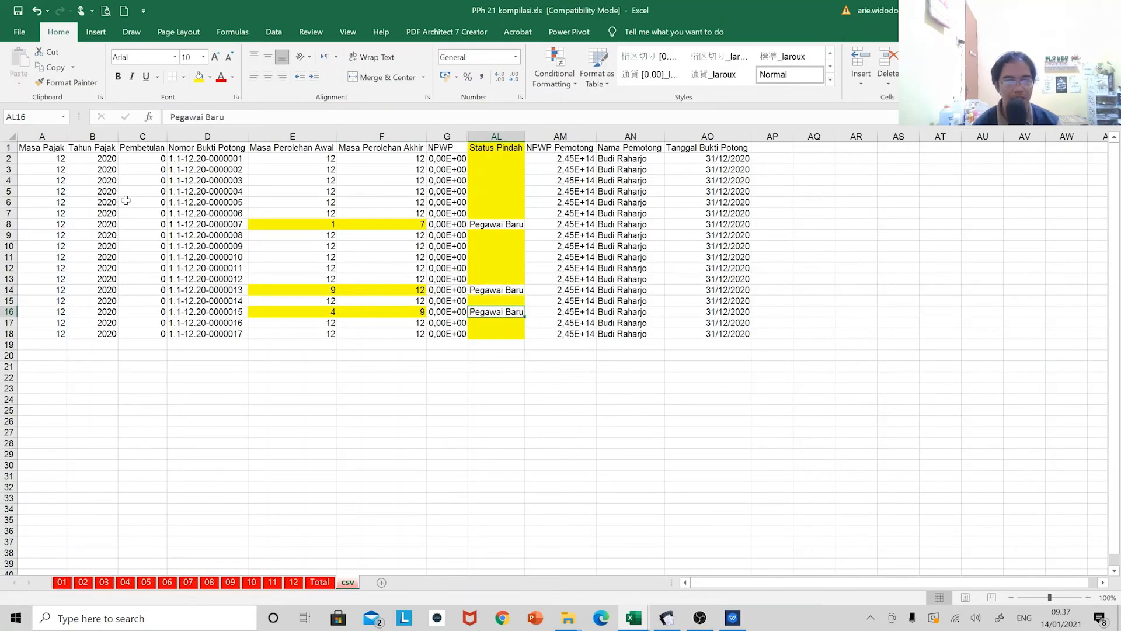
Unhide columns H through AK.
{"action": "left_click_drag", "start_coordinate": [447, 136], "coordinate": [497, 137]}
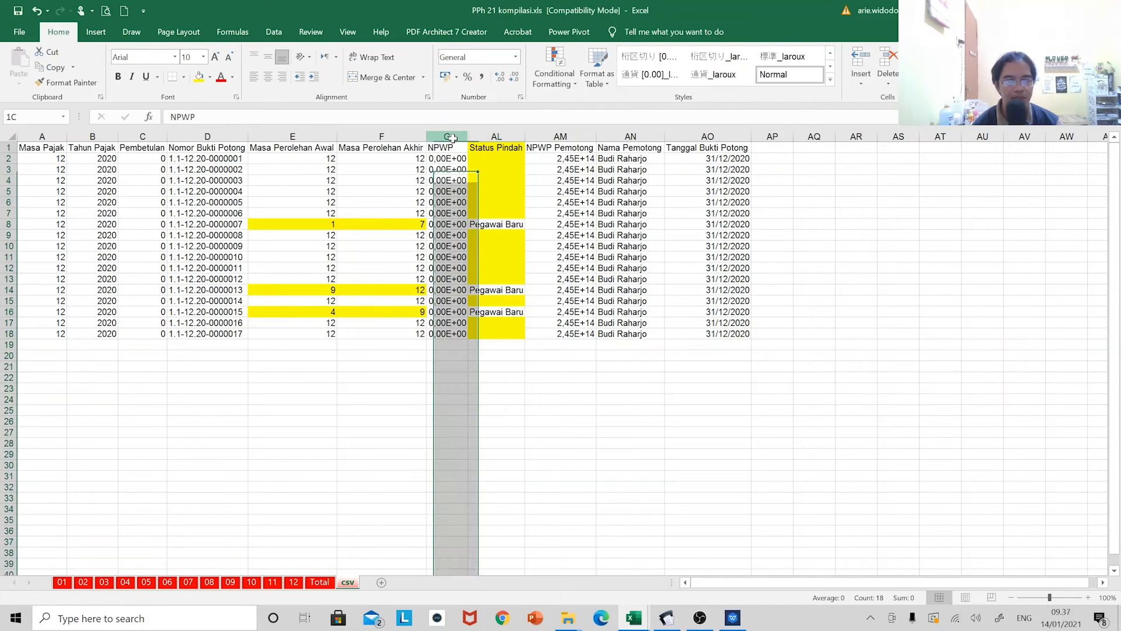
{"action": "right_click", "coordinate": [495, 188]}
{"action": "left_click", "coordinate": [531, 382]}
{"action": "left_click", "coordinate": [461, 344]}
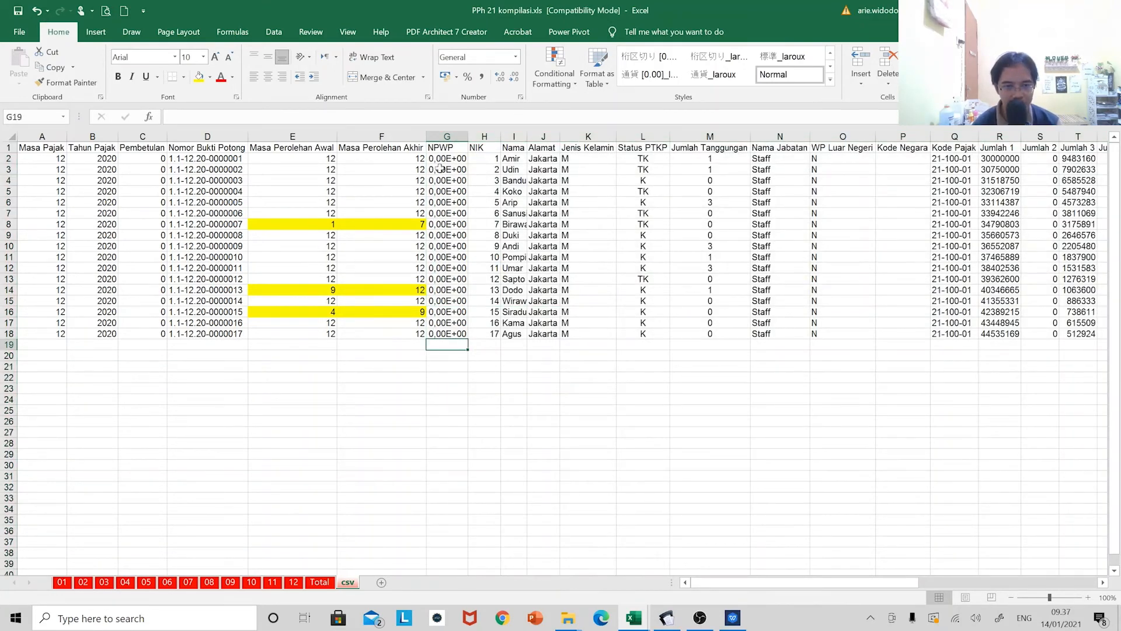
{"action": "left_click", "coordinate": [447, 136]}
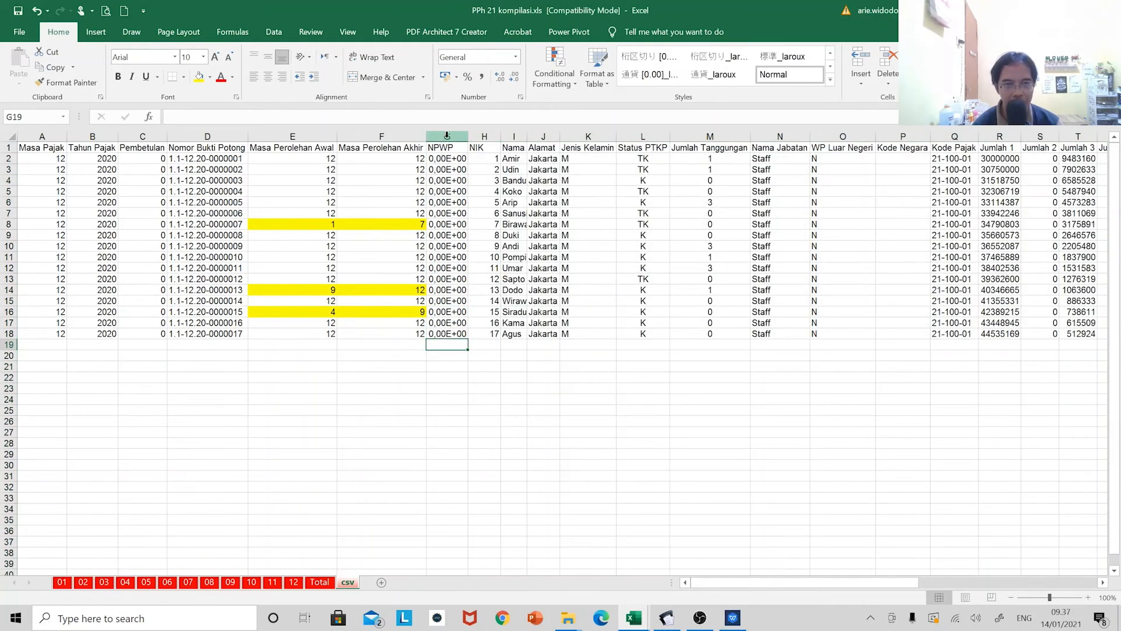
{"action": "right_click", "coordinate": [450, 173]}
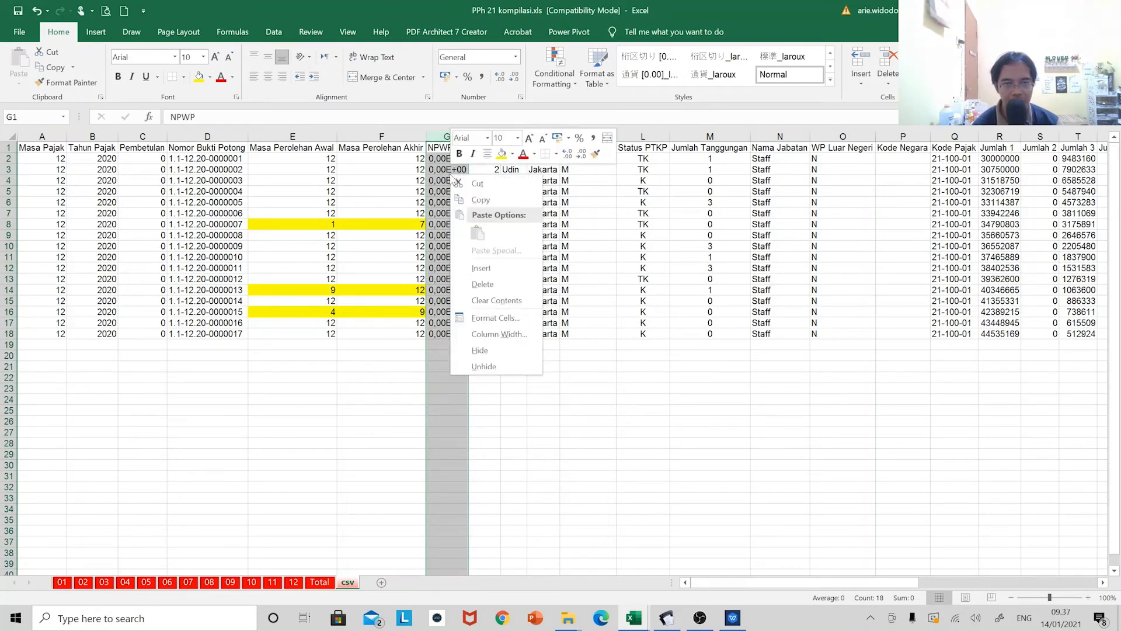
{"action": "left_click", "coordinate": [498, 319]}
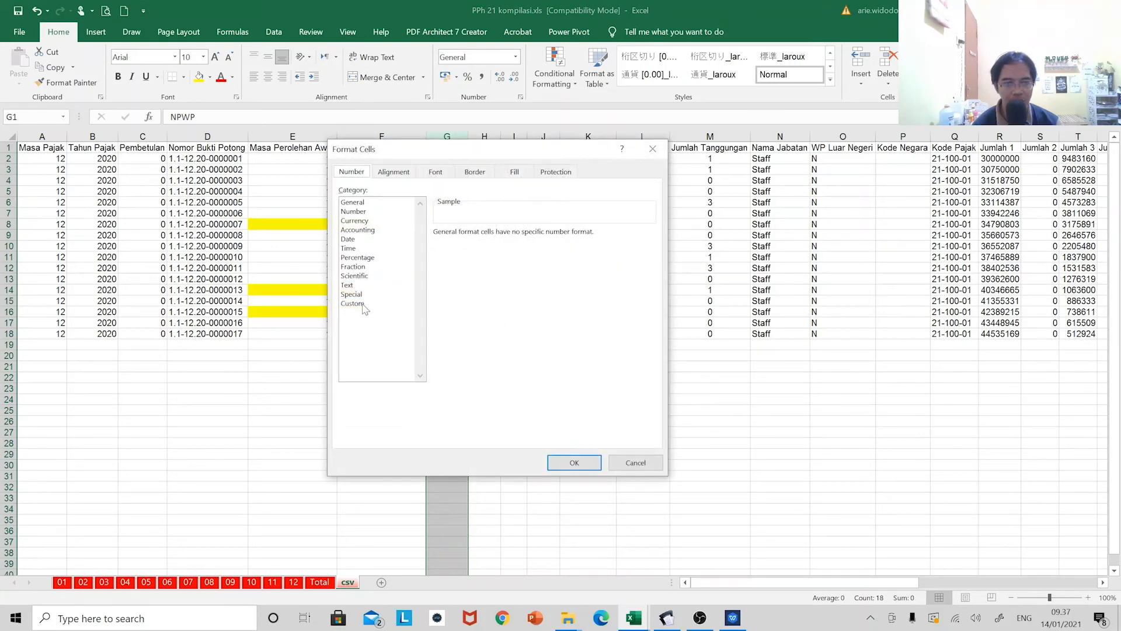
{"action": "left_click", "coordinate": [352, 304]}
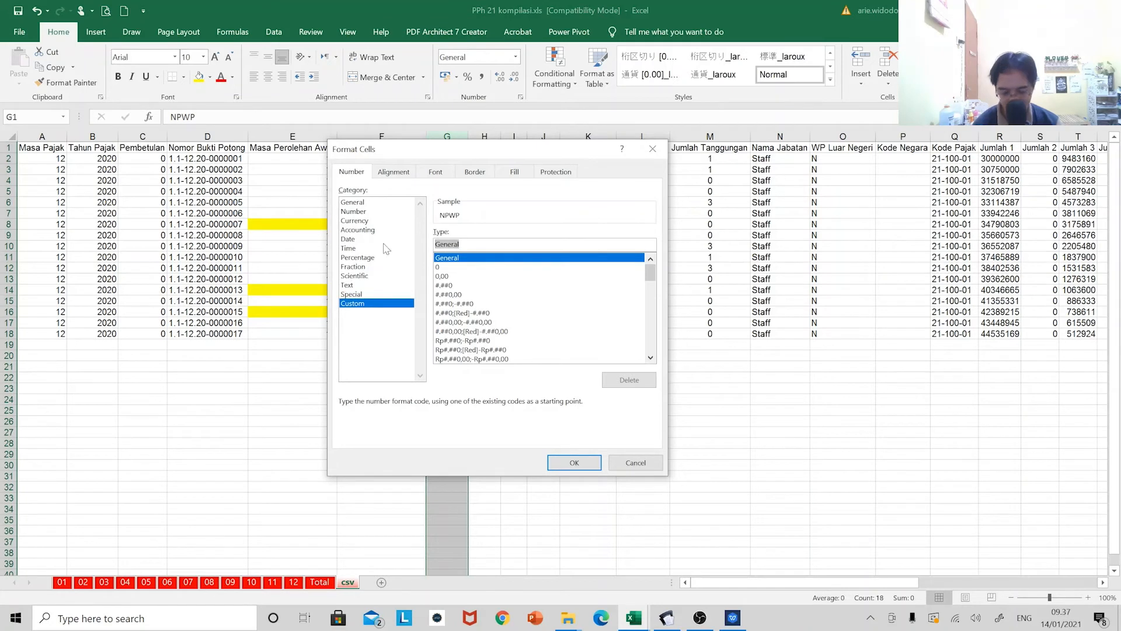
{"action": "type", "text": "0000"}
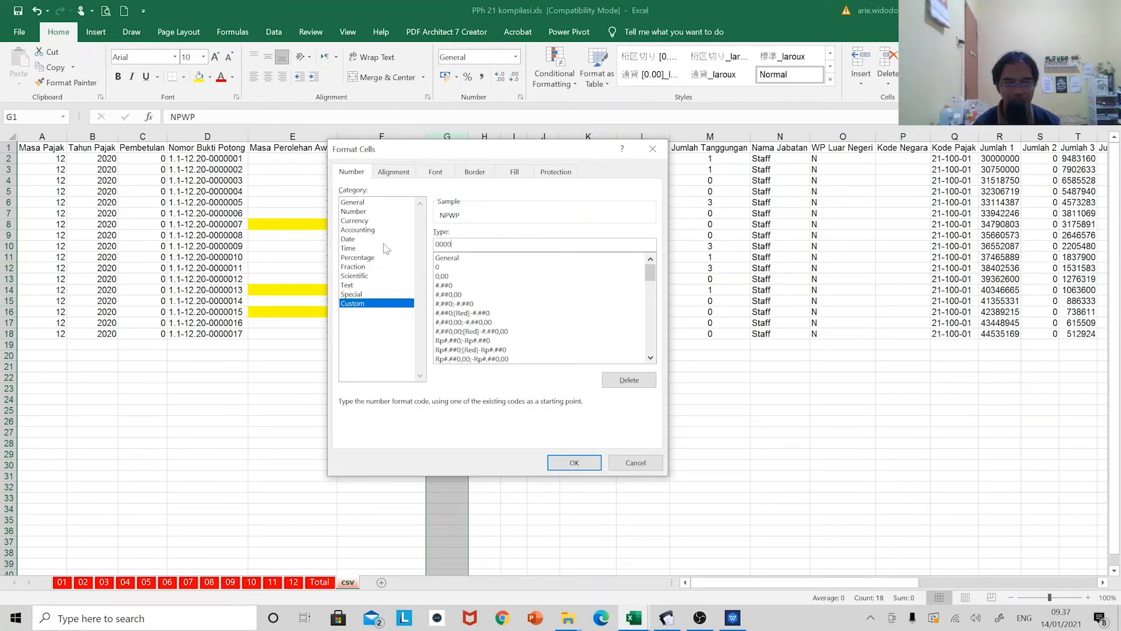
{"action": "type", "text": "0000000000"}
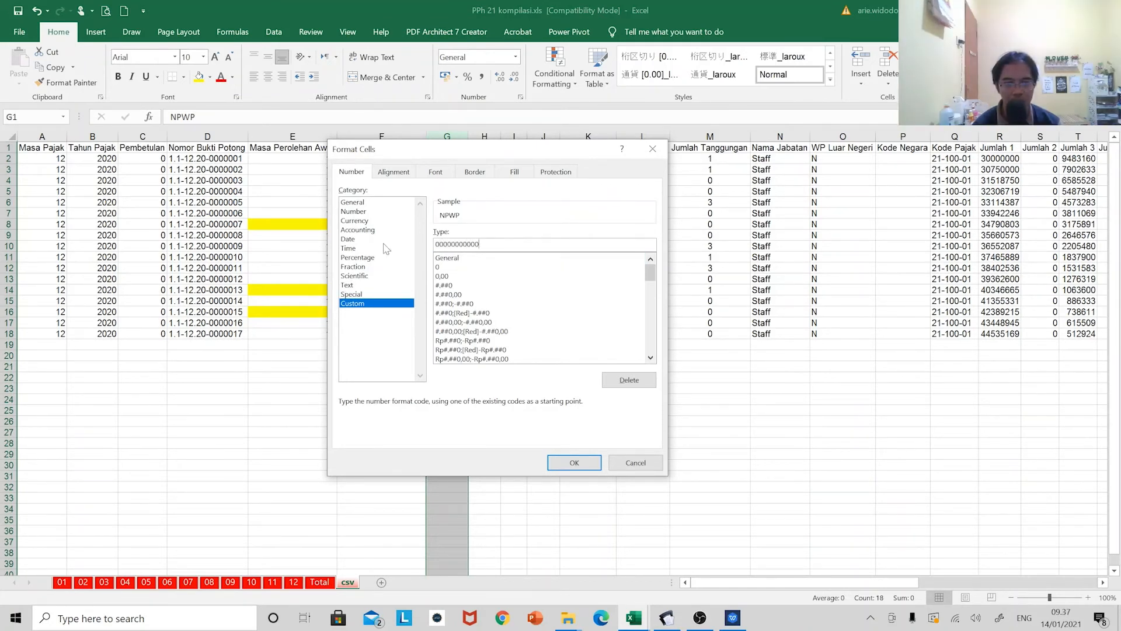
{"action": "key", "text": "Return"}
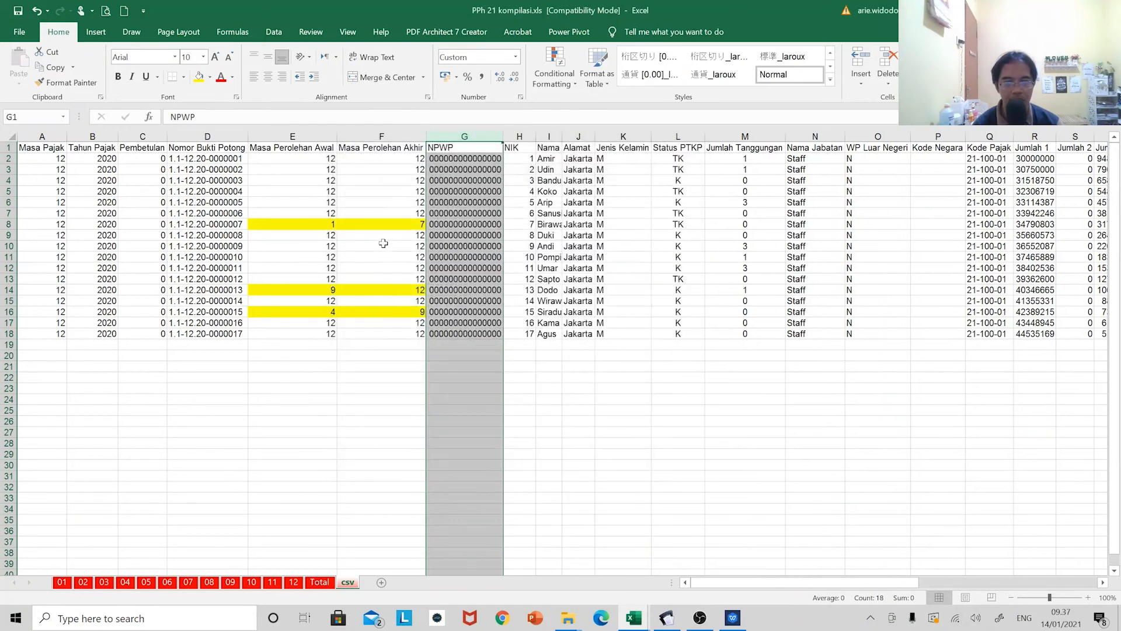
{"action": "left_click", "coordinate": [597, 288]}
Review the Jumlah amount columns along rows 14 and 3, including Jumlah 1, 5 and 12.
{"action": "key", "text": "Right"}
{"action": "key", "text": "Right"}
{"action": "key", "text": "Right"}
{"action": "key", "text": "Right"}
{"action": "key", "text": "Right"}
{"action": "key", "text": "Right"}
{"action": "key", "text": "Right"}
{"action": "key", "text": "Right"}
{"action": "key", "text": "Right"}
{"action": "key", "text": "Right"}
{"action": "key", "text": "Right"}
{"action": "key", "text": "Right"}
{"action": "key", "text": "Right"}
{"action": "key", "text": "Right"}
{"action": "key", "text": "Right"}
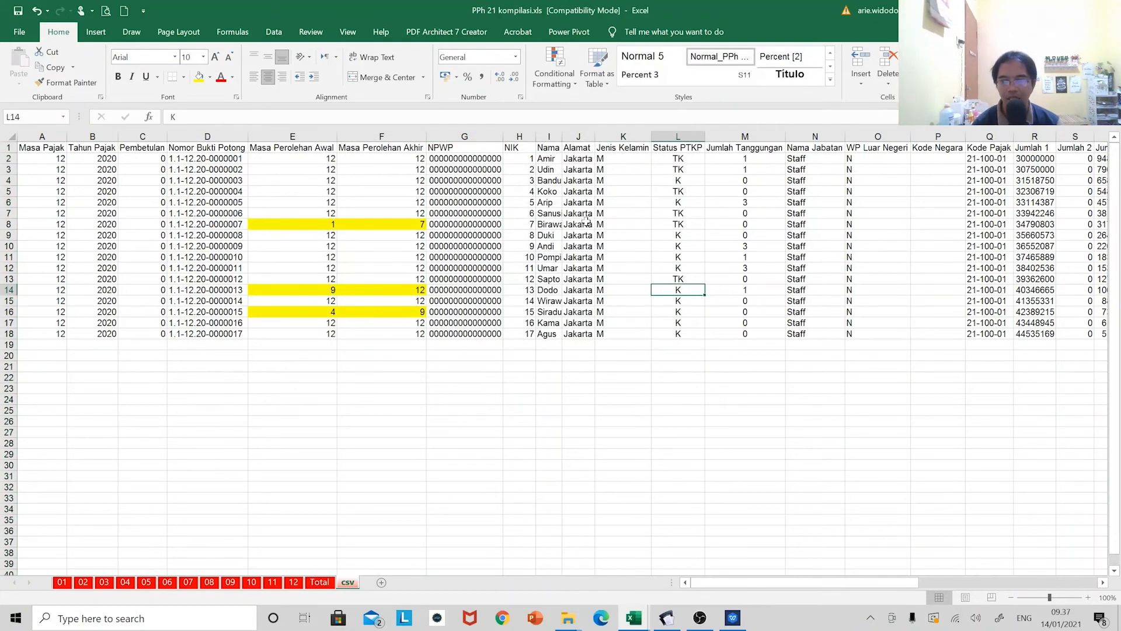
{"action": "key", "text": "Right"}
{"action": "key", "text": "Right"}
{"action": "key", "text": "Right"}
{"action": "key", "text": "Right"}
{"action": "key", "text": "Right"}
{"action": "key", "text": "Right"}
{"action": "key", "text": "Right"}
{"action": "key", "text": "Right"}
{"action": "key", "text": "Right"}
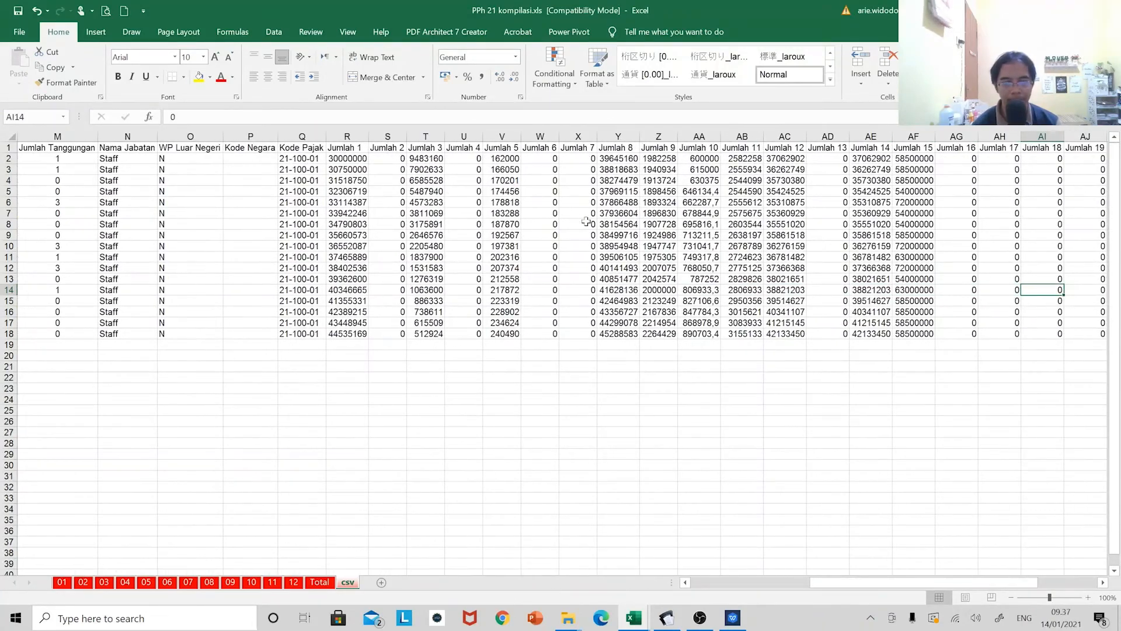
{"action": "left_click", "coordinate": [348, 136]}
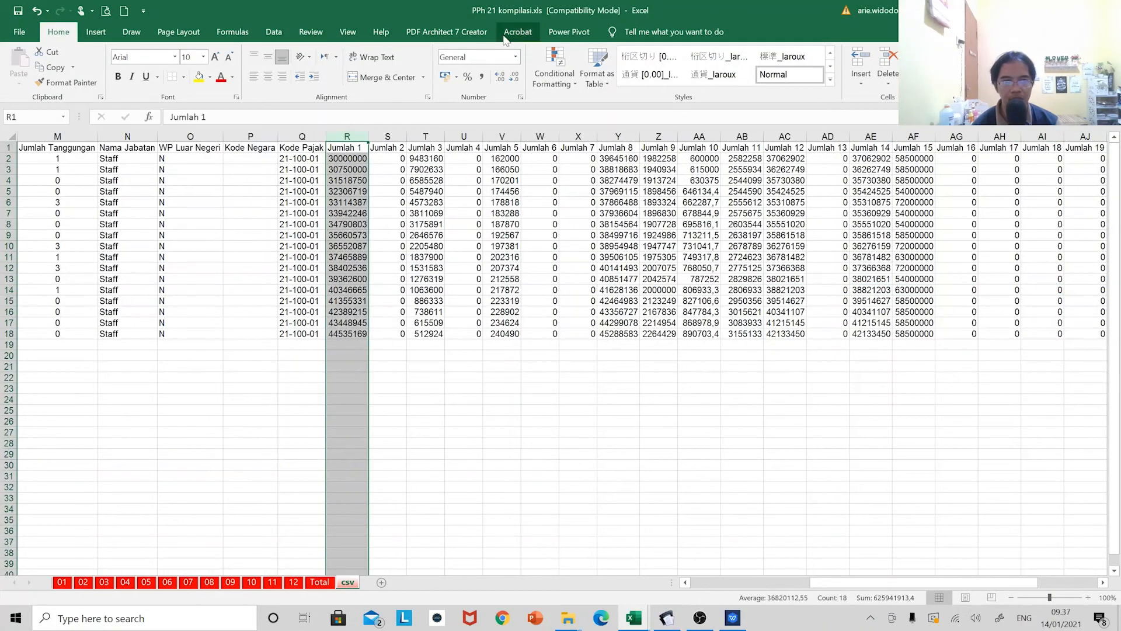
{"action": "left_click", "coordinate": [502, 136]}
{"action": "left_click", "coordinate": [790, 172]}
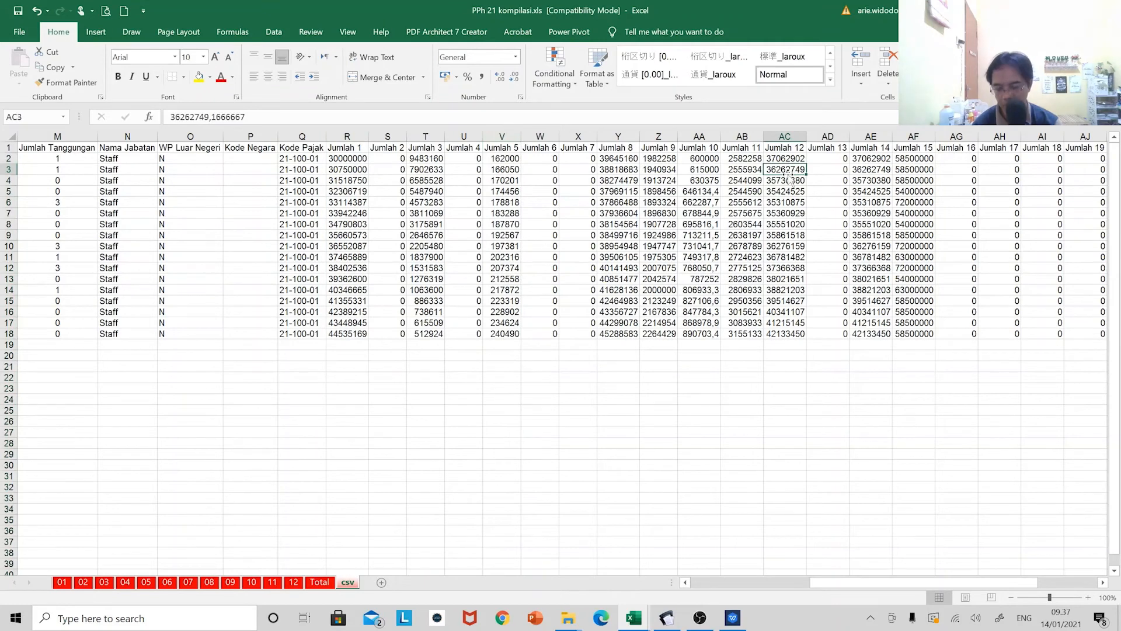
{"action": "key", "text": "Right"}
{"action": "key", "text": "Right"}
{"action": "key", "text": "Right"}
{"action": "key", "text": "Right"}
{"action": "key", "text": "Right"}
{"action": "key", "text": "Right"}
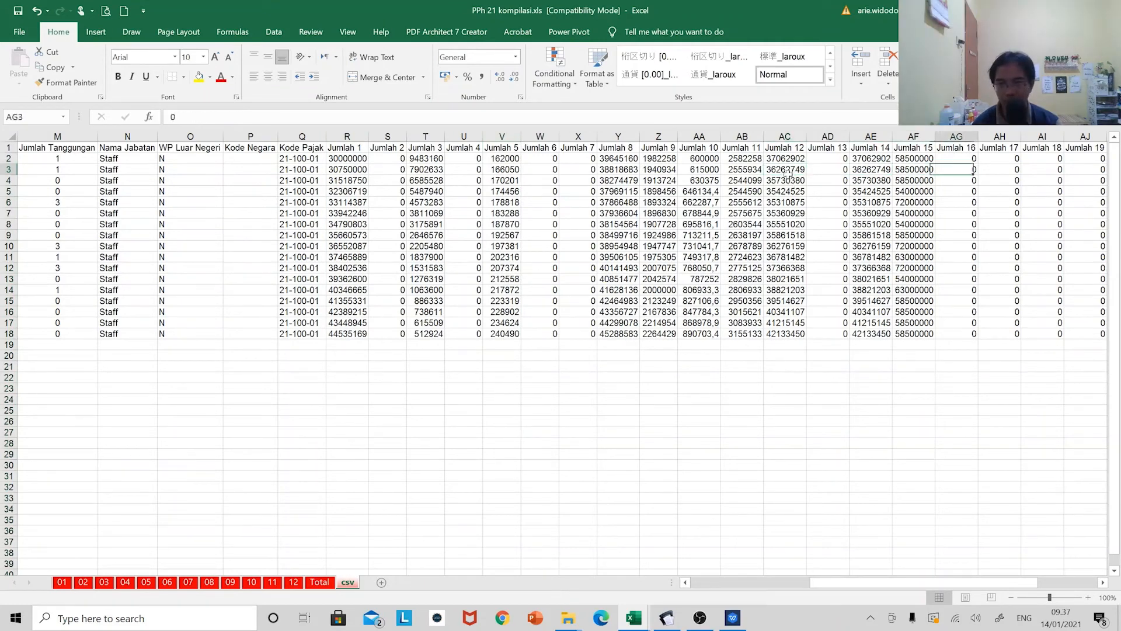
{"action": "key", "text": "Right"}
{"action": "key", "text": "Right"}
{"action": "key", "text": "Right"}
{"action": "key", "text": "Right"}
{"action": "key", "text": "Right"}
{"action": "key", "text": "Right"}
{"action": "key", "text": "Right"}
{"action": "key", "text": "Right"}
{"action": "key", "text": "Right"}
{"action": "key", "text": "Right"}
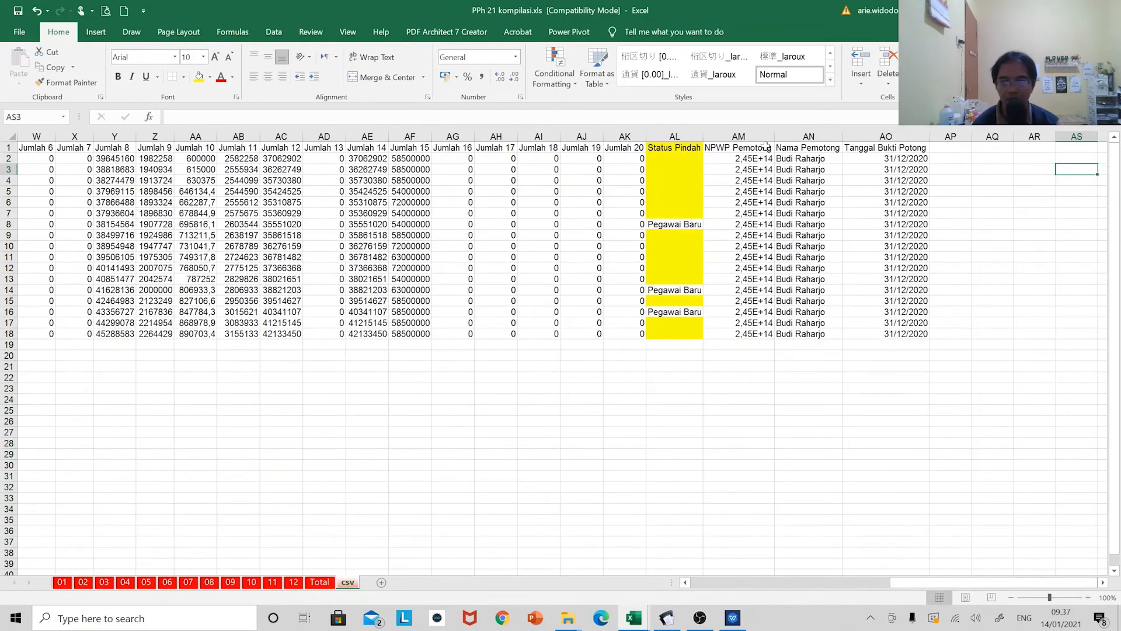
Apply a custom 0 number format to NPWP Pemotong column AM to show full 15-digit numbers.
{"action": "left_click", "coordinate": [743, 133]}
{"action": "right_click", "coordinate": [740, 137]}
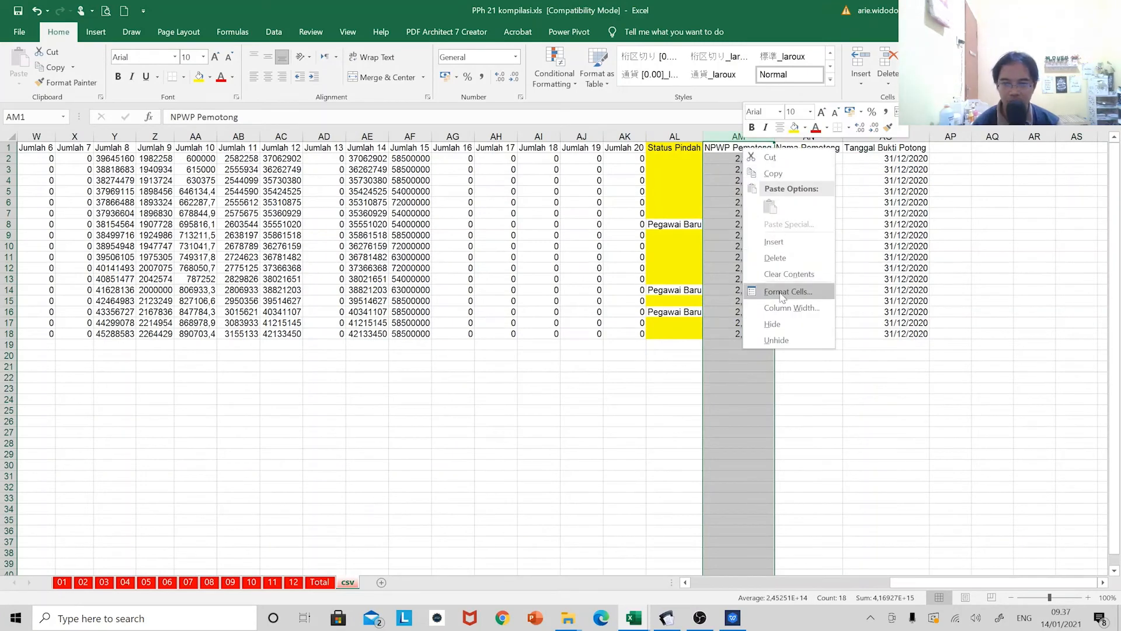
{"action": "left_click", "coordinate": [765, 284]}
{"action": "left_click", "coordinate": [634, 279]}
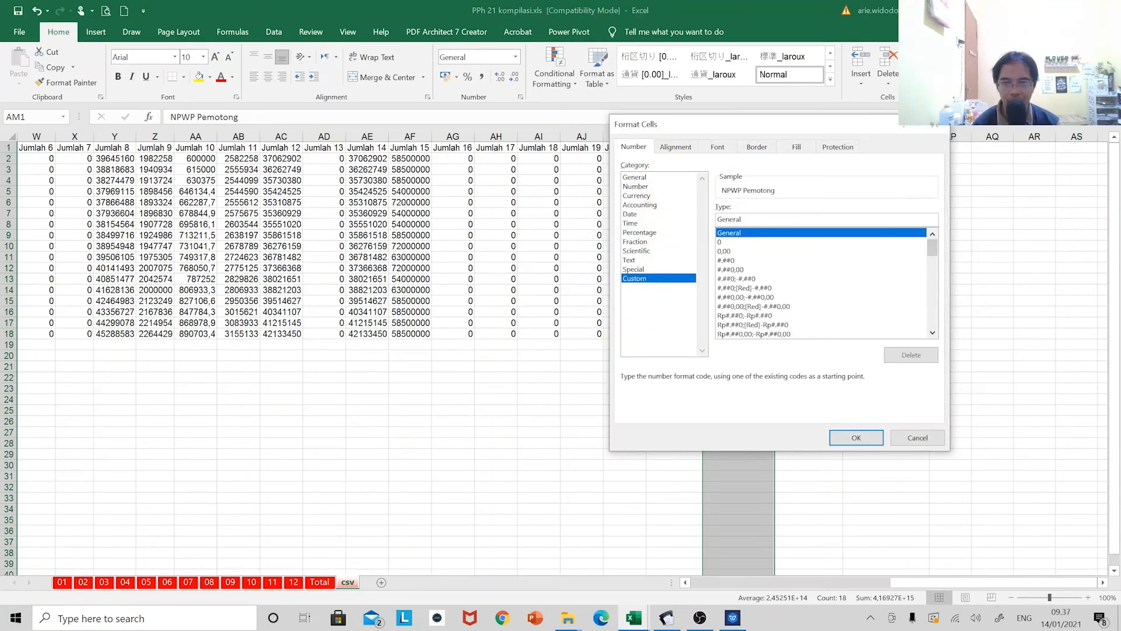
{"action": "type", "text": "000000000000000"}
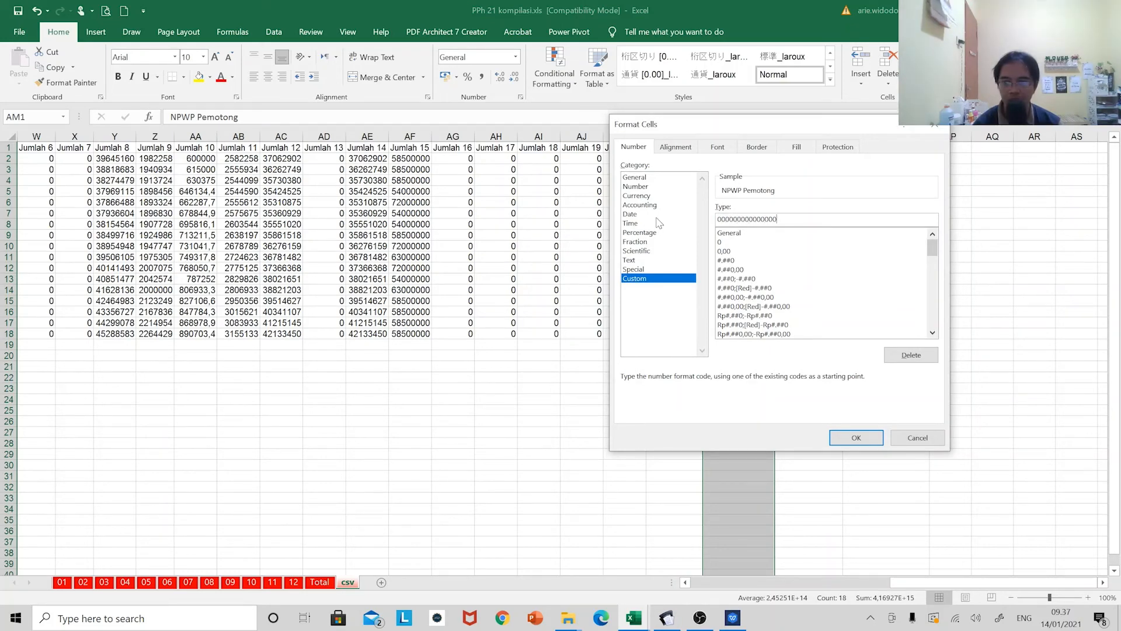
{"action": "key", "text": "Return"}
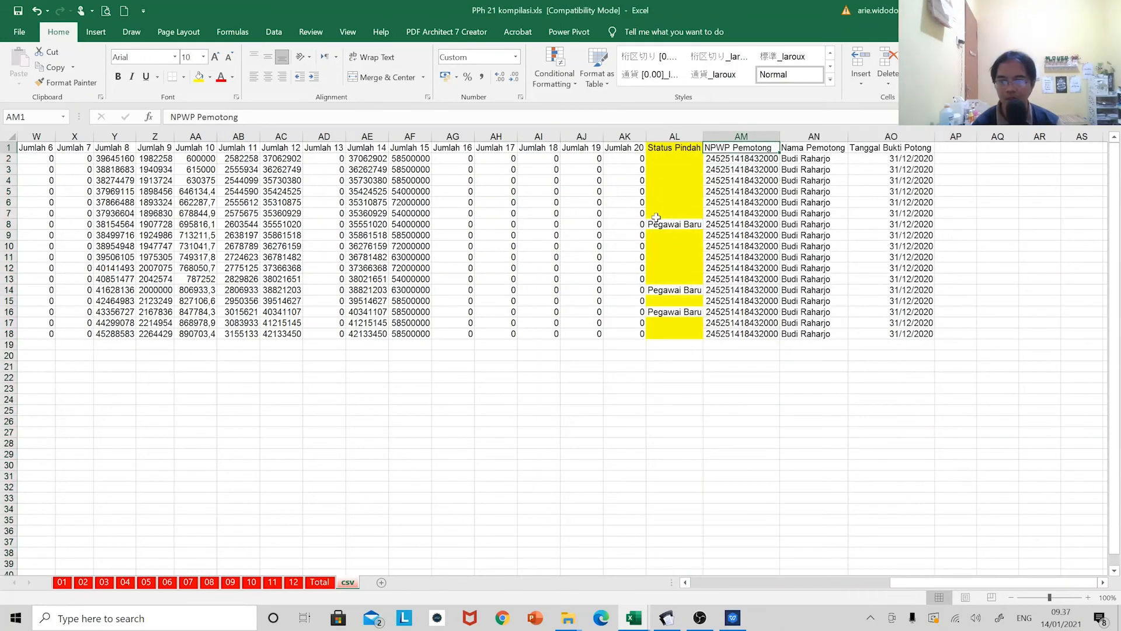
{"action": "key", "text": "Down"}
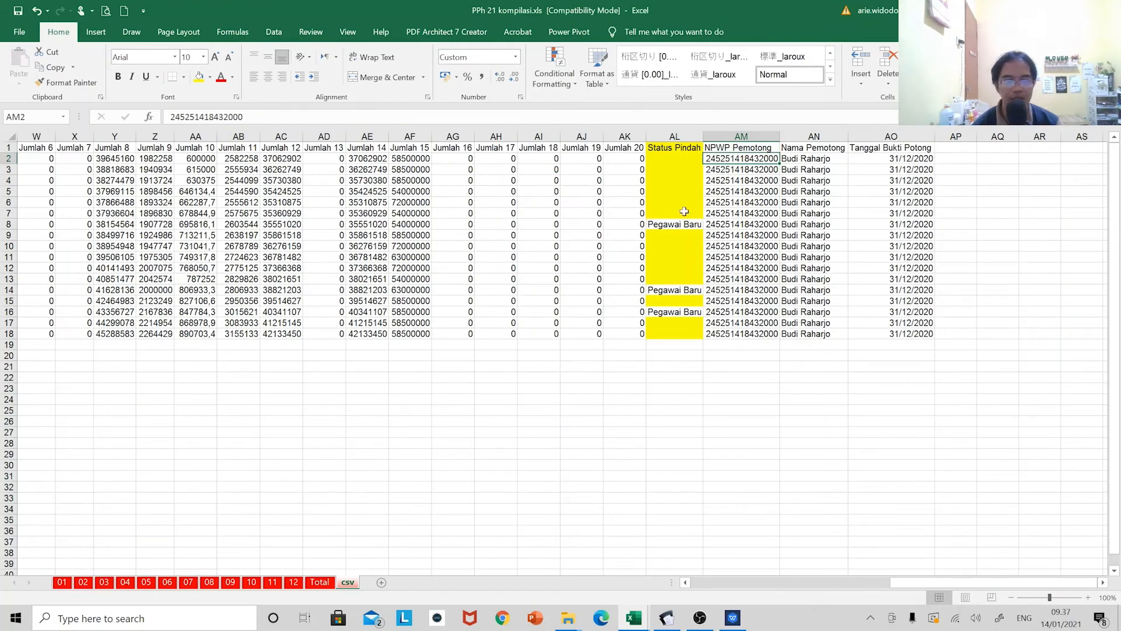
{"action": "left_click", "coordinate": [906, 136]}
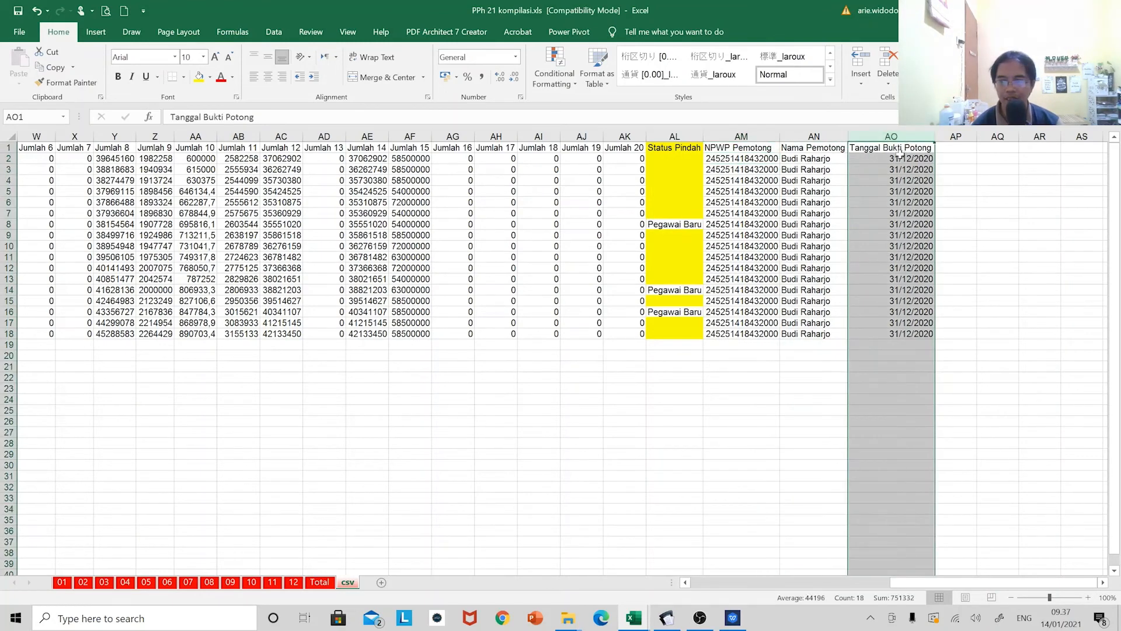
Format the Tanggal Bukti Potong column AO with the 14/03/2012 (dd/mm/yyyy) date style.
{"action": "right_click", "coordinate": [904, 138]}
{"action": "left_click", "coordinate": [936, 302]}
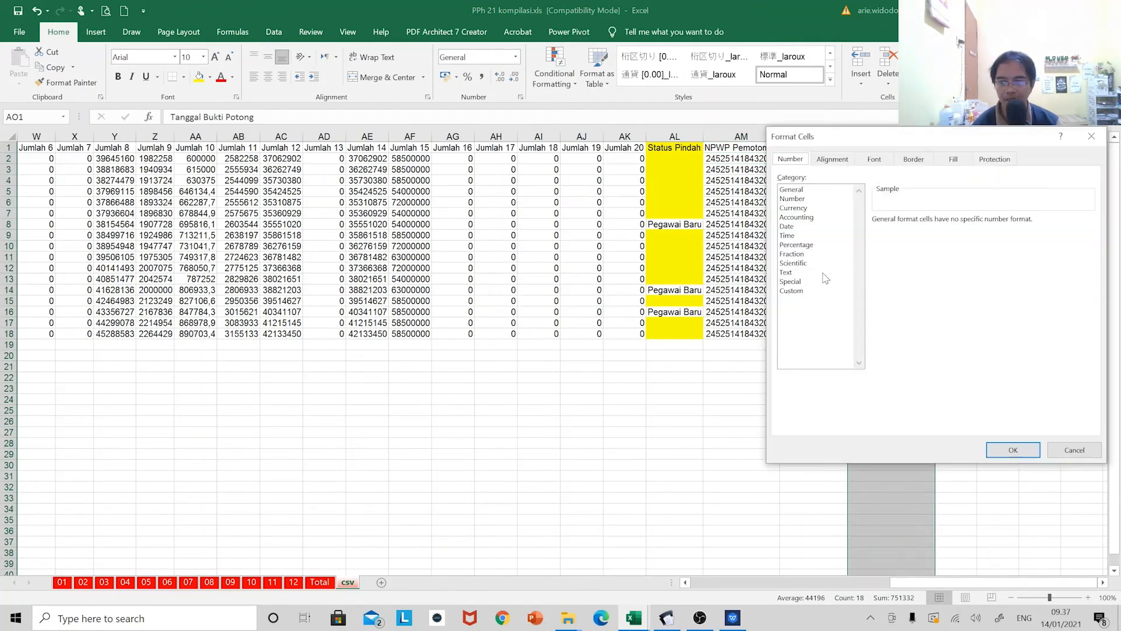
{"action": "left_click", "coordinate": [795, 227]}
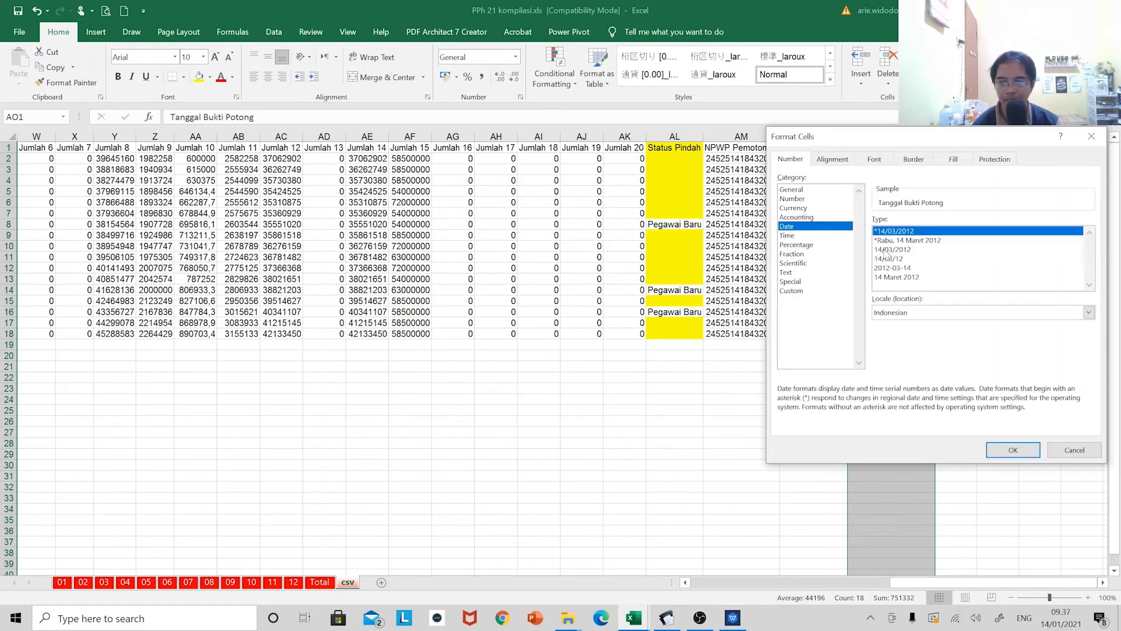
{"action": "left_click", "coordinate": [885, 250]}
{"action": "left_click", "coordinate": [1013, 450]}
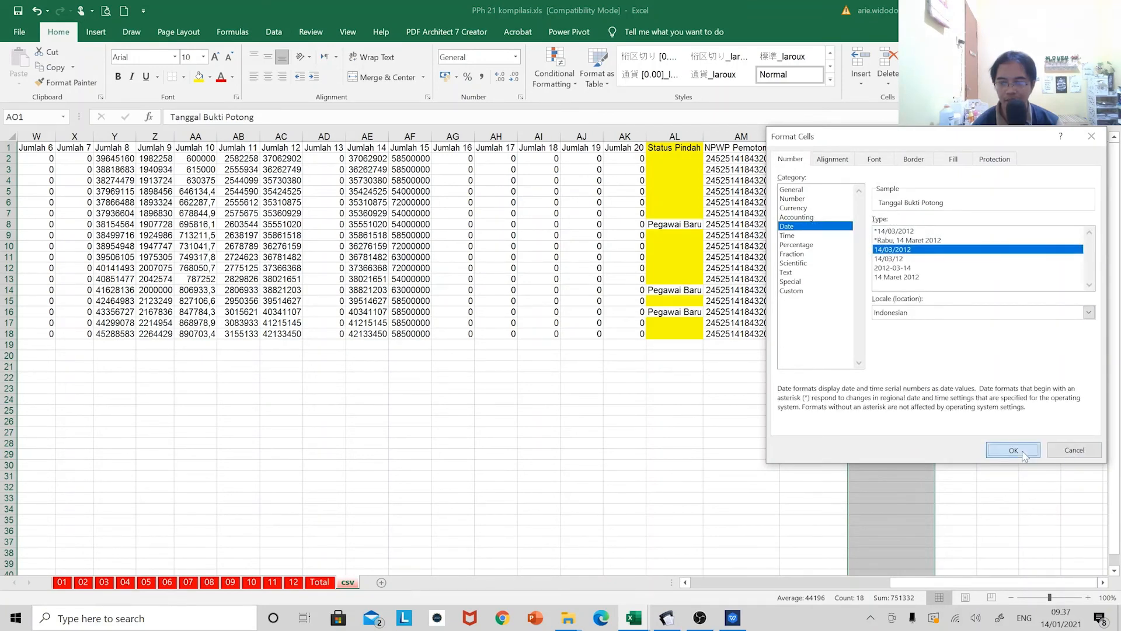
{"action": "left_click", "coordinate": [867, 374]}
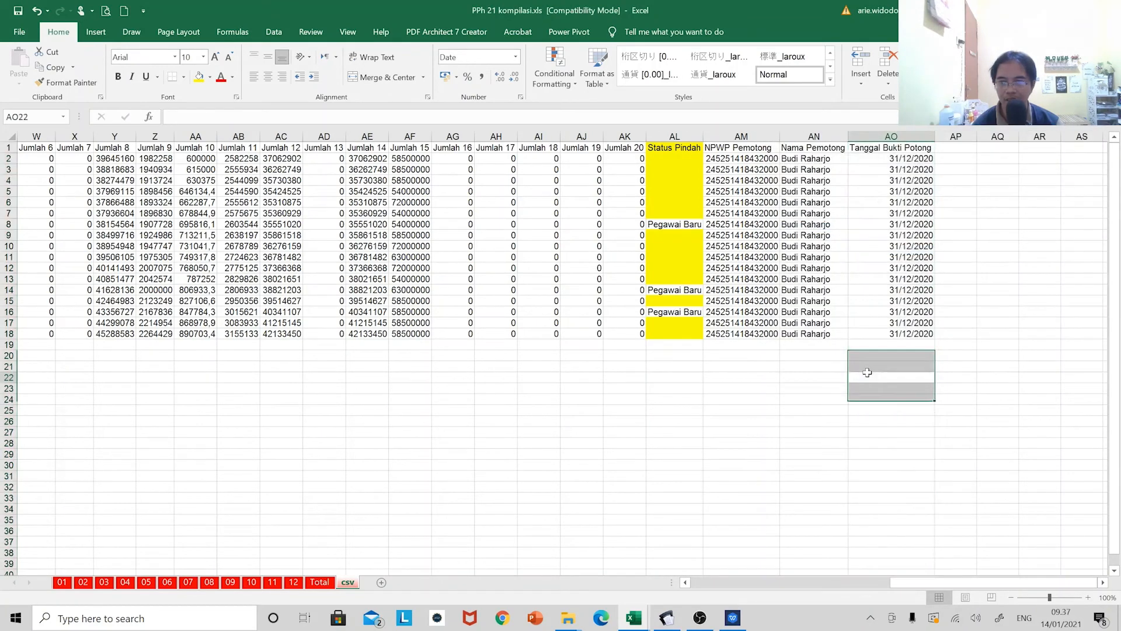
Save PPh 21 kompilasi.xls in its older format despite the compatibility warnings.
{"action": "left_click", "coordinate": [639, 323]}
{"action": "key", "text": "ctrl+s"}
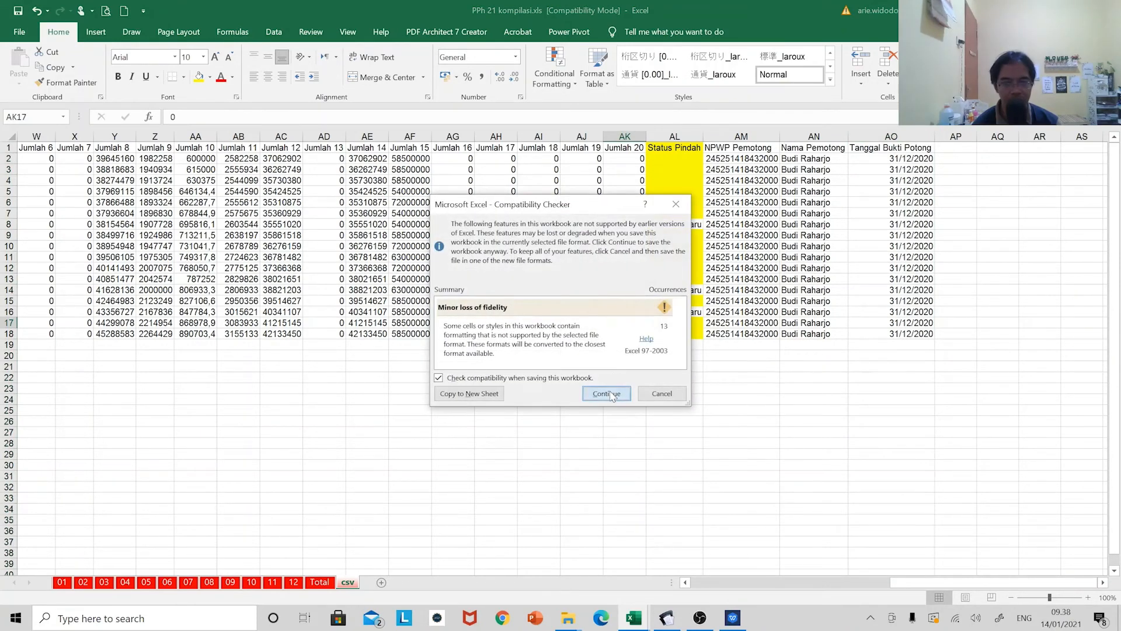
{"action": "left_click", "coordinate": [607, 393]}
{"action": "left_click", "coordinate": [533, 344]}
{"action": "left_click", "coordinate": [350, 235]}
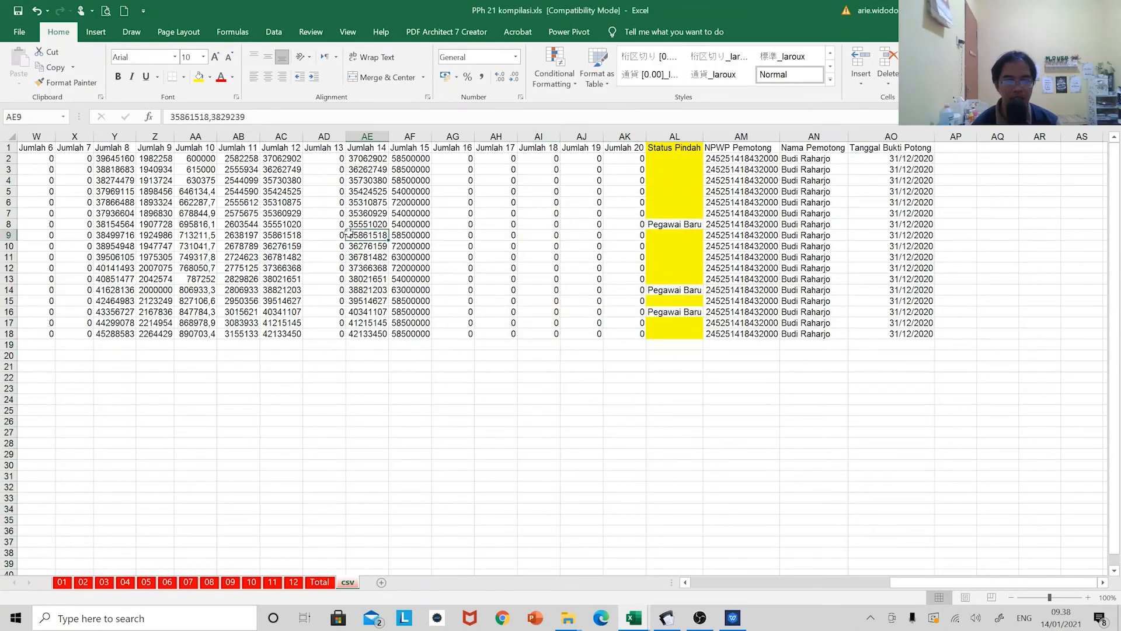
{"action": "key", "text": "Left"}
{"action": "key", "text": "Left"}
{"action": "key", "text": "Left"}
{"action": "key", "text": "Left"}
{"action": "key", "text": "Left"}
{"action": "key", "text": "Left"}
{"action": "key", "text": "Left"}
{"action": "key", "text": "Left"}
{"action": "key", "text": "Left"}
{"action": "key", "text": "Left"}
{"action": "key", "text": "Left"}
{"action": "key", "text": "Left"}
{"action": "key", "text": "Left"}
{"action": "key", "text": "Left"}
{"action": "key", "text": "Left"}
{"action": "key", "text": "Left"}
{"action": "key", "text": "Left"}
{"action": "key", "text": "Left"}
{"action": "key", "text": "Left"}
{"action": "key", "text": "Left"}
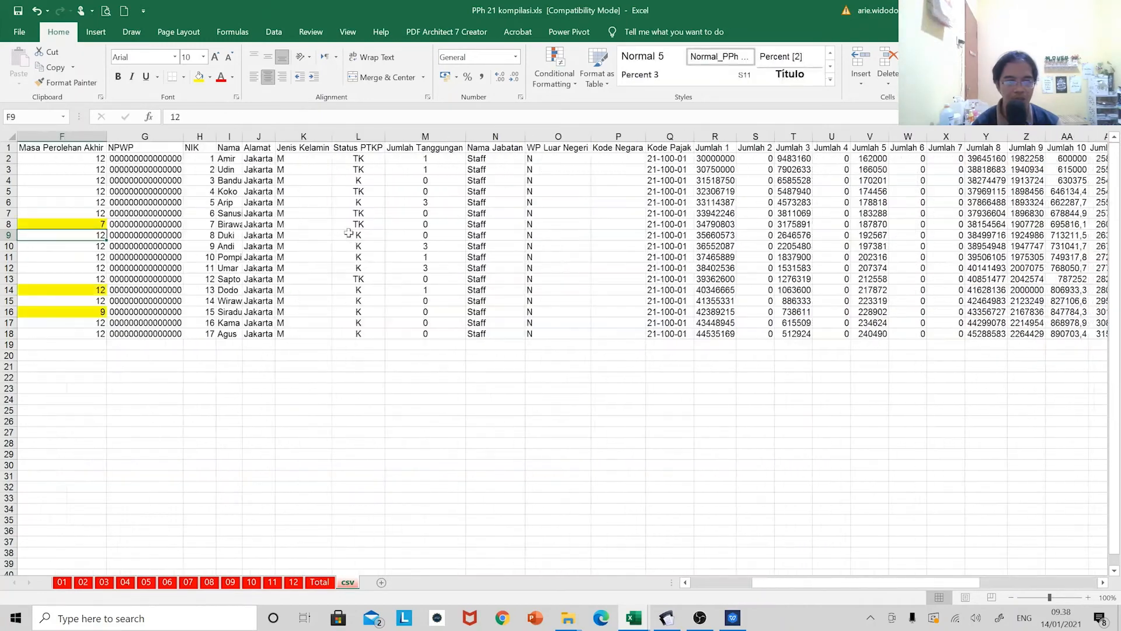
{"action": "key", "text": "Left"}
{"action": "key", "text": "Left"}
{"action": "key", "text": "Left"}
{"action": "key", "text": "Left"}
{"action": "key", "text": "Left"}
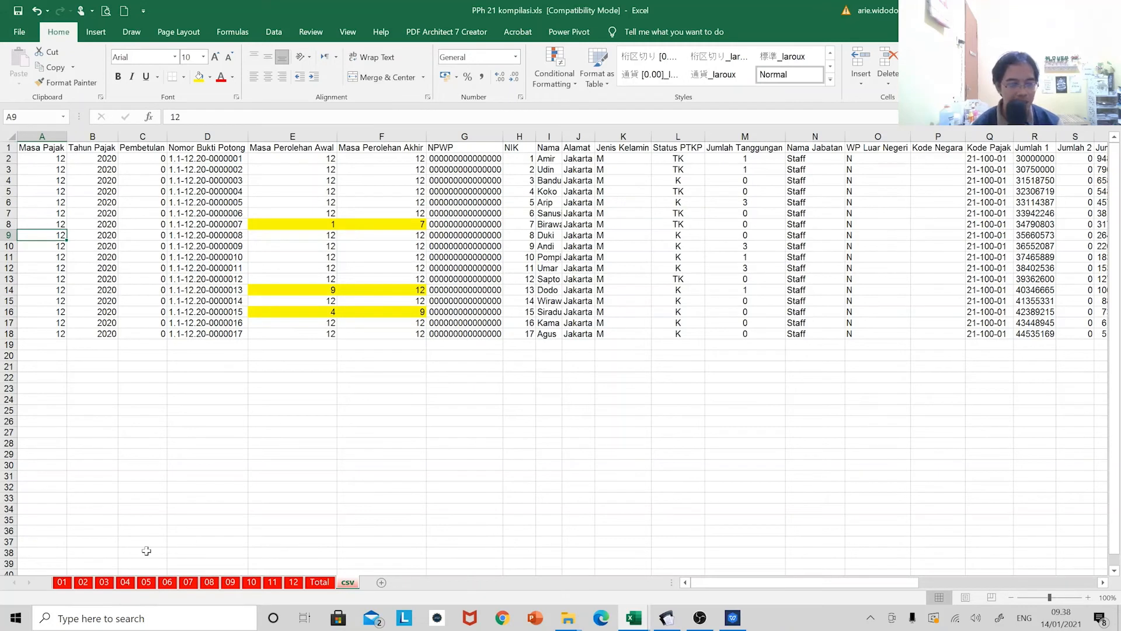
Copy the csv sheet into a new workbook (Book1) using Move or Copy with Create a copy.
{"action": "right_click", "coordinate": [349, 587]}
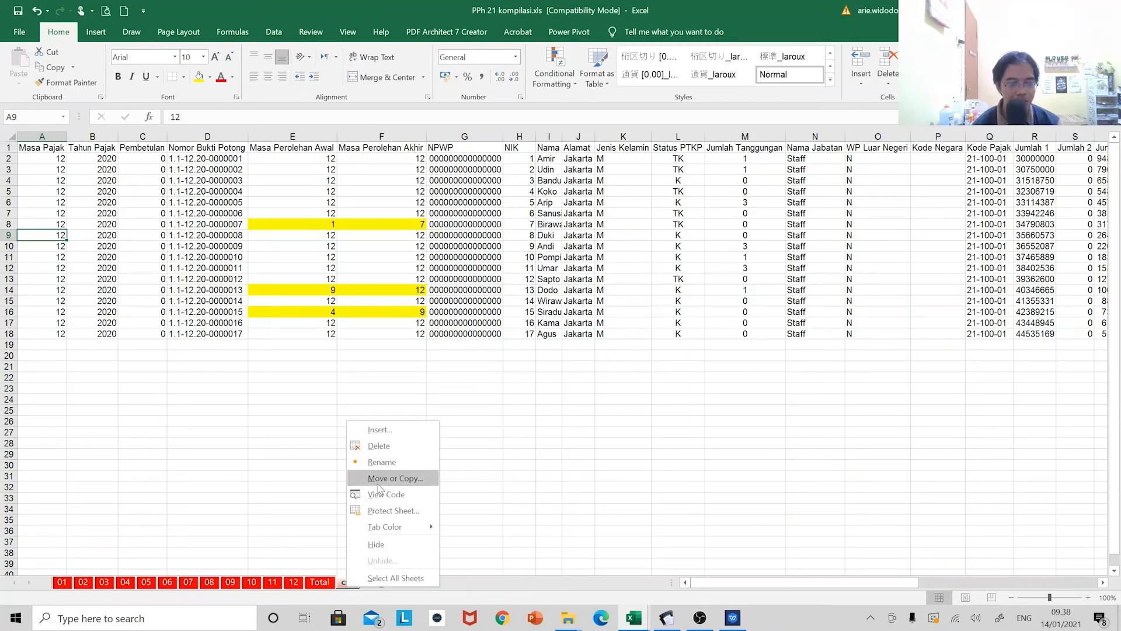
{"action": "left_click", "coordinate": [368, 492]}
{"action": "left_click", "coordinate": [329, 432]}
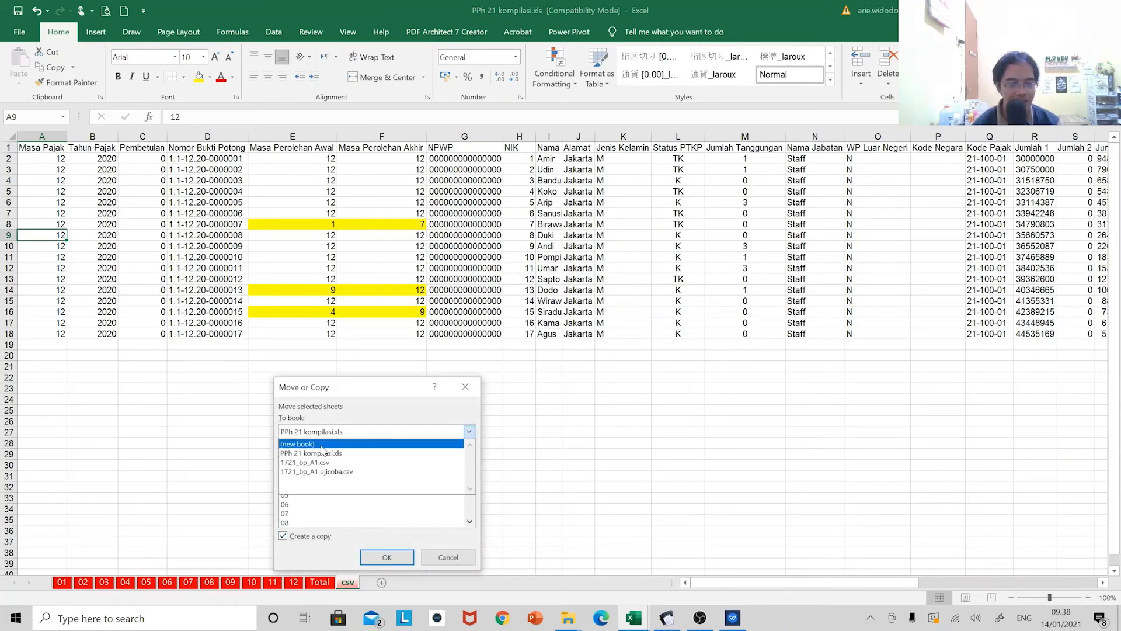
{"action": "left_click", "coordinate": [327, 442]}
{"action": "left_click", "coordinate": [386, 557]}
{"action": "left_click", "coordinate": [295, 417]}
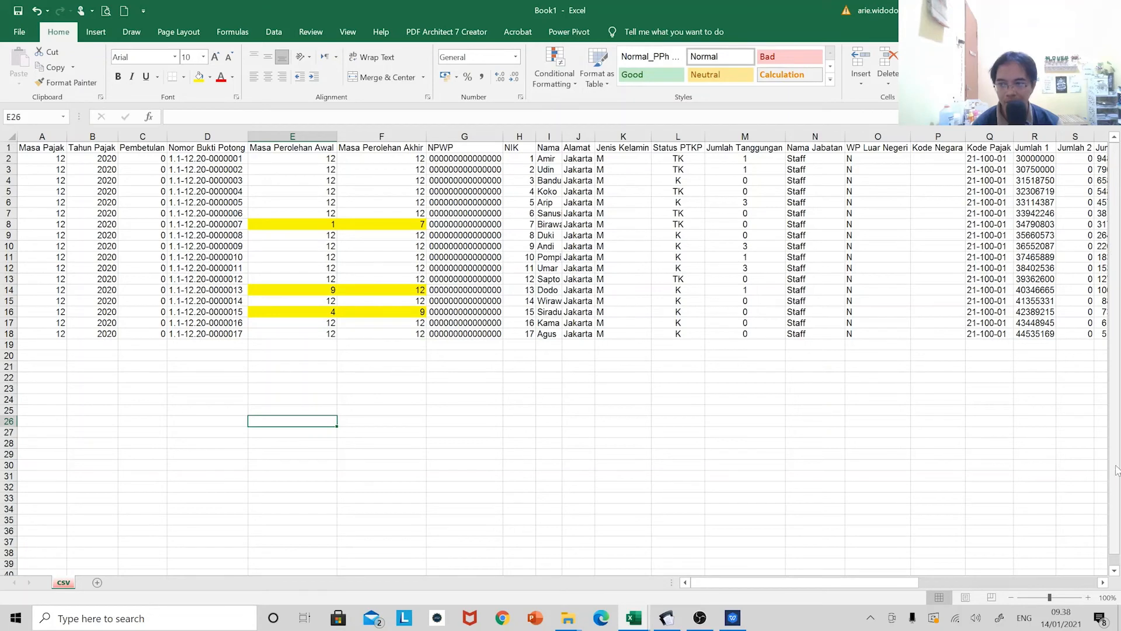
{"action": "left_click", "coordinate": [1116, 555]}
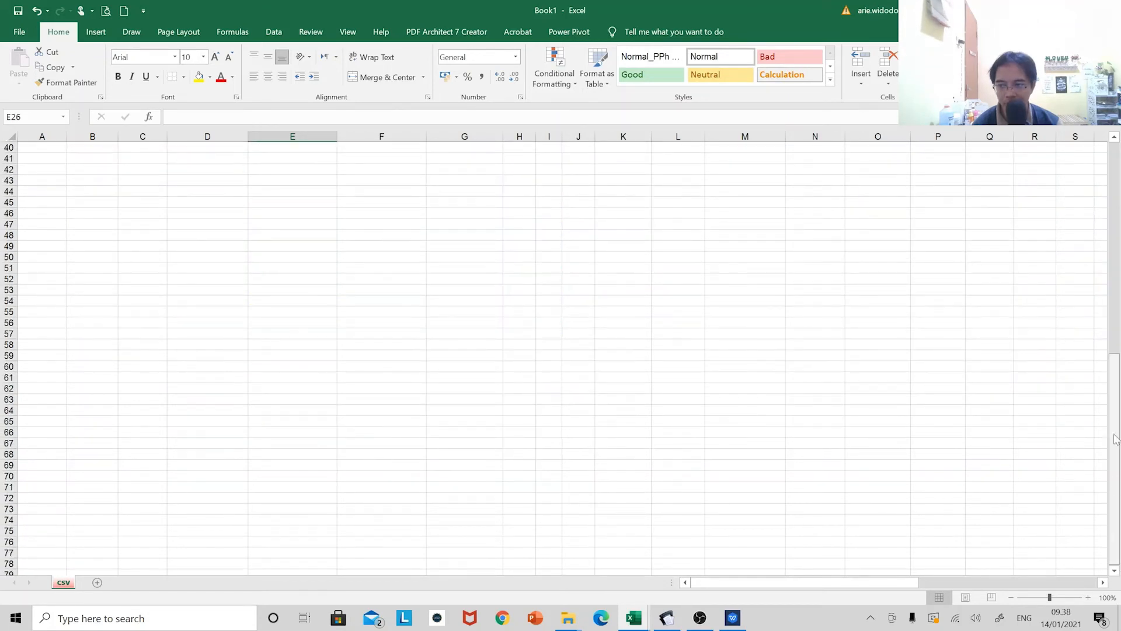
{"action": "left_click", "coordinate": [1118, 292]}
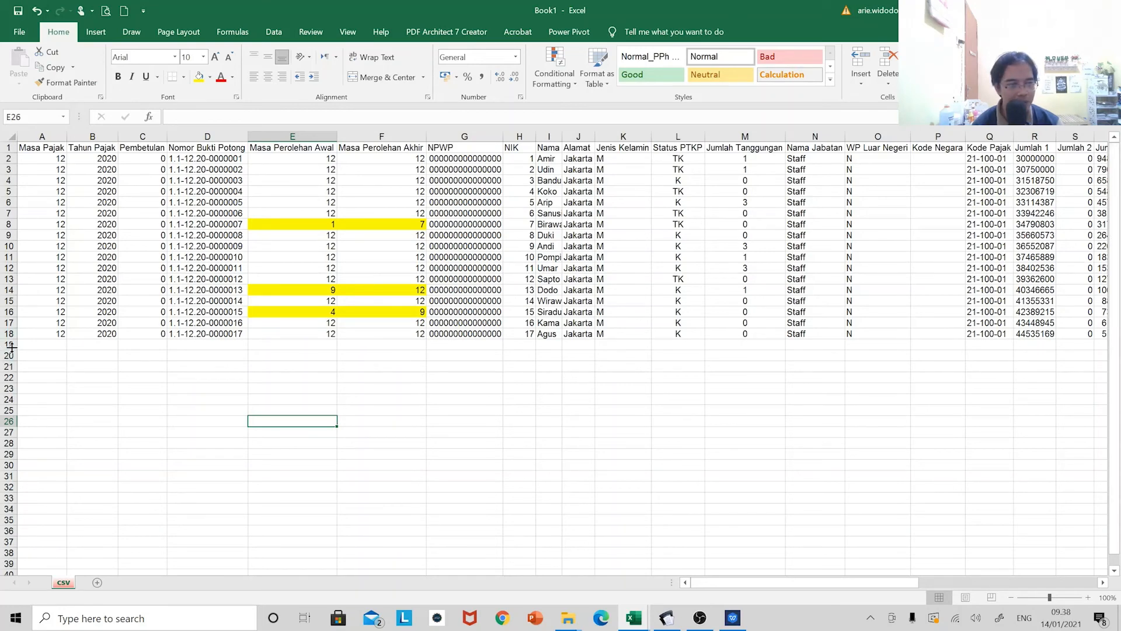
Delete the empty rows below the 17 records, then start saving the new workbook.
{"action": "left_click_drag", "start_coordinate": [9, 344], "coordinate": [7, 627]}
{"action": "right_click", "coordinate": [76, 284]}
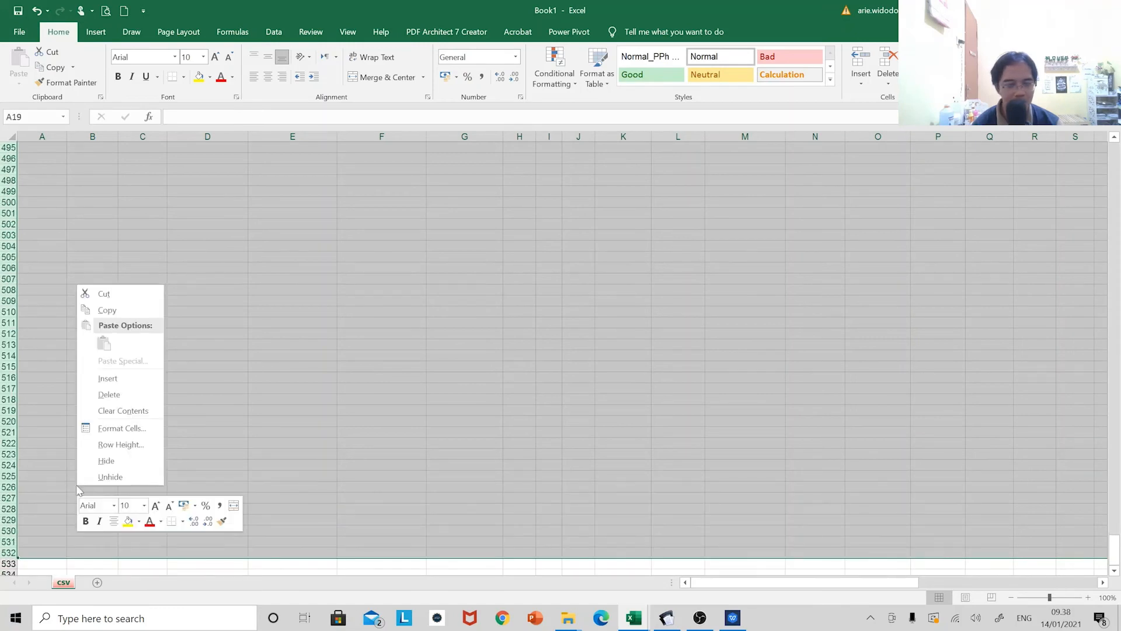
{"action": "left_click", "coordinate": [117, 396]}
{"action": "left_click", "coordinate": [314, 238]}
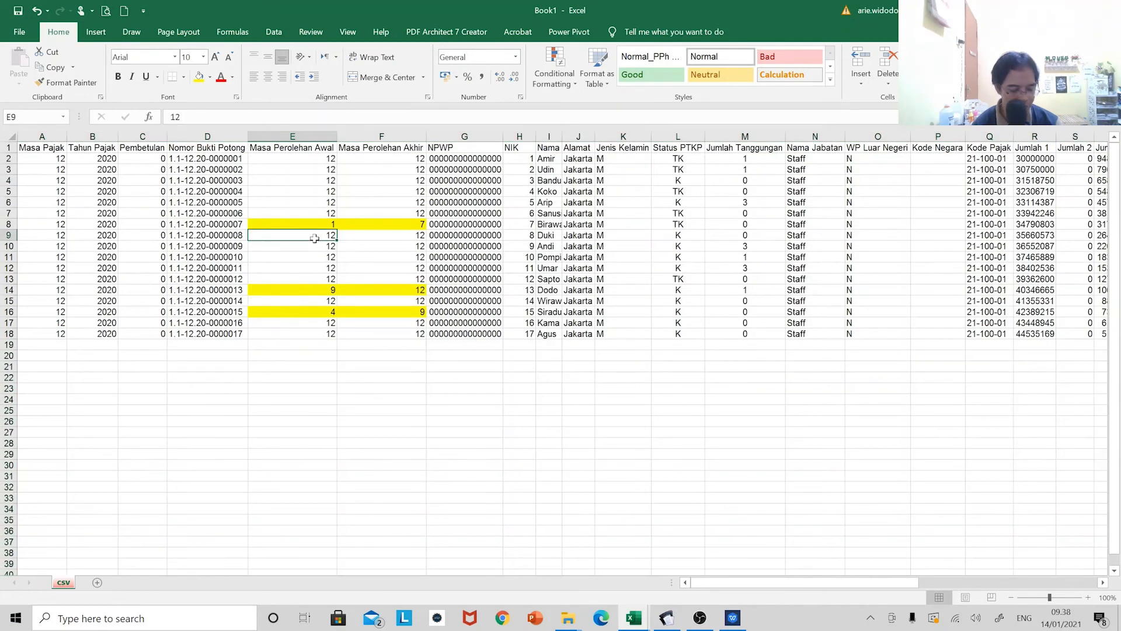
{"action": "left_click", "coordinate": [678, 224]}
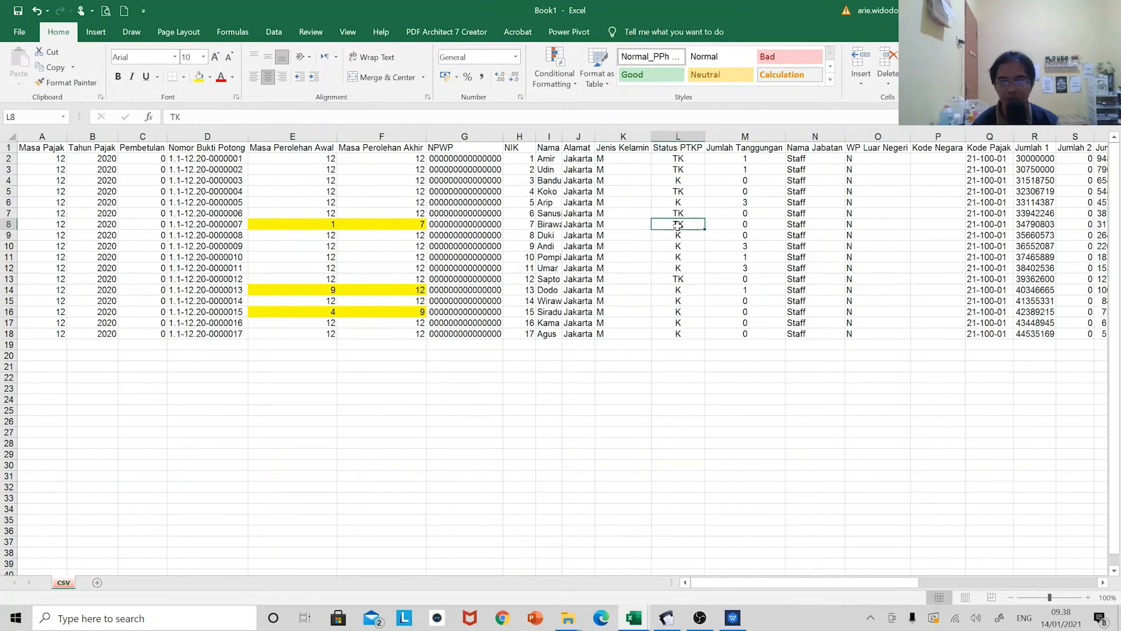
{"action": "key", "text": "ctrl+s"}
{"action": "left_click", "coordinate": [490, 328]}
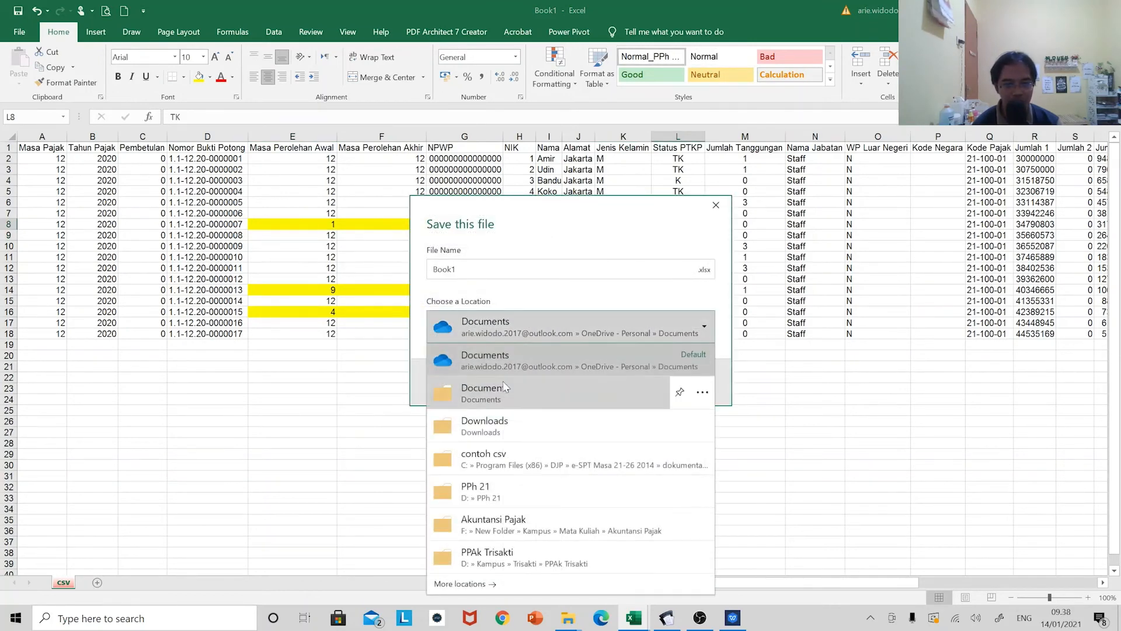
{"action": "left_click", "coordinate": [485, 388]}
{"action": "left_click", "coordinate": [445, 269]}
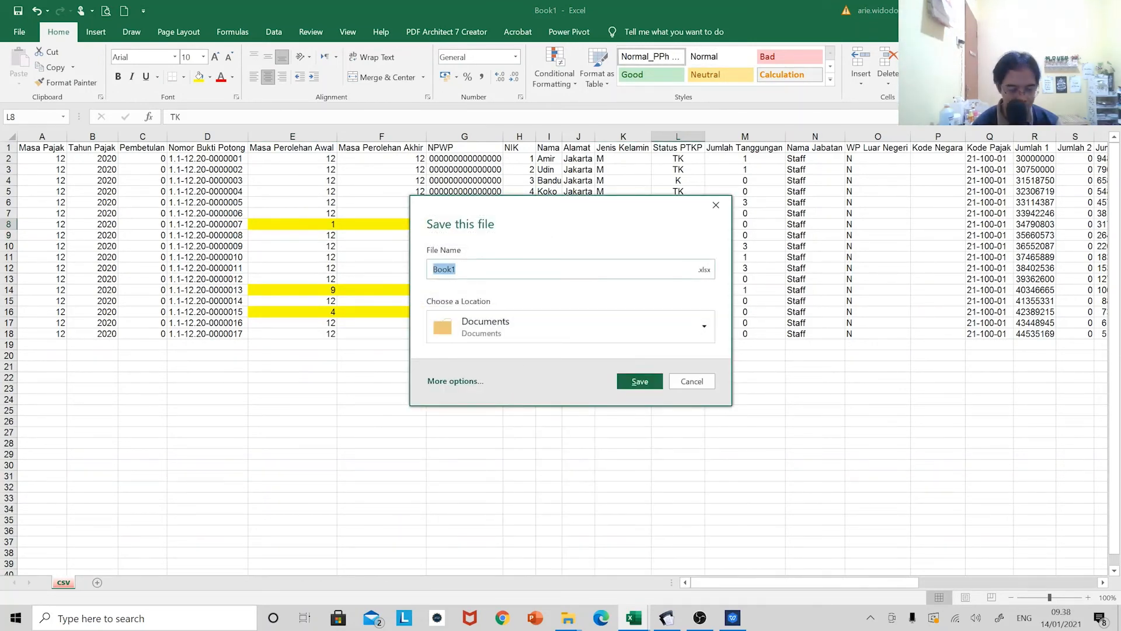
{"action": "type", "text": "cob"}
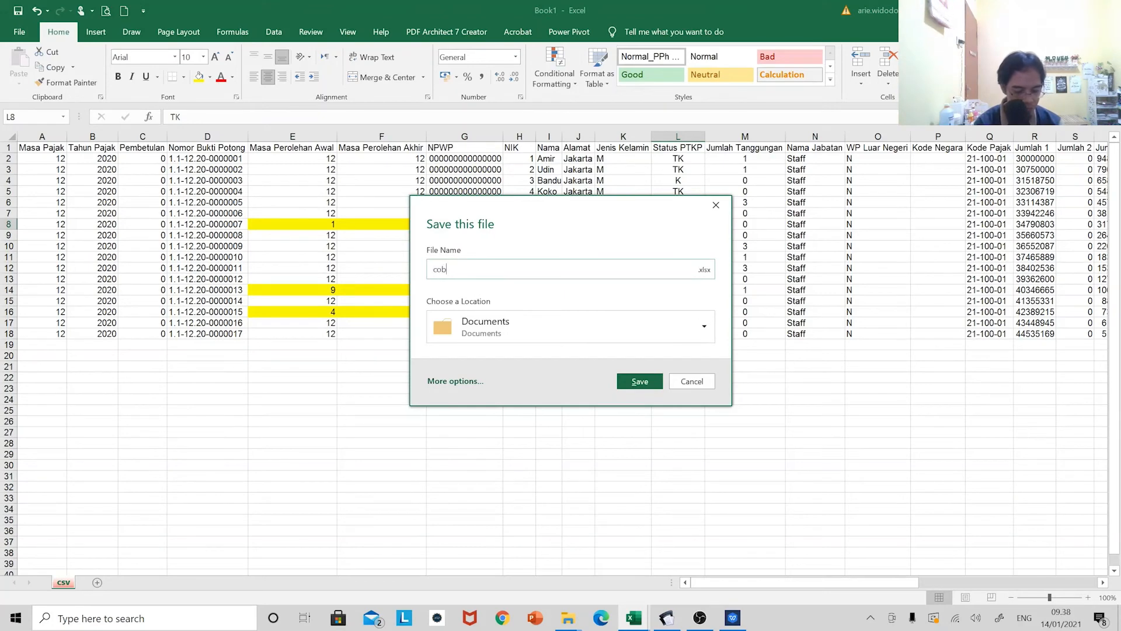
{"action": "key", "text": "BackSpace"}
{"action": "type", "text": "ntoh impor a1"}
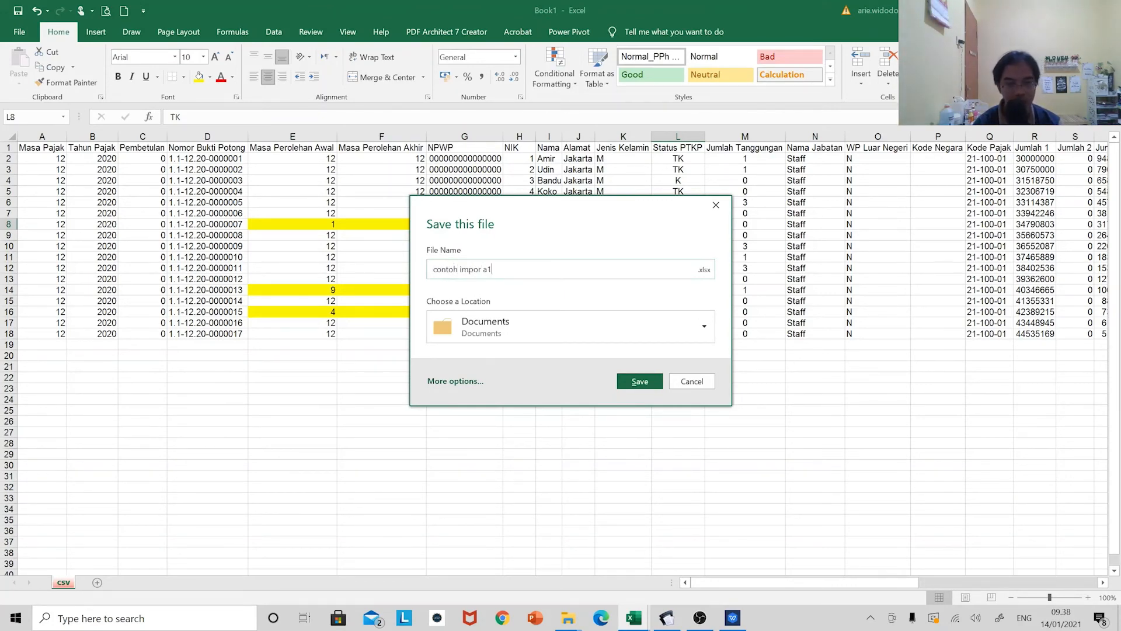
{"action": "key", "text": "Return"}
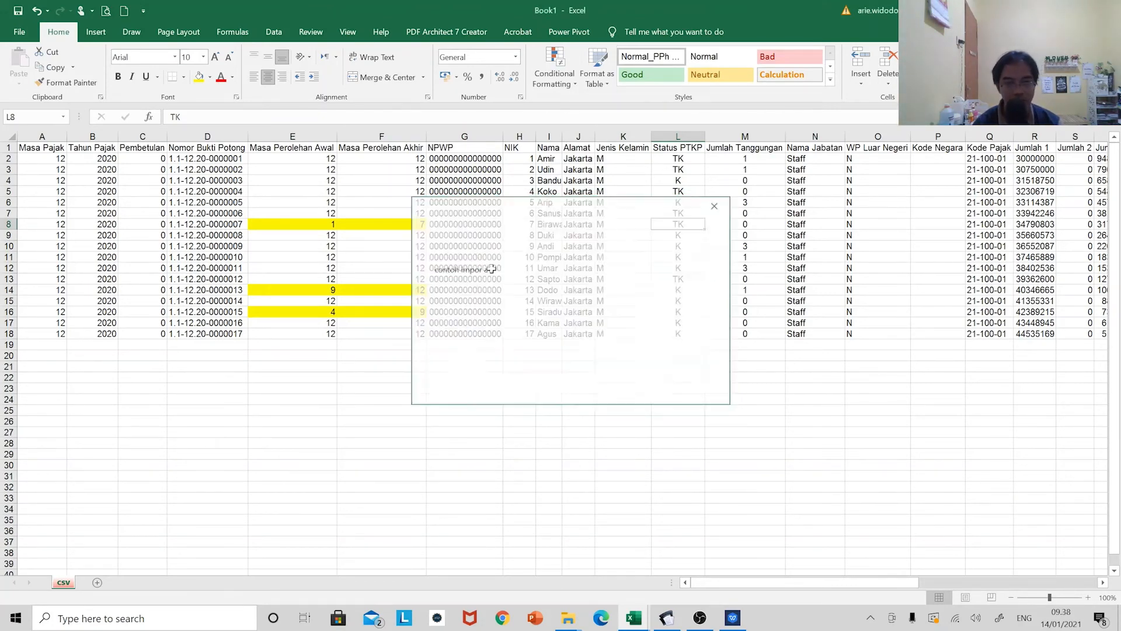
{"action": "key", "text": "Right"}
{"action": "key", "text": "Right"}
{"action": "key", "text": "Right"}
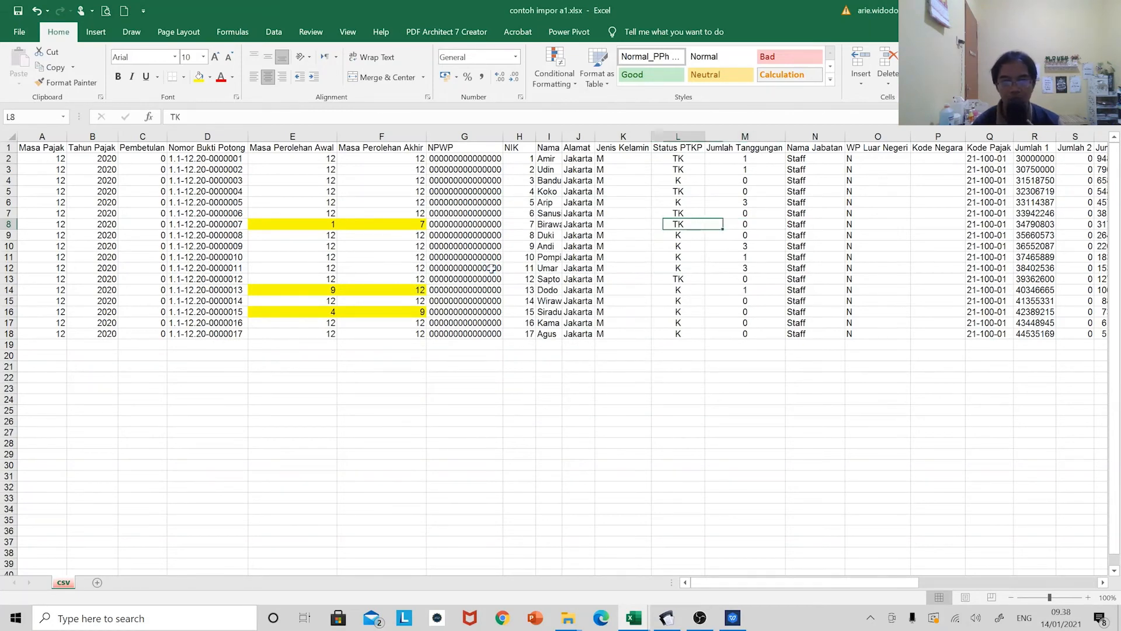
{"action": "key", "text": "Right"}
{"action": "key", "text": "Right"}
{"action": "key", "text": "Right"}
{"action": "key", "text": "Right"}
{"action": "key", "text": "Right"}
{"action": "key", "text": "Right"}
{"action": "key", "text": "Right"}
{"action": "key", "text": "Right"}
{"action": "key", "text": "Right"}
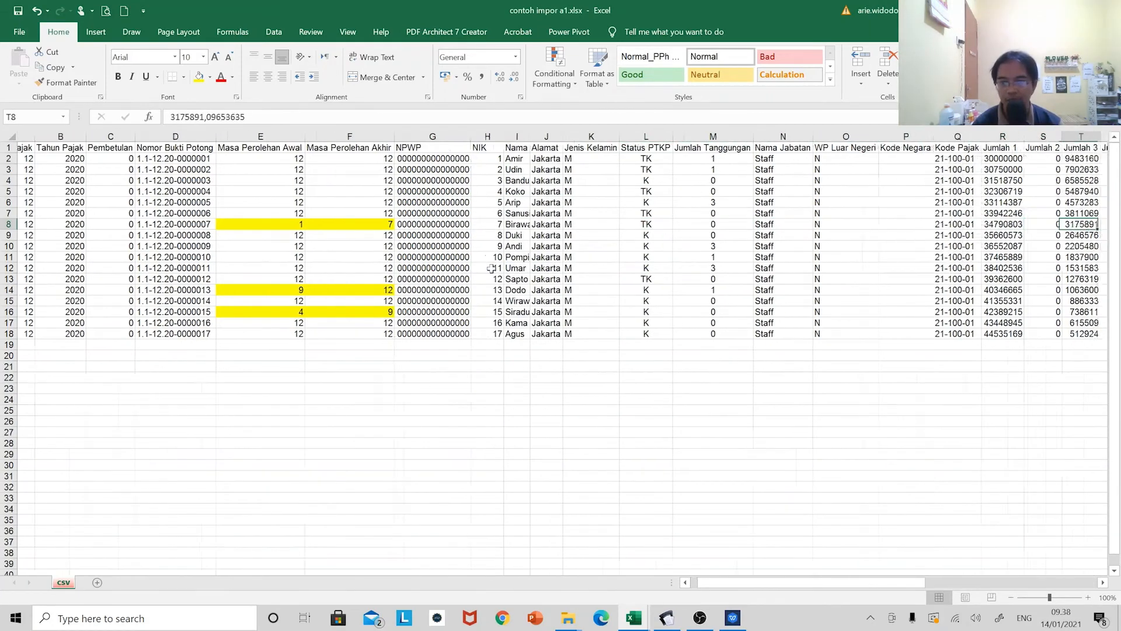
{"action": "key", "text": "Right"}
{"action": "key", "text": "Right"}
{"action": "key", "text": "Right"}
{"action": "key", "text": "Right"}
{"action": "key", "text": "Right"}
{"action": "key", "text": "Right"}
{"action": "key", "text": "Right"}
{"action": "key", "text": "Right"}
{"action": "key", "text": "Right"}
{"action": "key", "text": "Right"}
{"action": "key", "text": "Right"}
{"action": "key", "text": "Right"}
{"action": "key", "text": "Right"}
{"action": "key", "text": "Right"}
{"action": "key", "text": "Right"}
{"action": "key", "text": "Right"}
{"action": "key", "text": "Right"}
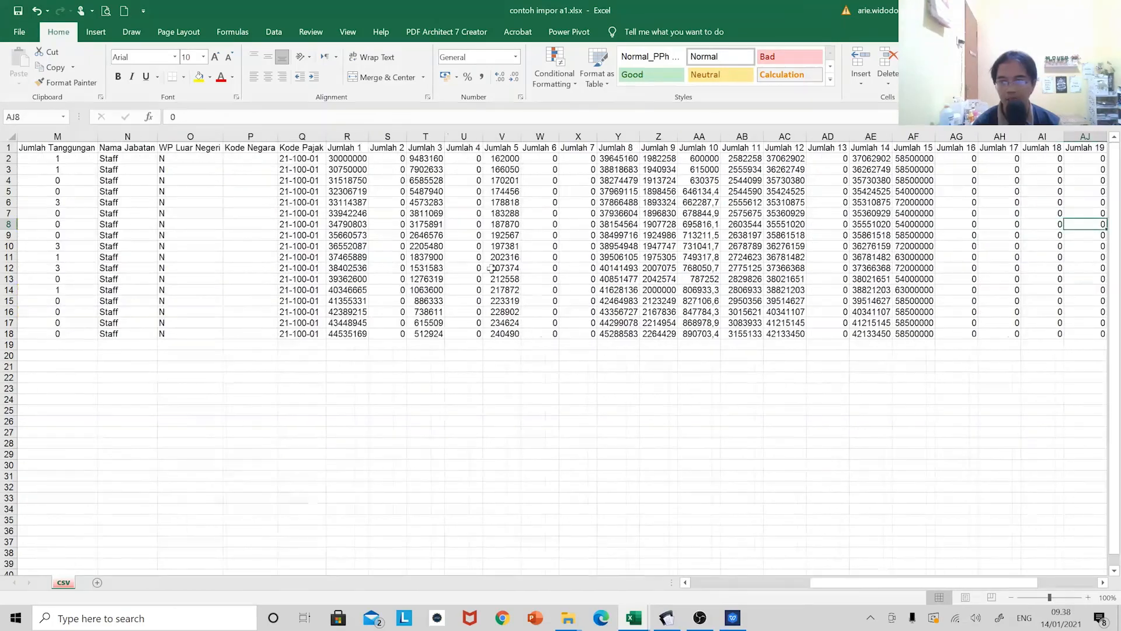
{"action": "key", "text": "Right"}
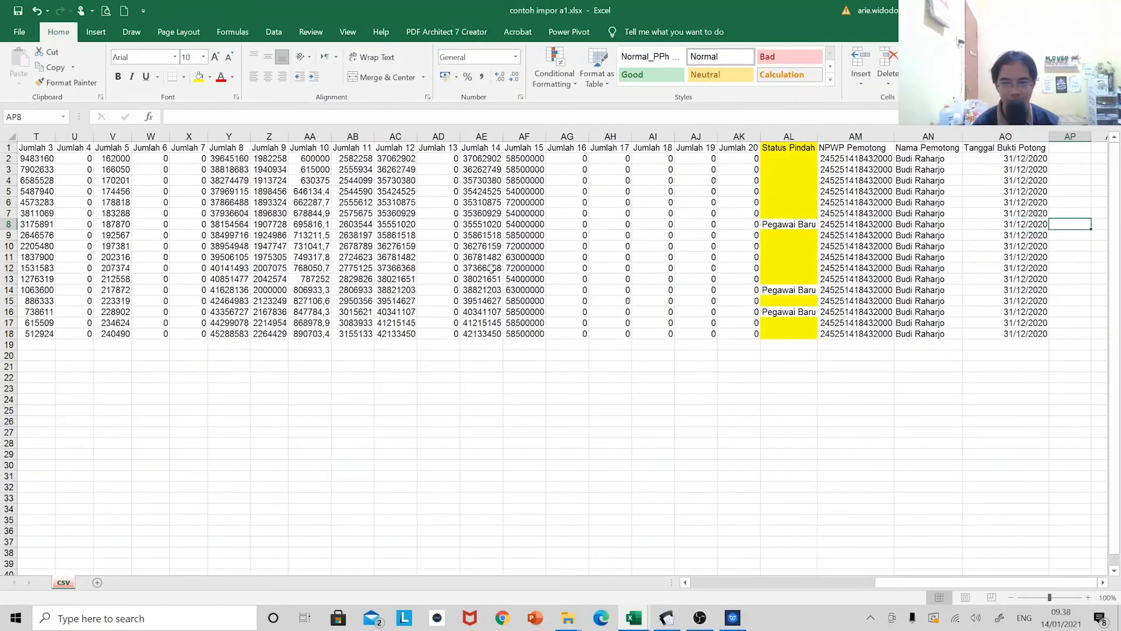
{"action": "key", "text": "Left"}
{"action": "key", "text": "Left"}
{"action": "key", "text": "Left"}
{"action": "key", "text": "Left"}
{"action": "key", "text": "Left"}
{"action": "key", "text": "Left"}
{"action": "key", "text": "Left"}
{"action": "key", "text": "Left"}
{"action": "key", "text": "Left"}
{"action": "key", "text": "Left"}
{"action": "key", "text": "Left"}
{"action": "key", "text": "Left"}
{"action": "key", "text": "Left"}
{"action": "key", "text": "Left"}
{"action": "key", "text": "Left"}
{"action": "key", "text": "Left"}
{"action": "key", "text": "Left"}
{"action": "key", "text": "Left"}
{"action": "key", "text": "Left"}
{"action": "key", "text": "Left"}
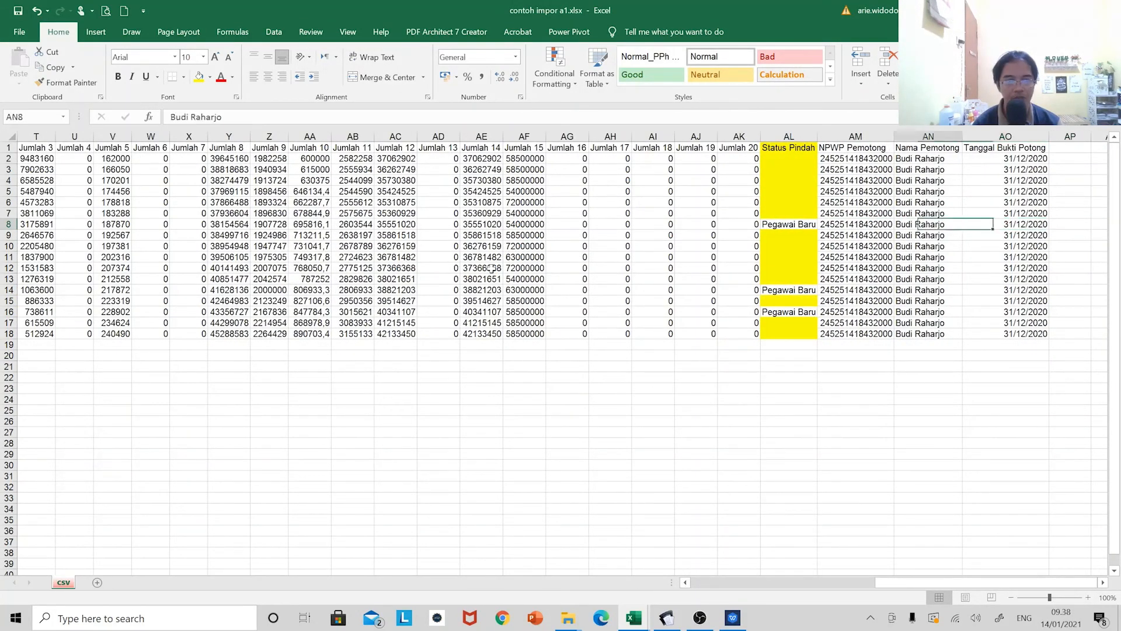
{"action": "key", "text": "Left"}
{"action": "key", "text": "Left"}
{"action": "key", "text": "Left"}
{"action": "key", "text": "Left"}
{"action": "key", "text": "Left"}
{"action": "key", "text": "Left"}
{"action": "key", "text": "Left"}
{"action": "key", "text": "Left"}
{"action": "key", "text": "Left"}
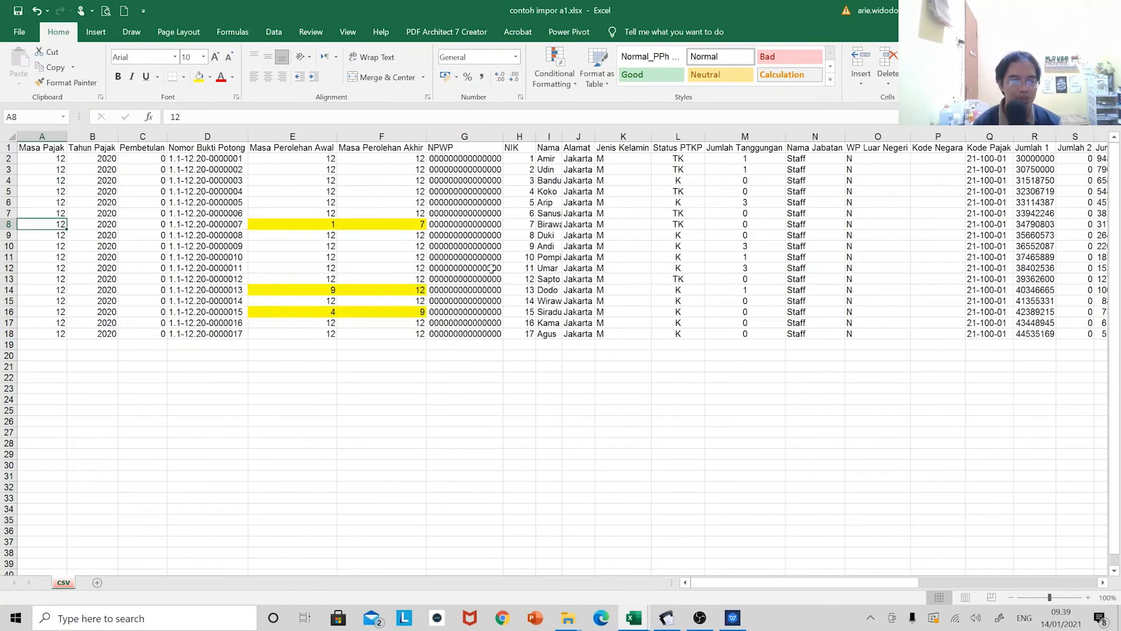
Save the sheet in Documents as CSV (Comma delimited) 'contoh impor a1.csv', then return to PPh 21 kompilasi.xls.
{"action": "left_click", "coordinate": [20, 32]}
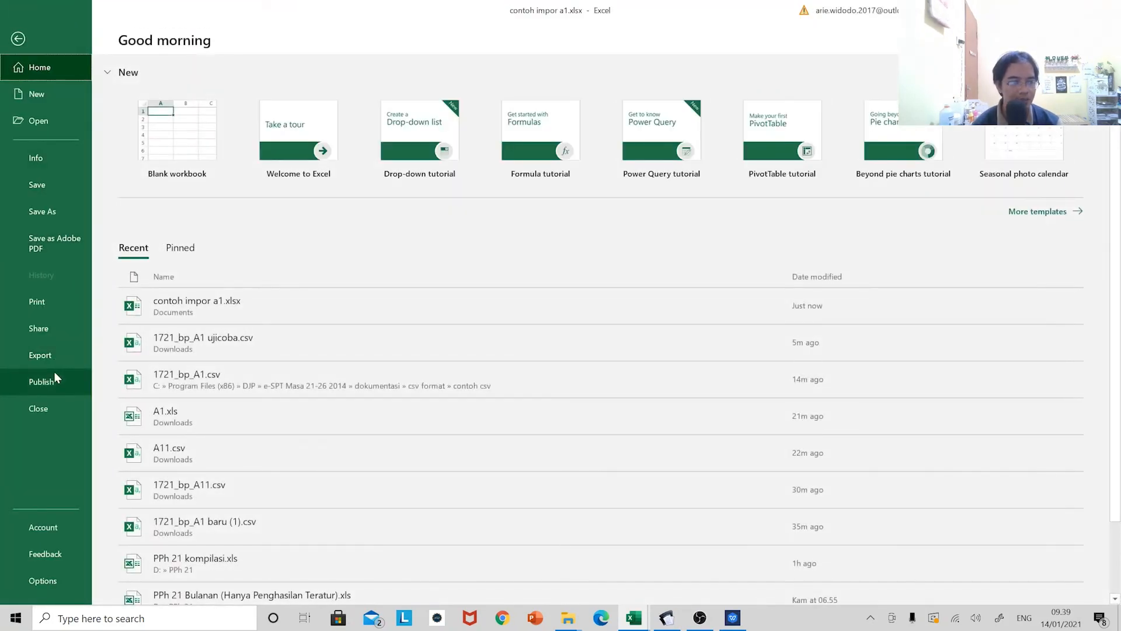
{"action": "left_click", "coordinate": [61, 209]}
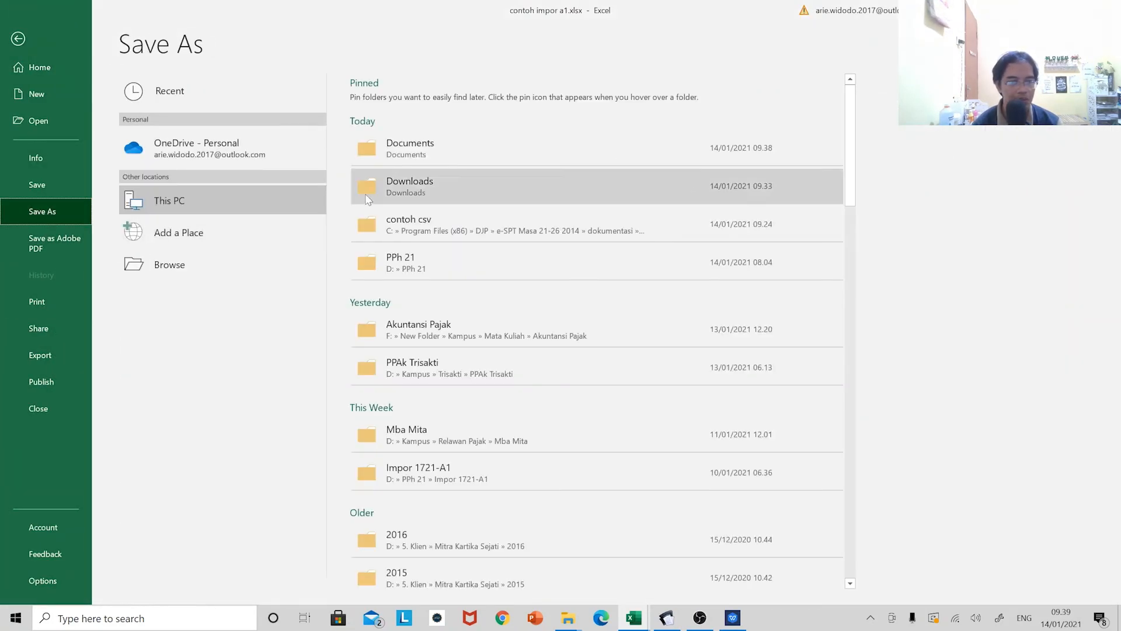
{"action": "left_click", "coordinate": [370, 154]}
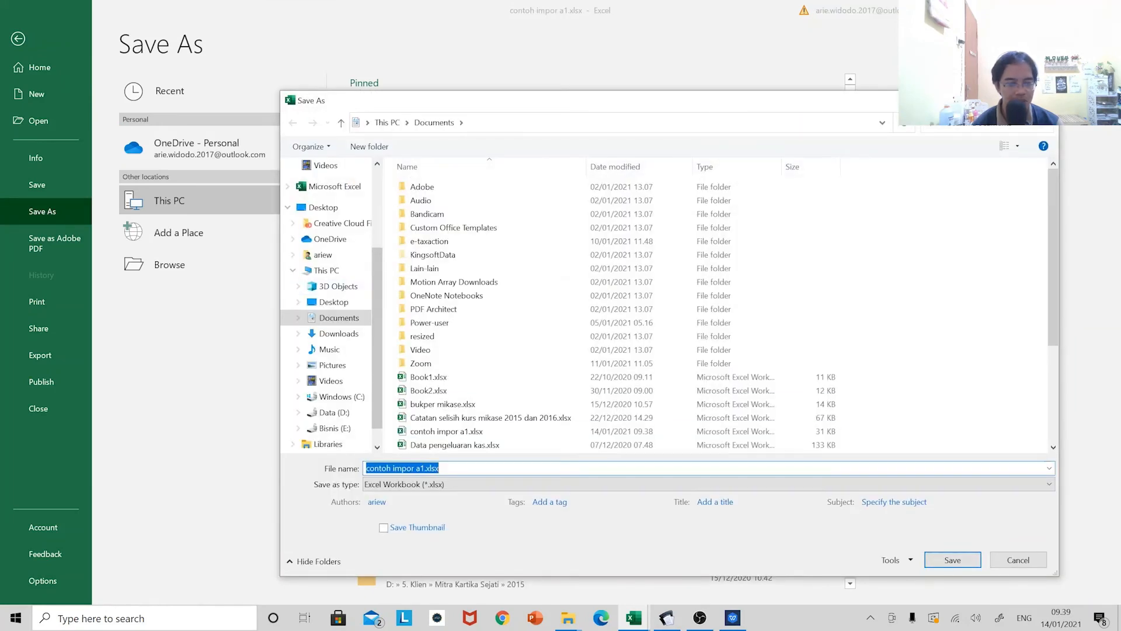
{"action": "left_click", "coordinate": [428, 489]}
{"action": "left_click", "coordinate": [590, 313]}
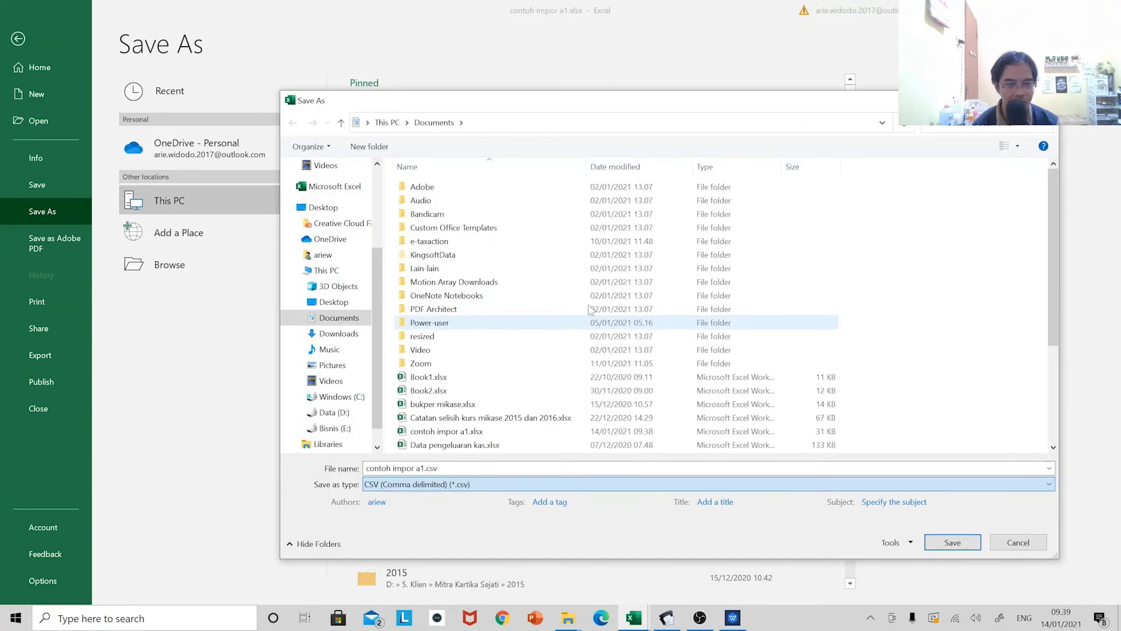
{"action": "left_click", "coordinate": [953, 542]}
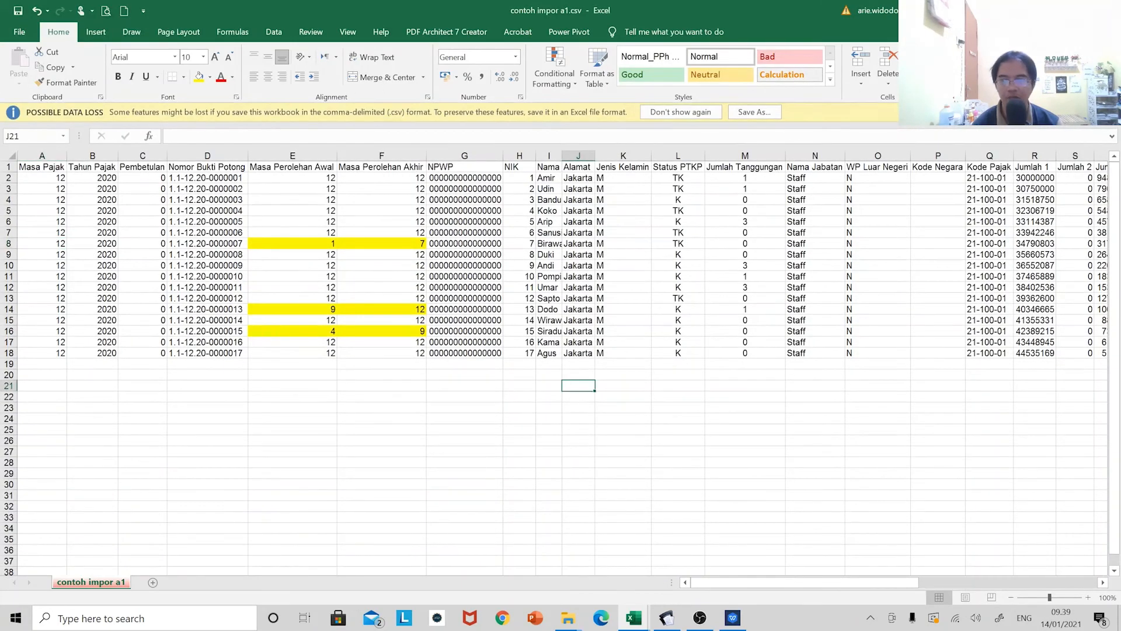
{"action": "key", "text": "alt+Tab"}
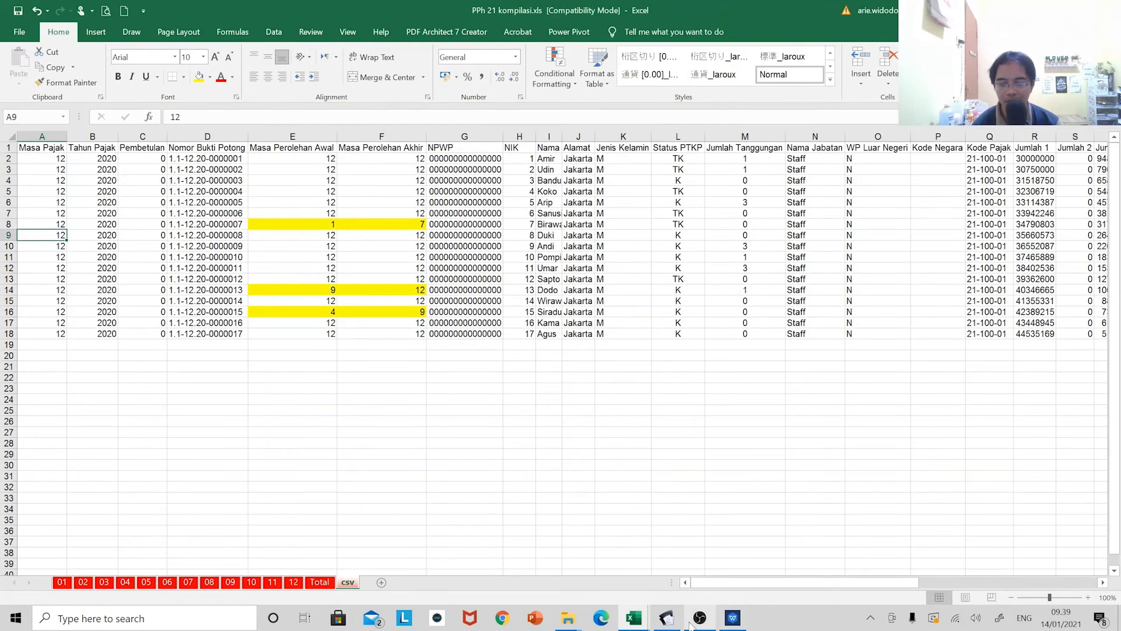
In e-SPT, accept the employee status prompt and cancel the unfinished A1 slip entry.
{"action": "key", "text": "alt+Tab"}
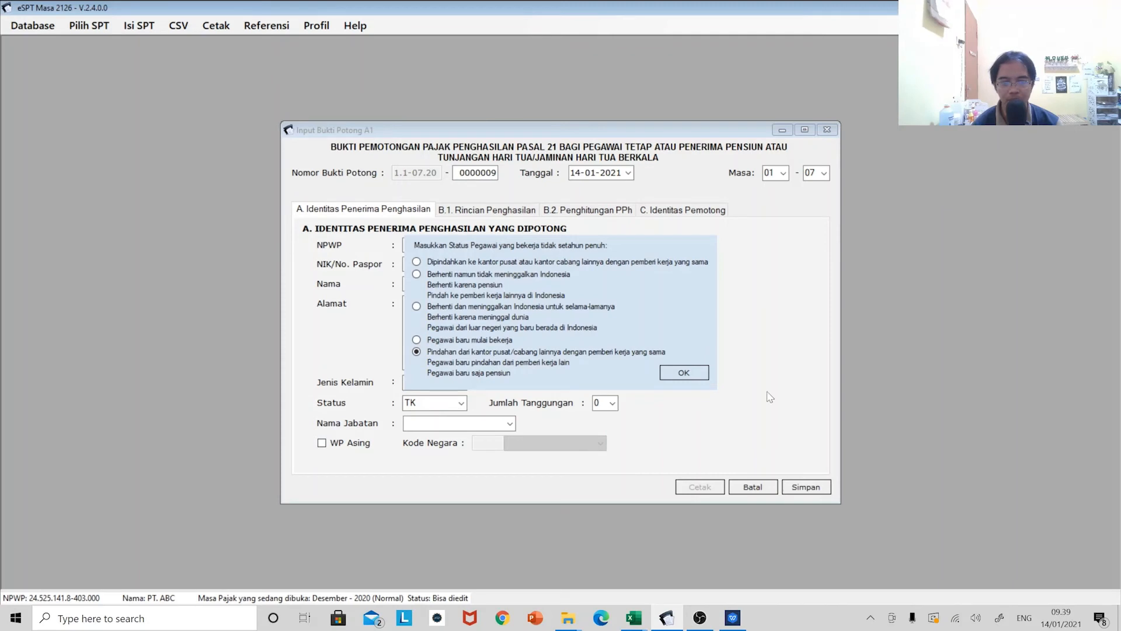
{"action": "left_click", "coordinate": [684, 372]}
{"action": "left_click", "coordinate": [753, 486]}
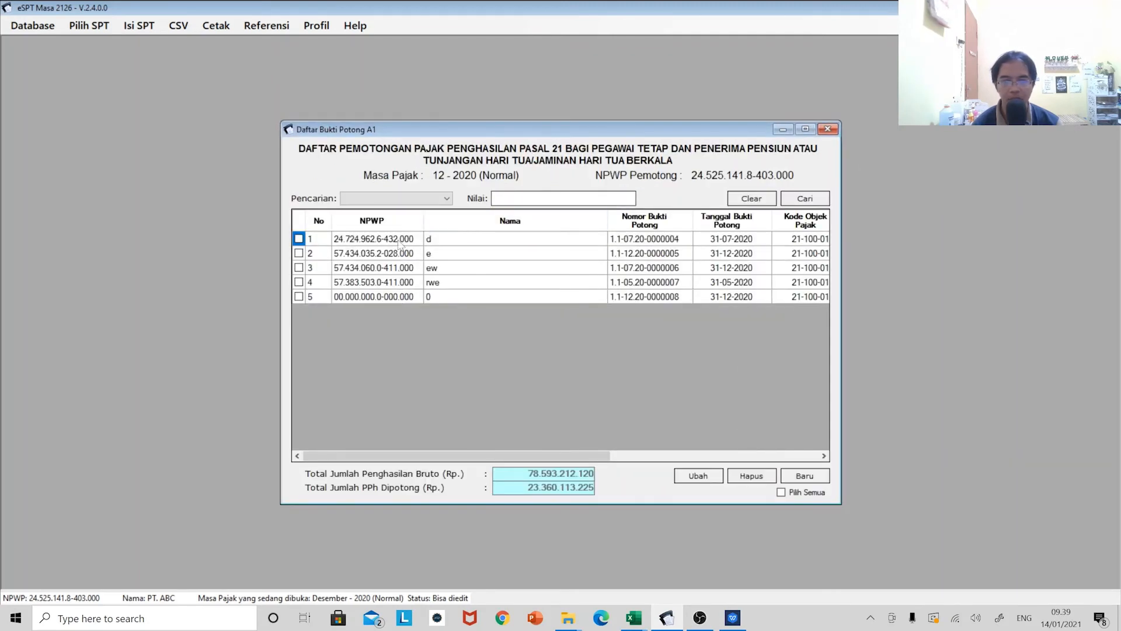
Delete all five slips in Daftar Bukti Potong A1 and close the emptied list.
{"action": "left_click", "coordinate": [299, 252]}
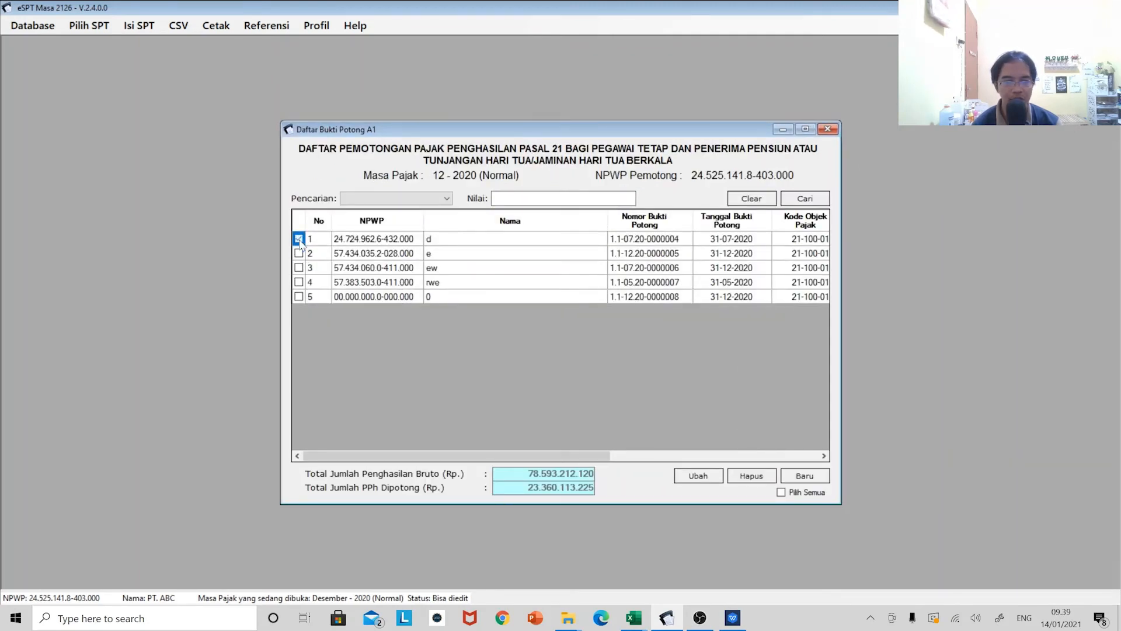
{"action": "left_click", "coordinate": [299, 253]}
{"action": "left_click", "coordinate": [298, 267]}
{"action": "left_click", "coordinate": [299, 282]}
{"action": "left_click", "coordinate": [299, 297]}
{"action": "left_click", "coordinate": [765, 481]}
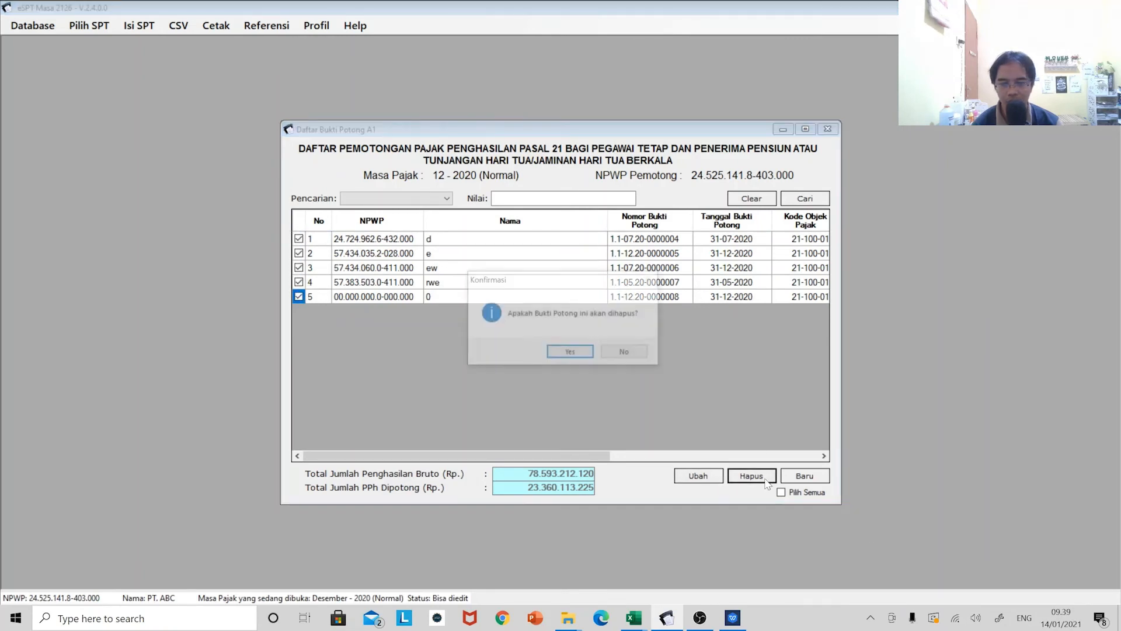
{"action": "left_click", "coordinate": [577, 351]}
{"action": "left_click", "coordinate": [589, 353]}
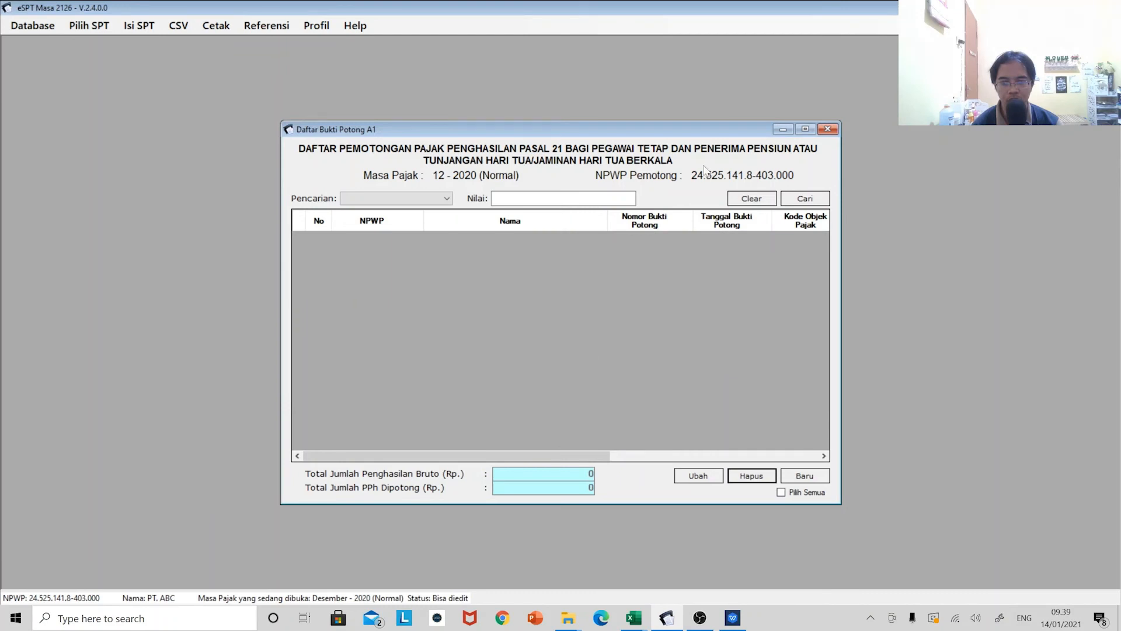
{"action": "left_click", "coordinate": [828, 130]}
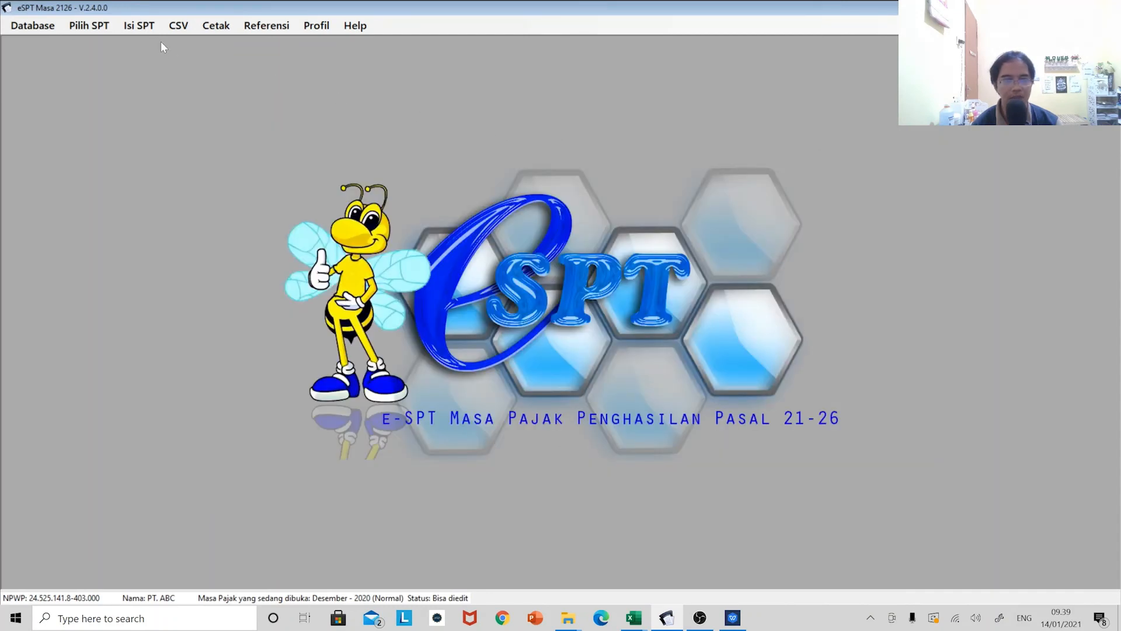
Open the CSV > Impor > Bukti Potong > A1 import window.
{"action": "left_click", "coordinate": [146, 29]}
{"action": "left_click", "coordinate": [147, 29]}
{"action": "left_click", "coordinate": [175, 33]}
{"action": "left_click", "coordinate": [177, 33]}
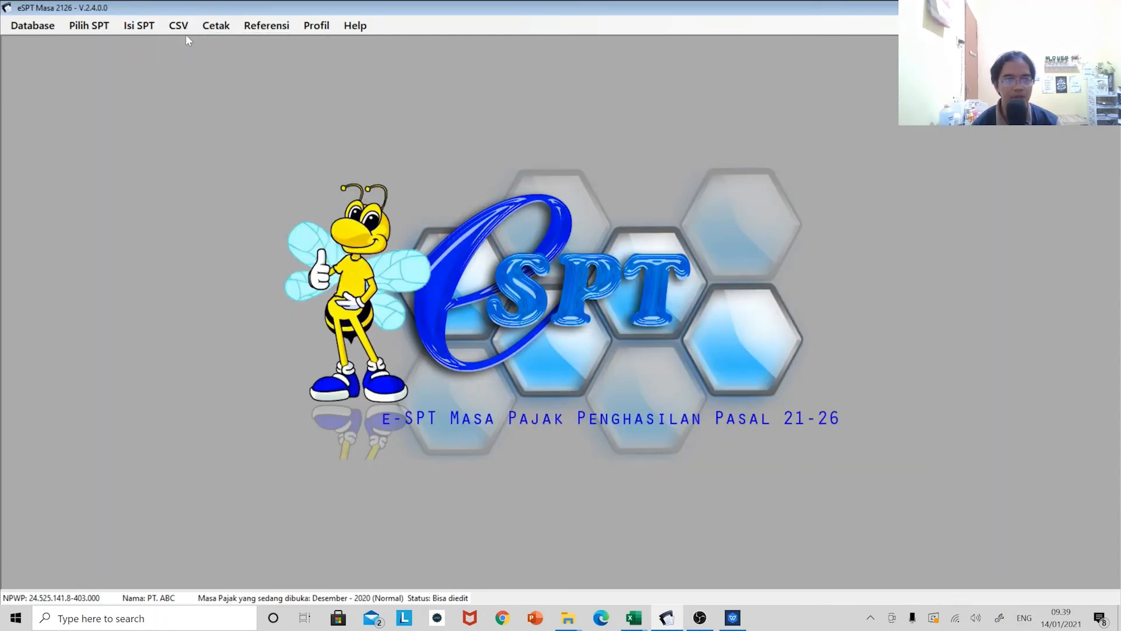
{"action": "left_click", "coordinate": [179, 29]}
{"action": "mouse_move", "coordinate": [233, 59]}
{"action": "mouse_move", "coordinate": [352, 79]}
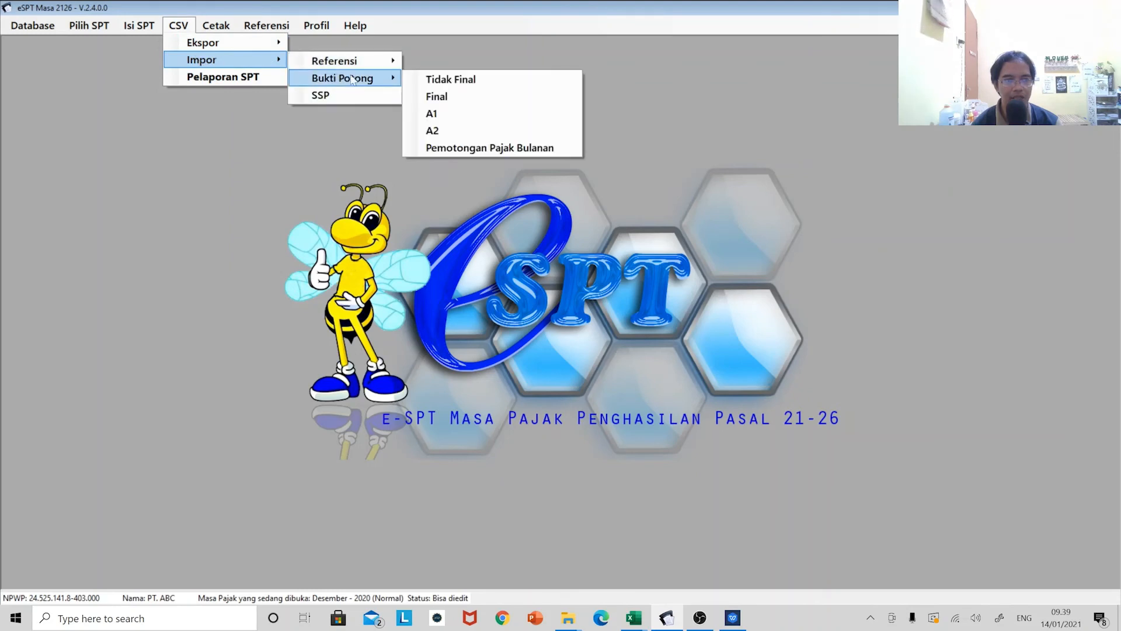
{"action": "left_click", "coordinate": [455, 114]}
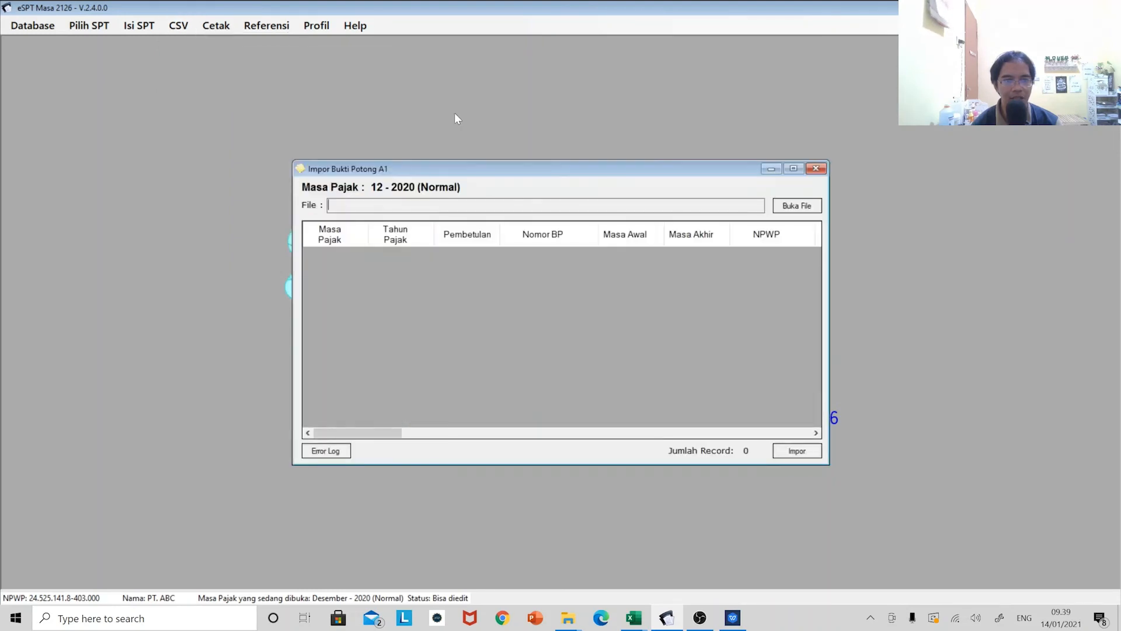
Load Documents\contoh impor a1.csv and import its 17 A1 records.
{"action": "left_click", "coordinate": [792, 207]}
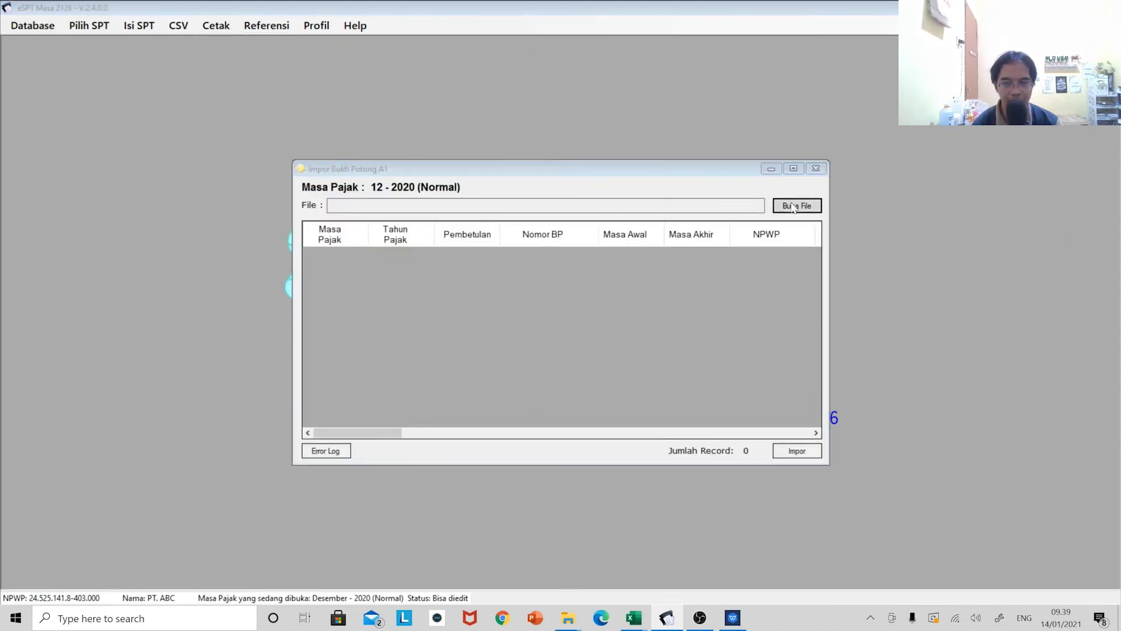
{"action": "left_click", "coordinate": [71, 157]}
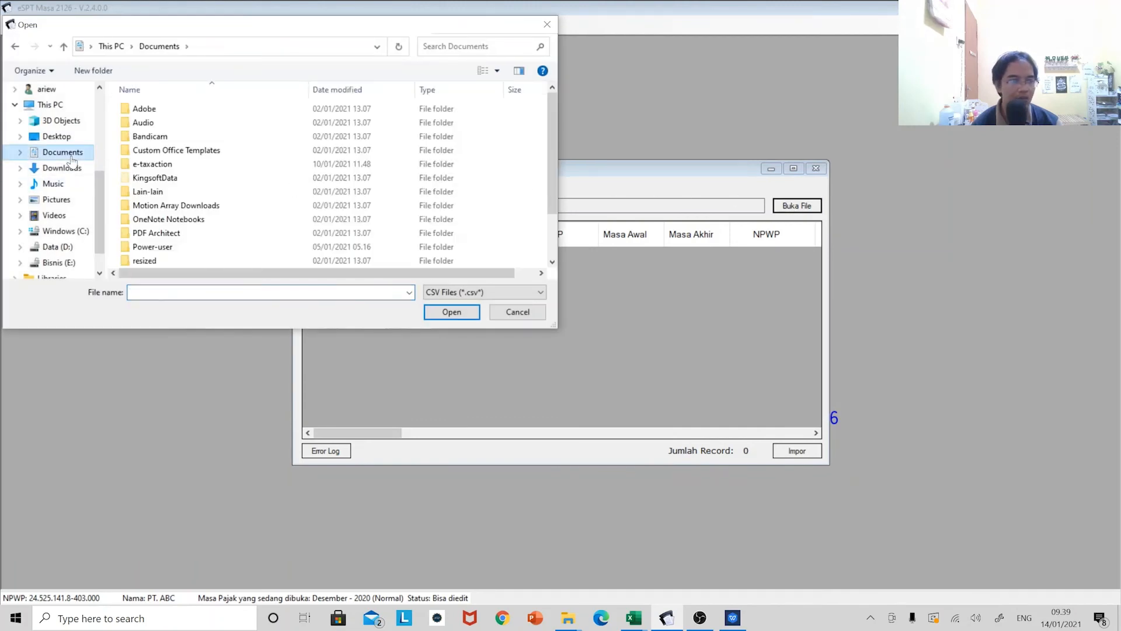
{"action": "scroll", "coordinate": [225, 234], "scroll_direction": "down", "scroll_amount": 4}
{"action": "double_click", "coordinate": [193, 245]}
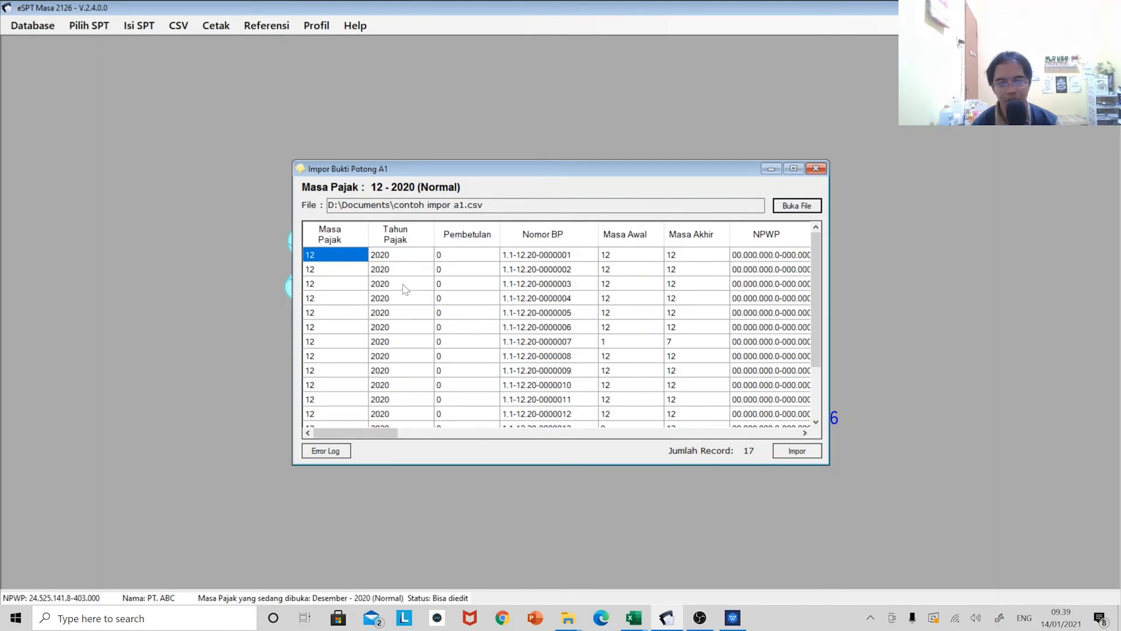
{"action": "left_click_drag", "start_coordinate": [737, 431], "coordinate": [311, 419]}
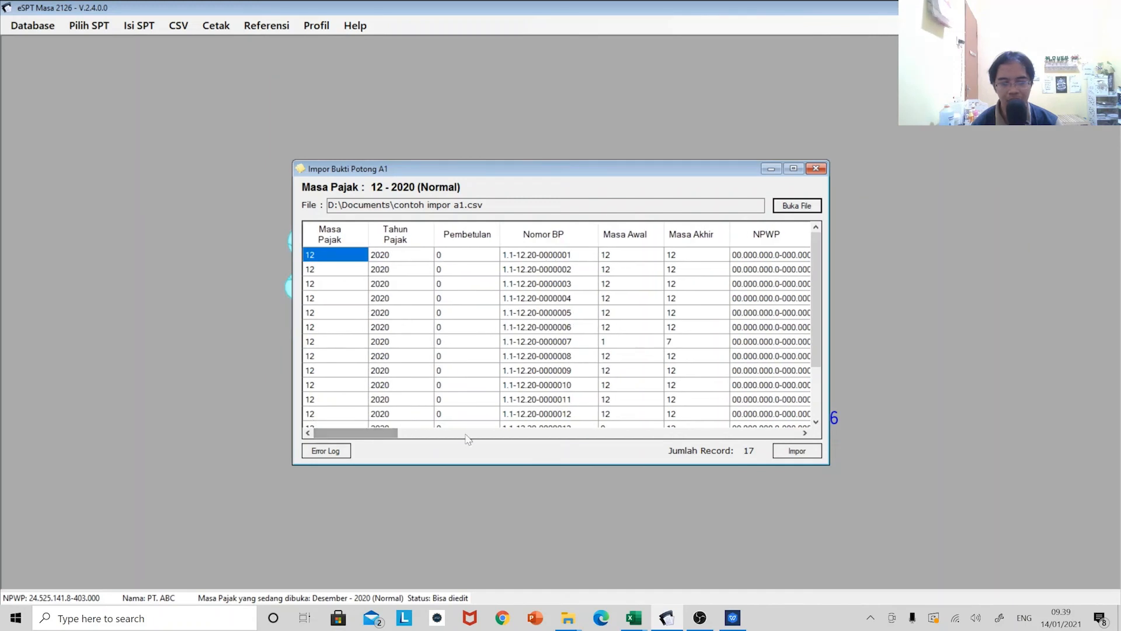
{"action": "left_click", "coordinate": [786, 455]}
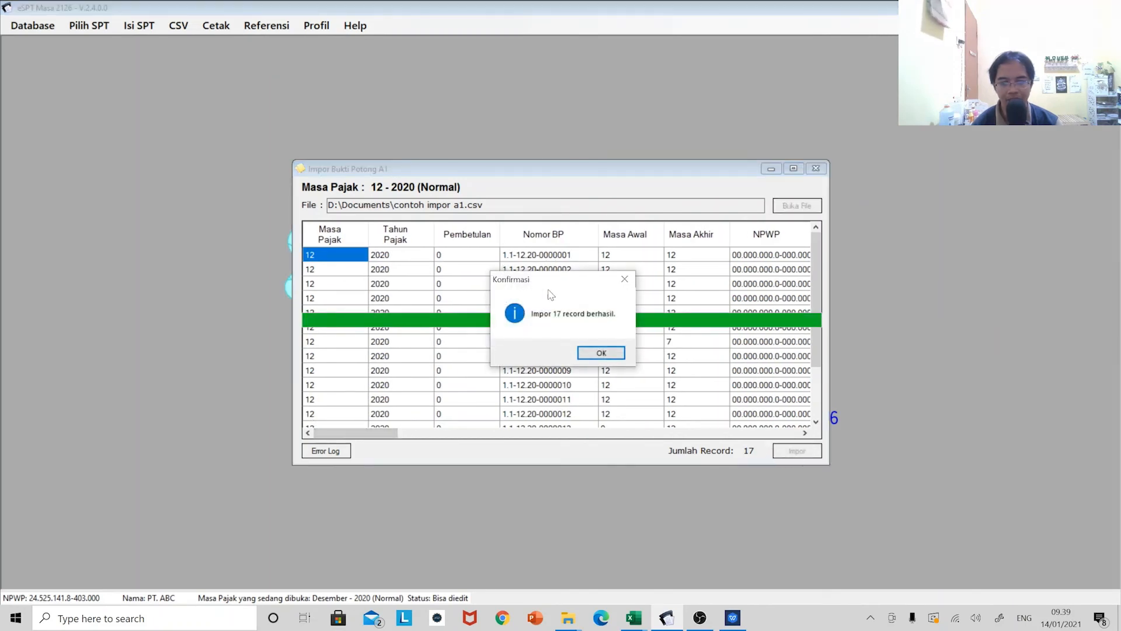
{"action": "left_click", "coordinate": [600, 353]}
{"action": "left_click", "coordinate": [816, 169]}
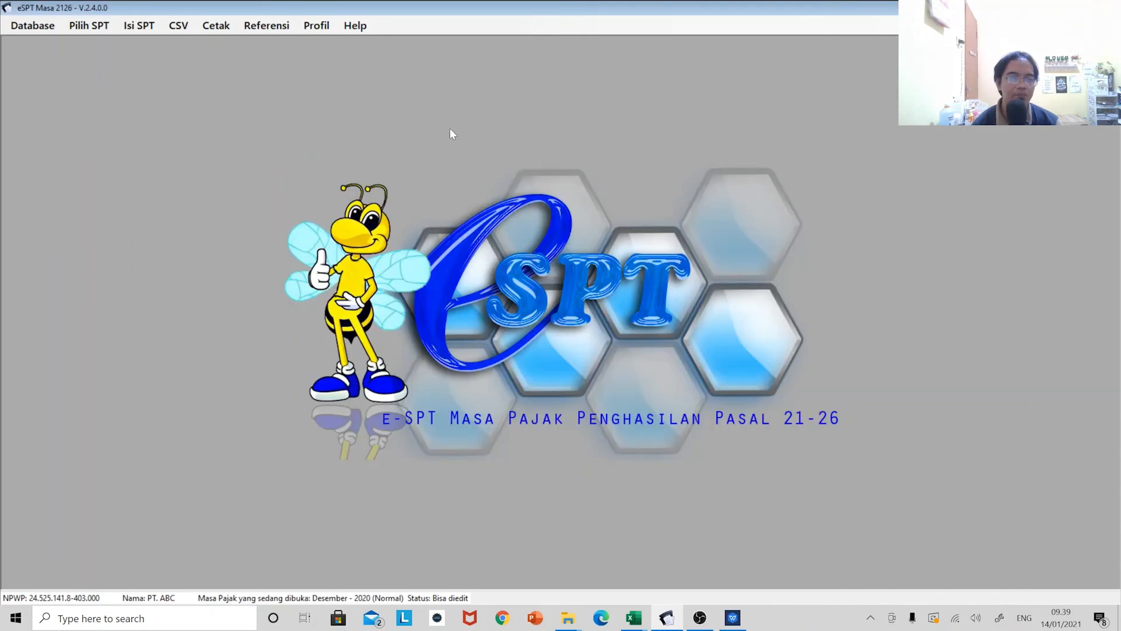
{"action": "left_click", "coordinate": [136, 29]}
Review the 17 imported slips in the Daftar Bukti Potong A1 list, then close it.
{"action": "mouse_move", "coordinate": [154, 46]}
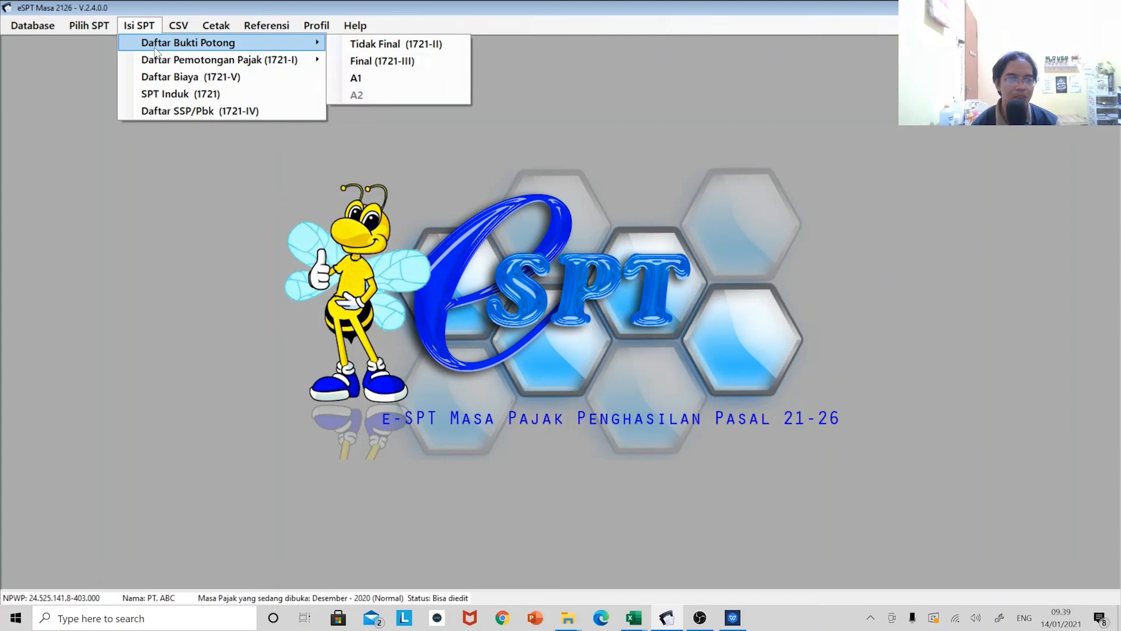
{"action": "left_click", "coordinate": [363, 76]}
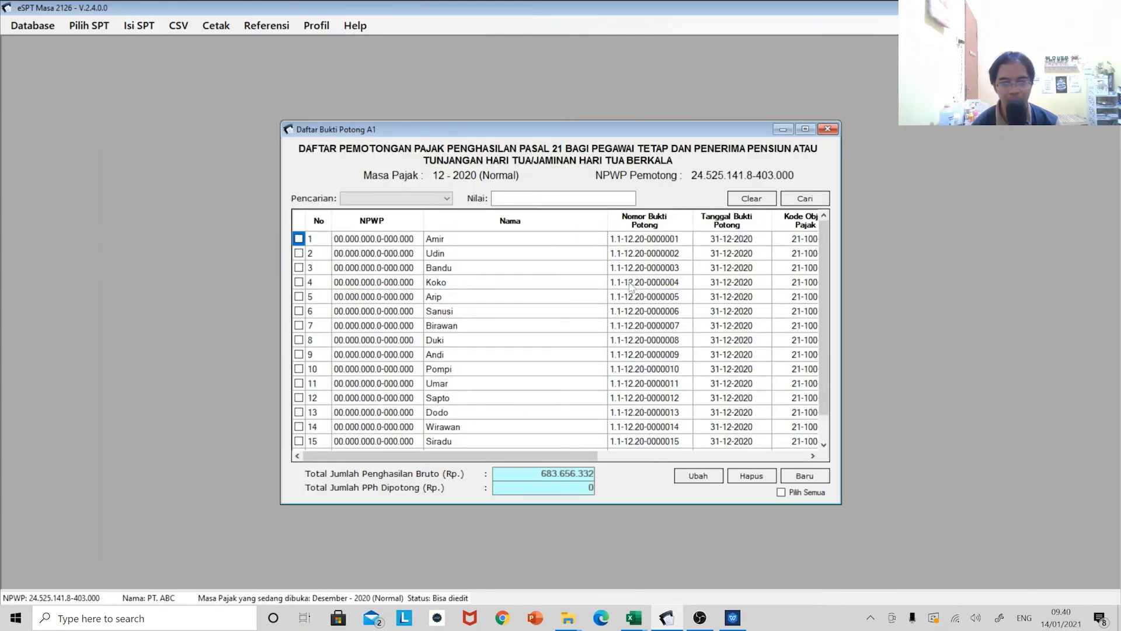
{"action": "scroll", "coordinate": [826, 431], "scroll_direction": "down", "scroll_amount": 1}
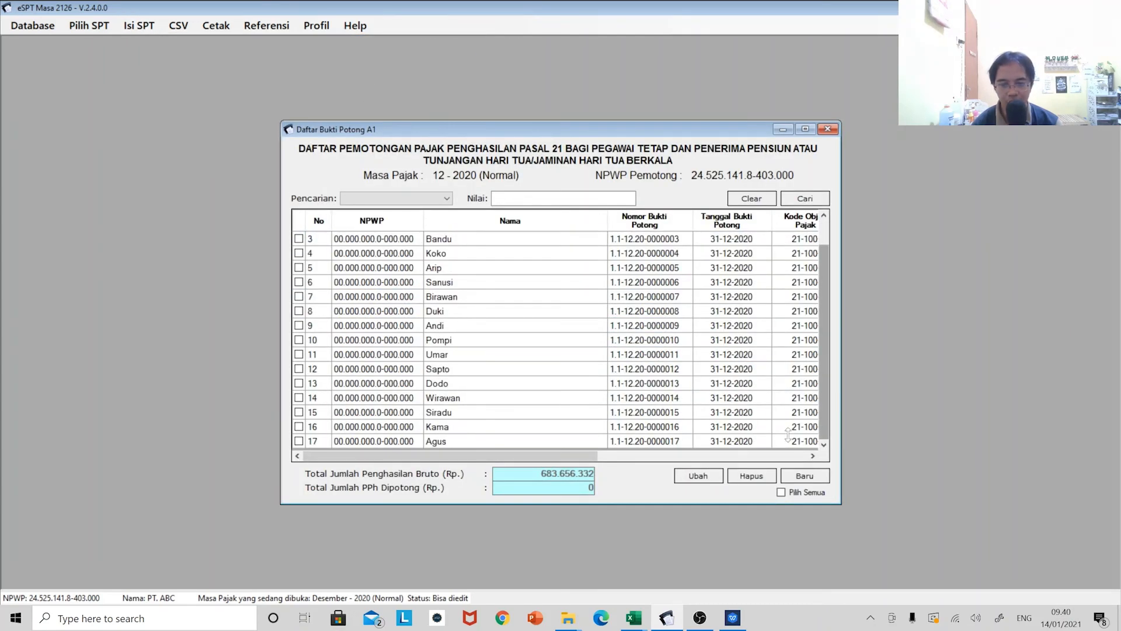
{"action": "left_click", "coordinate": [827, 130]}
Open the Daftar Pemotongan Pajak (1721-I) list for one tax year, 2020.
{"action": "left_click", "coordinate": [131, 26]}
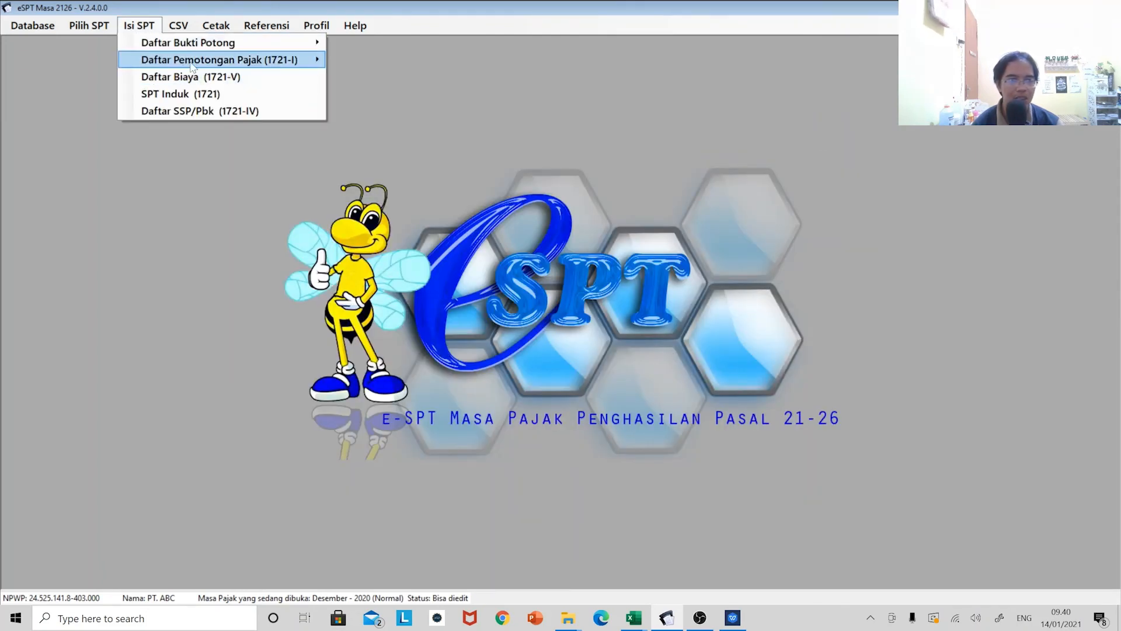
{"action": "mouse_move", "coordinate": [194, 66]}
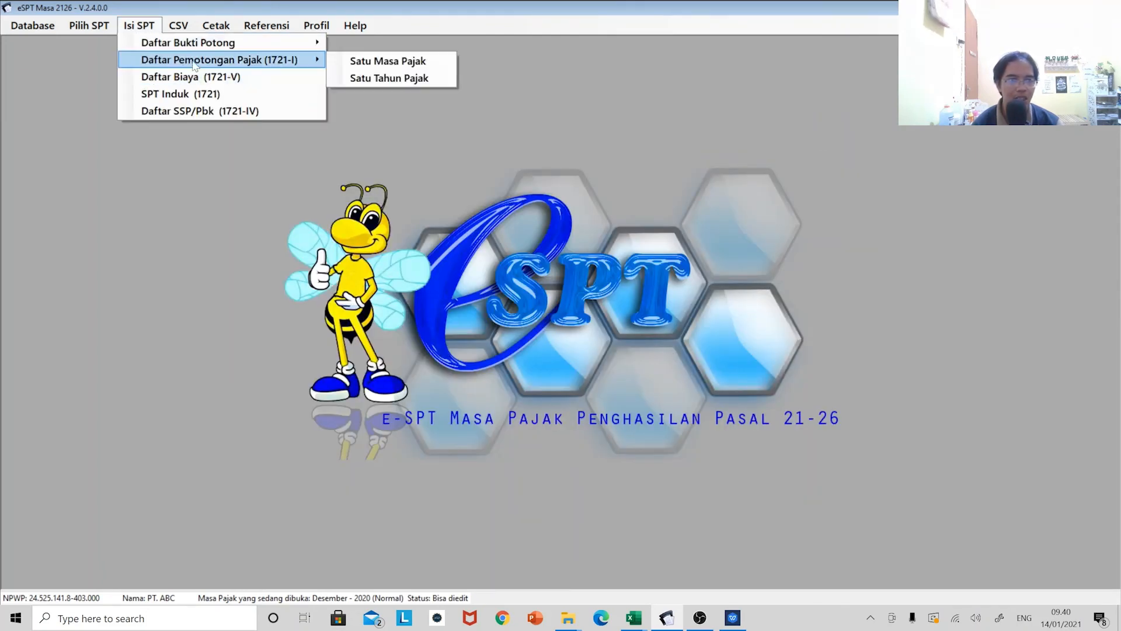
{"action": "left_click", "coordinate": [370, 77]}
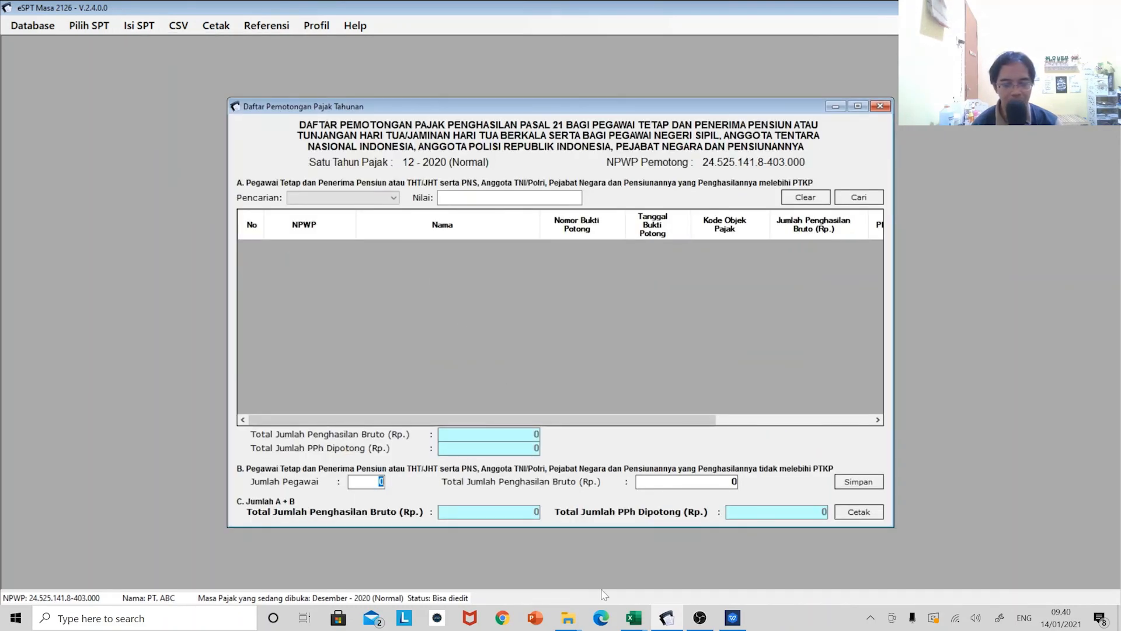
{"action": "left_click", "coordinate": [634, 617]}
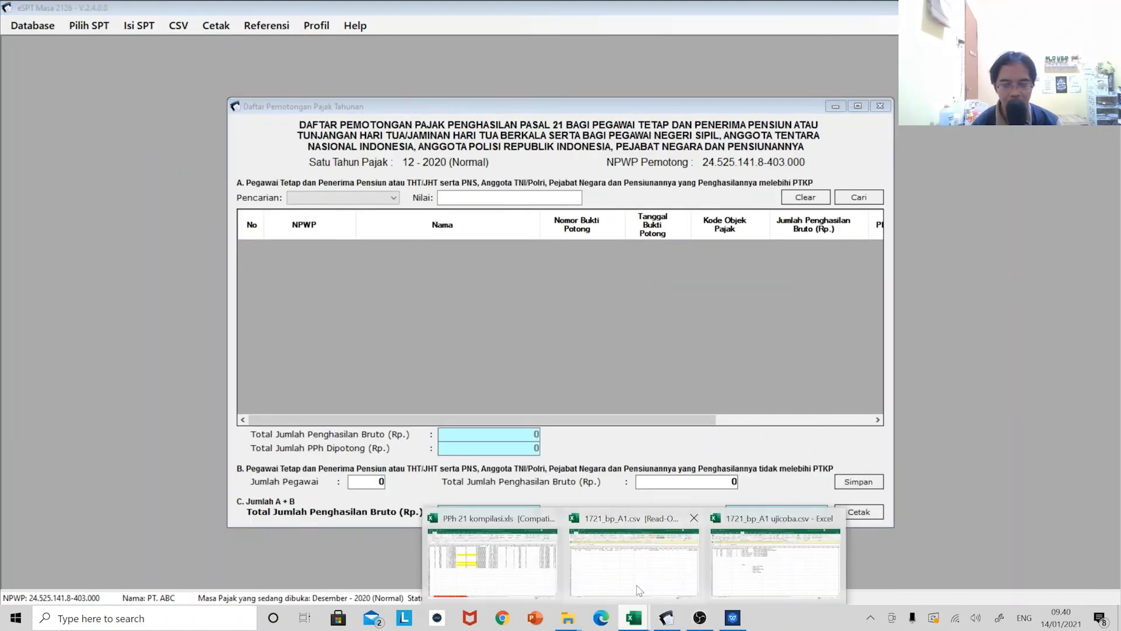
In PPh 21 kompilasi.xls, AutoSum Jumlah 8 rows 2–18 into Y19 and copy that total.
{"action": "left_click", "coordinate": [493, 557]}
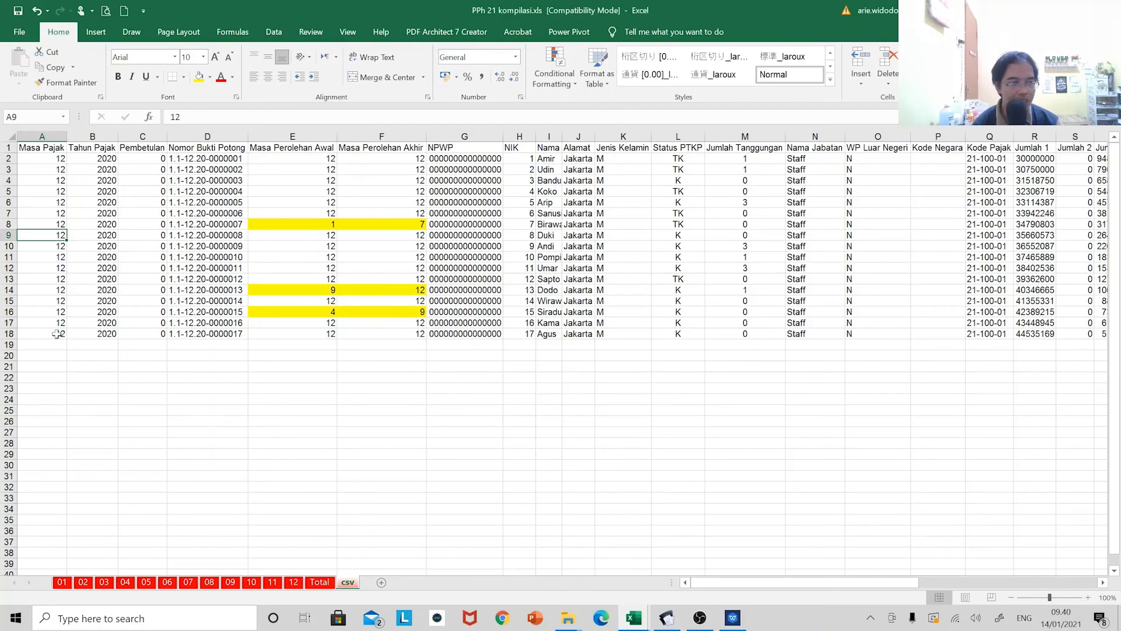
{"action": "left_click", "coordinate": [623, 342]}
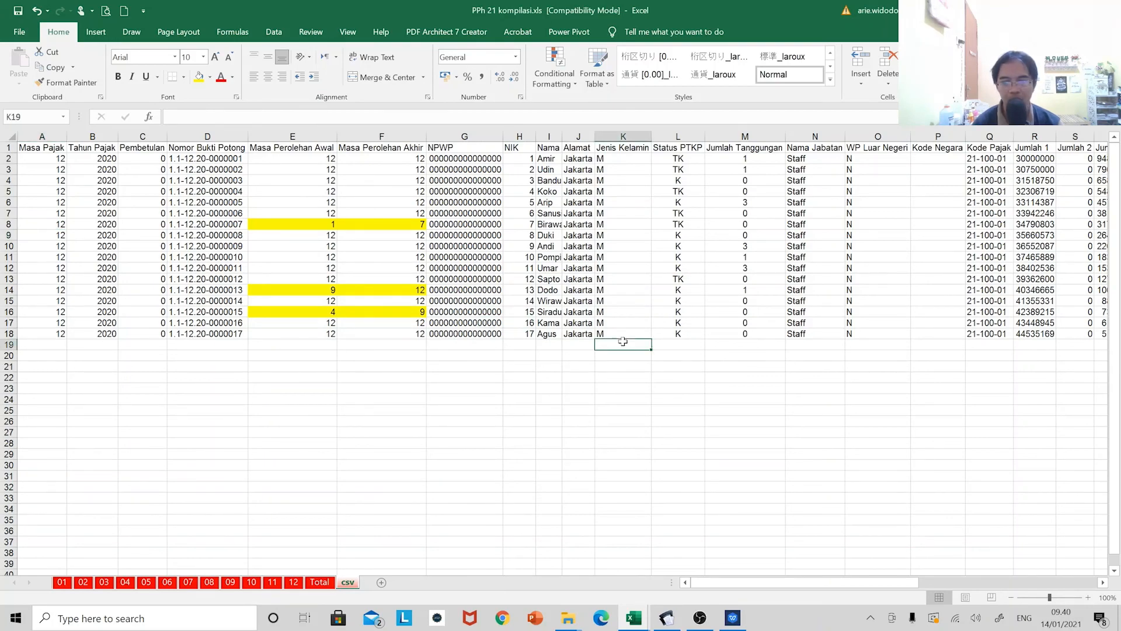
{"action": "key", "text": "Up"}
{"action": "key", "text": "Right"}
{"action": "key", "text": "Right"}
{"action": "key", "text": "Right"}
{"action": "key", "text": "Right"}
{"action": "key", "text": "Right"}
{"action": "key", "text": "Right"}
{"action": "key", "text": "Right"}
{"action": "key", "text": "Right"}
{"action": "key", "text": "Right"}
{"action": "key", "text": "Right"}
{"action": "key", "text": "Right"}
{"action": "key", "text": "Right"}
{"action": "key", "text": "Right"}
{"action": "key", "text": "Right"}
{"action": "key", "text": "Right"}
{"action": "key", "text": "Right"}
{"action": "key", "text": "Right"}
{"action": "key", "text": "Right"}
{"action": "key", "text": "Right"}
{"action": "key", "text": "Right"}
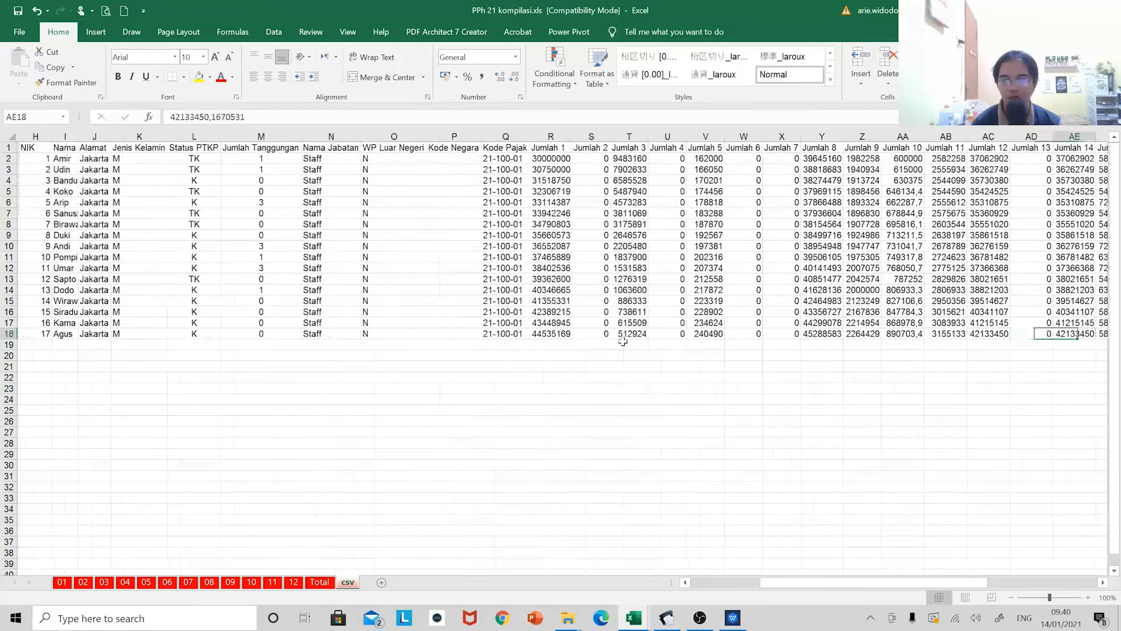
{"action": "key", "text": "Right"}
{"action": "key", "text": "Right"}
{"action": "key", "text": "Right"}
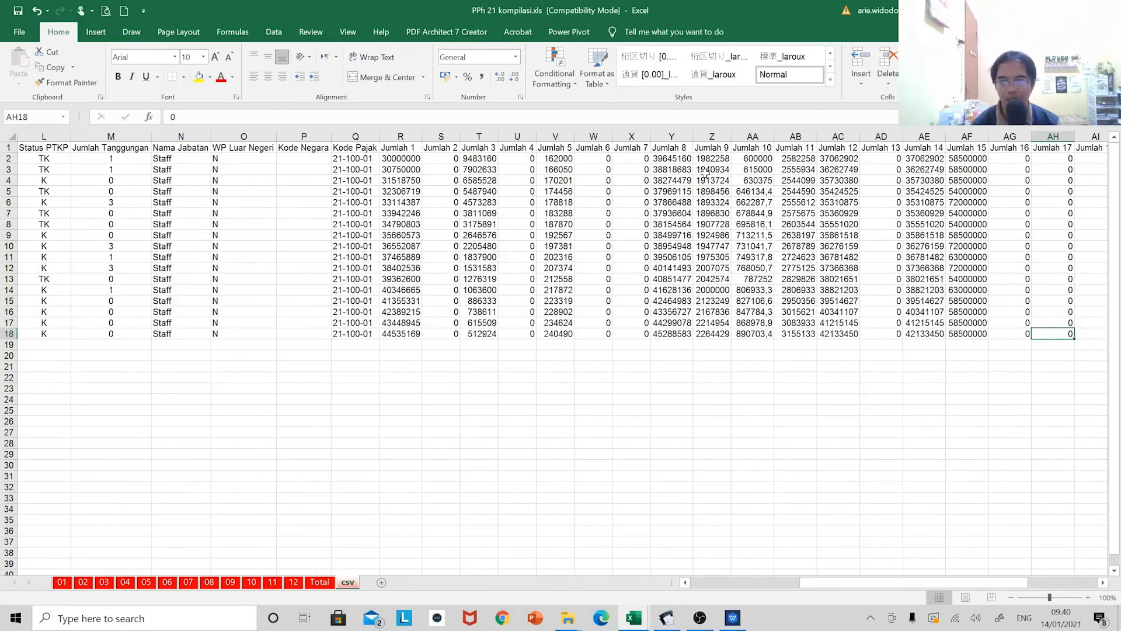
{"action": "left_click", "coordinate": [716, 155]}
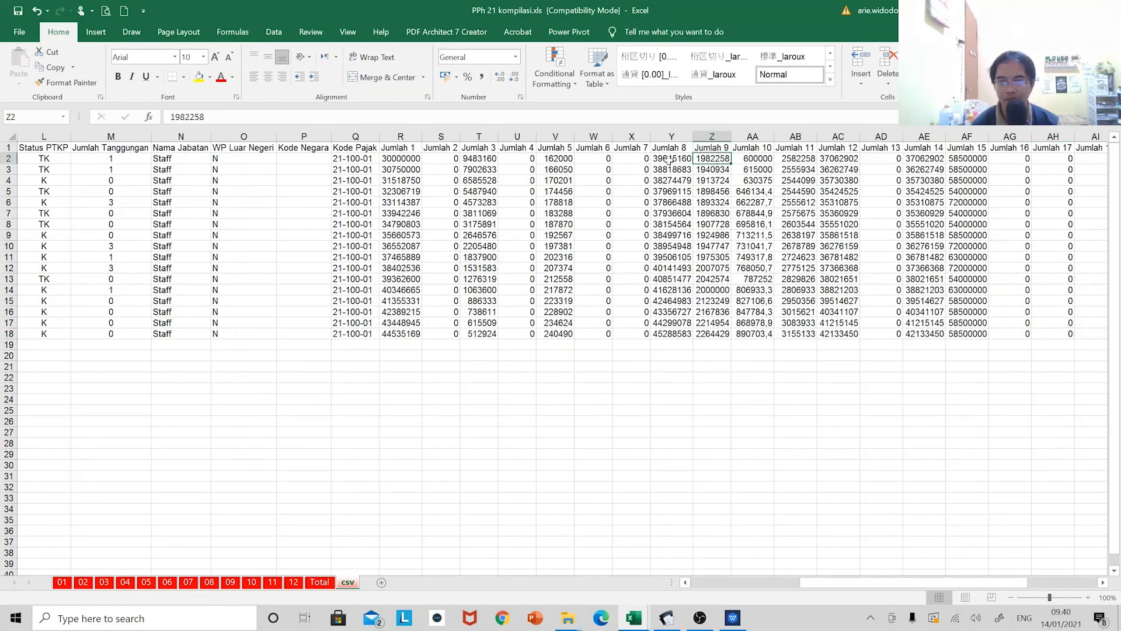
{"action": "left_click_drag", "start_coordinate": [667, 159], "coordinate": [660, 337]}
{"action": "left_click", "coordinate": [660, 347]}
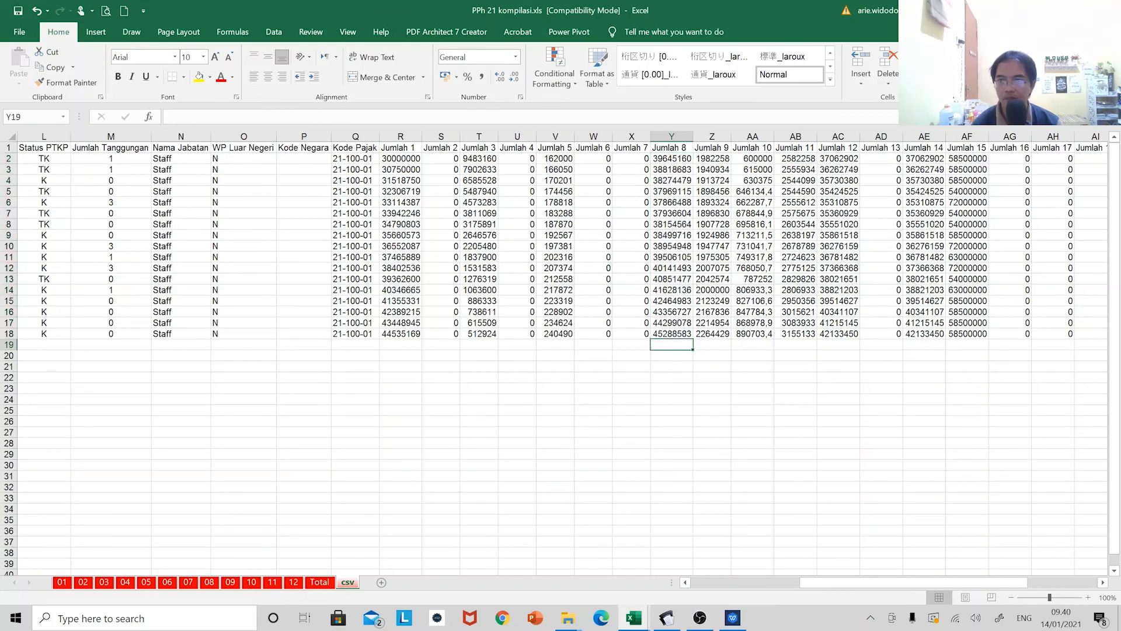
{"action": "key", "text": "alt+equal"}
{"action": "key", "text": "Return"}
{"action": "key", "text": "Up"}
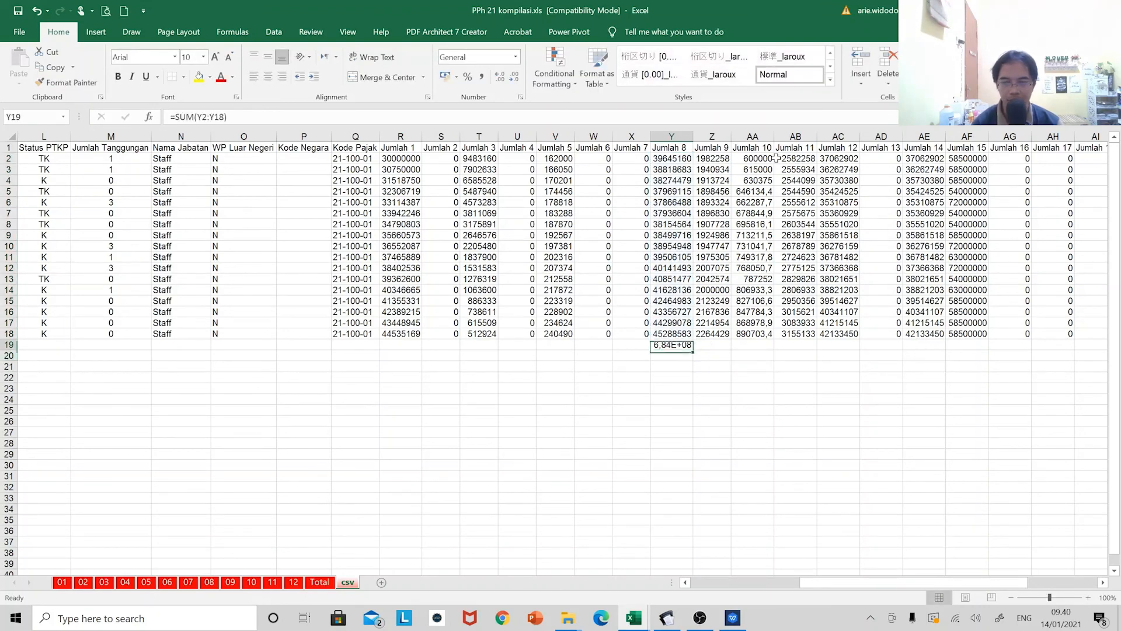
{"action": "key", "text": "ctrl+c"}
{"action": "key", "text": "alt+Tab"}
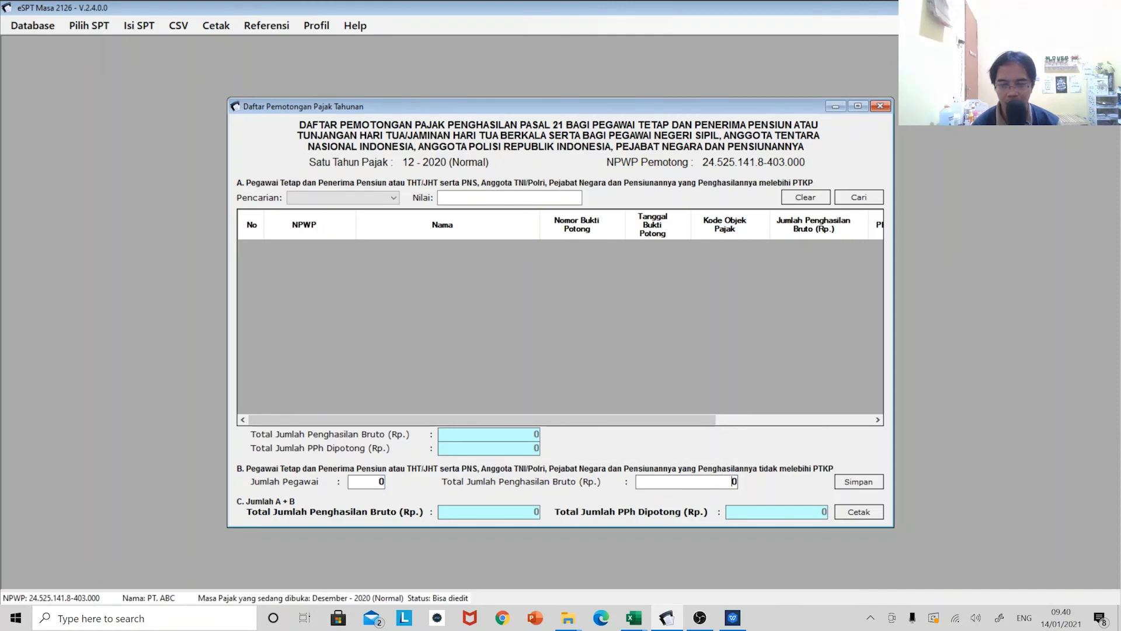
Paste 683.656.339 as section B gross income, enter 17 employees, save, and close the list.
{"action": "right_click", "coordinate": [735, 482]}
{"action": "left_click", "coordinate": [601, 359]}
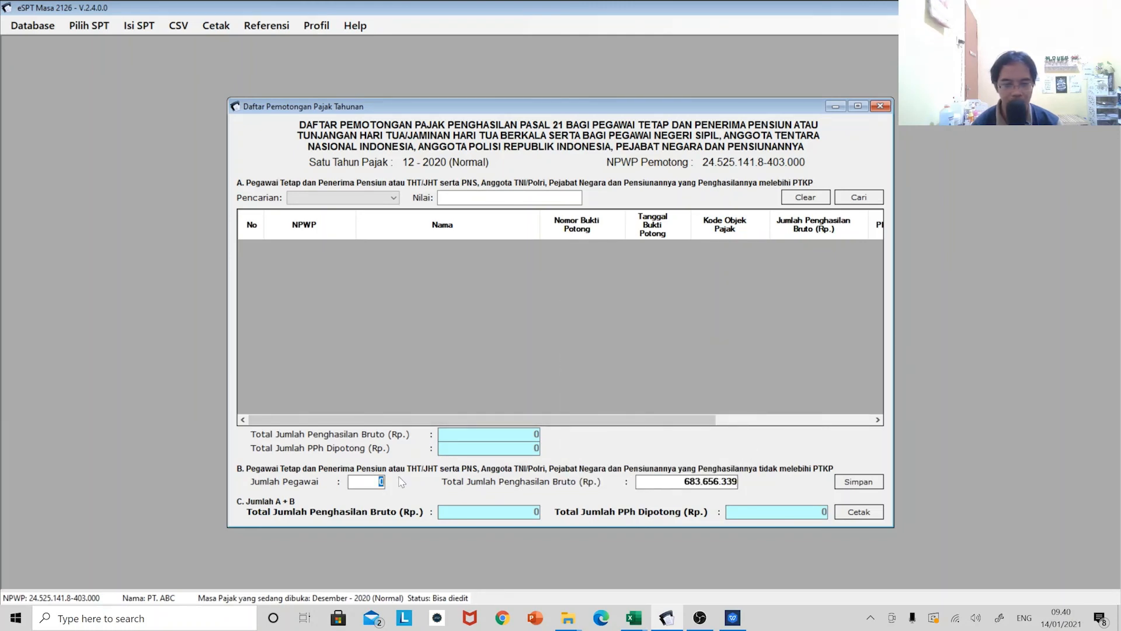
{"action": "type", "text": "17"}
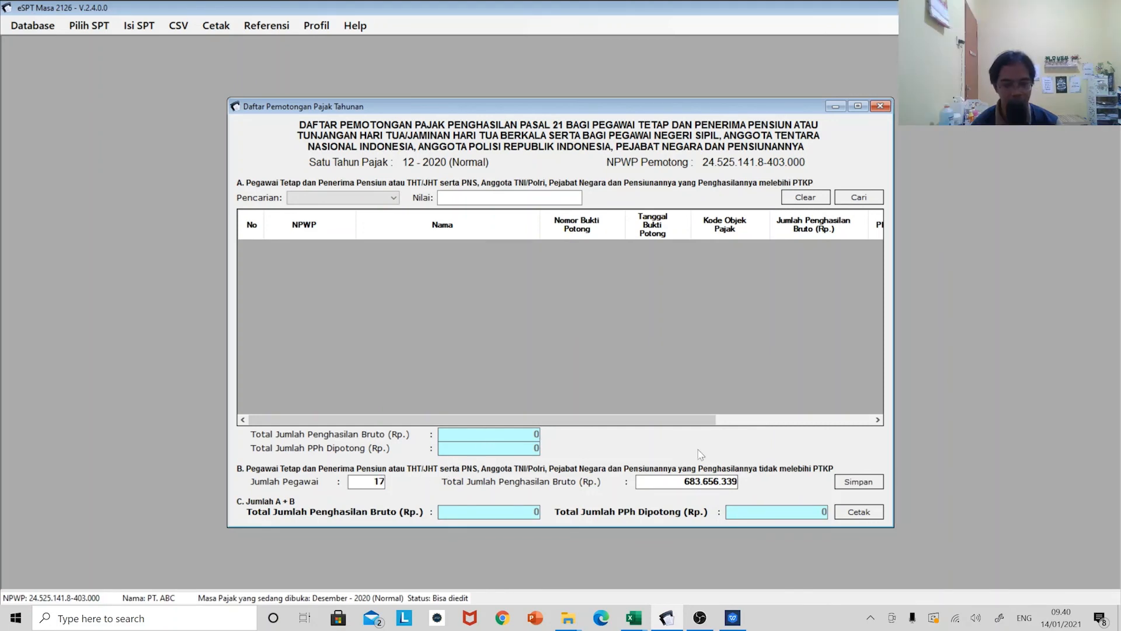
{"action": "left_click", "coordinate": [851, 481]}
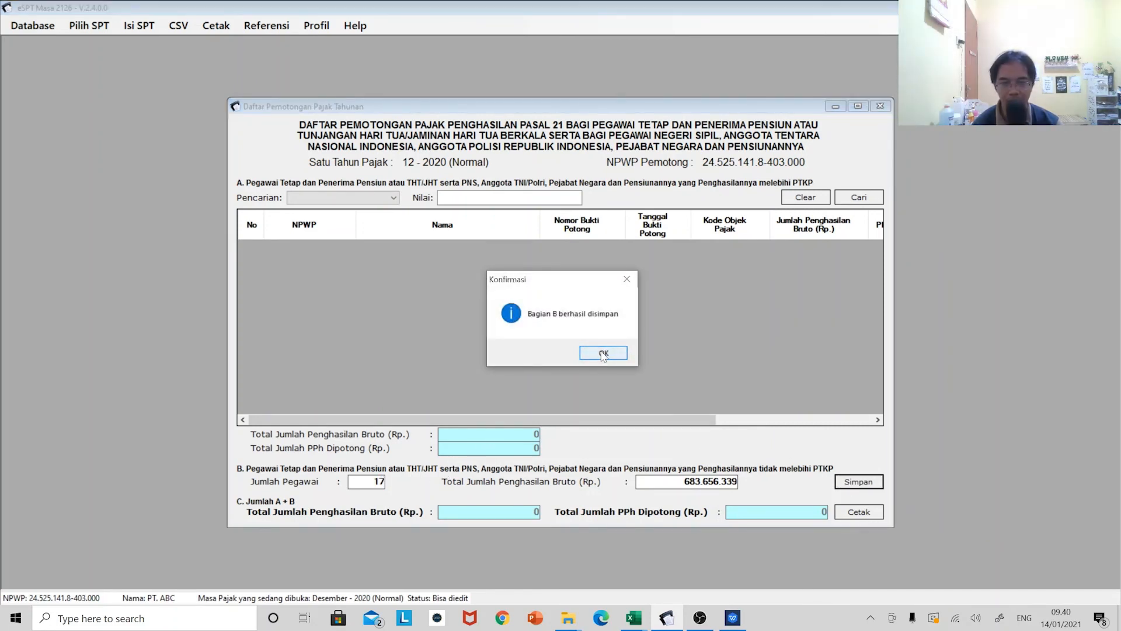
{"action": "left_click", "coordinate": [603, 353]}
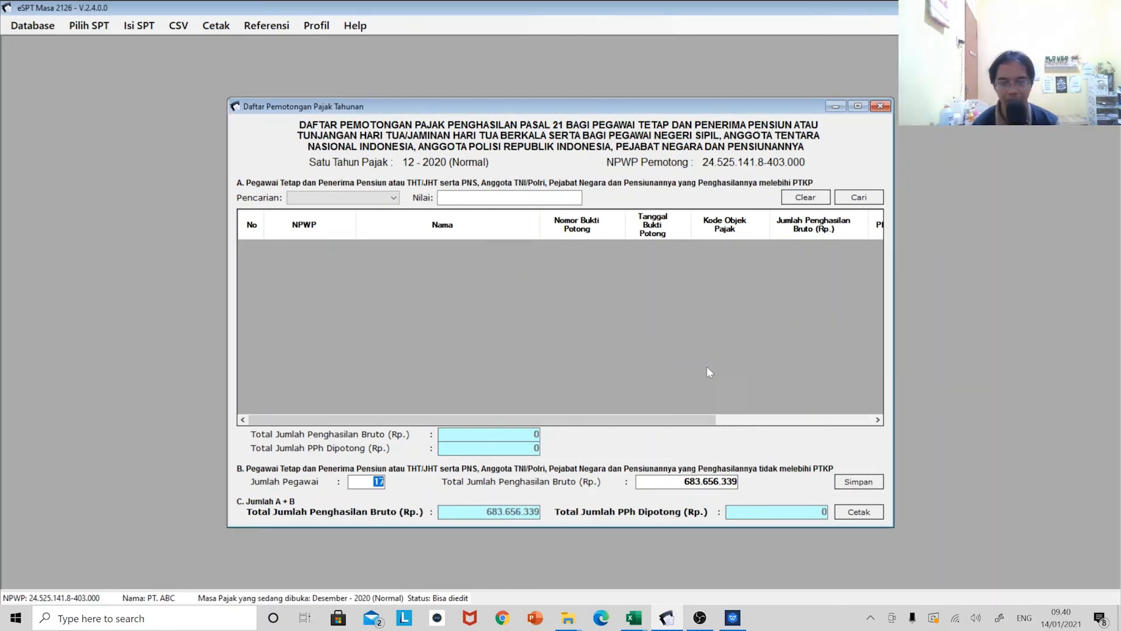
{"action": "left_click", "coordinate": [881, 105]}
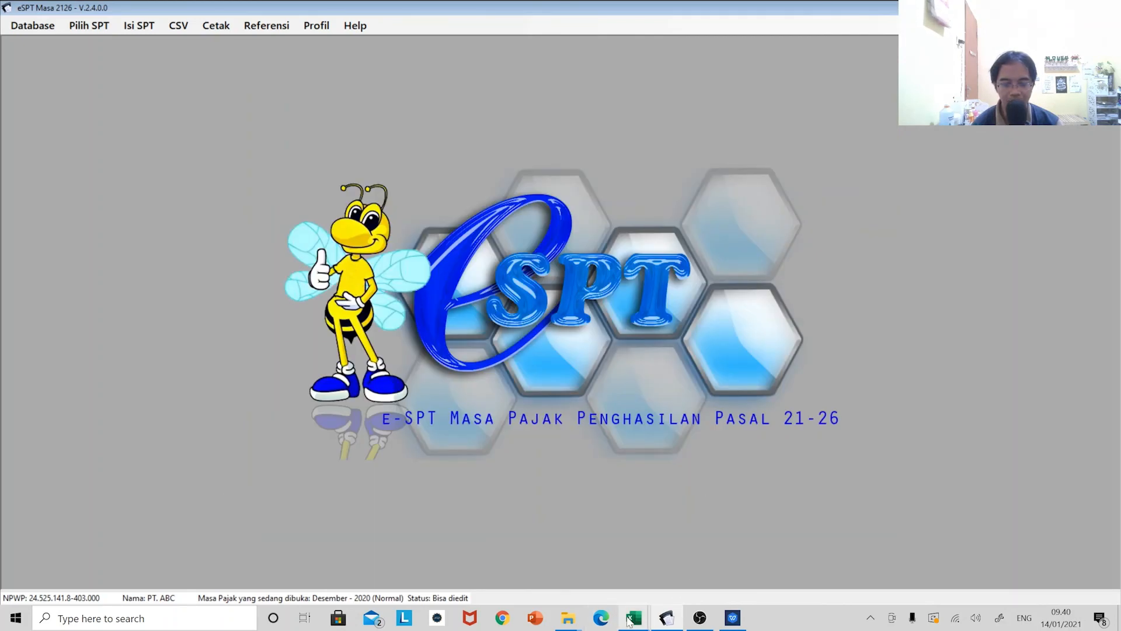
Delete the temporary Y19 total and locate the Jumlah 17, 19 and 20 columns.
{"action": "mouse_move", "coordinate": [634, 617]}
{"action": "left_click", "coordinate": [589, 539]}
{"action": "key", "text": "Escape"}
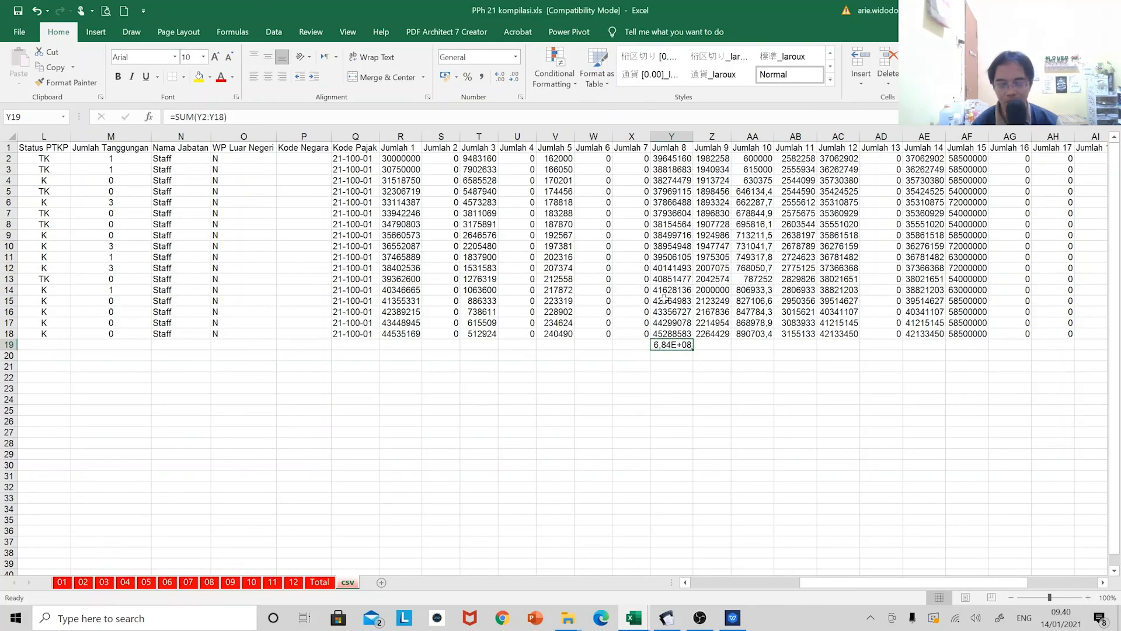
{"action": "key", "text": "Delete"}
{"action": "left_click", "coordinate": [757, 312]}
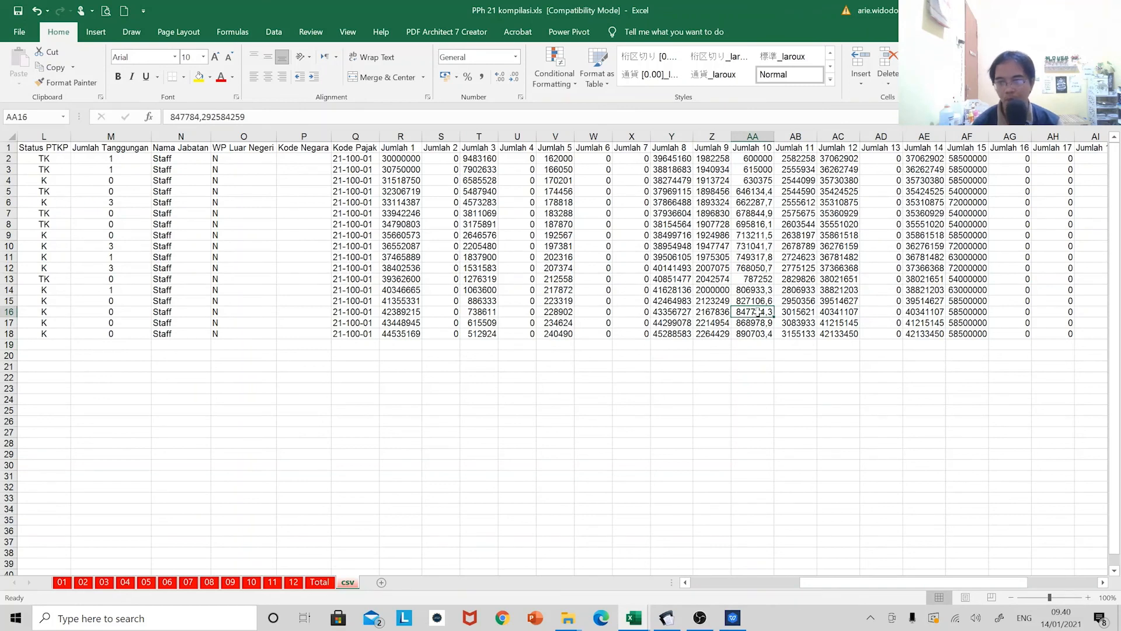
{"action": "key", "text": "Right"}
{"action": "key", "text": "Right"}
{"action": "key", "text": "Right"}
{"action": "key", "text": "Right"}
{"action": "key", "text": "Right"}
{"action": "key", "text": "Right"}
{"action": "key", "text": "Right"}
{"action": "key", "text": "Right"}
{"action": "key", "text": "Right"}
{"action": "key", "text": "Right"}
{"action": "key", "text": "Right"}
{"action": "key", "text": "Right"}
{"action": "key", "text": "Right"}
{"action": "key", "text": "Right"}
{"action": "key", "text": "Right"}
{"action": "key", "text": "Right"}
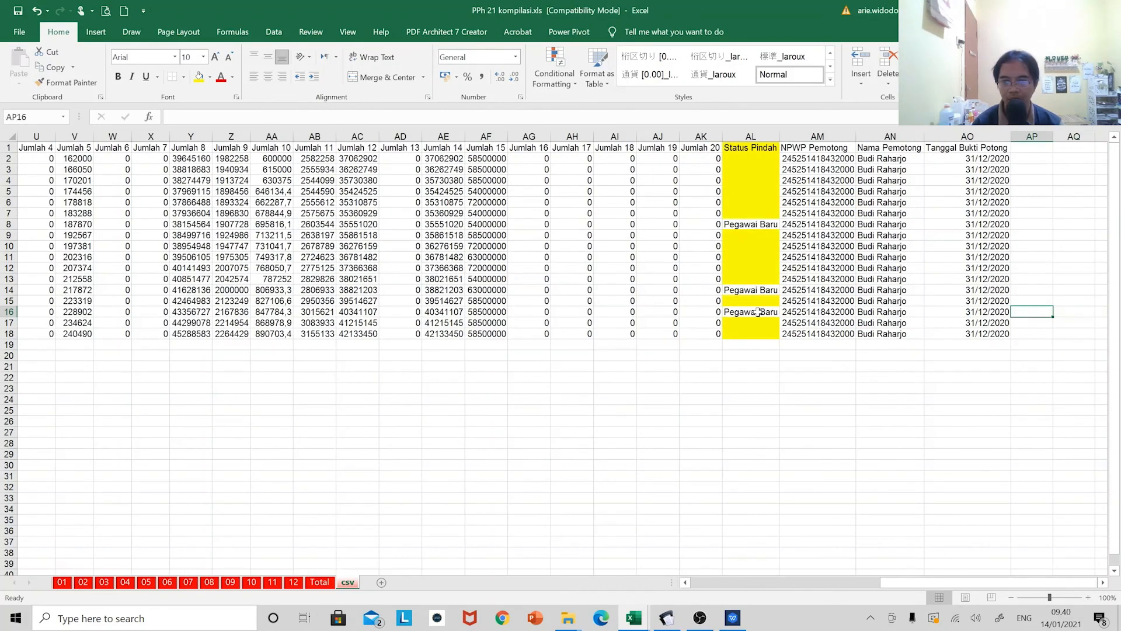
{"action": "key", "text": "Left"}
{"action": "key", "text": "Left"}
{"action": "key", "text": "Left"}
{"action": "key", "text": "Left"}
{"action": "key", "text": "Left"}
{"action": "key", "text": "Left"}
{"action": "key", "text": "Left"}
{"action": "key", "text": "Left"}
{"action": "key", "text": "Left"}
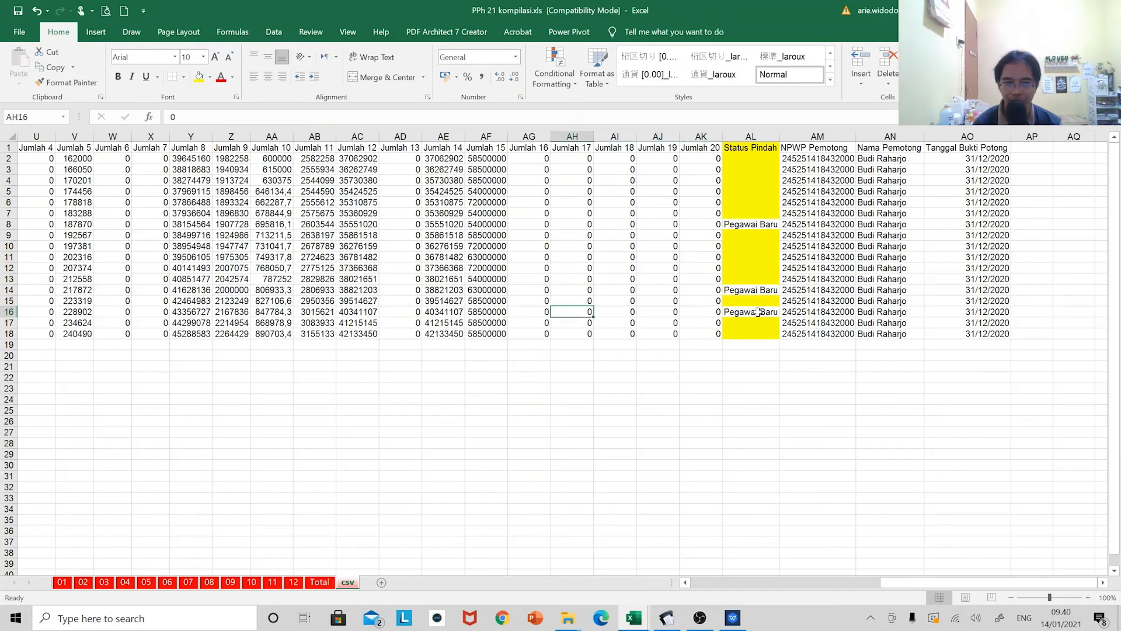
{"action": "left_click_drag", "start_coordinate": [658, 136], "coordinate": [701, 142]}
{"action": "left_click", "coordinate": [561, 140]}
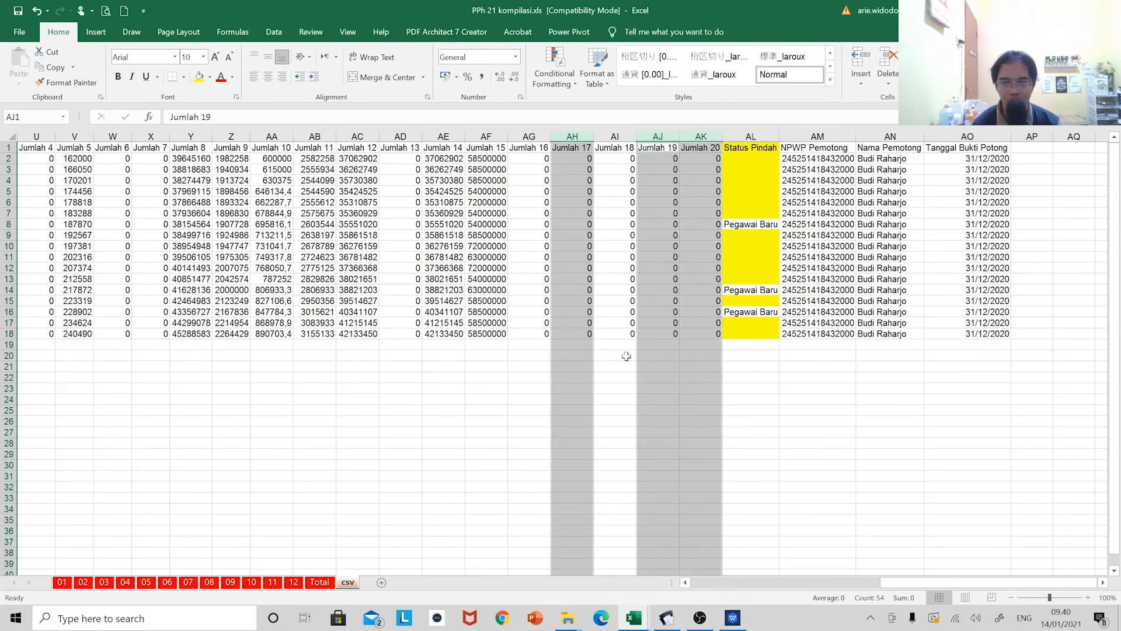
{"action": "left_click", "coordinate": [576, 329]}
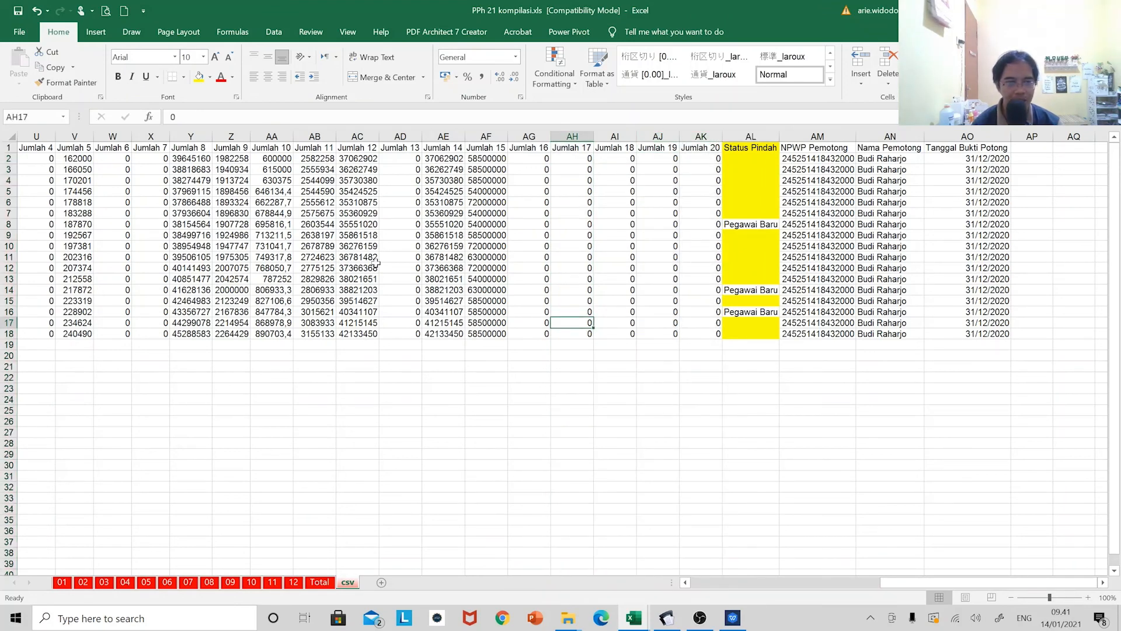
{"action": "left_click", "coordinate": [89, 300]}
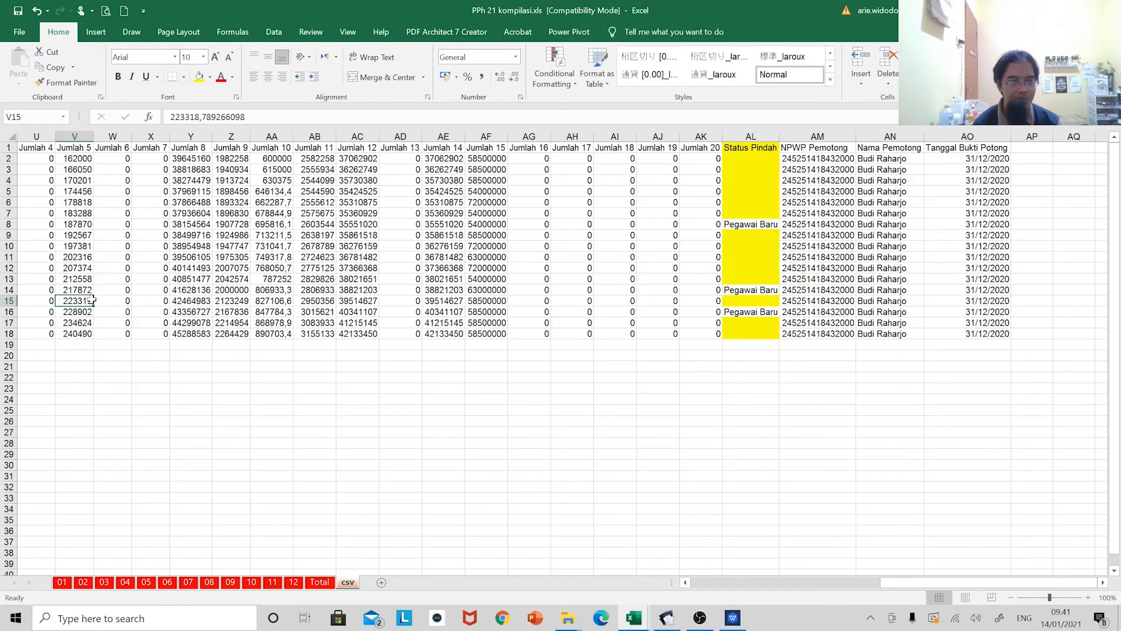
Copy row 10's Jumlah 10 amount into its Jumlah 17, 19 and 20 cells.
{"action": "left_click", "coordinate": [271, 245]}
{"action": "key", "text": "ctrl+c"}
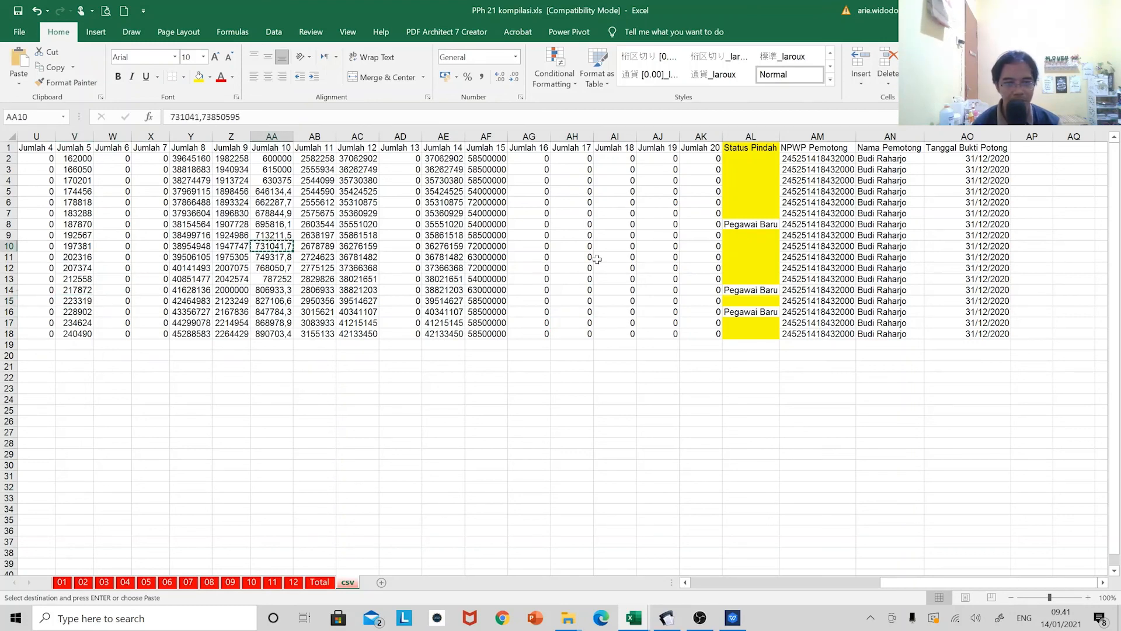
{"action": "left_click", "coordinate": [572, 245]}
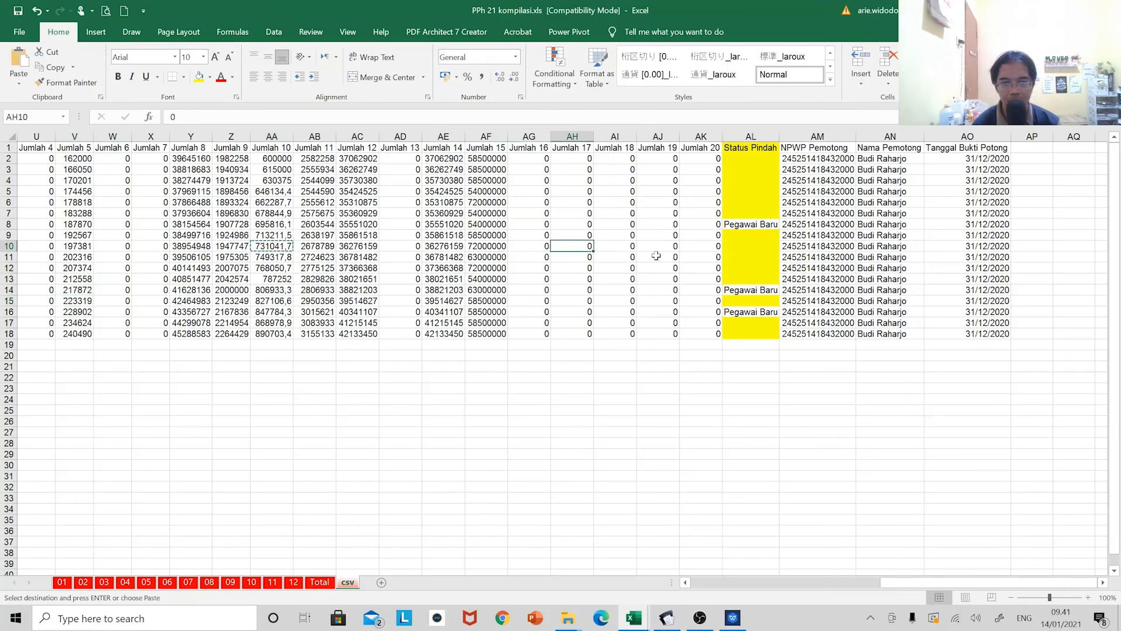
{"action": "key", "text": "ctrl+v"}
{"action": "left_click", "coordinate": [665, 246]}
{"action": "key", "text": "ctrl+v"}
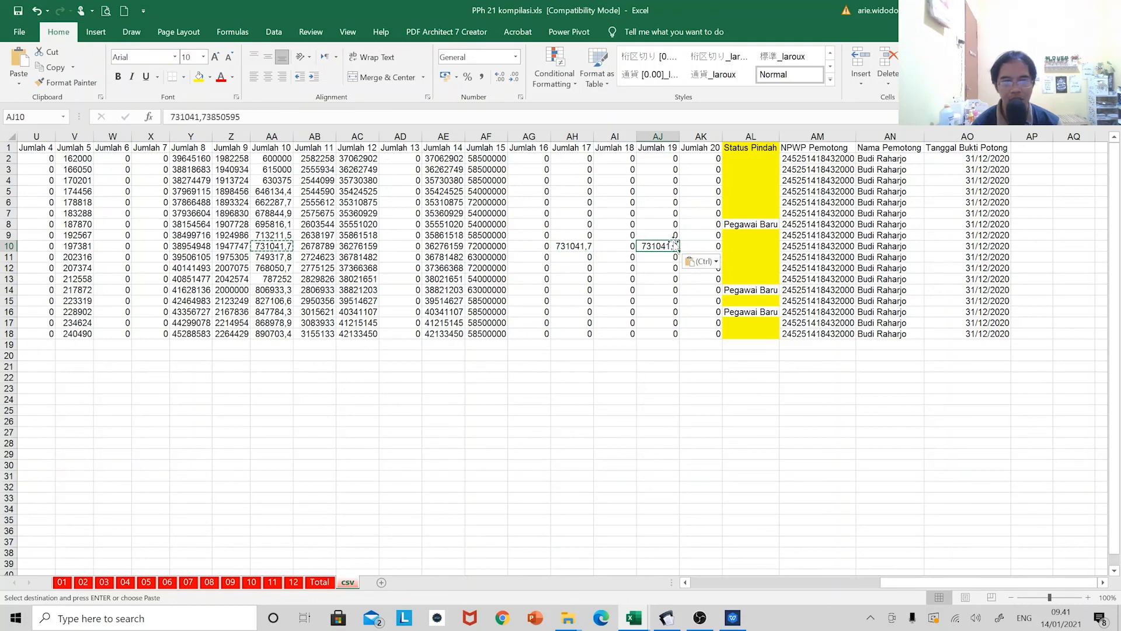
{"action": "left_click", "coordinate": [701, 246]}
{"action": "key", "text": "ctrl+v"}
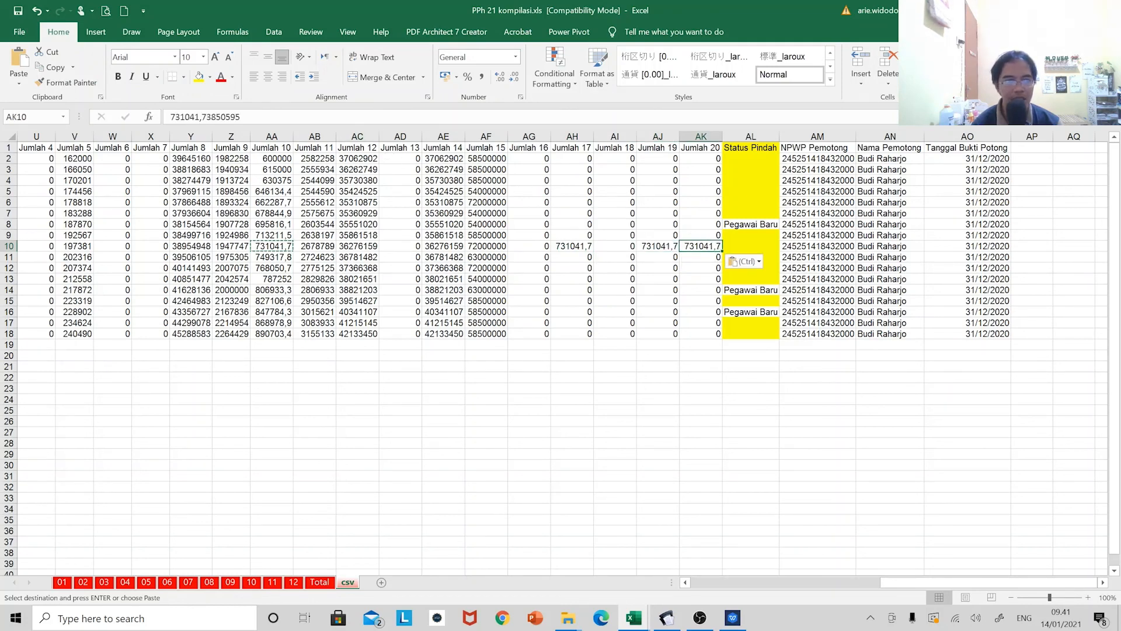
Strip the ',73850595' decimals so Jumlah 20, 19 and 17 in row 10 read 731041.
{"action": "double_click", "coordinate": [220, 117]}
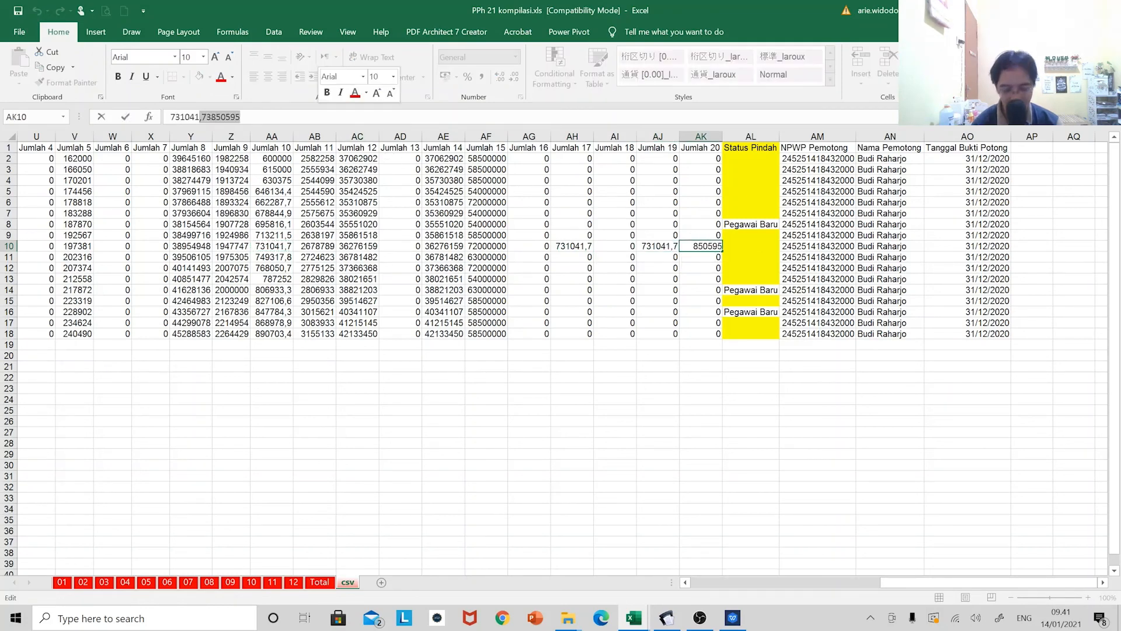
{"action": "key", "text": "BackSpace"}
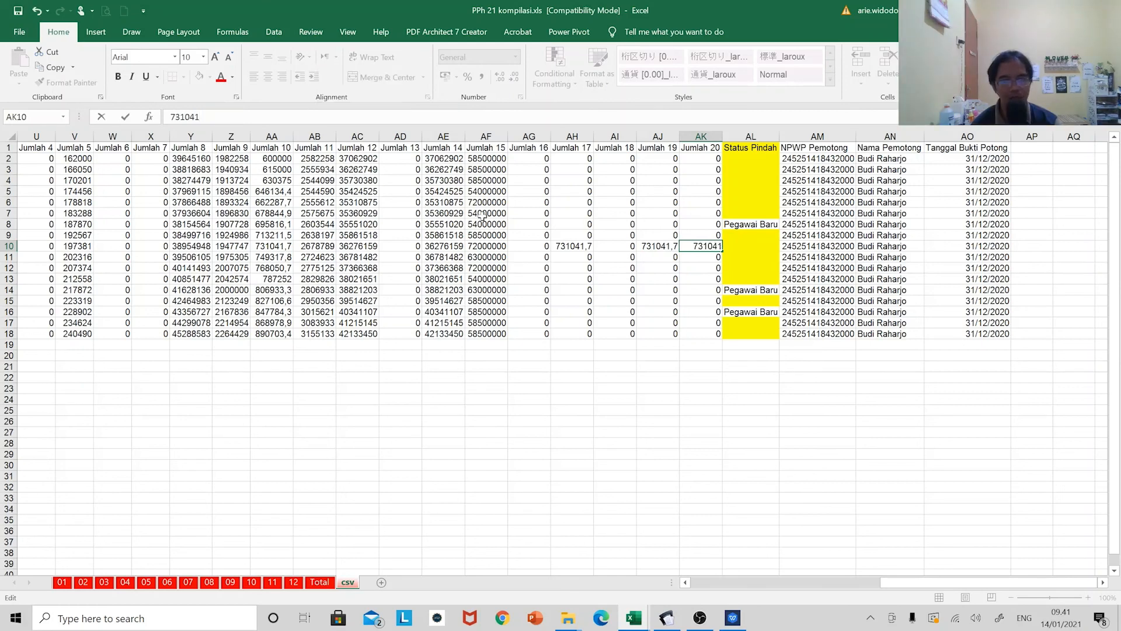
{"action": "key", "text": "Return"}
{"action": "left_click", "coordinate": [642, 248]}
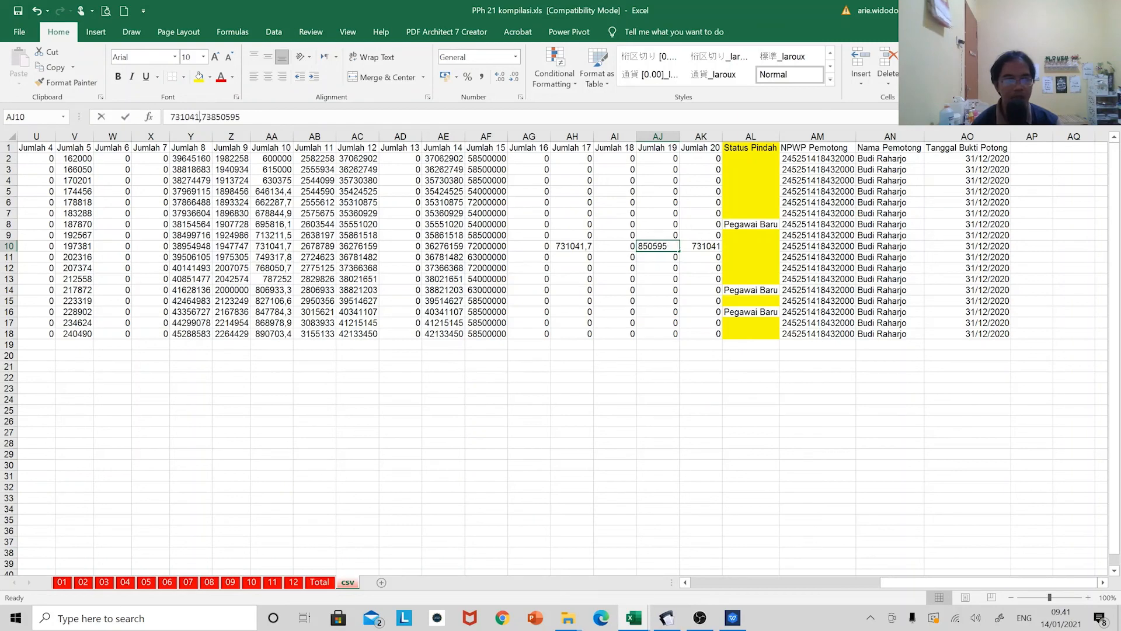
{"action": "left_click_drag", "start_coordinate": [200, 117], "coordinate": [257, 118]}
{"action": "key", "text": "BackSpace"}
{"action": "key", "text": "Return"}
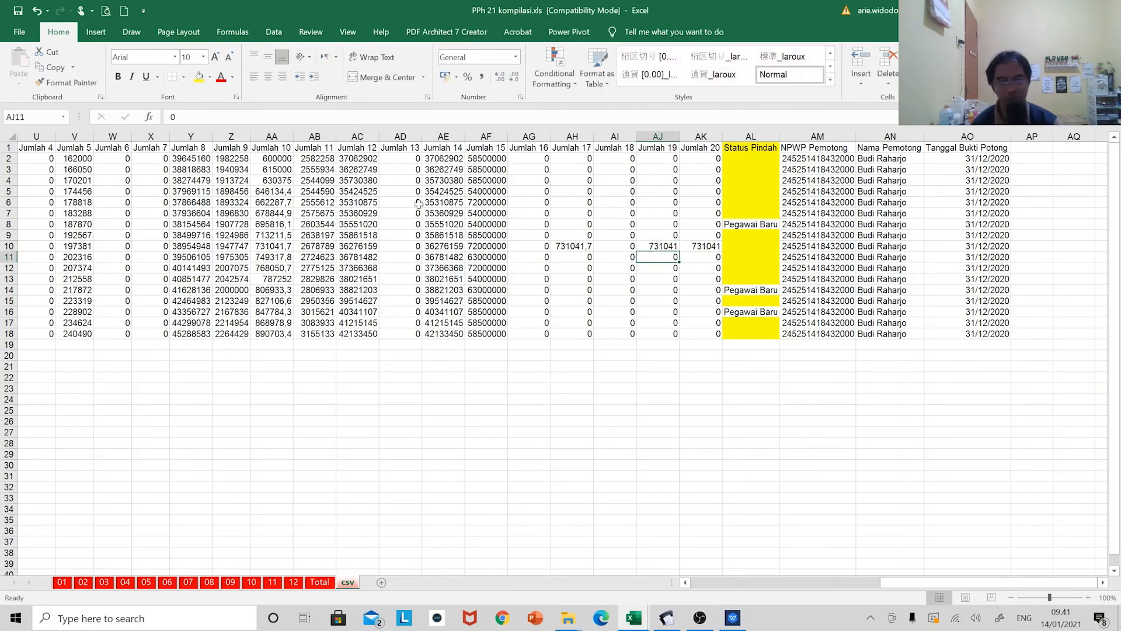
{"action": "left_click", "coordinate": [555, 245]}
{"action": "left_click_drag", "start_coordinate": [200, 117], "coordinate": [240, 118]}
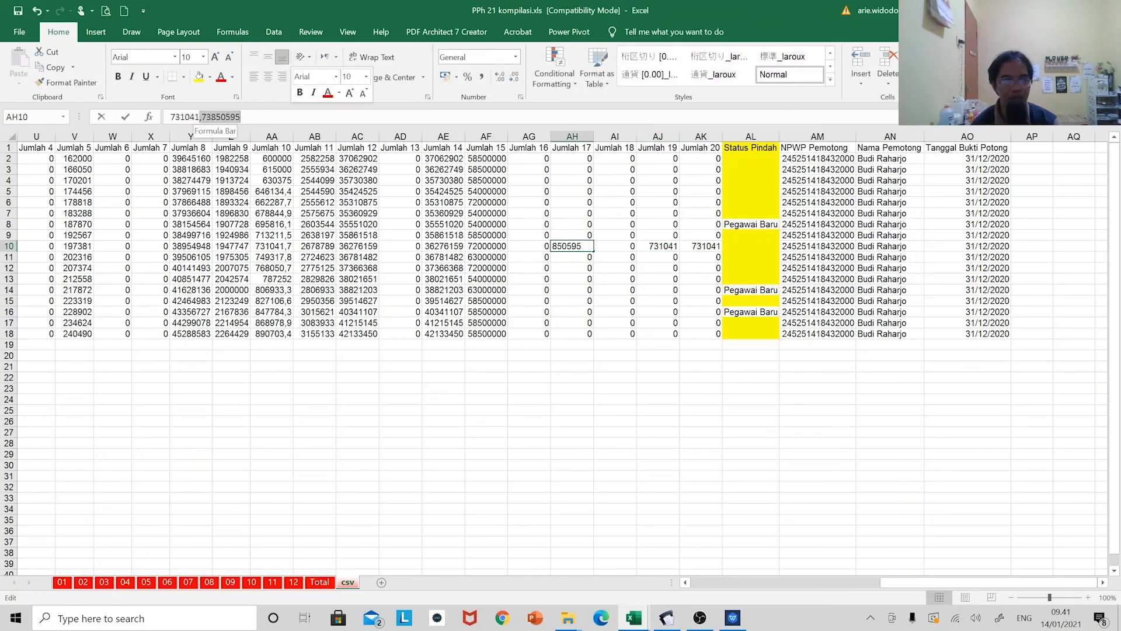
{"action": "key", "text": "BackSpace"}
{"action": "key", "text": "Return"}
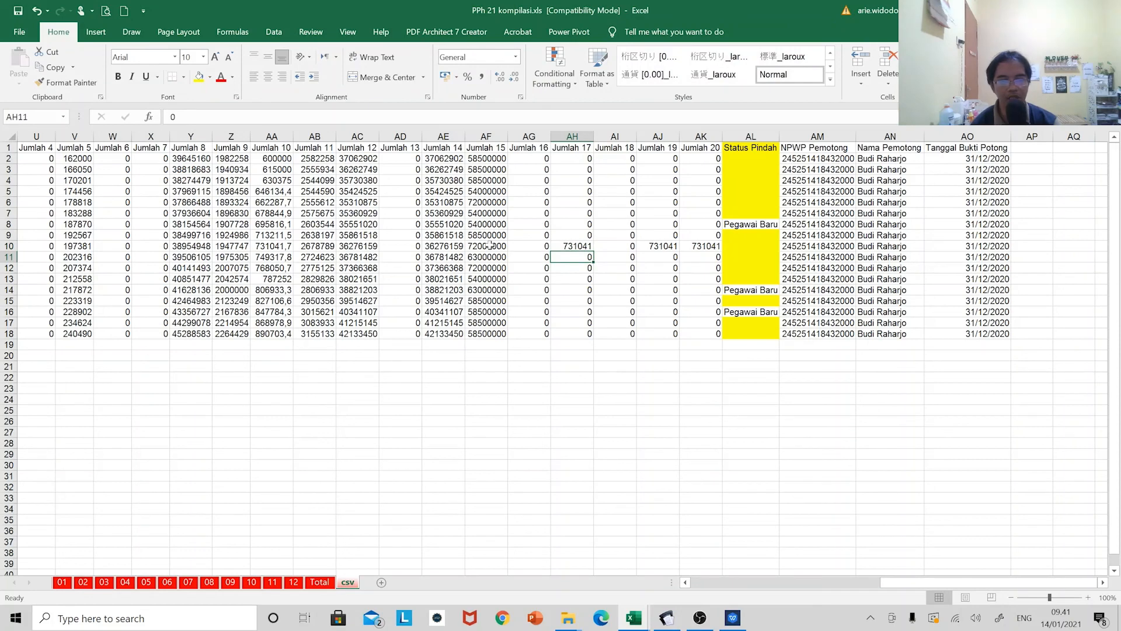
{"action": "left_click", "coordinate": [697, 248]}
{"action": "left_click", "coordinate": [569, 247]}
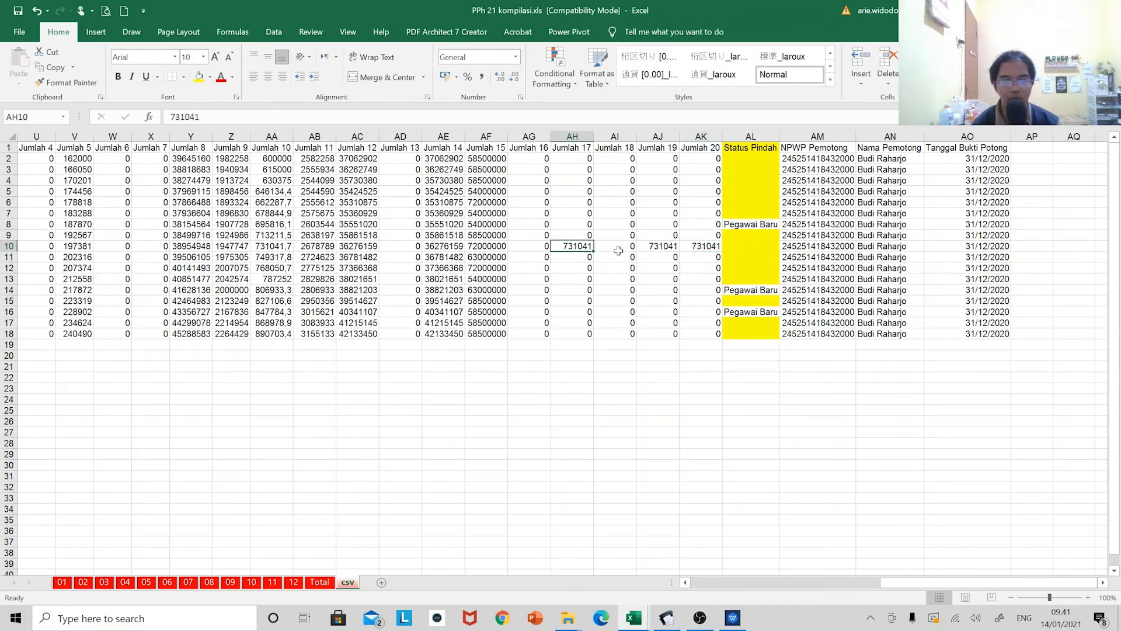